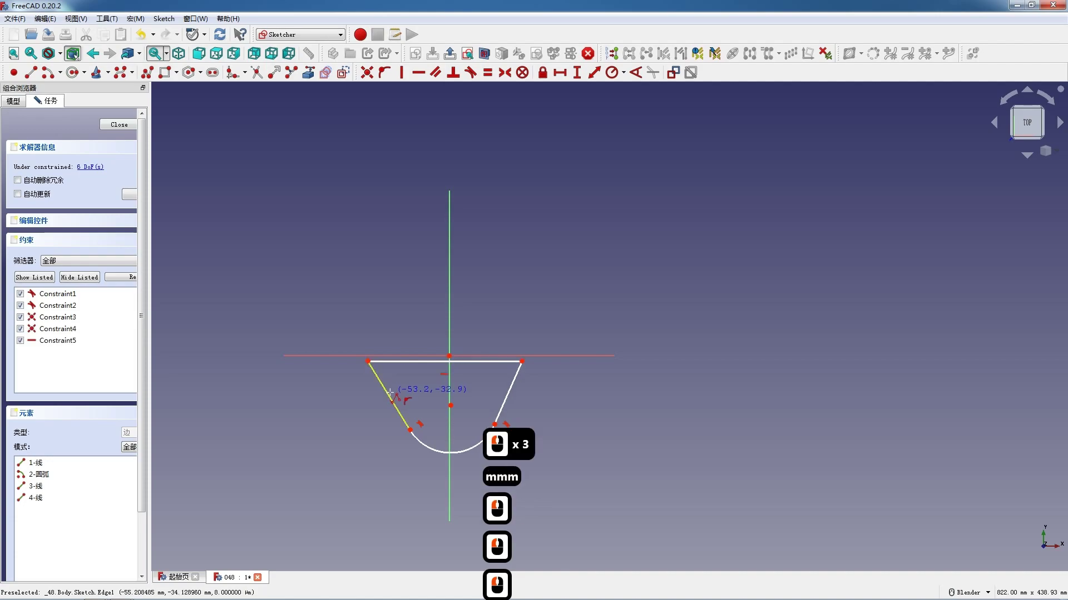
Constrain the upper-left corner of the closed profile onto the horizontal axis.
key("Escape")
key("Escape")
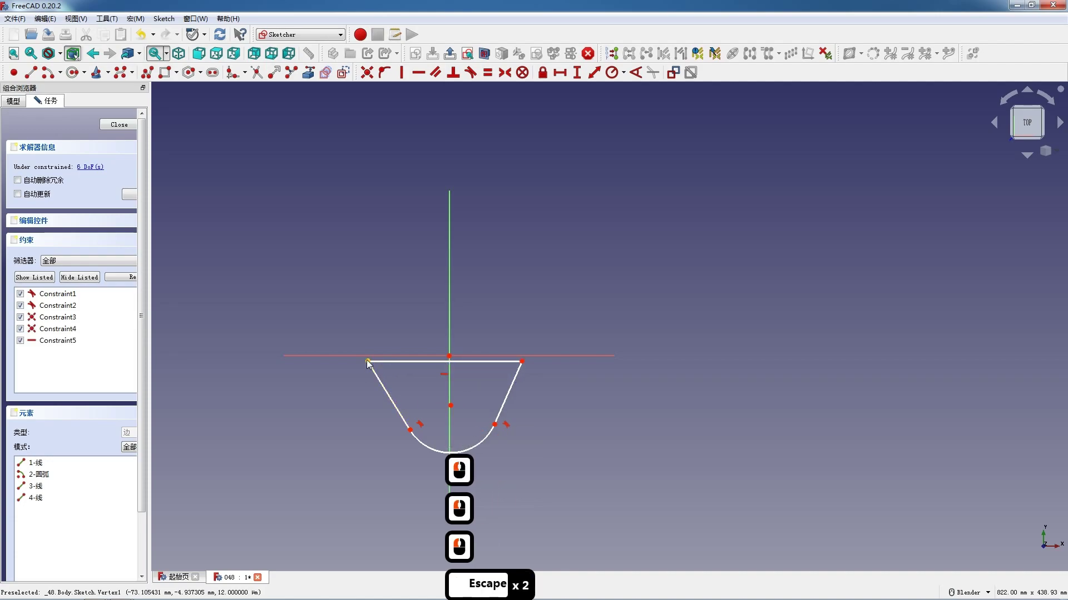
left_click(368, 362)
left_click(359, 355)
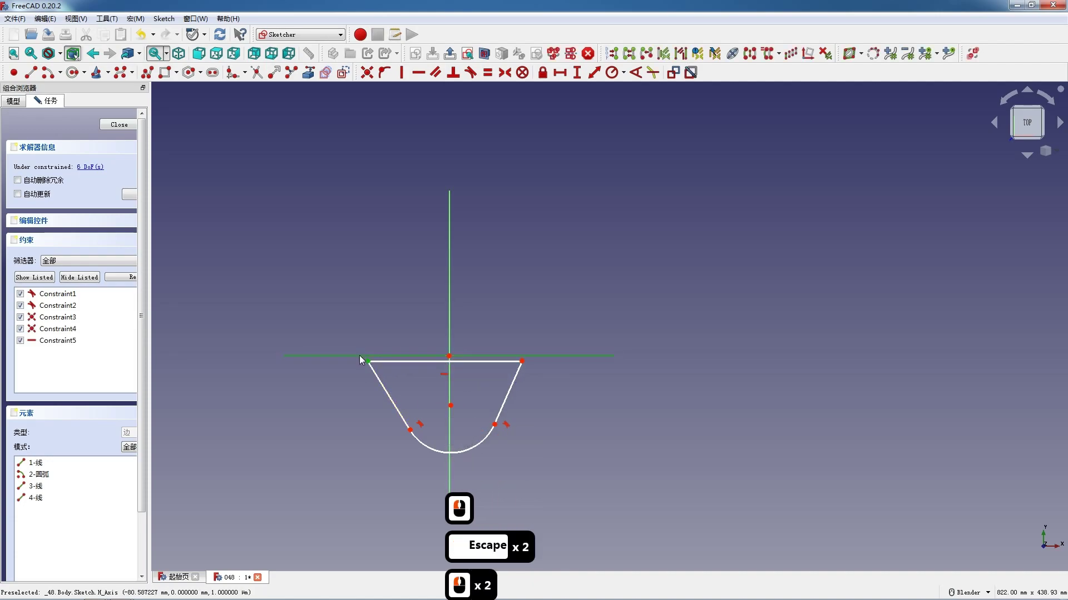
key("o")
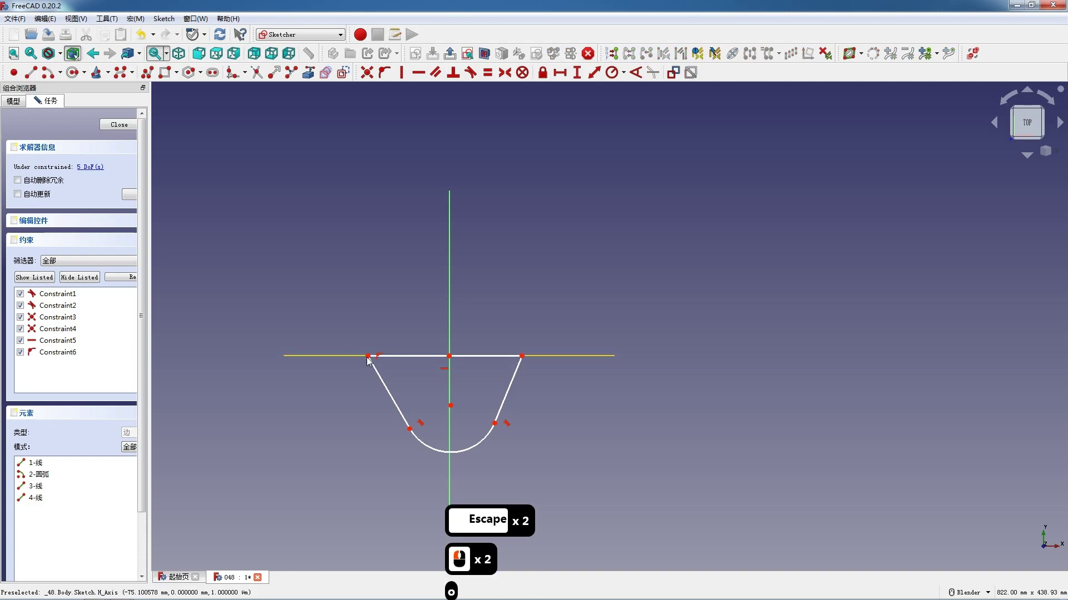
Make the upper line's two endpoints symmetric about the origin and delete the redundant point-on-axis constraint.
left_click(498, 356)
left_click(522, 356)
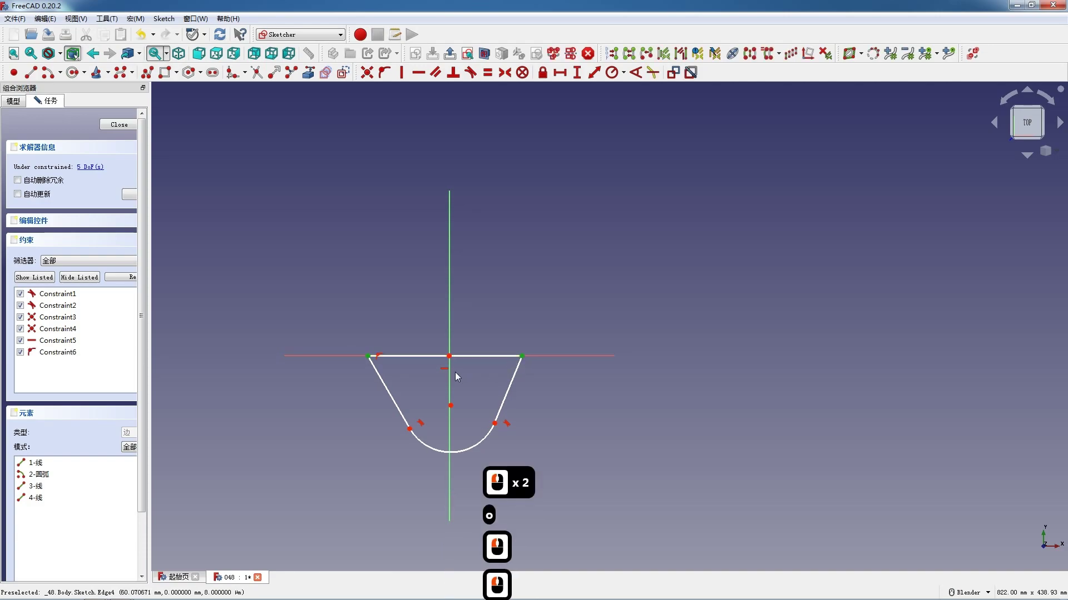
left_click(448, 357)
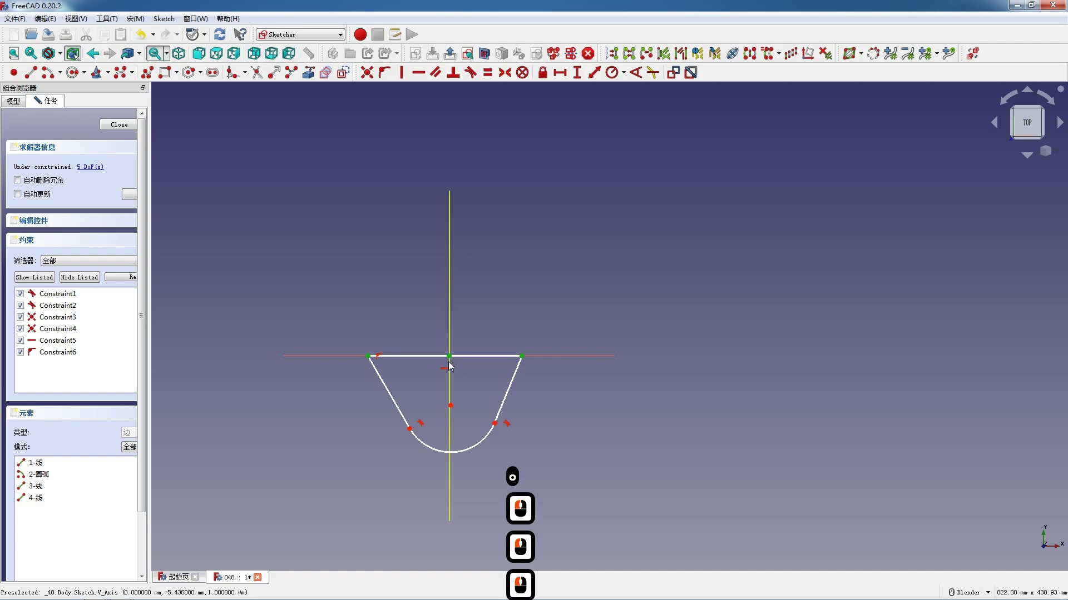
key("s")
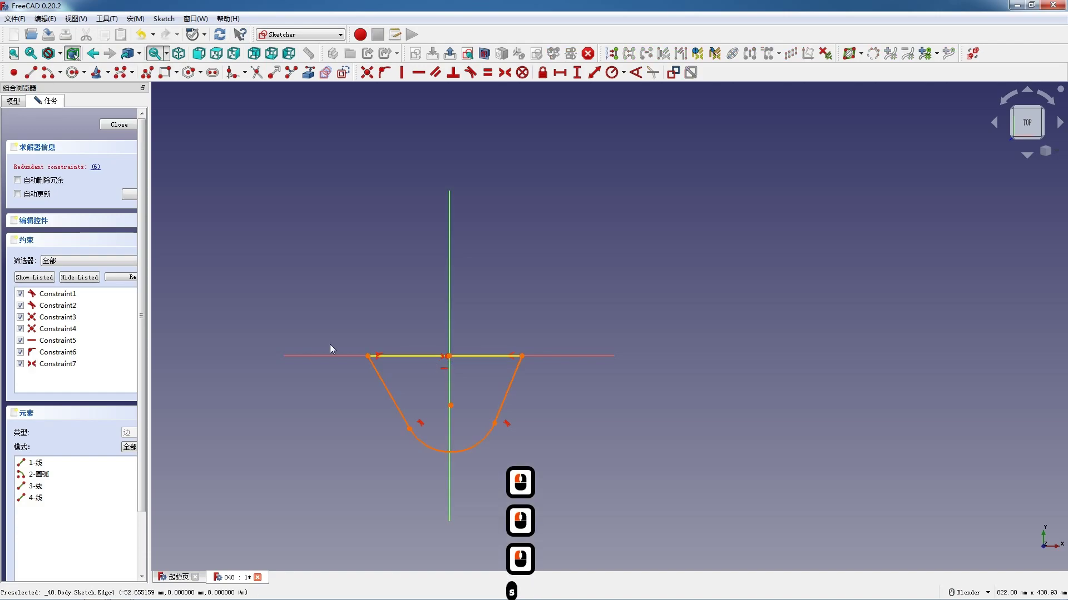
left_click(58, 352)
key("Delete")
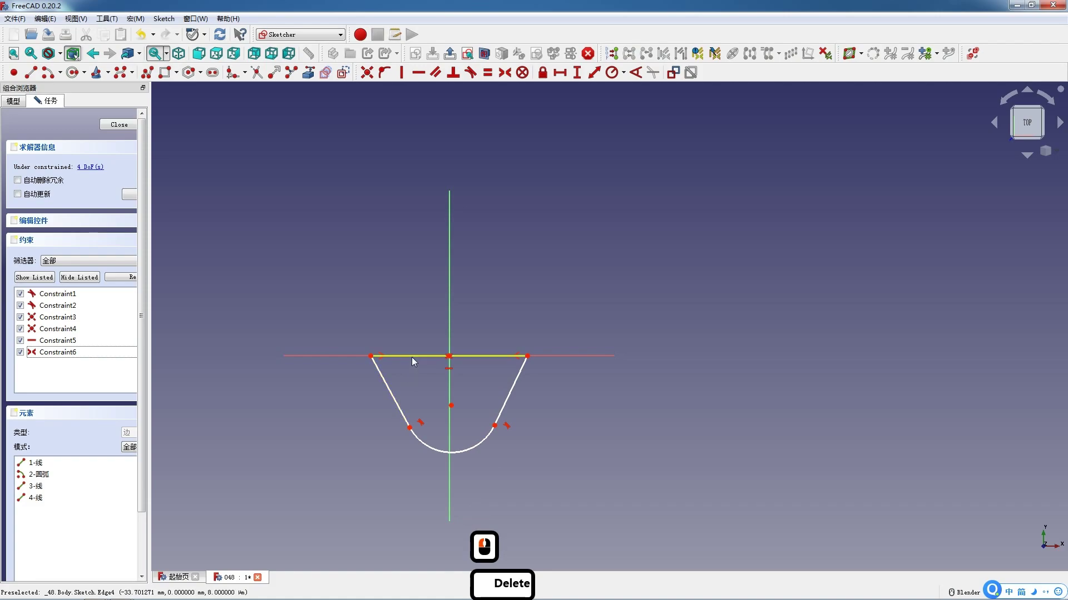
Set the upper line's horizontal length to 174 mm.
left_click(411, 358)
type("l17")
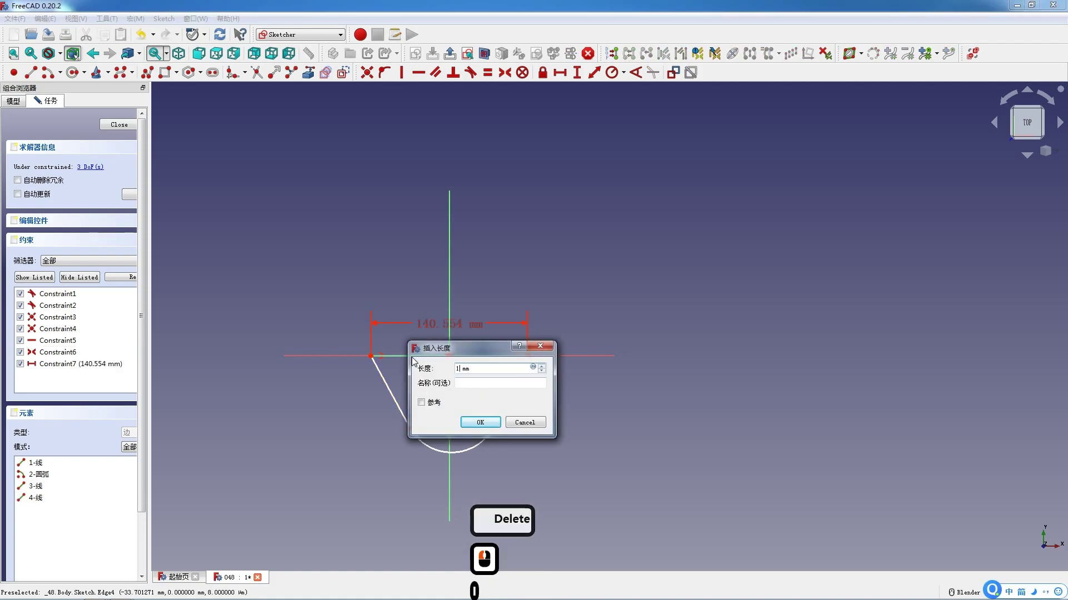
type("4")
key("Return")
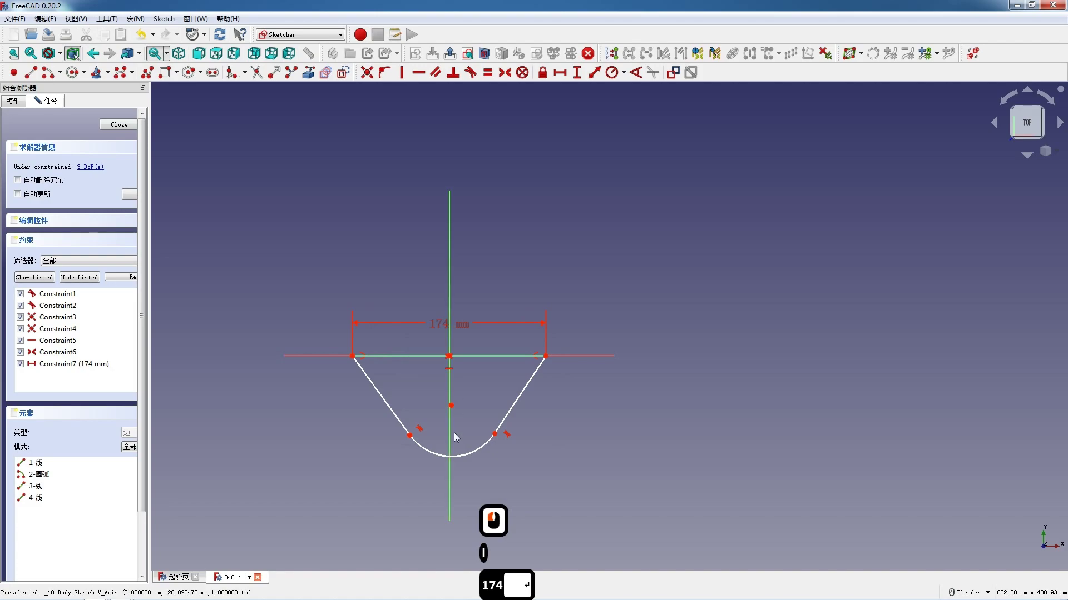
Constrain the radius of the profile's lower arc to 52 mm.
left_click(444, 457)
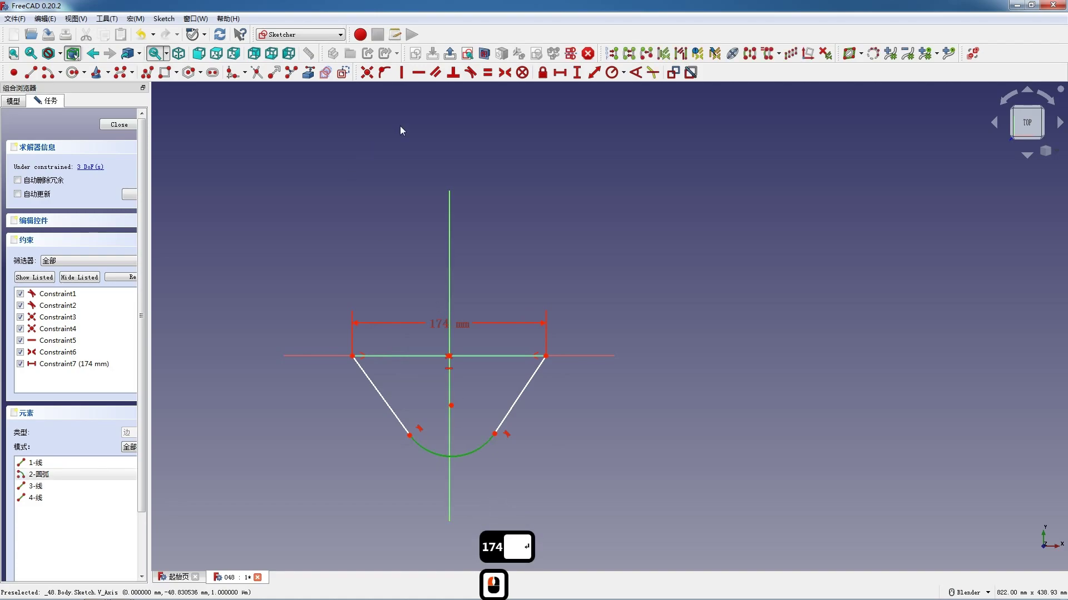
left_click(612, 72)
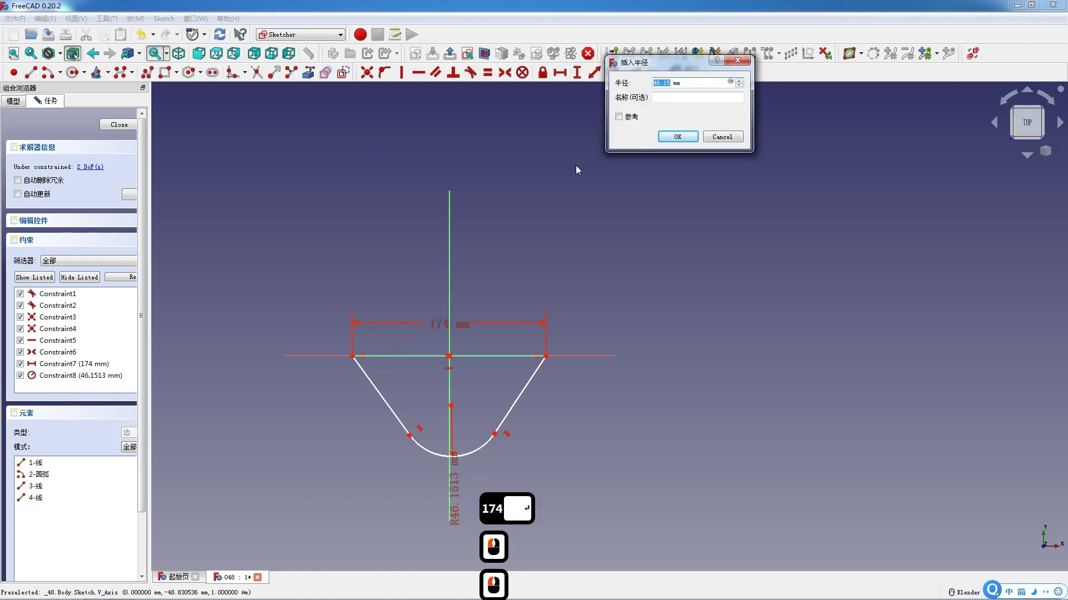
type("52")
key("Return")
Set the vertical distance between the arc's centre and the profile's upper-right corner to 70 mm.
scroll(474, 418, "up", 3)
left_click(442, 389)
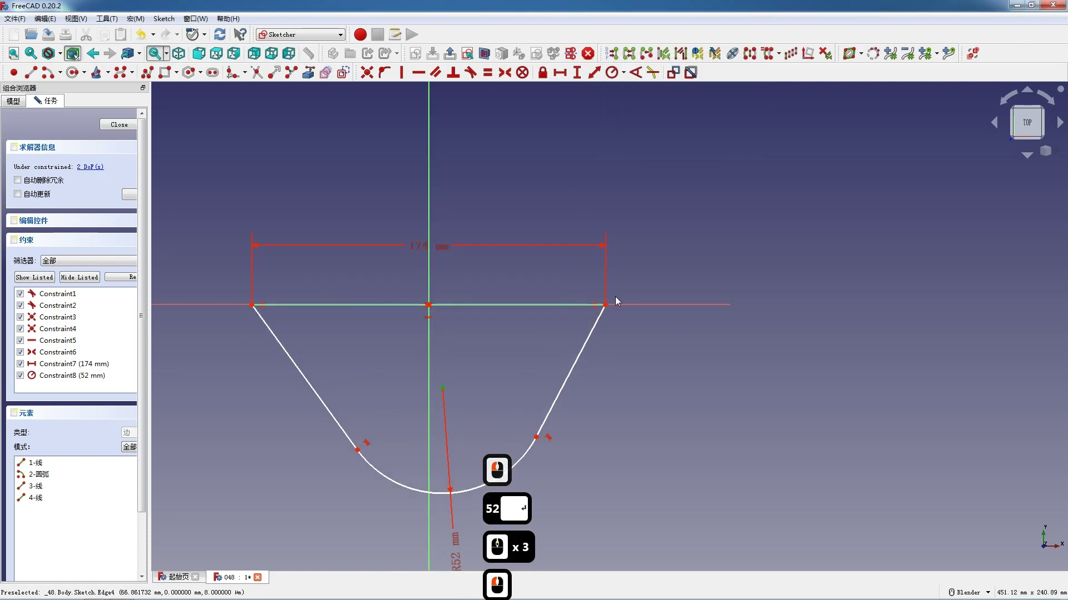
left_click(606, 309)
key("i")
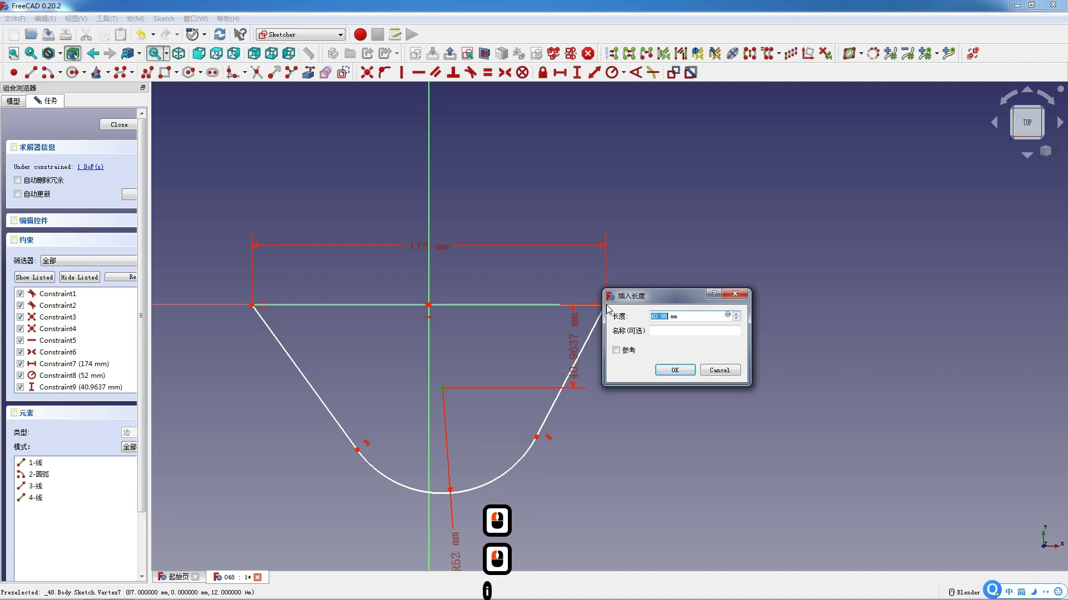
type("70")
key("Return")
Move the arc's centre close to the vertical axis, constrain it onto that axis, and close the sketch.
scroll(508, 343, "down", 4)
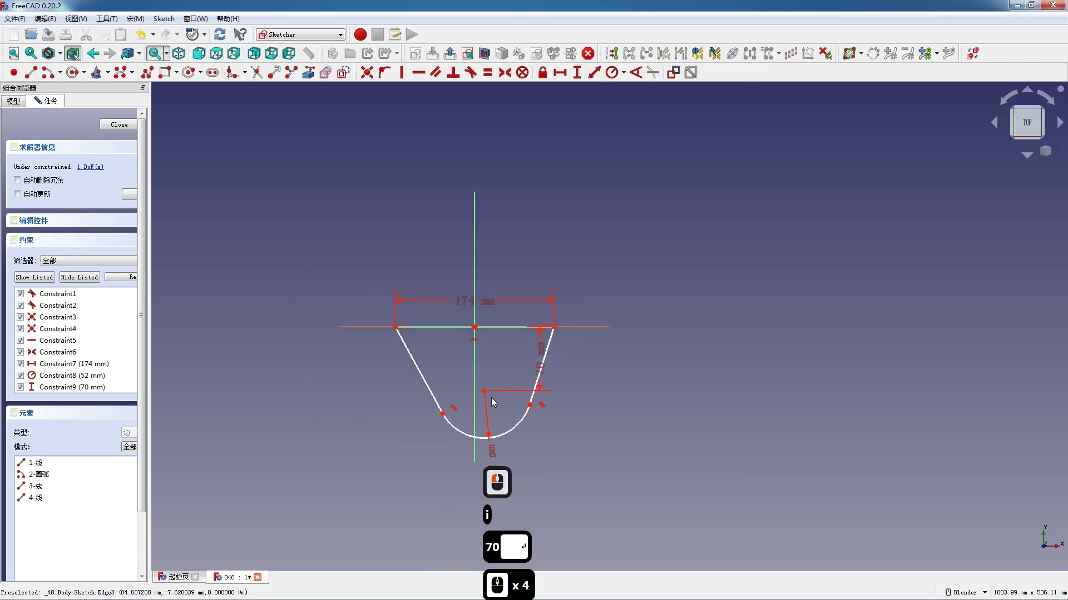
left_click_drag(485, 393, 476, 391)
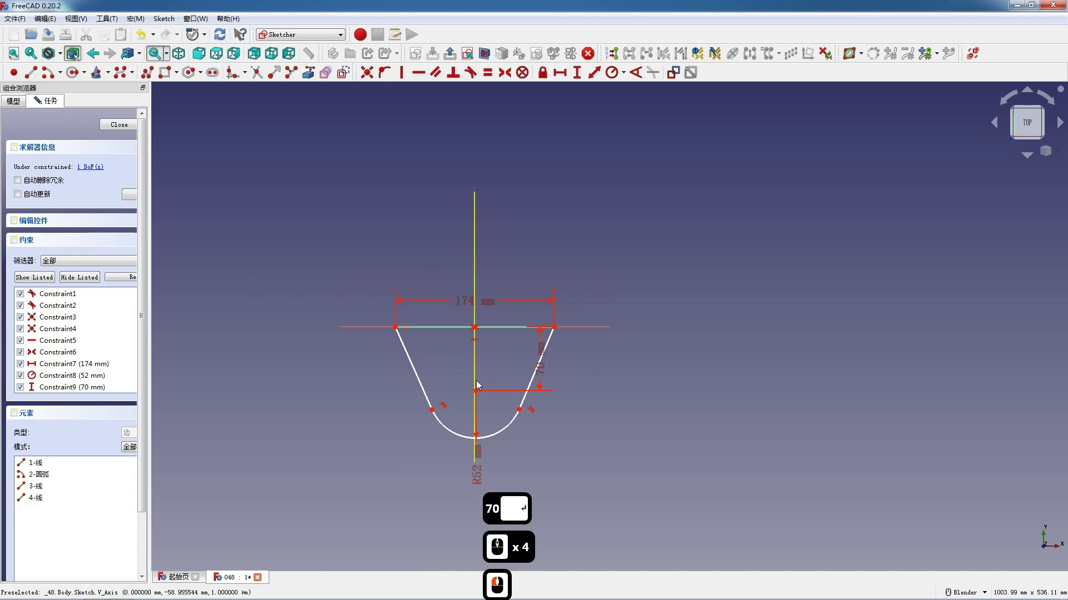
left_click(476, 380)
left_click(475, 389)
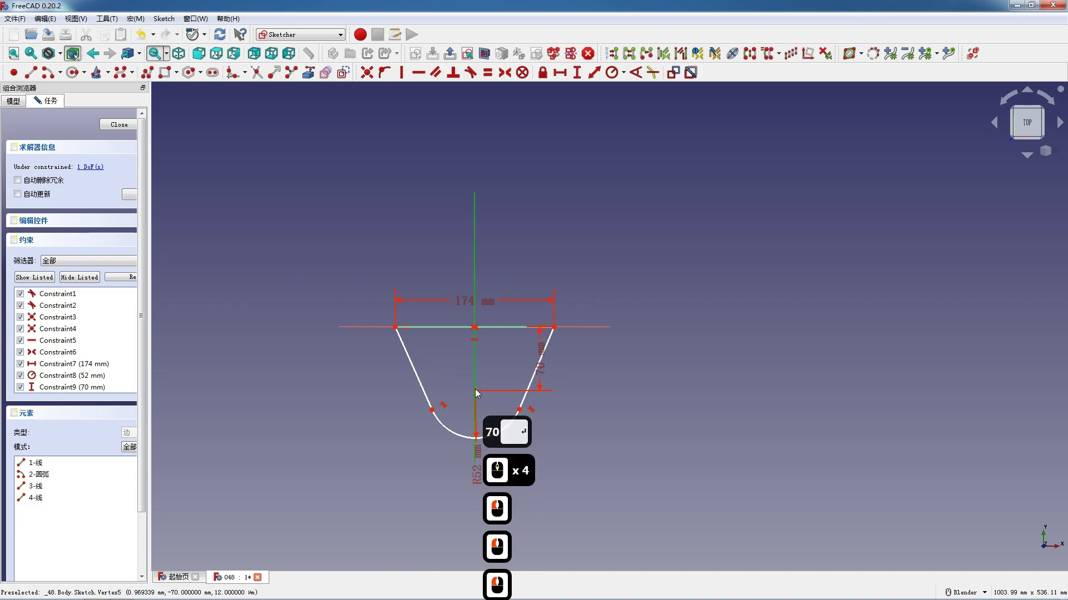
key("o")
left_click(116, 132)
Pad the tapered profile to a length of 28 mm.
left_click(213, 80)
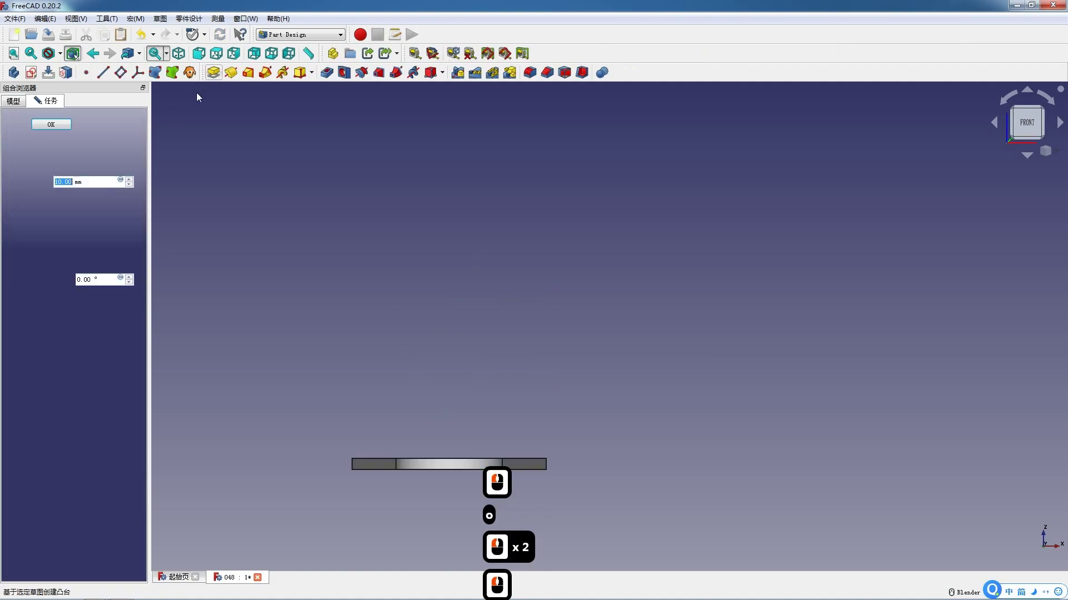
type("28")
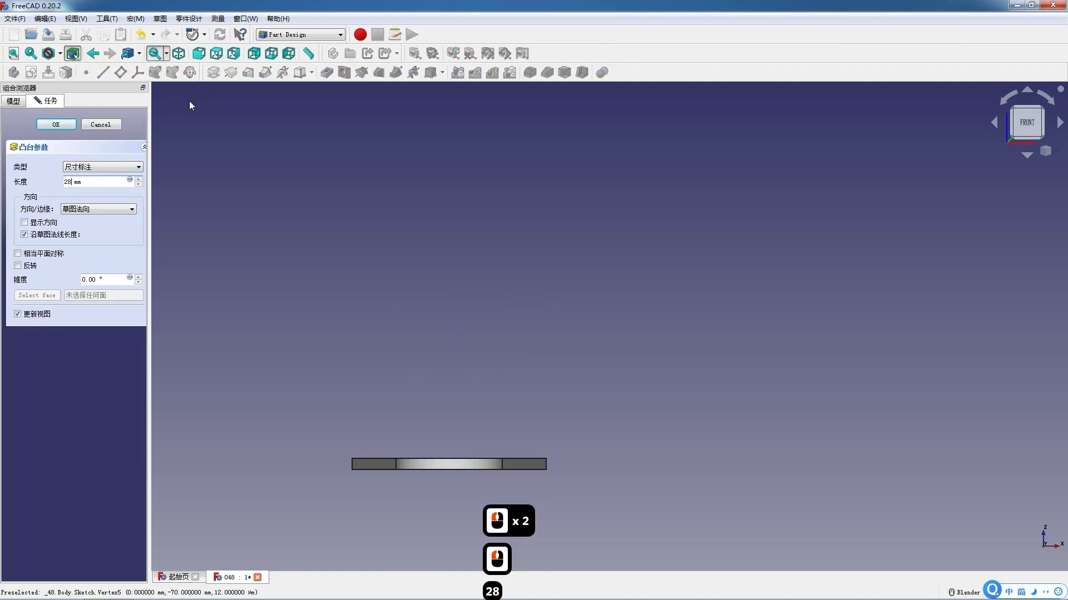
key("Return")
Create a new sketch on the XY plane.
left_click(30, 72)
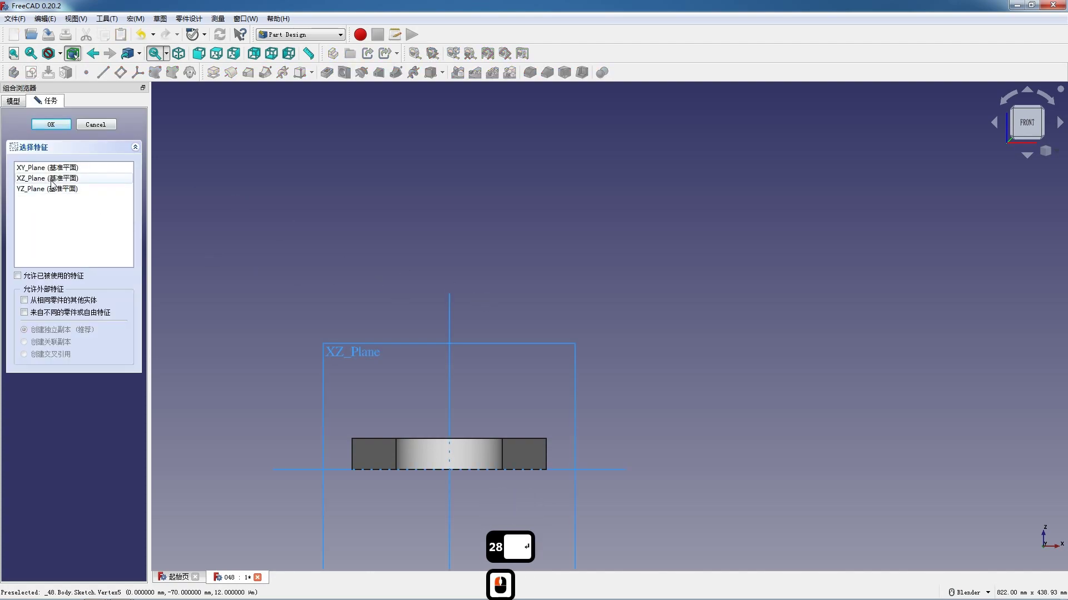
middle_click_drag(377, 244, 405, 308)
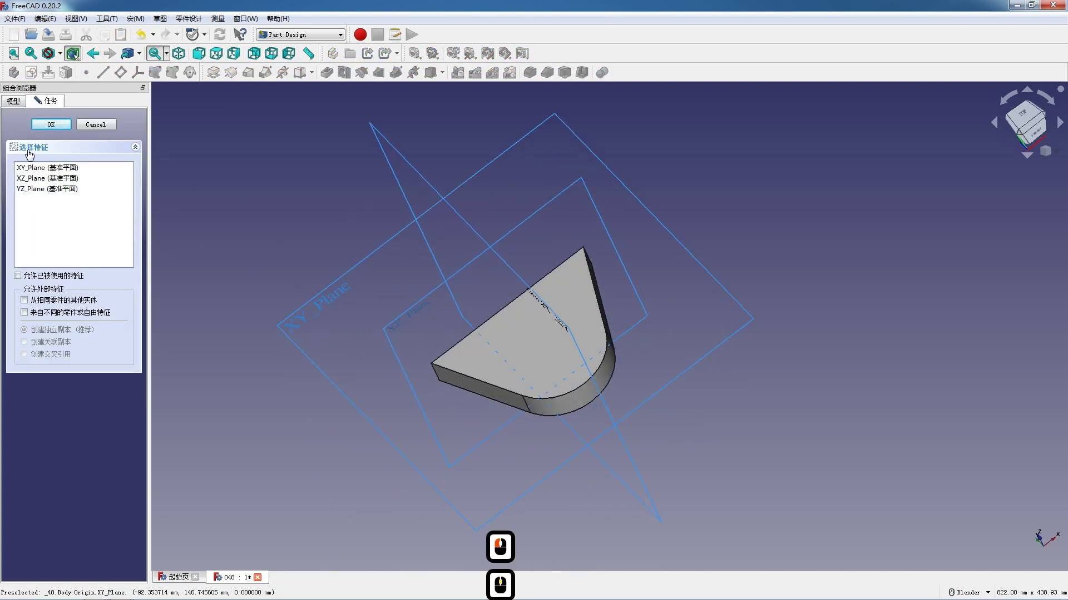
left_click(47, 167)
left_click(50, 125)
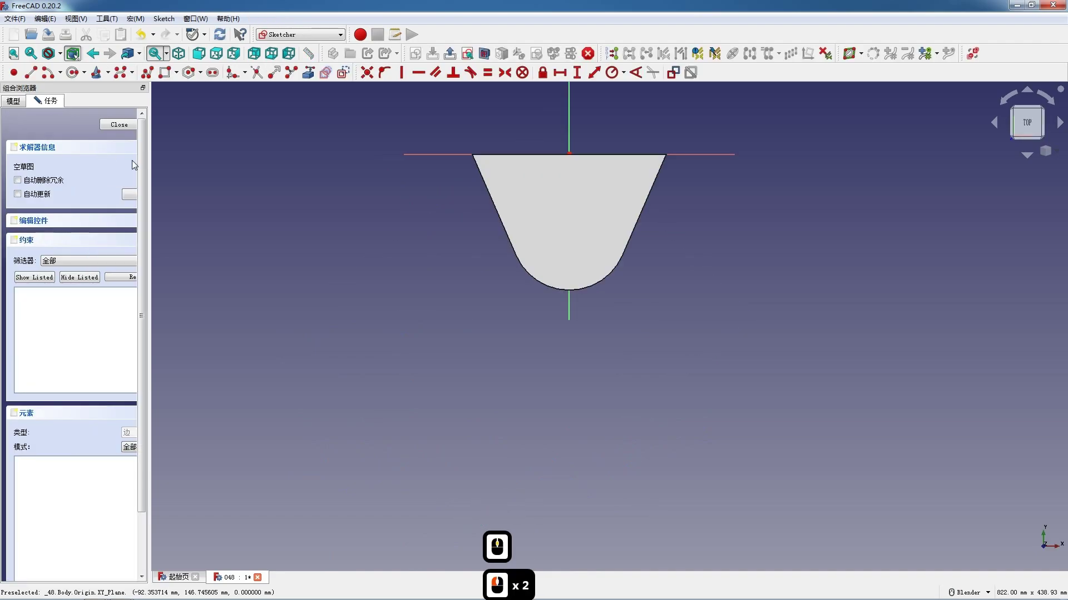
Draw a rectangle about 174 mm wide just above the plate's straight edge.
scroll(415, 235, "down", 4)
scroll(434, 199, "up", 7)
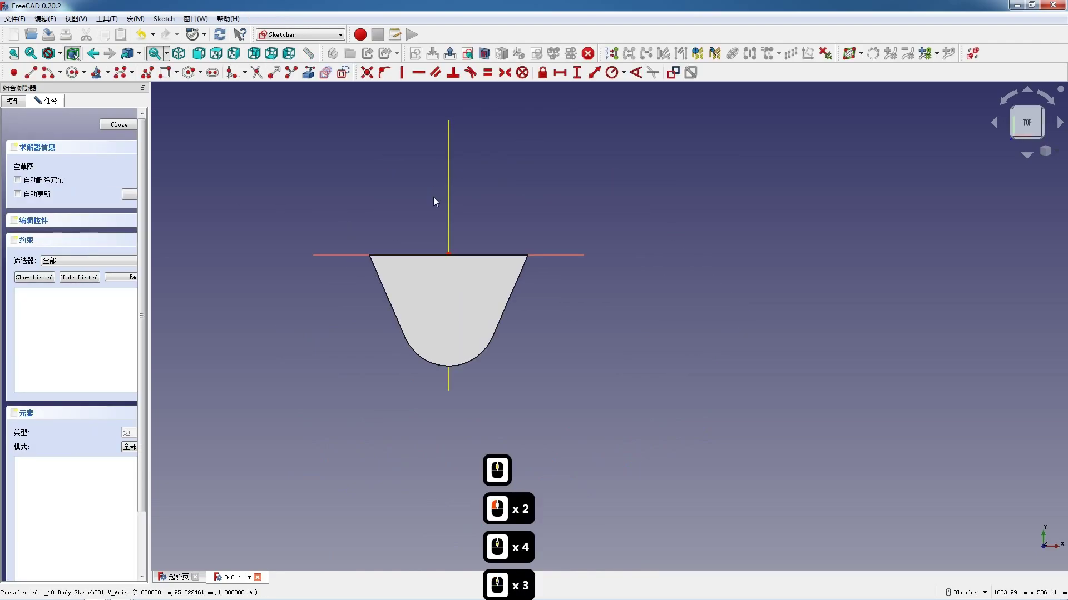
left_click(165, 72)
left_click(309, 224)
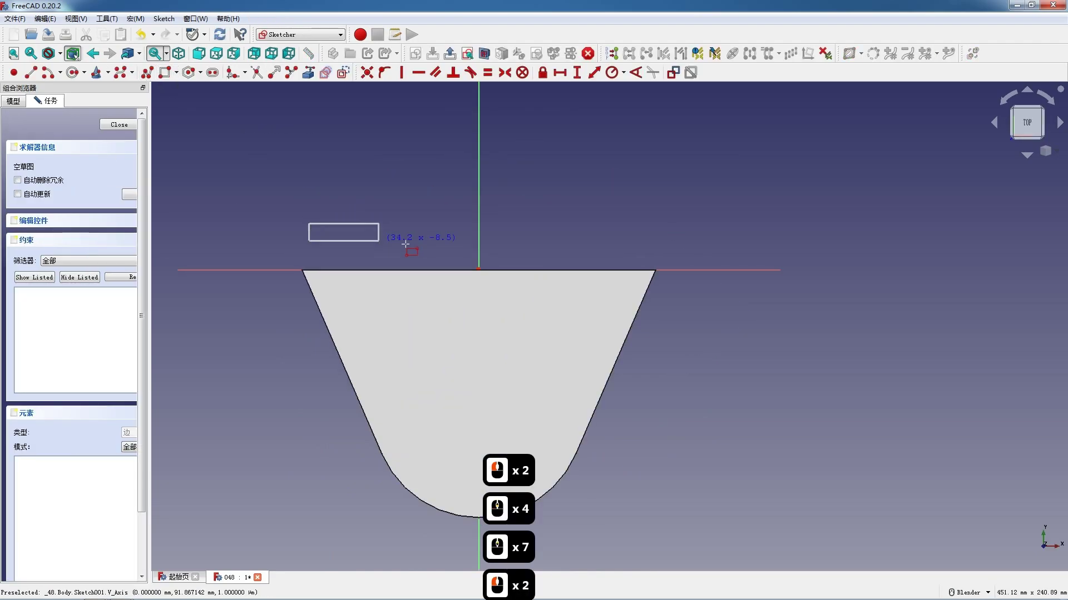
left_click(661, 257)
key("Escape")
Set the rectangle's width to 174 mm and its height to 18 mm.
left_click(632, 258)
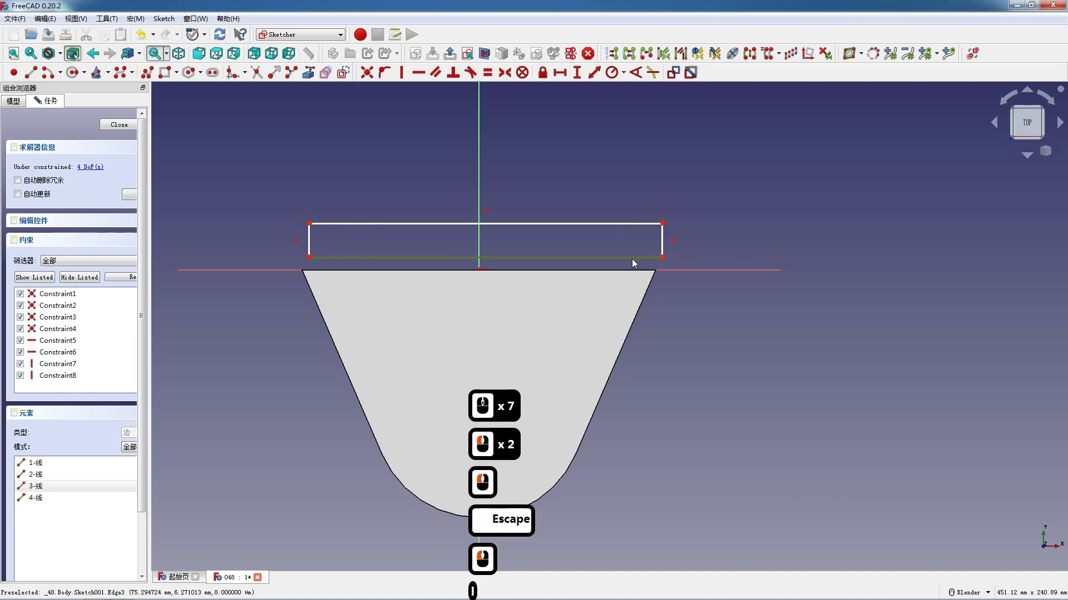
type("l174")
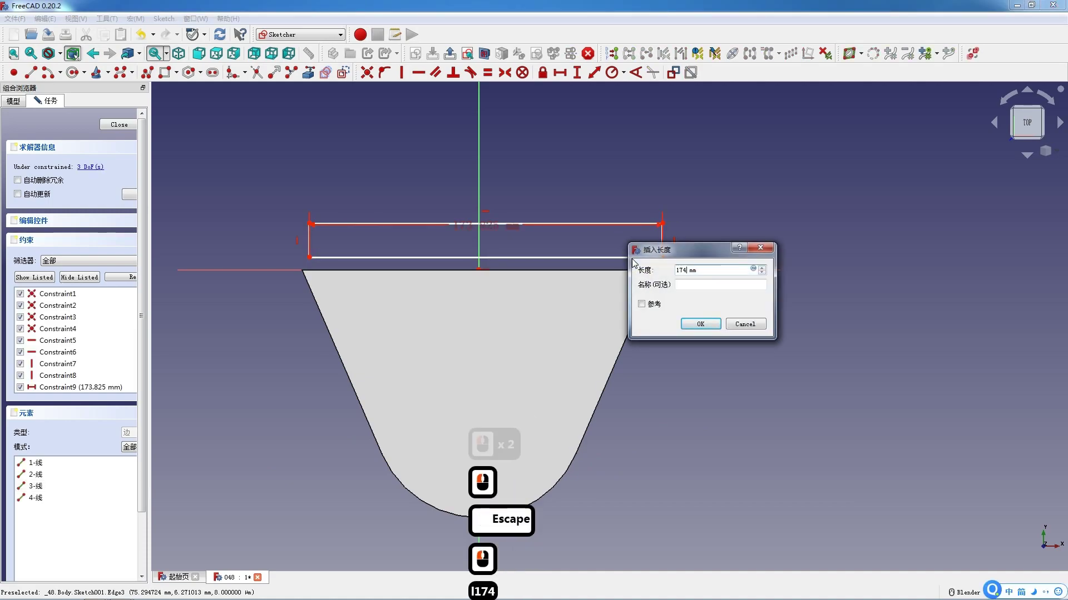
key("Return")
left_click(663, 251)
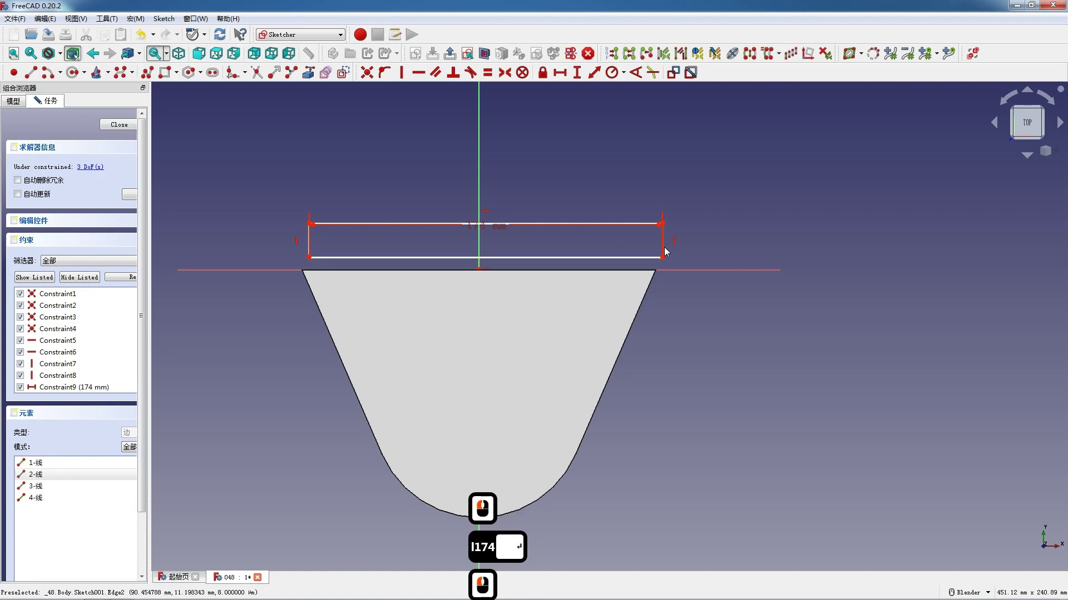
type("i1")
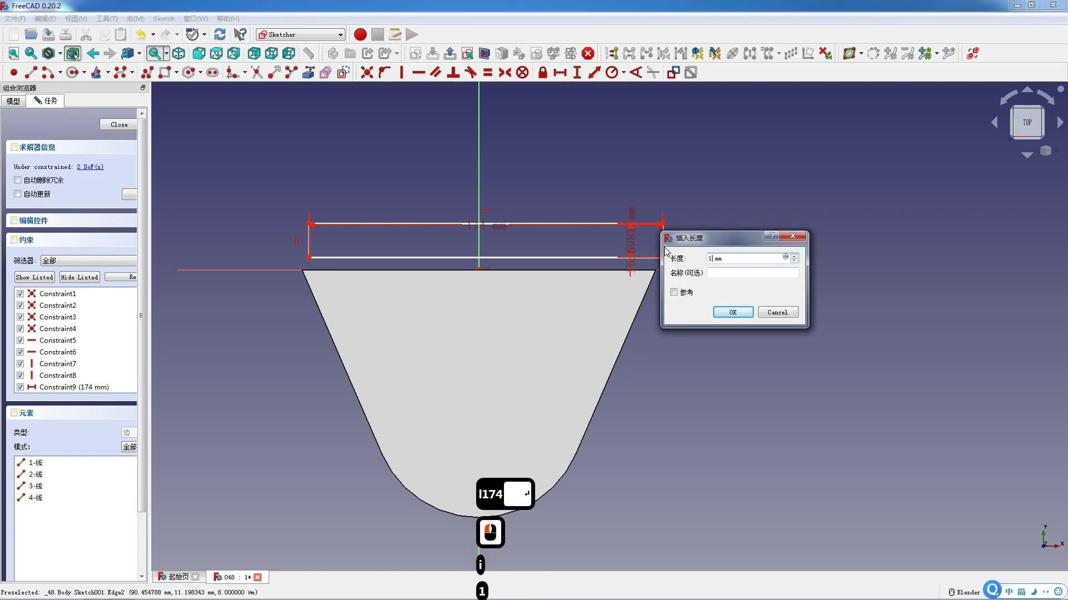
type("8")
key("Return")
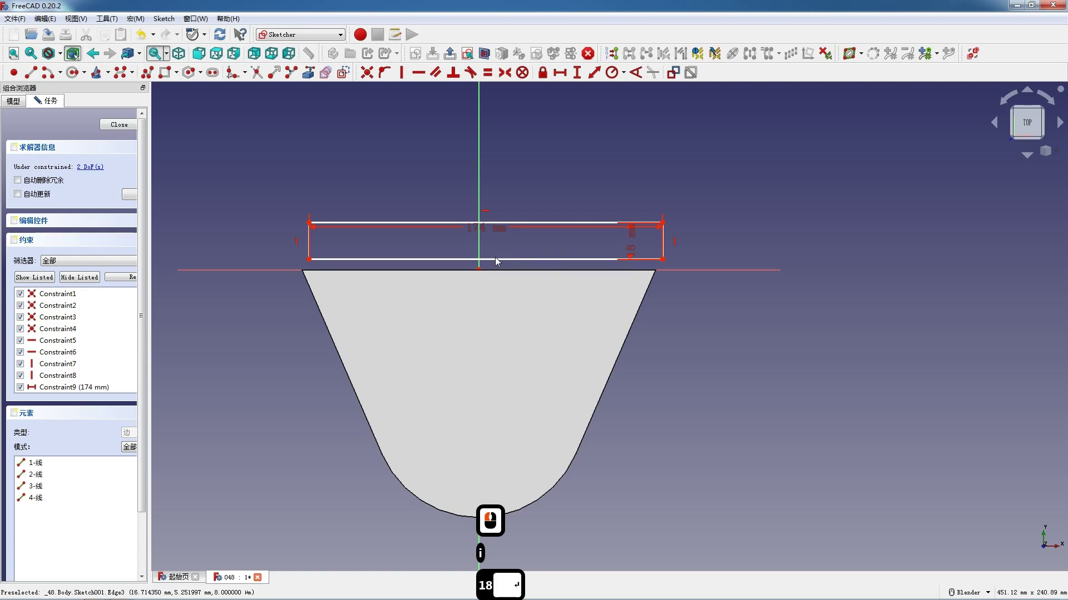
Reference the plate's straight edge as external geometry, make the rectangle's lower-left corner coincident with its left end, and close the sketch.
left_click(326, 72)
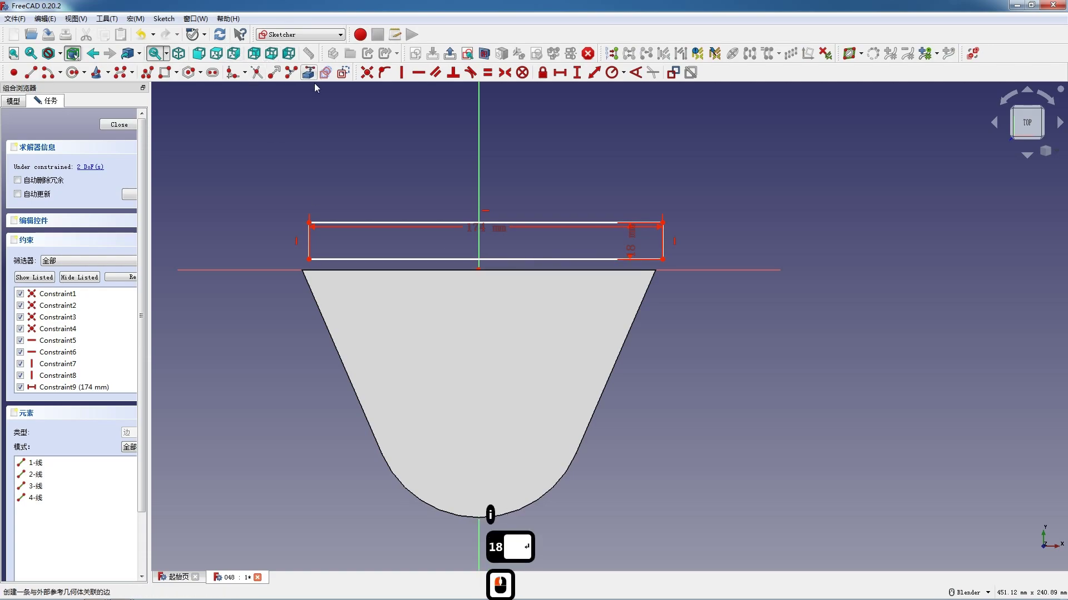
left_click(326, 271)
key("Escape")
left_click_drag(317, 275, 316, 274)
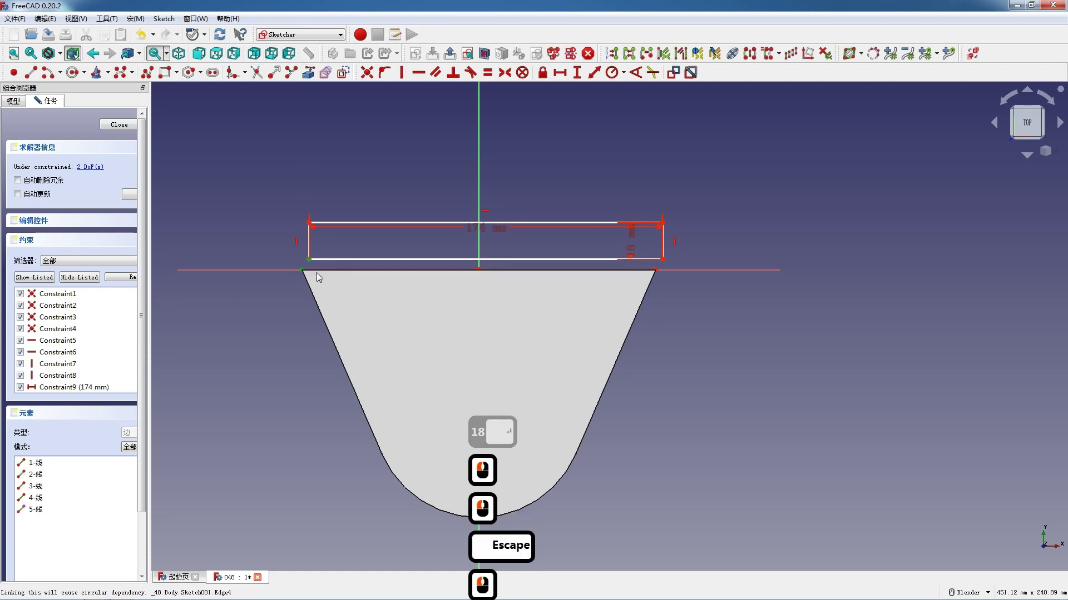
key("c")
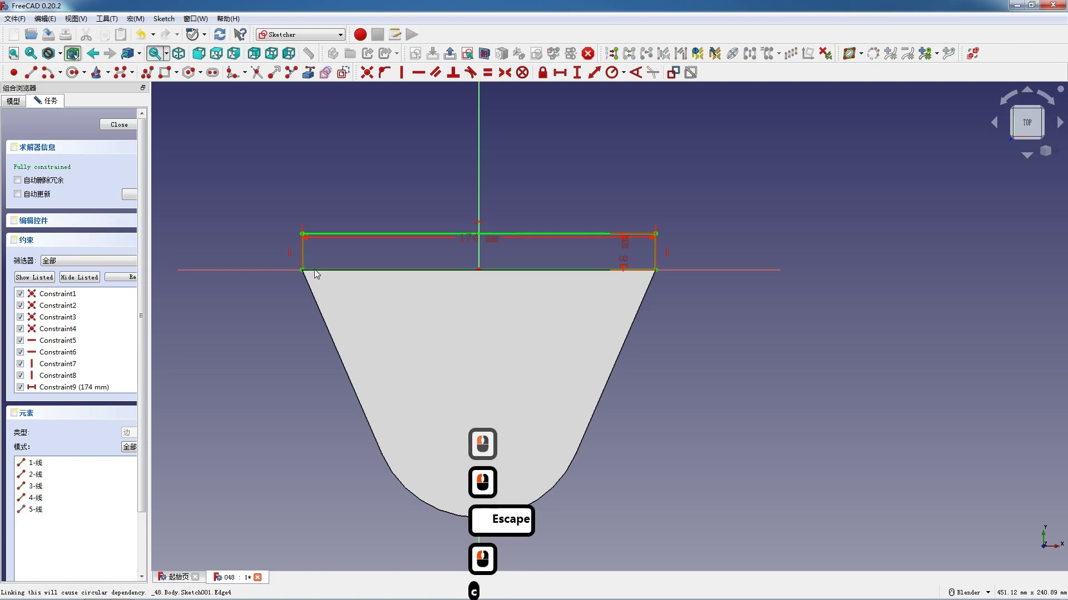
left_click(115, 124)
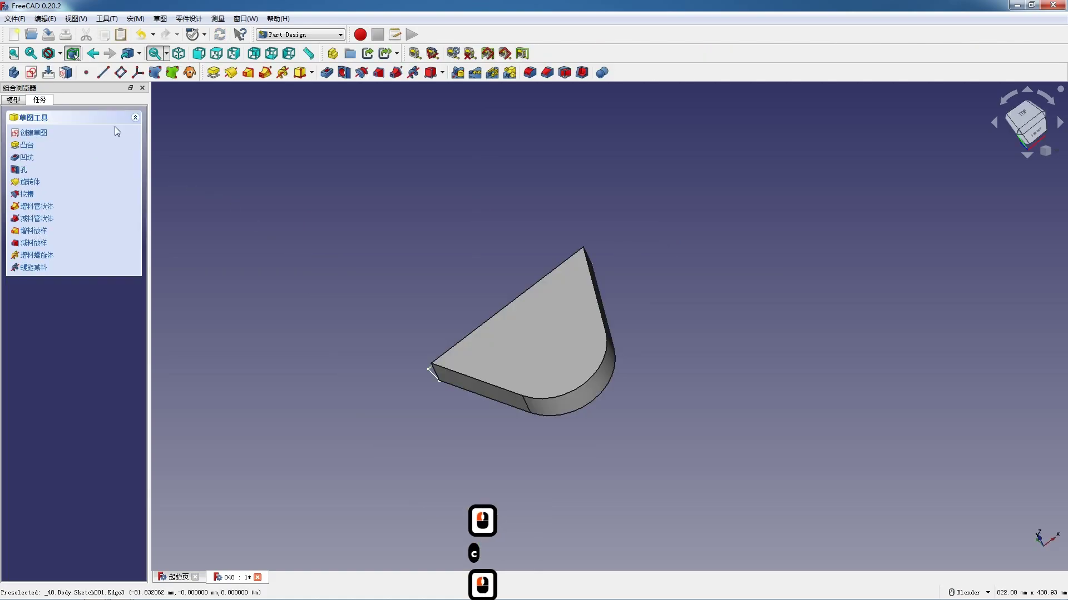
Pad the rectangle to a length of 245 mm.
left_click(213, 77)
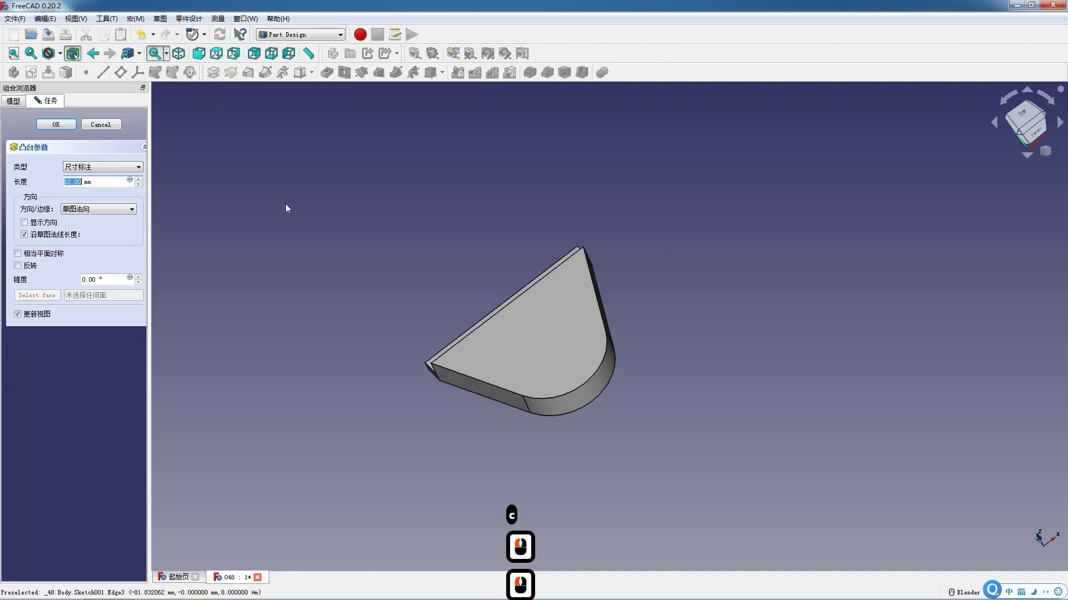
type("245")
key("Return")
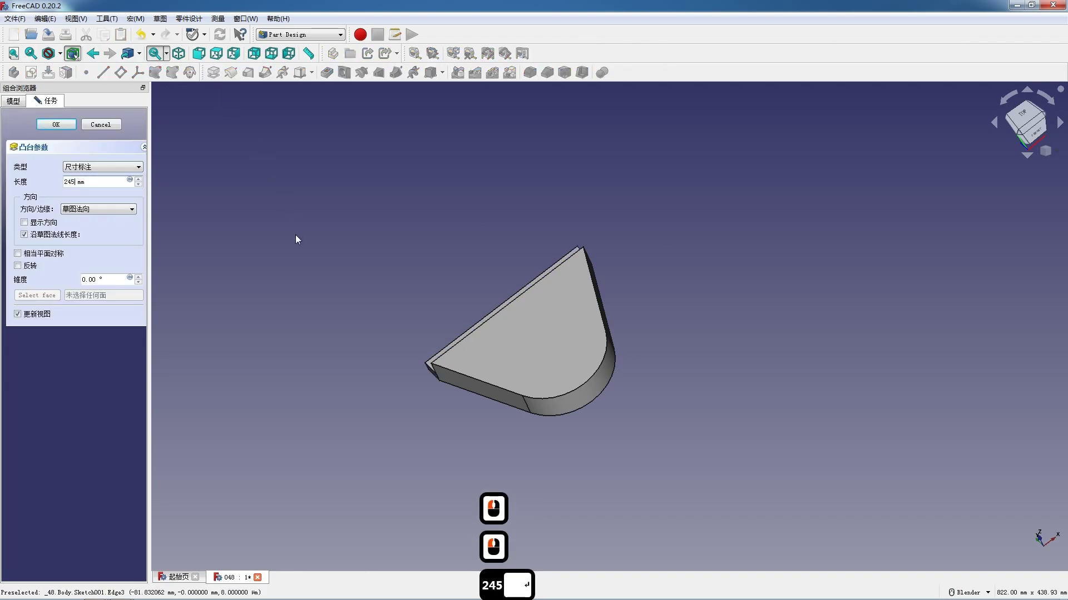
Create a sketch on the upright plate's front face and draw a rectangle about 131 mm wide and 120 mm high.
left_click(455, 259)
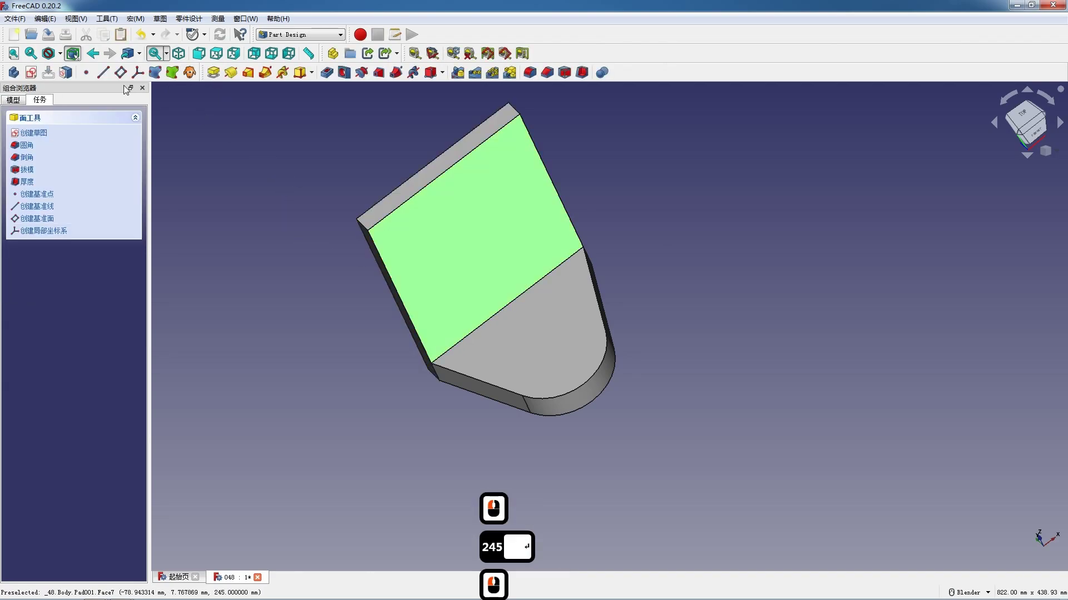
left_click(31, 72)
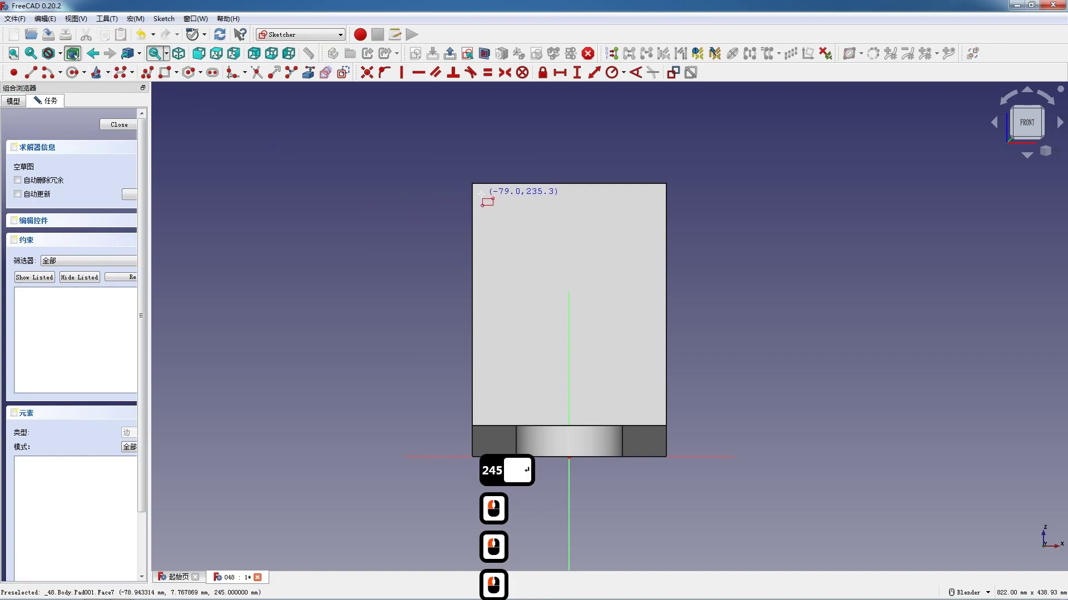
left_click(481, 194)
left_click(627, 328)
key("Escape")
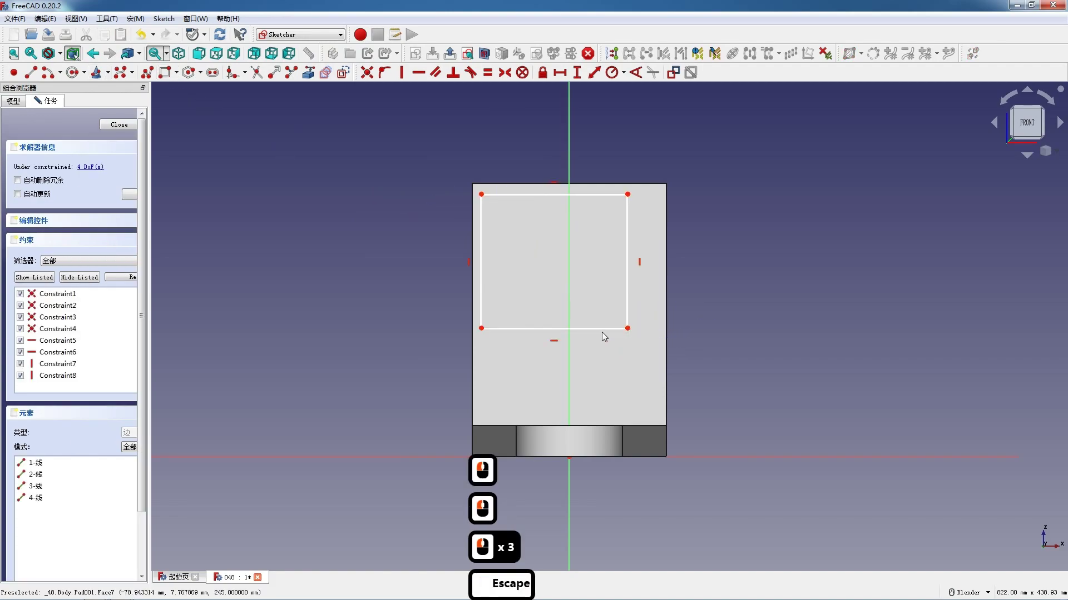
Set the rectangle's width to 174 mm and its height to 157 mm.
double_click(596, 329)
type("l1")
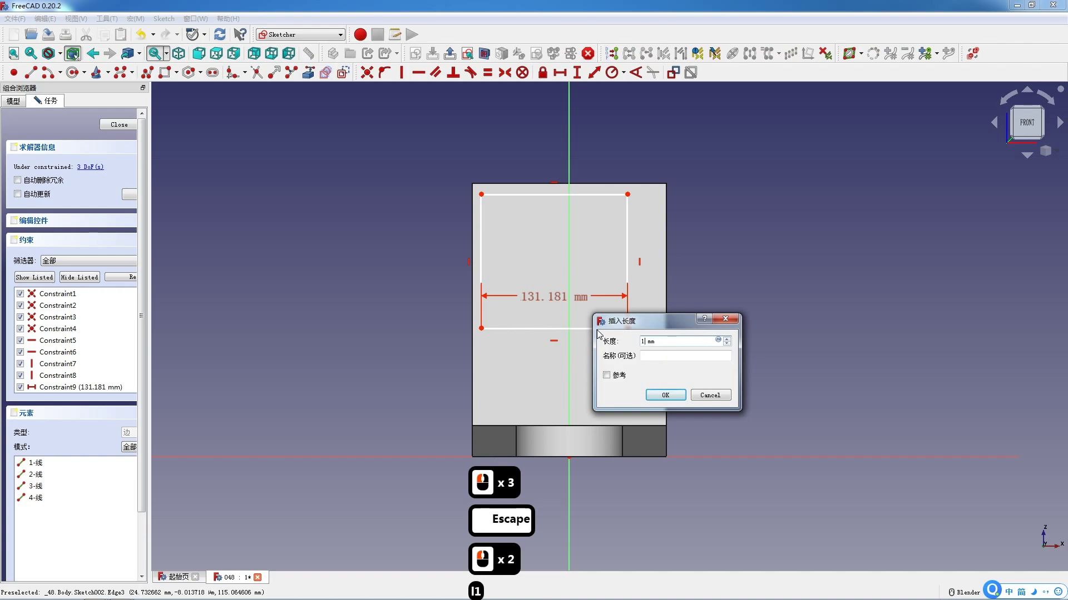
type("74")
key("Return")
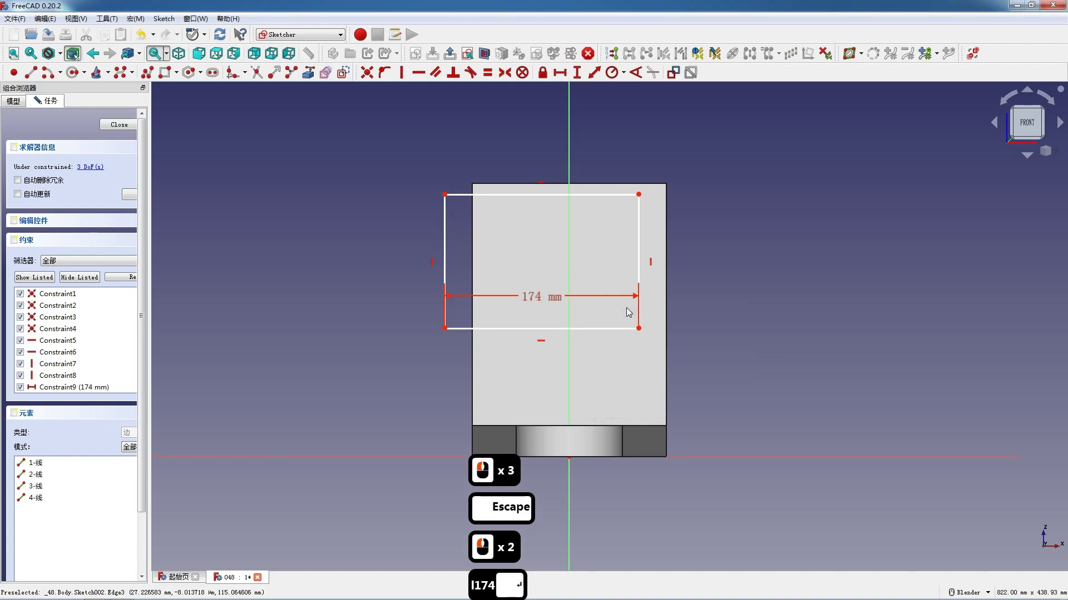
left_click(637, 268)
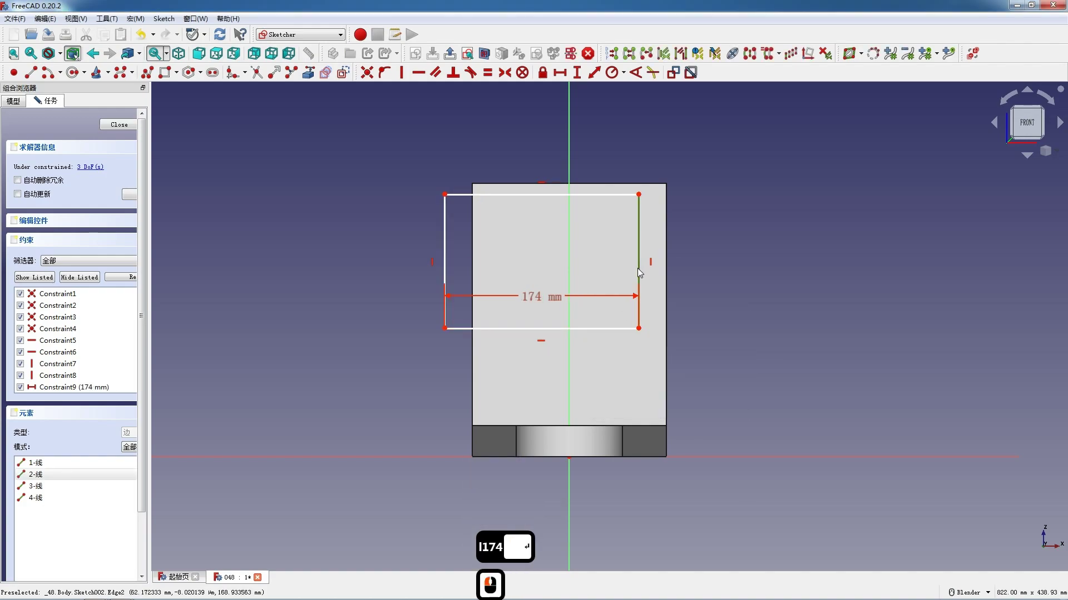
type("i15")
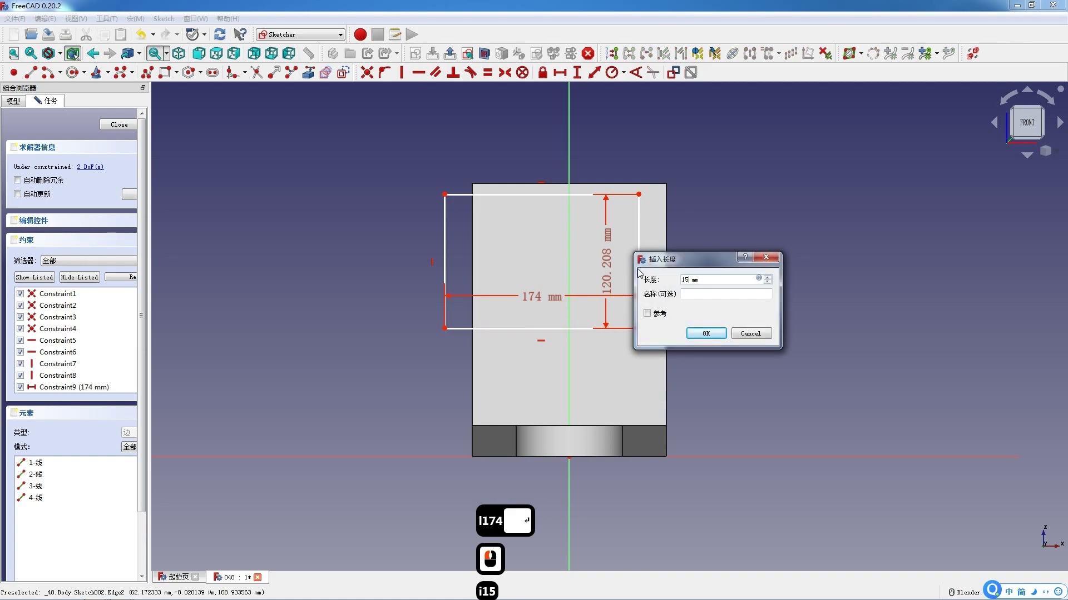
type("7")
key("Return")
Reference the upright plate's top edge as external geometry and make the rectangle's upper-left corner coincident with its left end.
left_click(308, 74)
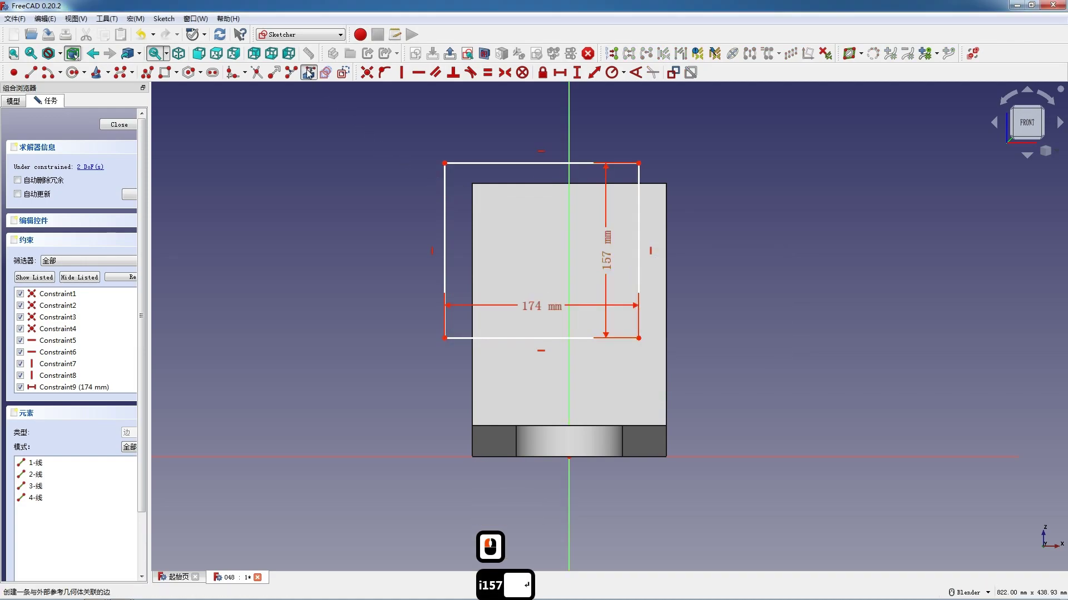
left_click(499, 183)
key("Escape")
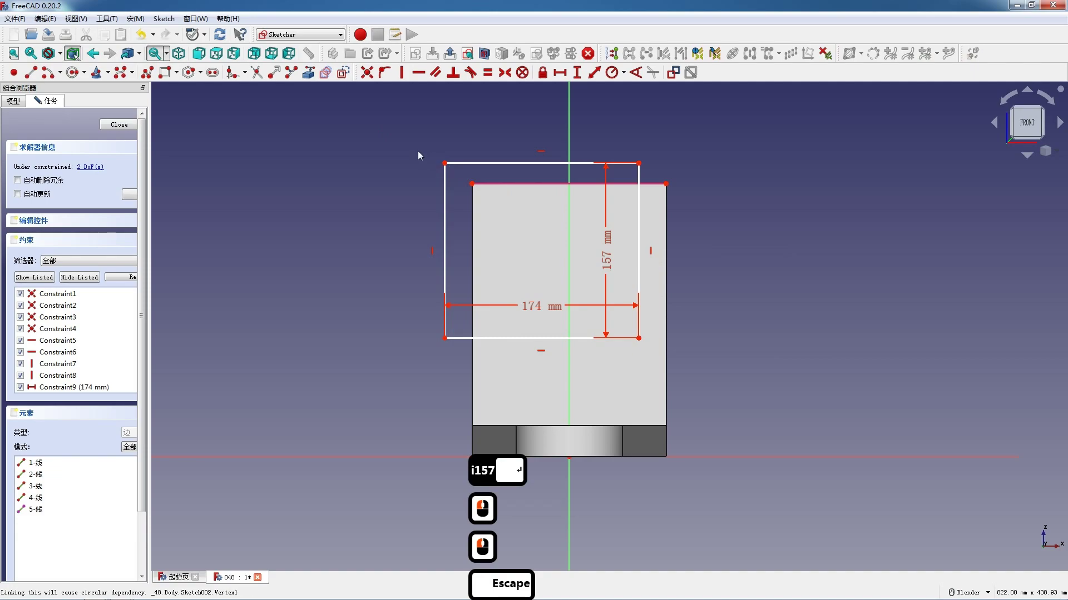
left_click_drag(417, 151, 502, 210)
key("c")
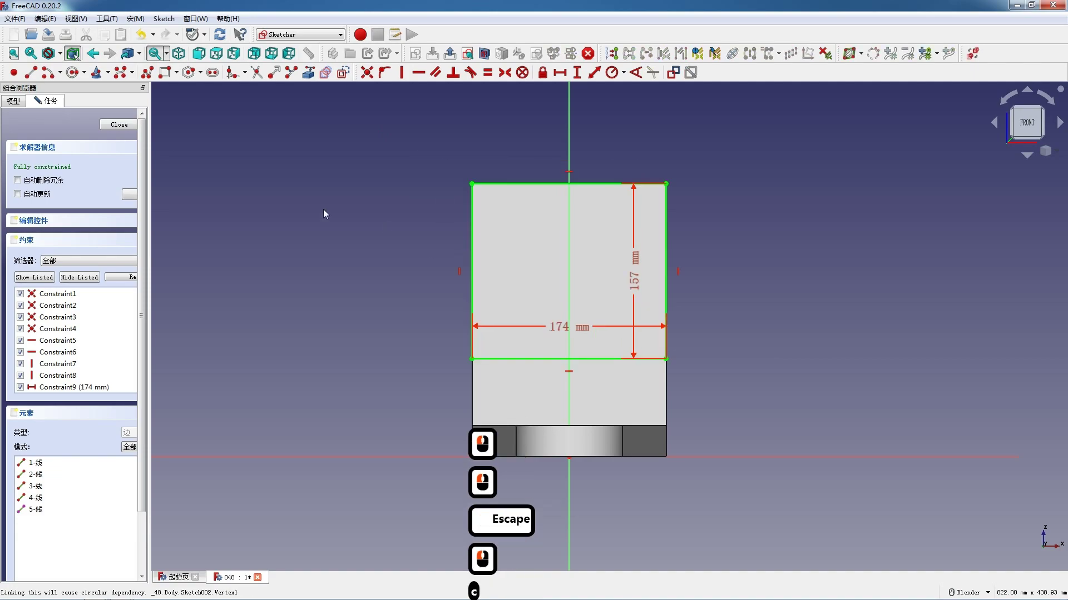
Close the sketch and pad the rectangle with the default length.
left_click(123, 128)
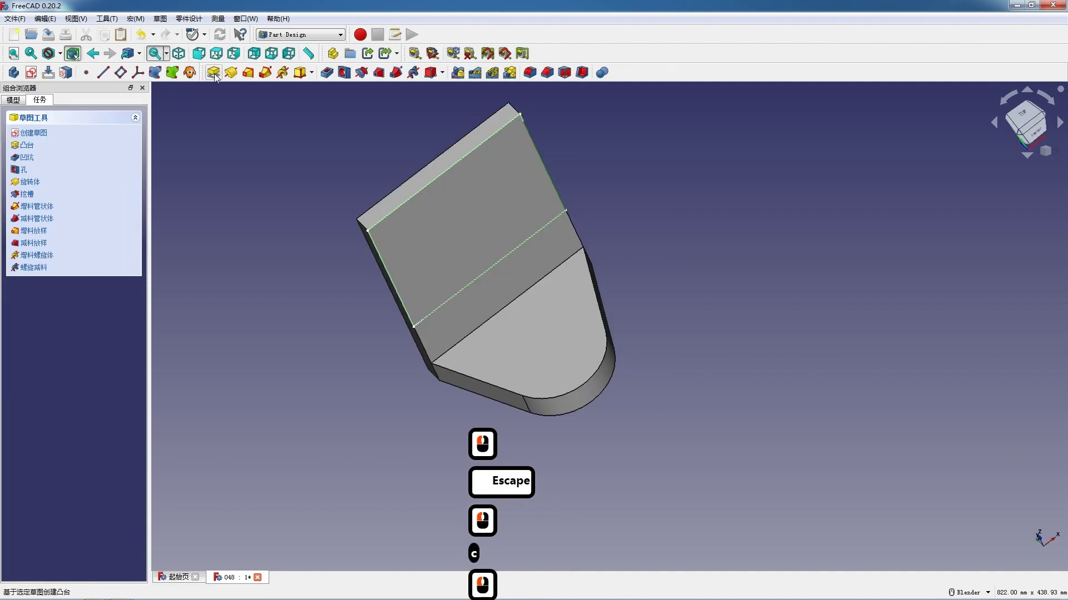
left_click(213, 72)
key("Return")
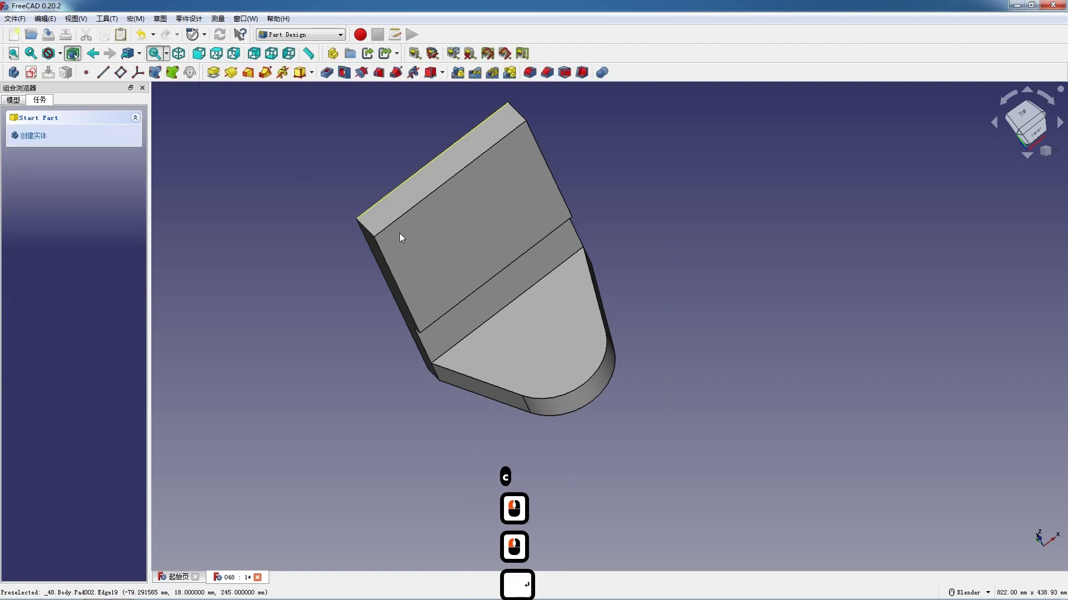
Create a sketch on the base plate's top face and reference the plate's rounded edge as external geometry.
left_click(538, 345)
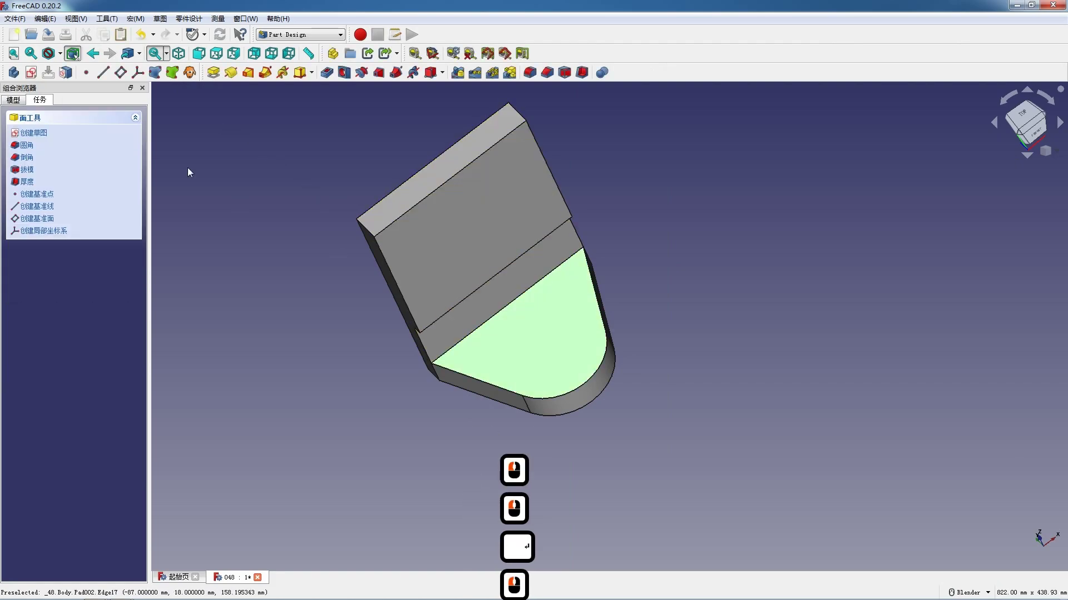
left_click(30, 72)
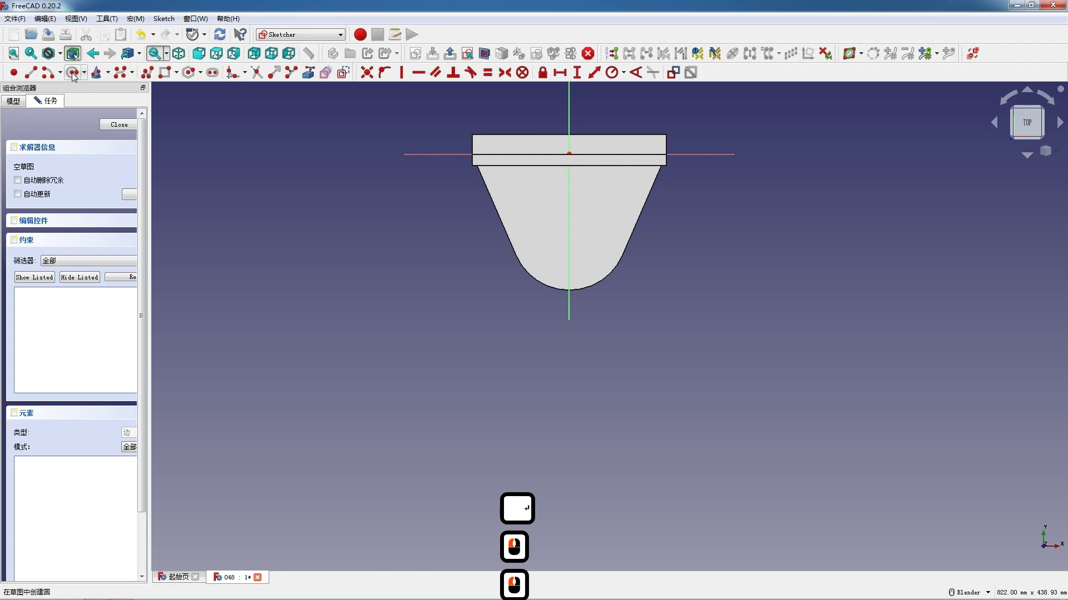
left_click(73, 73)
left_click(525, 269)
key("Escape")
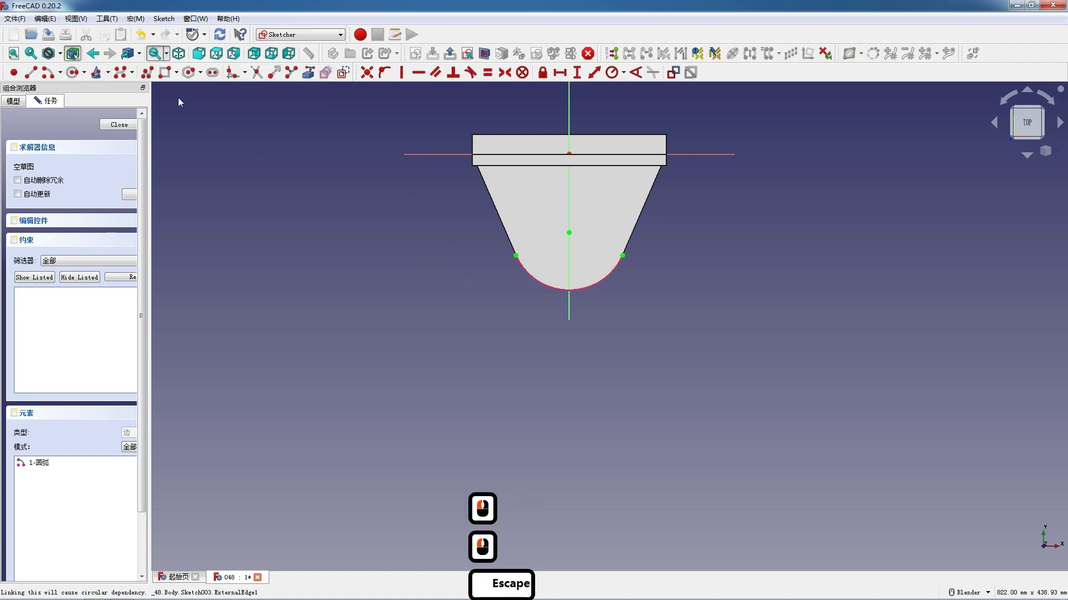
Draw a closed U-shaped polyline about 49 mm wide with two side lines, a lower arc and a straight top edge.
left_click(146, 72)
left_click(541, 199)
left_click(543, 226)
key("m")
key("m")
key("m")
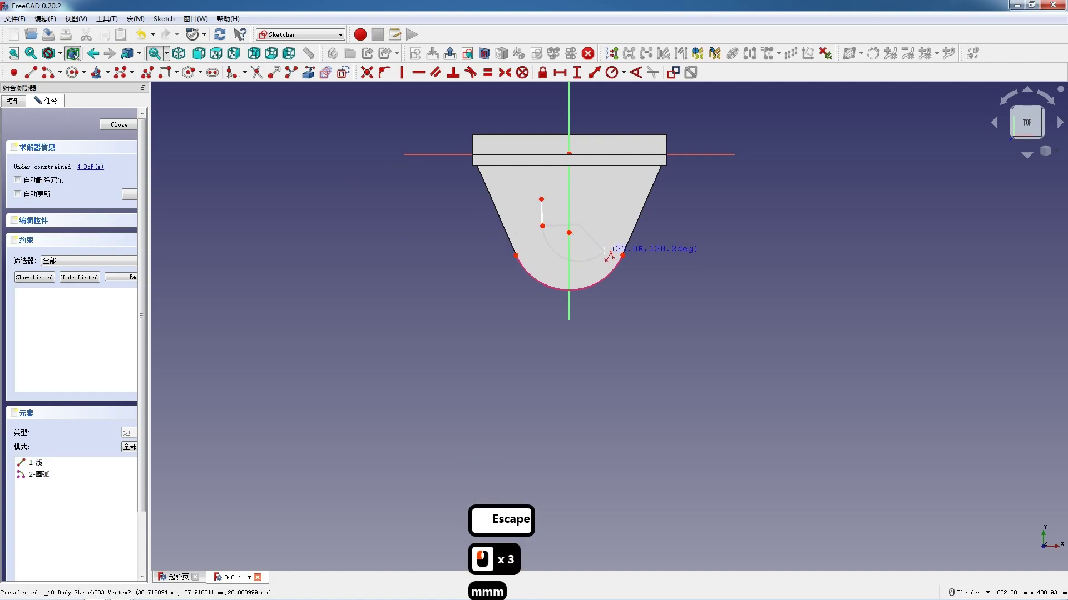
left_click(595, 226)
left_click(596, 197)
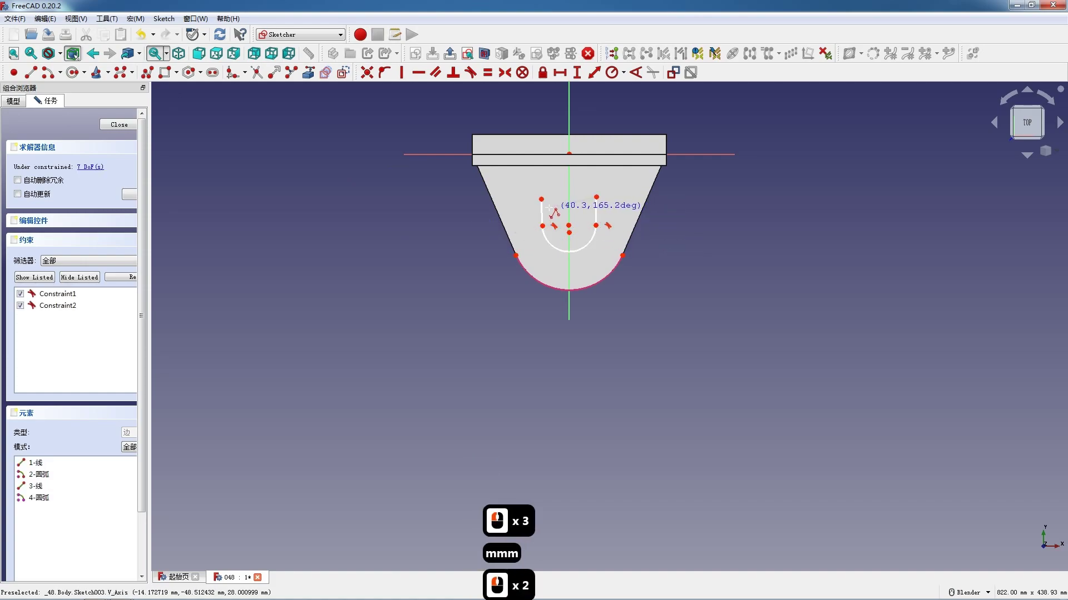
left_click(541, 198)
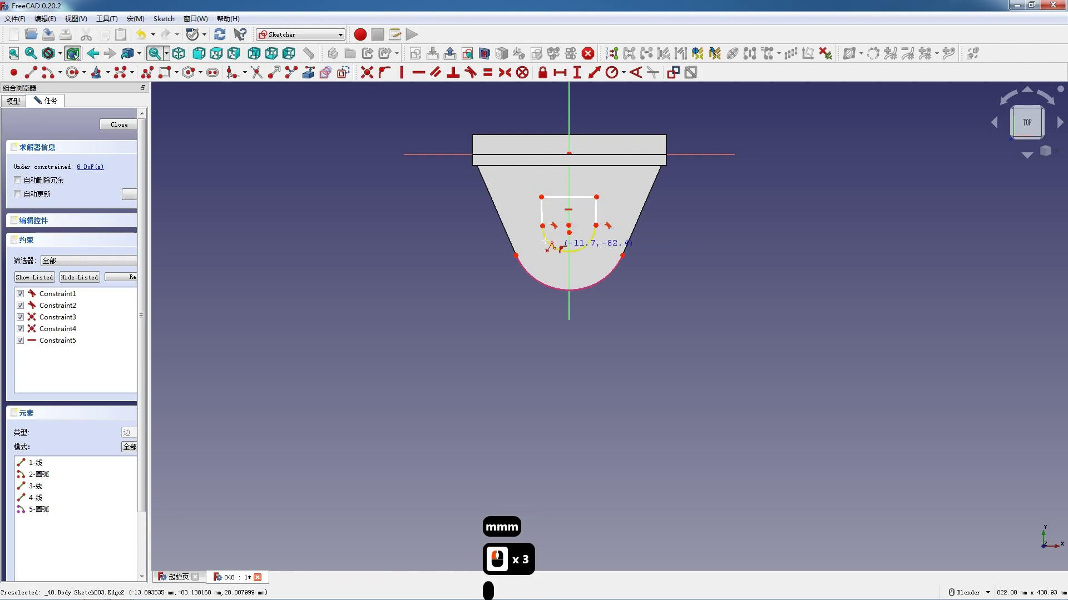
key("Escape")
key("Escape")
Delete the tangent constraints between the U-shaped profile's side lines and its arc.
scroll(552, 230, "up", 6)
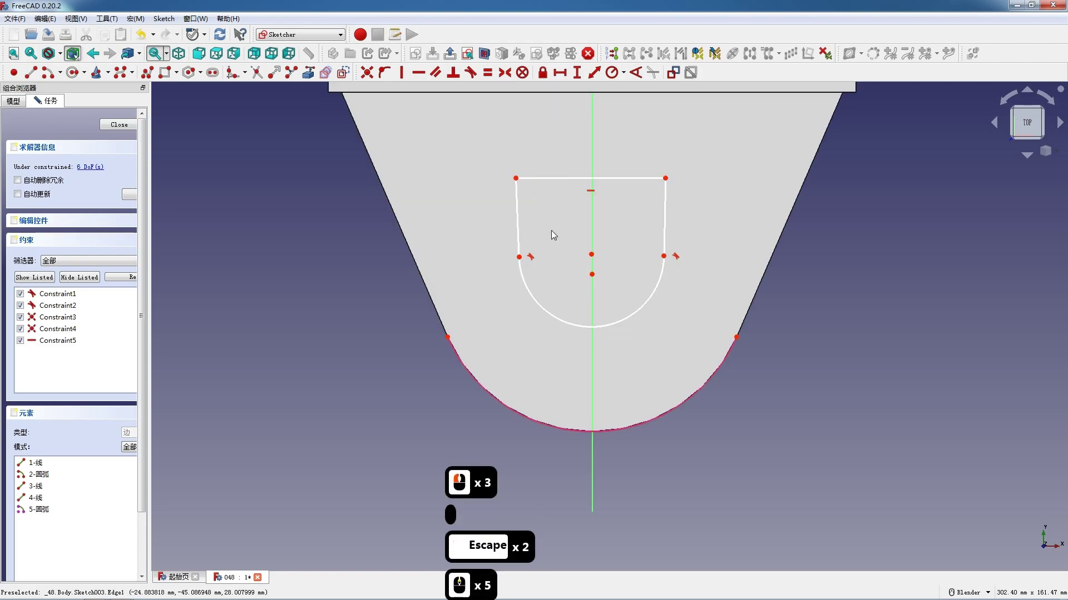
left_click(521, 262)
key("Delete")
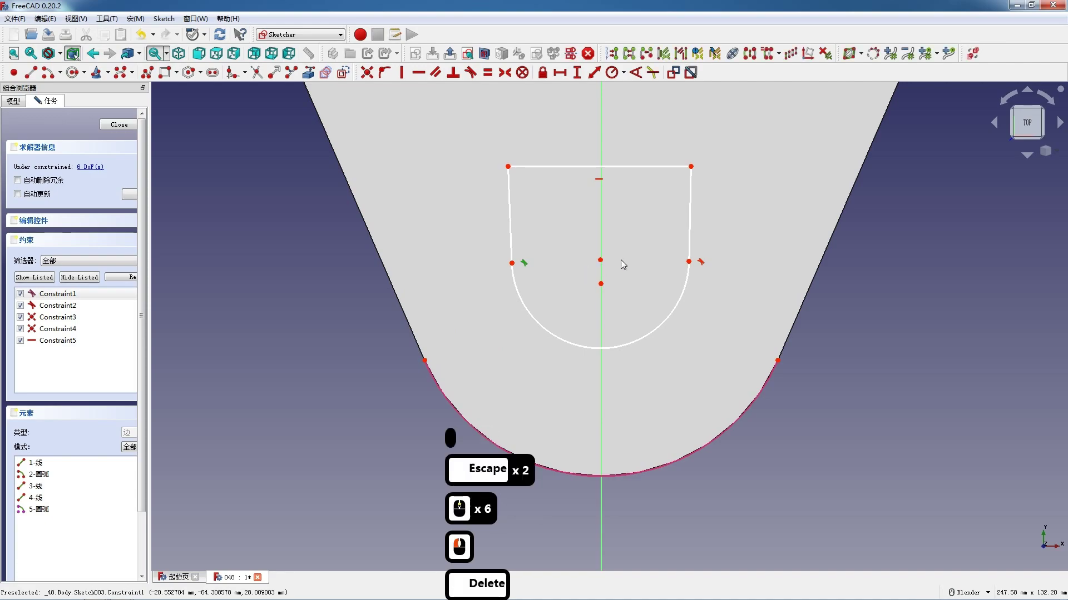
left_click(701, 261)
key("Delete")
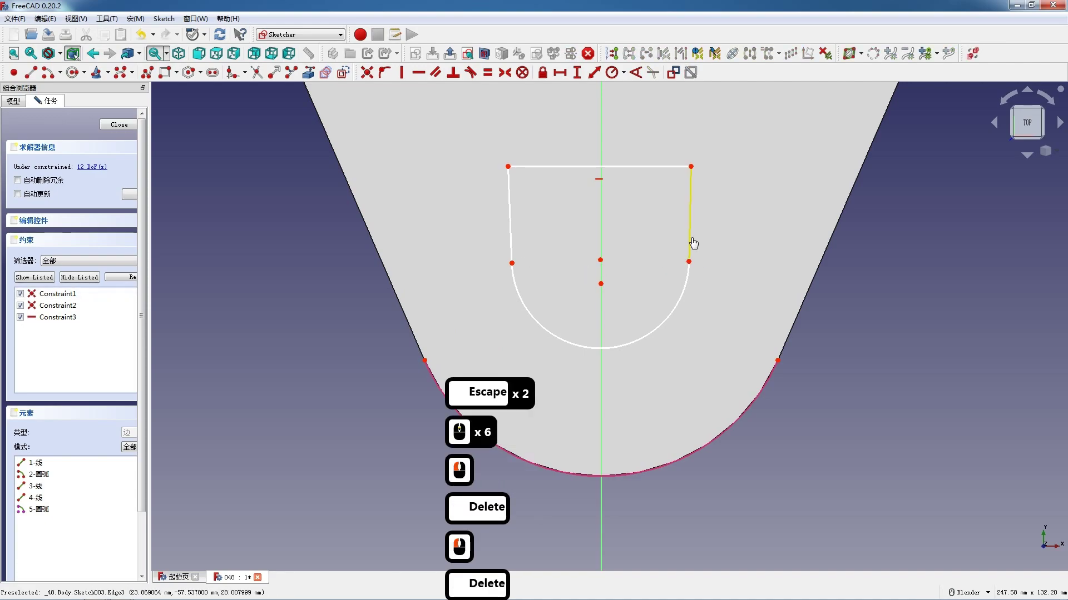
Constrain both side lines of the profile to be vertical and equal in length.
left_click(690, 245)
key("v")
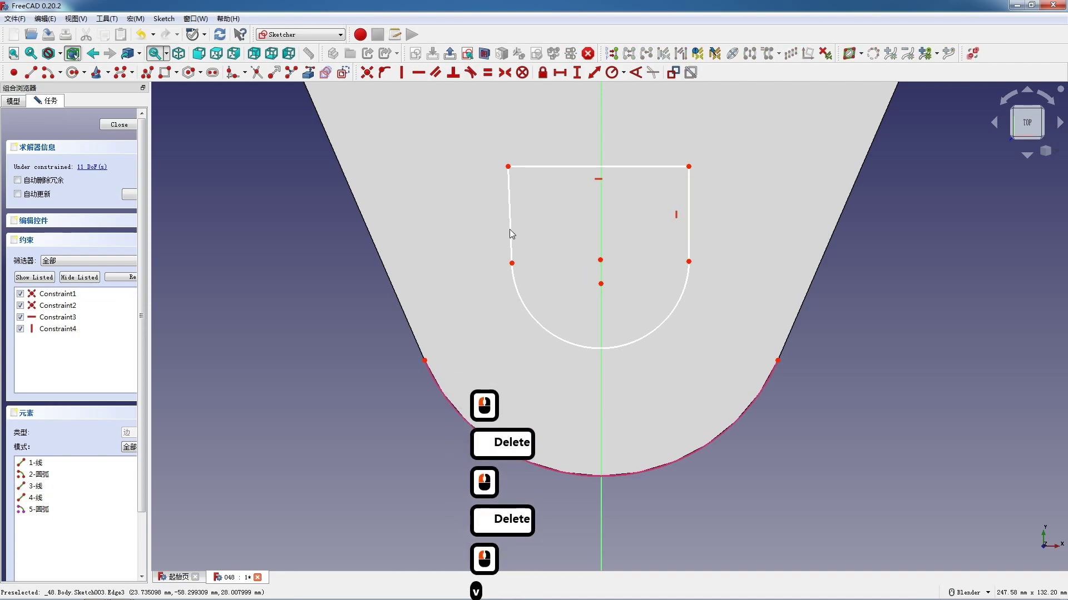
left_click(514, 227)
key("v")
left_click(508, 234)
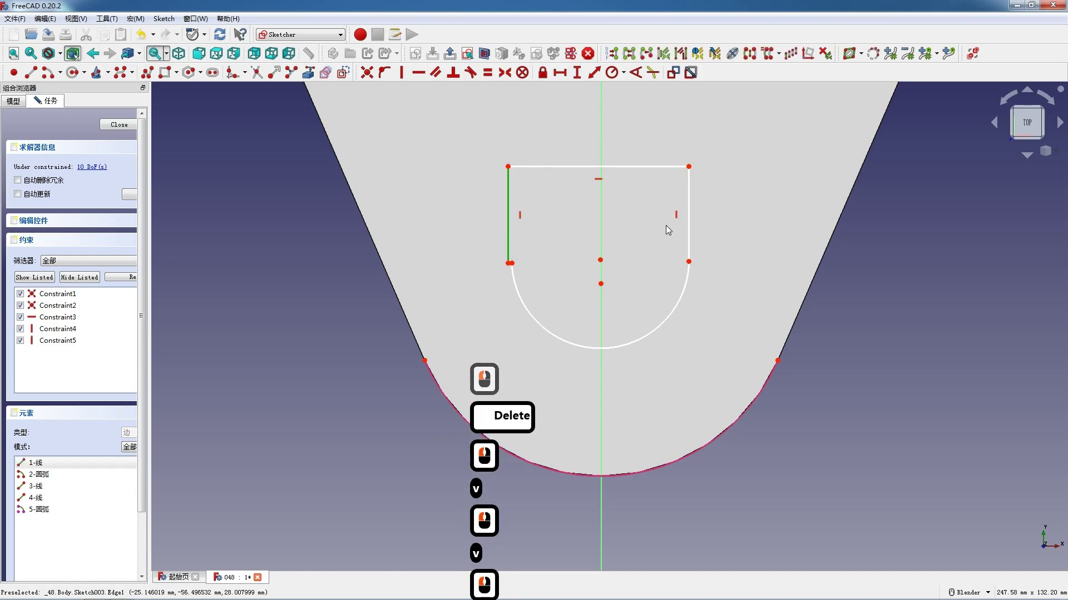
left_click(688, 228)
key("e")
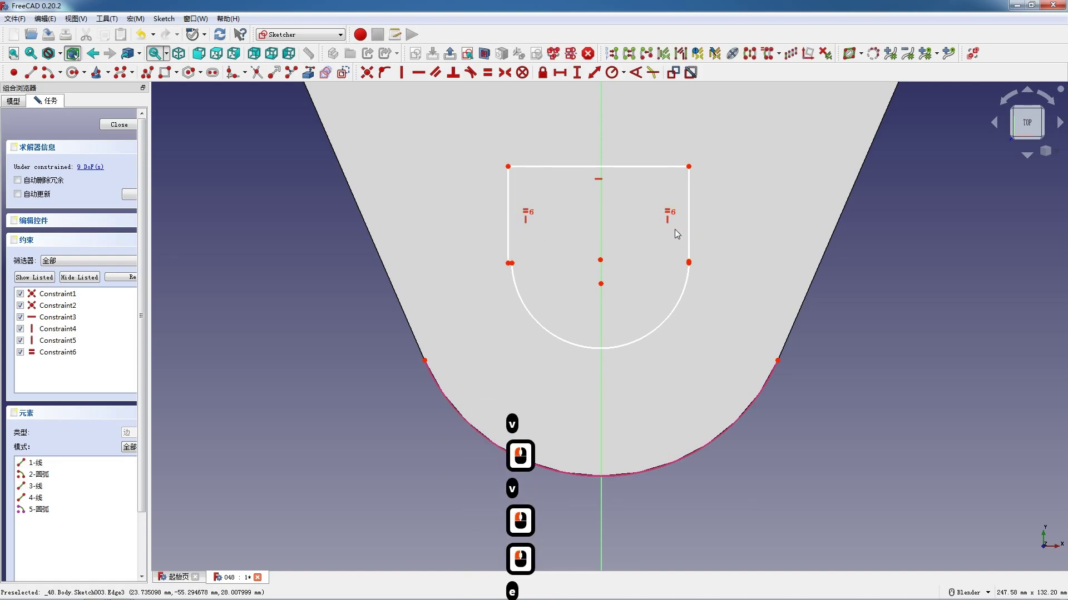
Make the arc's ends coincident with the side lines' lower ends, and its centre coincident with the rounded edge's centre.
left_click(509, 263)
key("c")
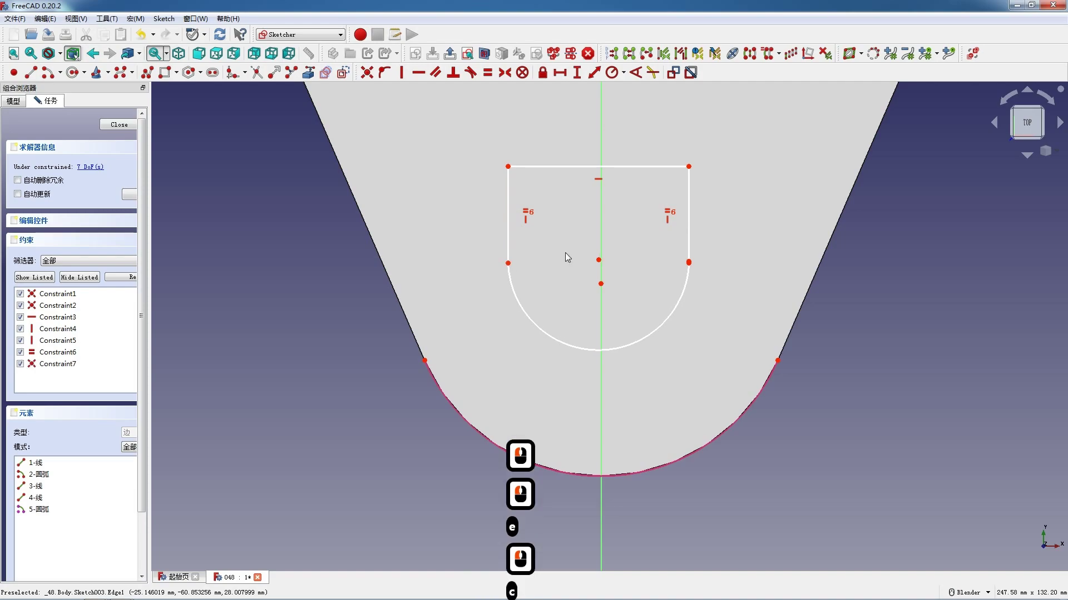
left_click_drag(655, 245, 709, 280)
key("c")
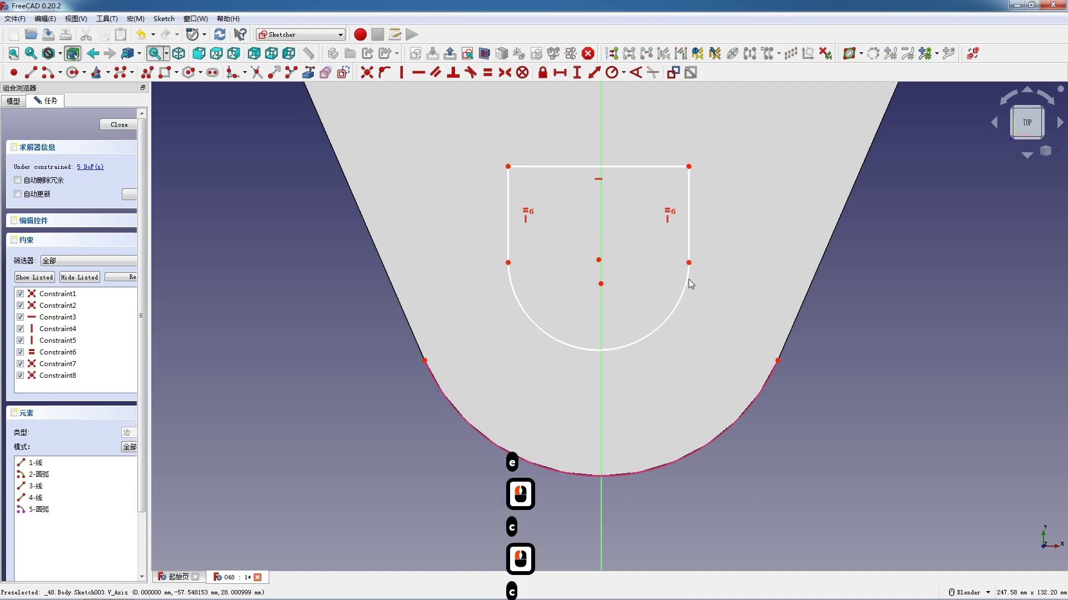
left_click_drag(582, 252, 619, 298)
key("c")
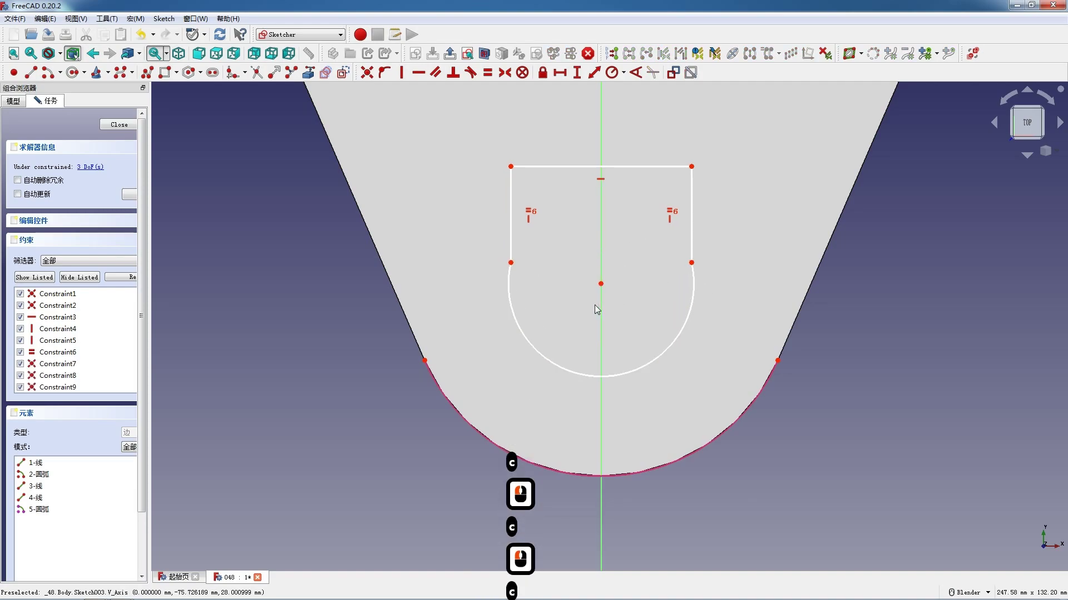
Set the profile's top edge length to 18 mm and the arc's radius to 35 mm.
left_click(547, 166)
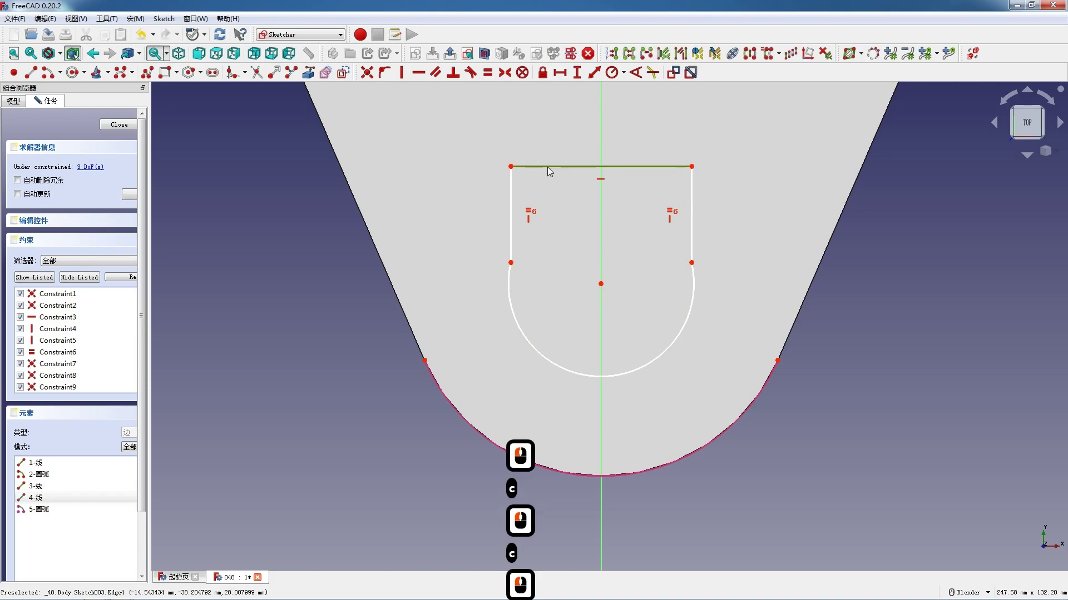
type("l")
type("1")
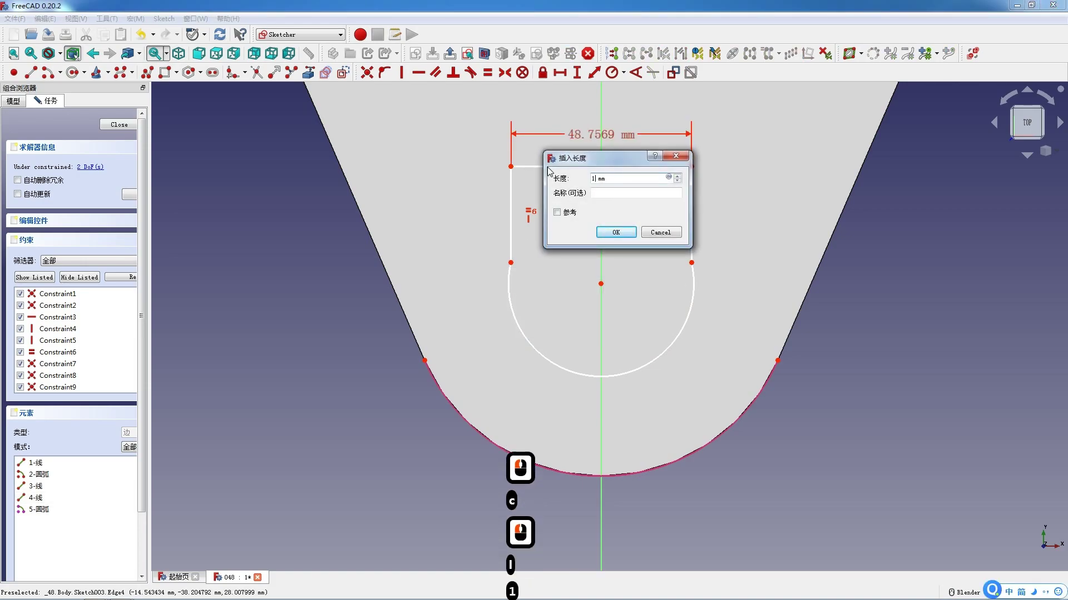
key("Return")
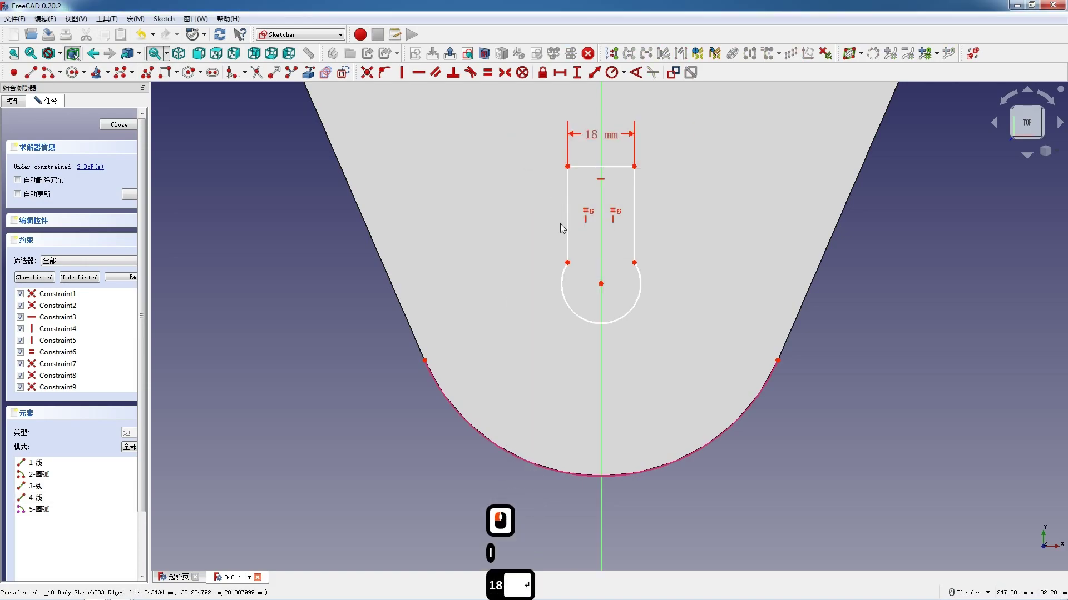
left_click(572, 313)
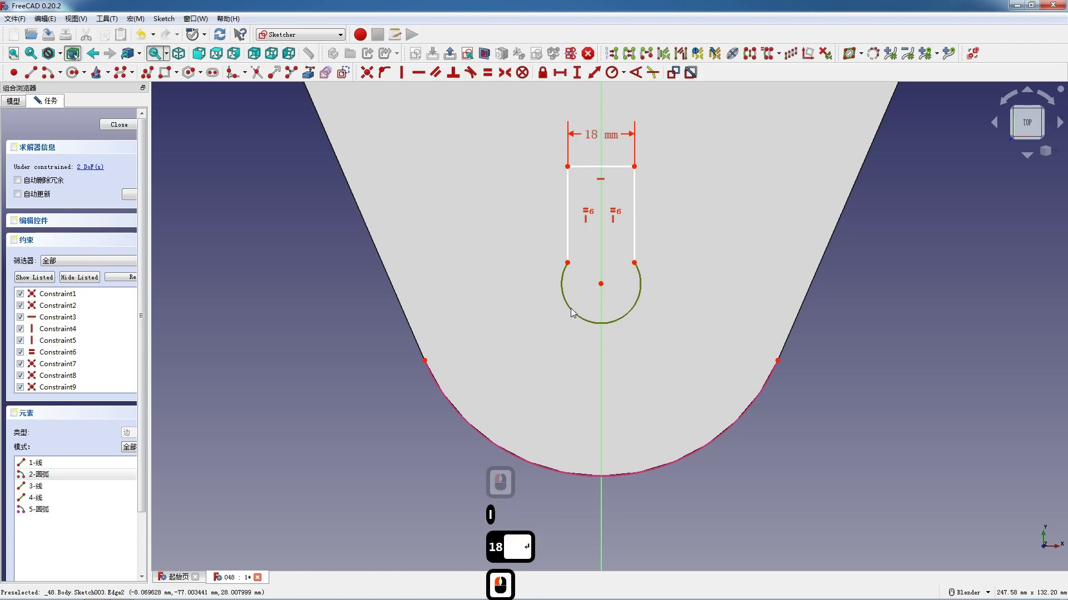
left_click(611, 72)
type("35")
key("Return")
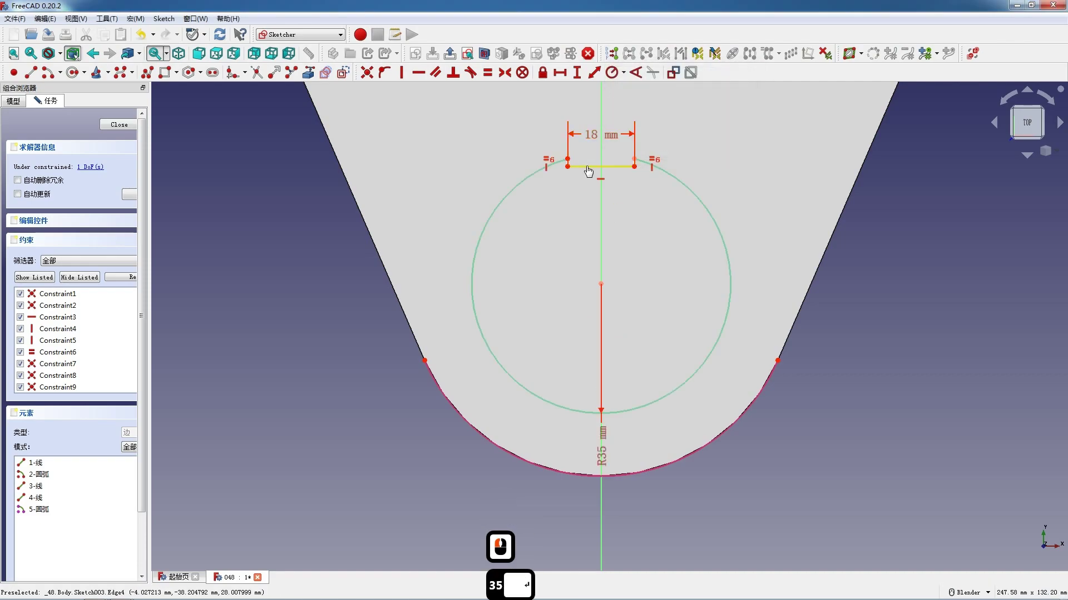
Move the profile's top edge above the arc and set its vertical distance from the arc's centre to 38 mm.
left_click_drag(586, 166, 583, 125)
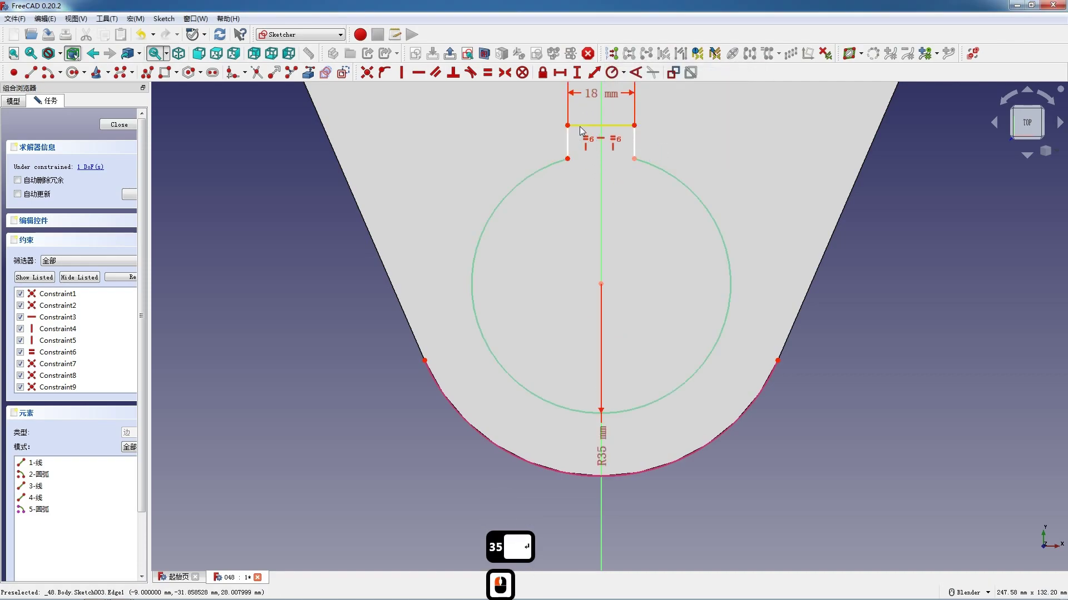
left_click(568, 126)
left_click(601, 284)
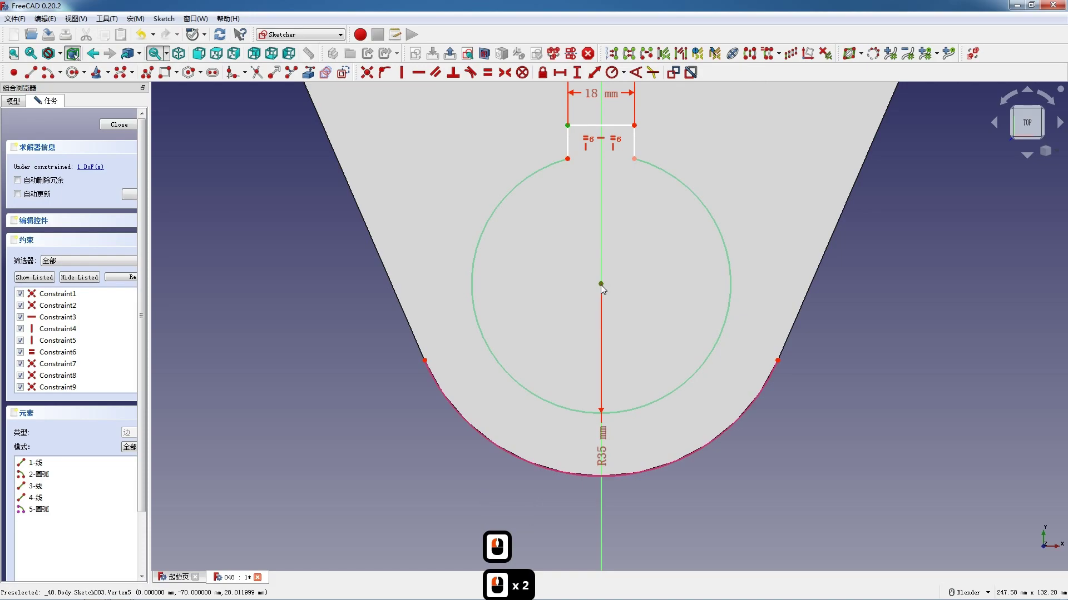
type("i")
type("38")
key("Return")
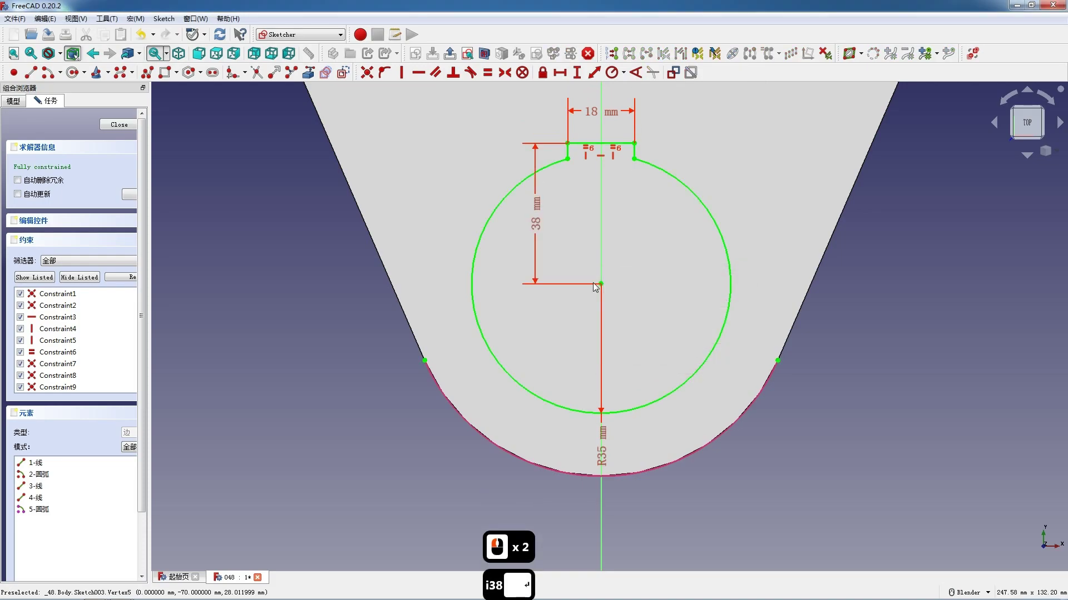
Finish the keyed circular sketch and pad it 8 mm upward from the base plate.
left_click(122, 125)
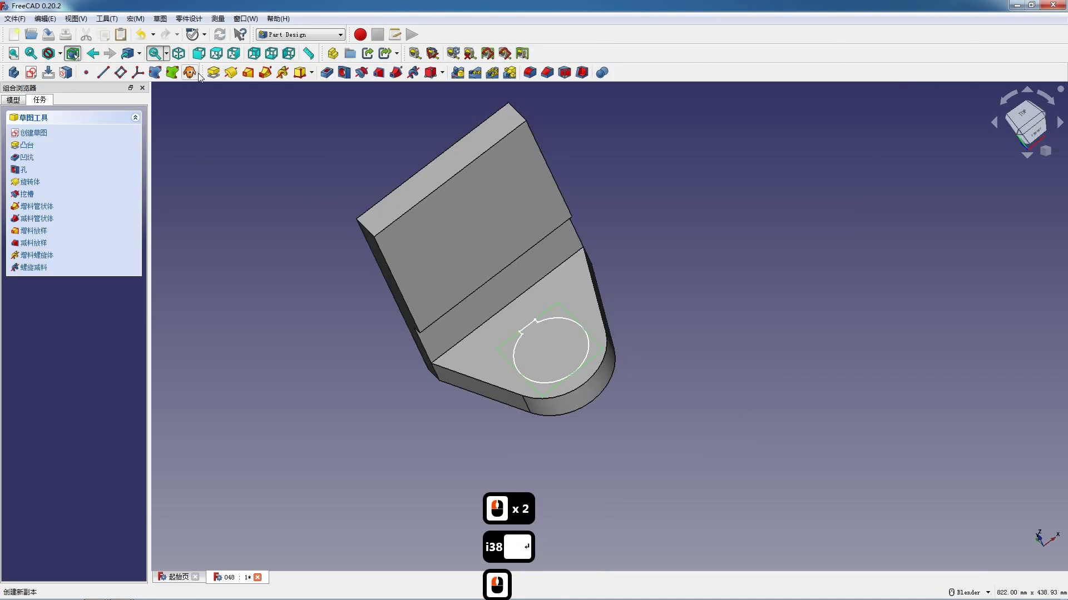
left_click(214, 72)
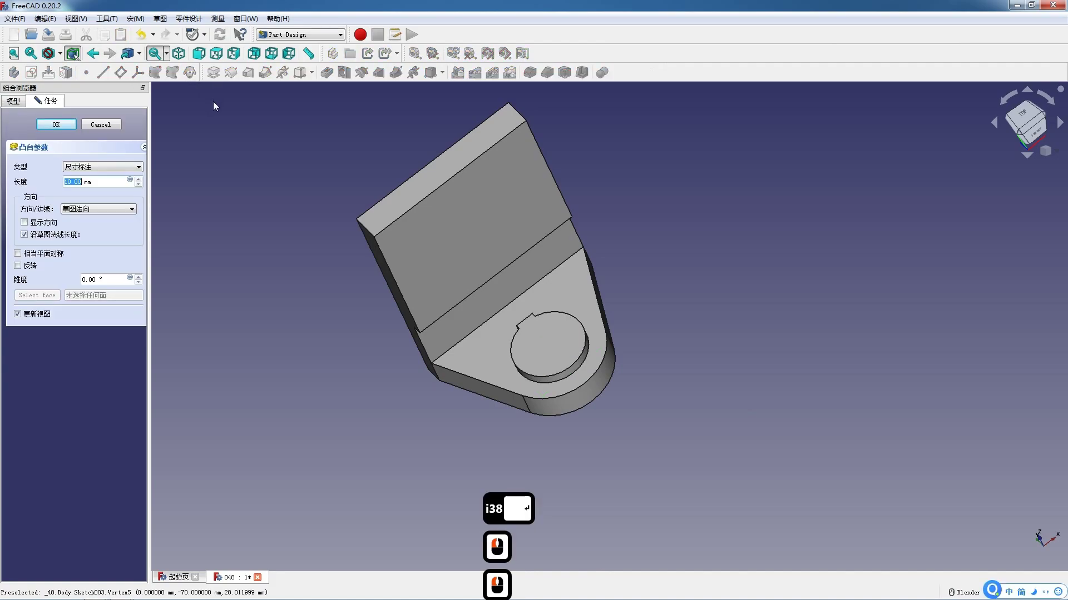
key("Return")
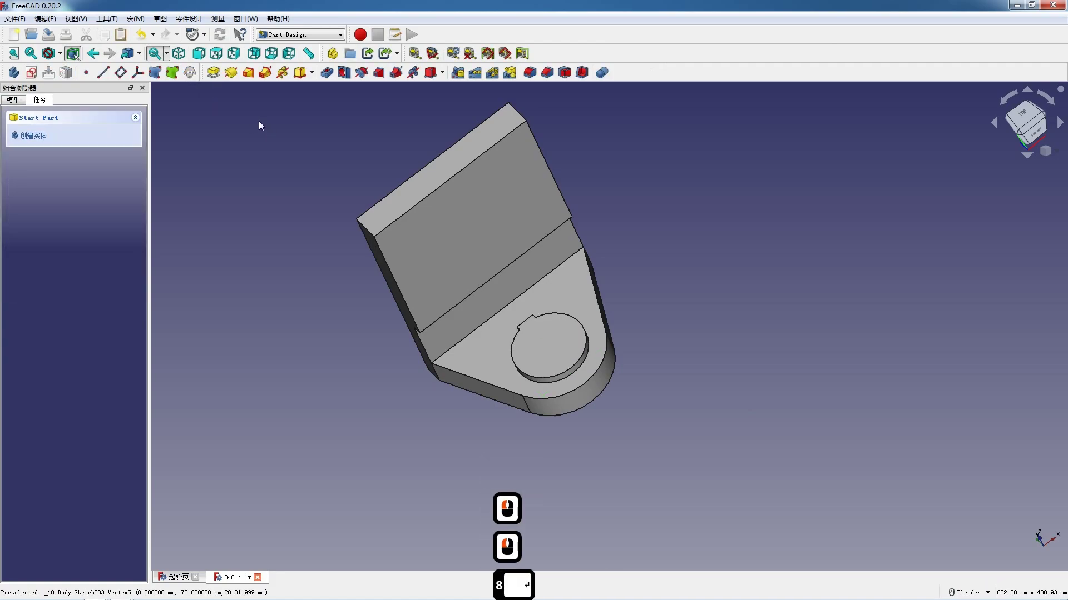
Create a new sketch on the YZ plane and switch the display to wireframe.
left_click(31, 73)
mouse_move(561, 284)
middle_mouse_down()
mouse_move(525, 323)
mouse_move(632, 248)
mouse_move(545, 303)
mouse_move(455, 306)
mouse_move(574, 293)
middle_mouse_up()
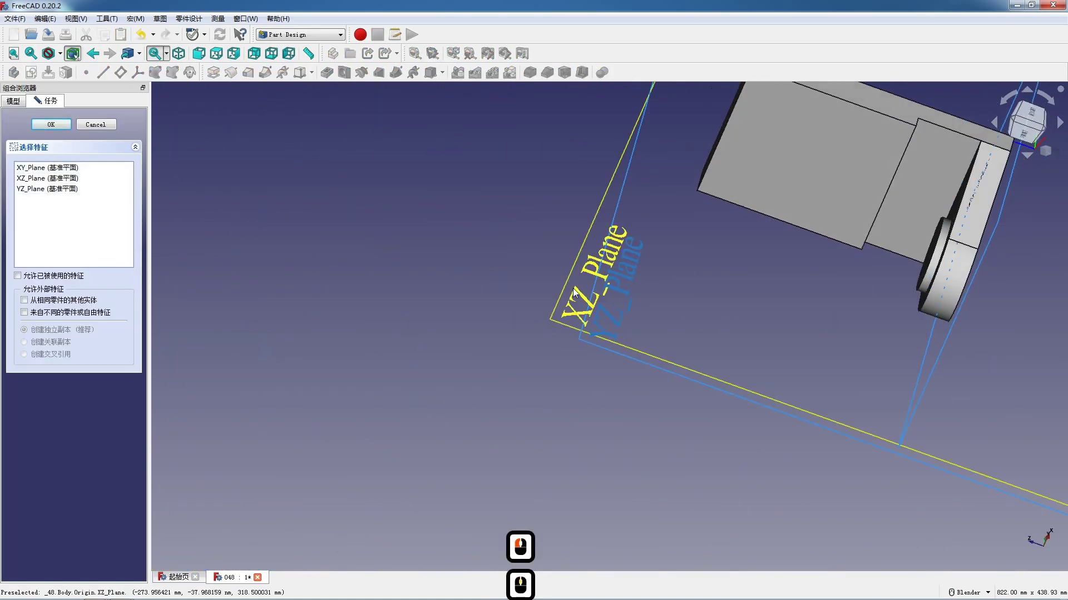
left_click(601, 320)
scroll(531, 268, "down", 5)
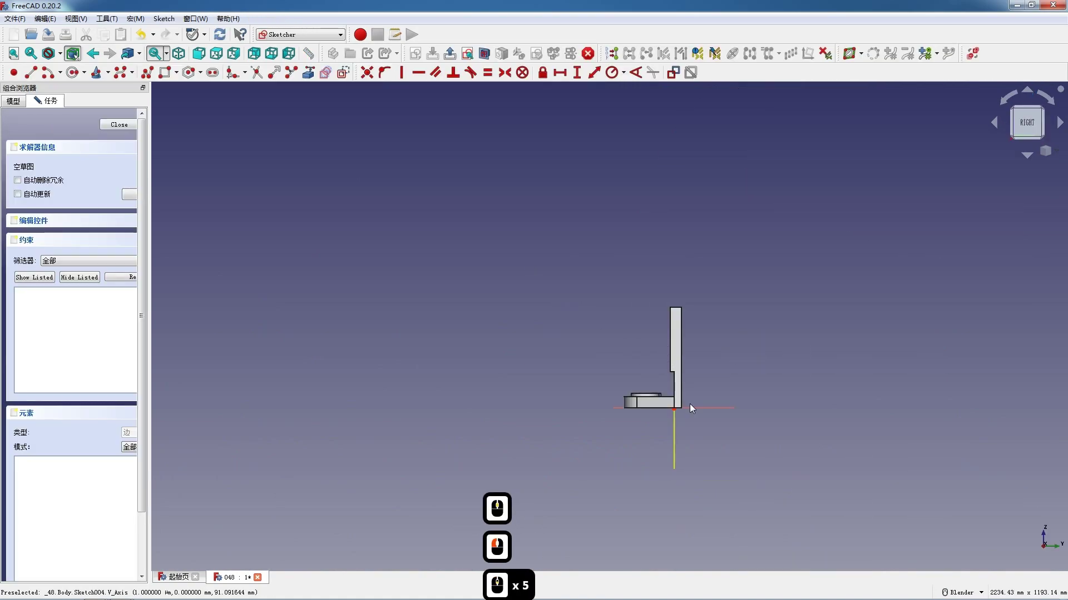
scroll(684, 399, "up", 11)
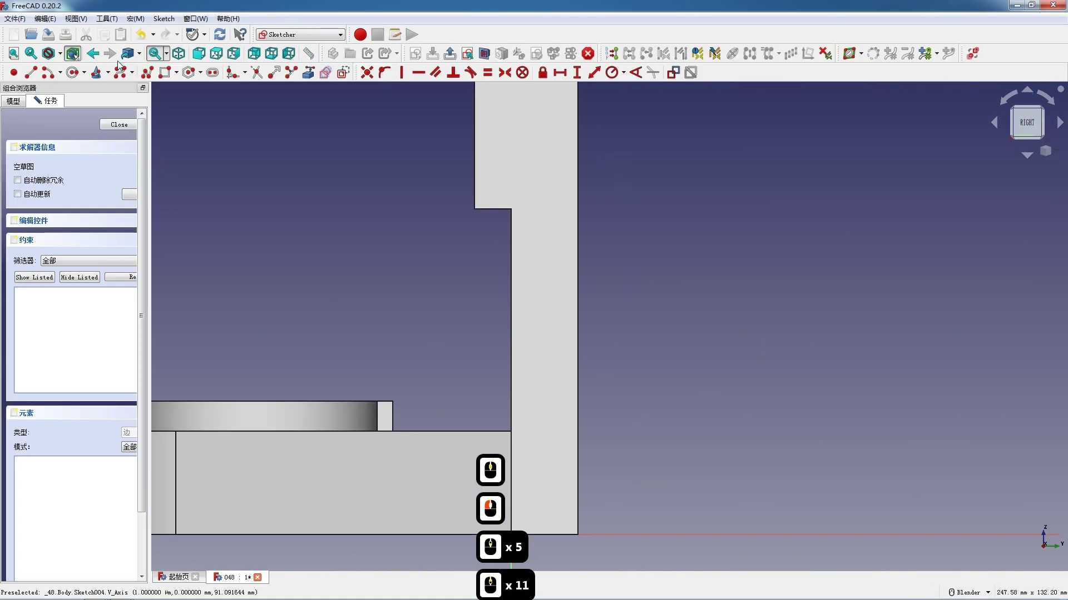
left_click(61, 54)
left_click(78, 98)
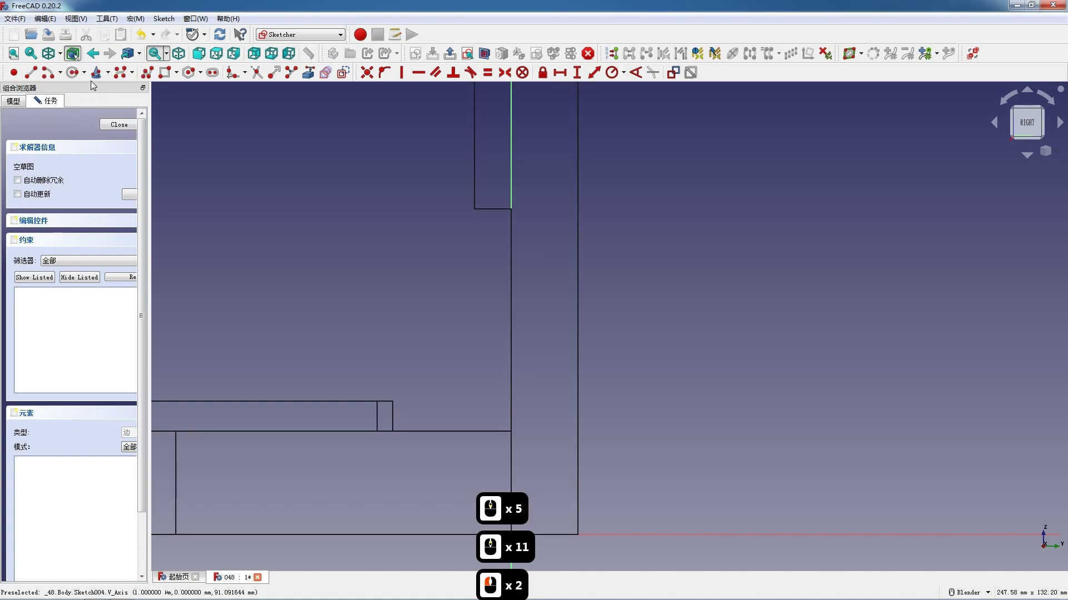
Sketch a closed rib profile with a sloped front edge between the keyed boss and the upright plate.
left_click(147, 72)
left_click(401, 398)
left_click(402, 423)
left_click(500, 423)
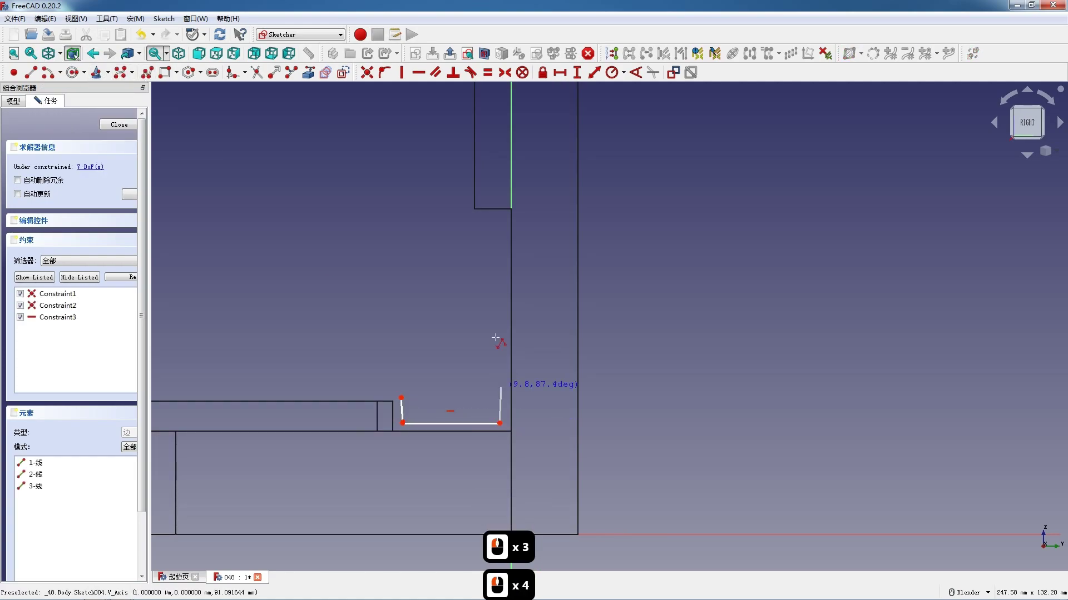
left_click(499, 225)
left_click(480, 227)
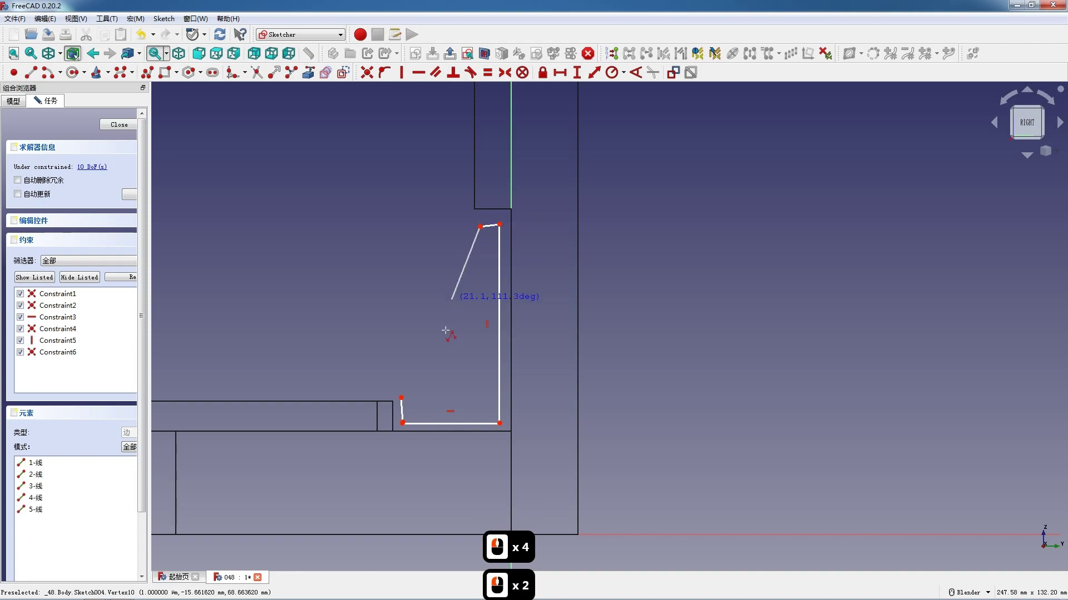
left_click(401, 398)
key("Escape")
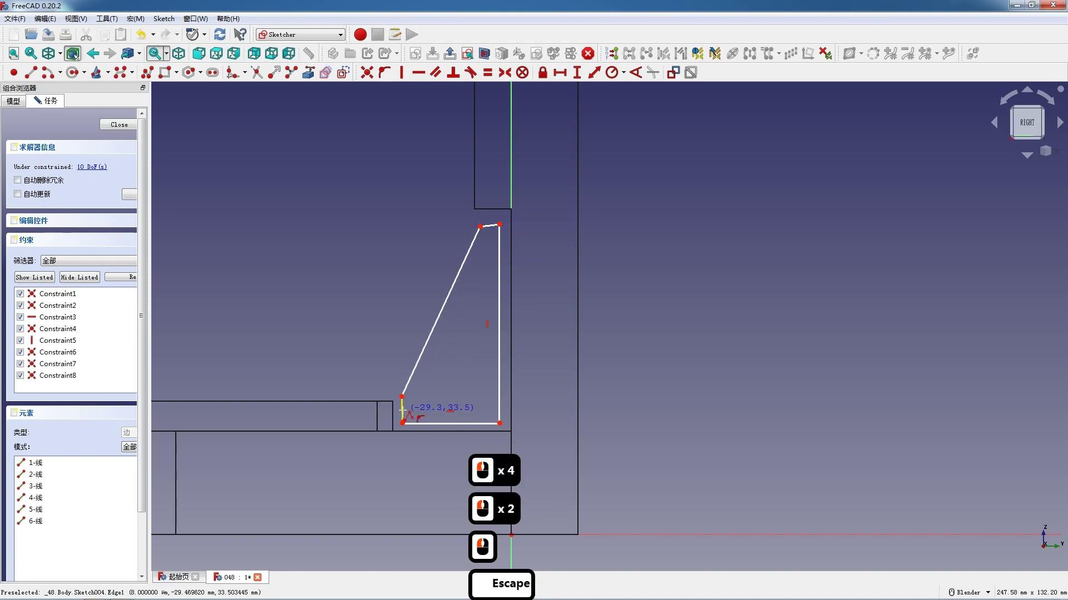
key("Escape")
Constrain the rib profile's short front side to be vertical and its top edge horizontal.
left_click(402, 417)
key("v")
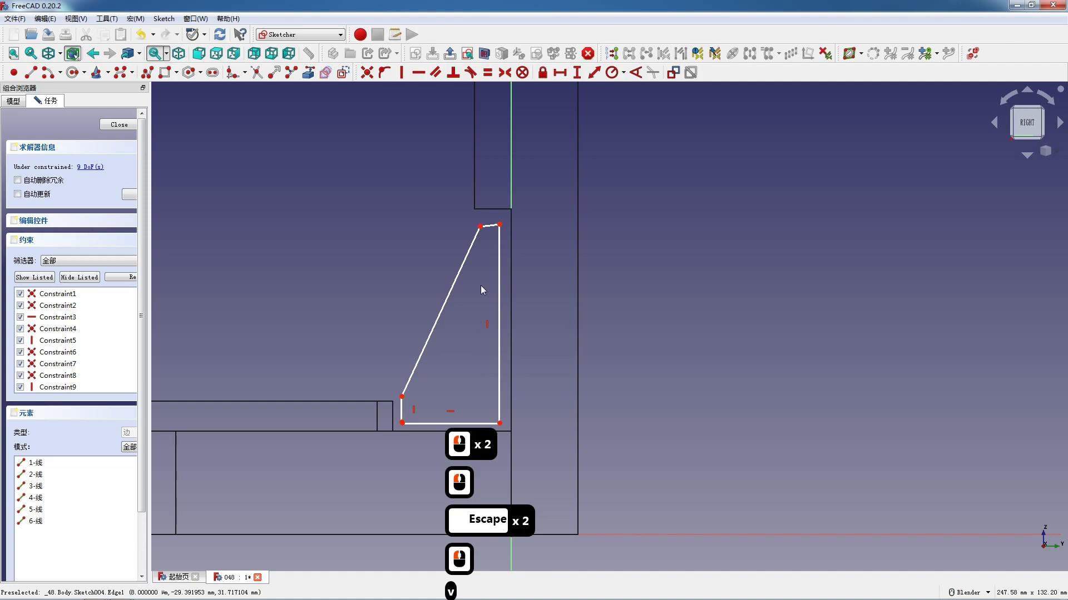
left_click(487, 229)
key("h")
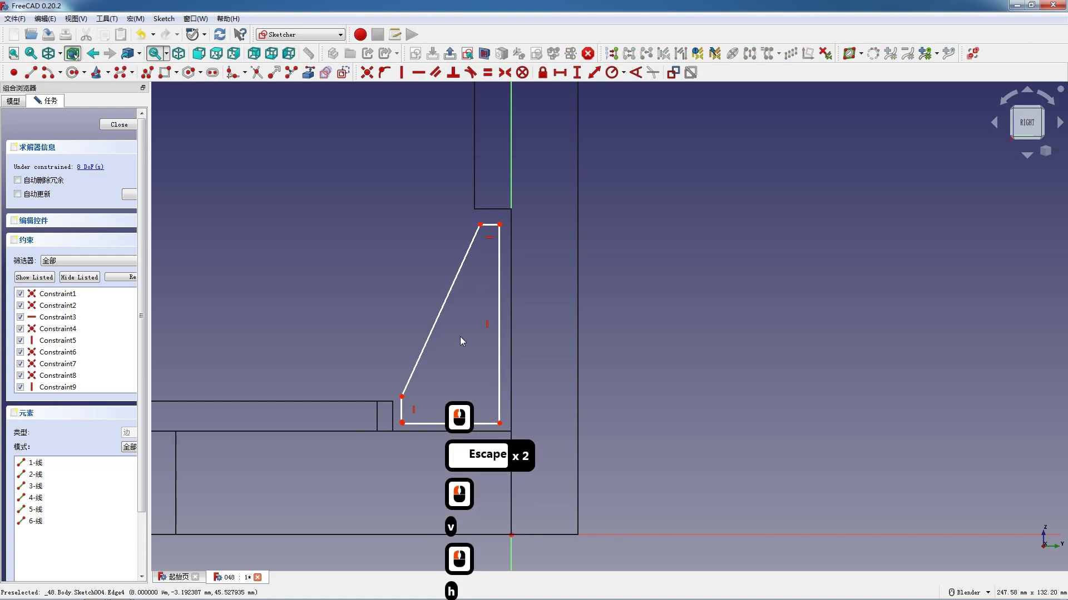
Reference as external geometry the boss key's end edge, the upright plate's inner edge and the raised face's lower edge.
scroll(461, 356, "down", 4)
scroll(462, 375, "up", 7)
left_click(321, 300)
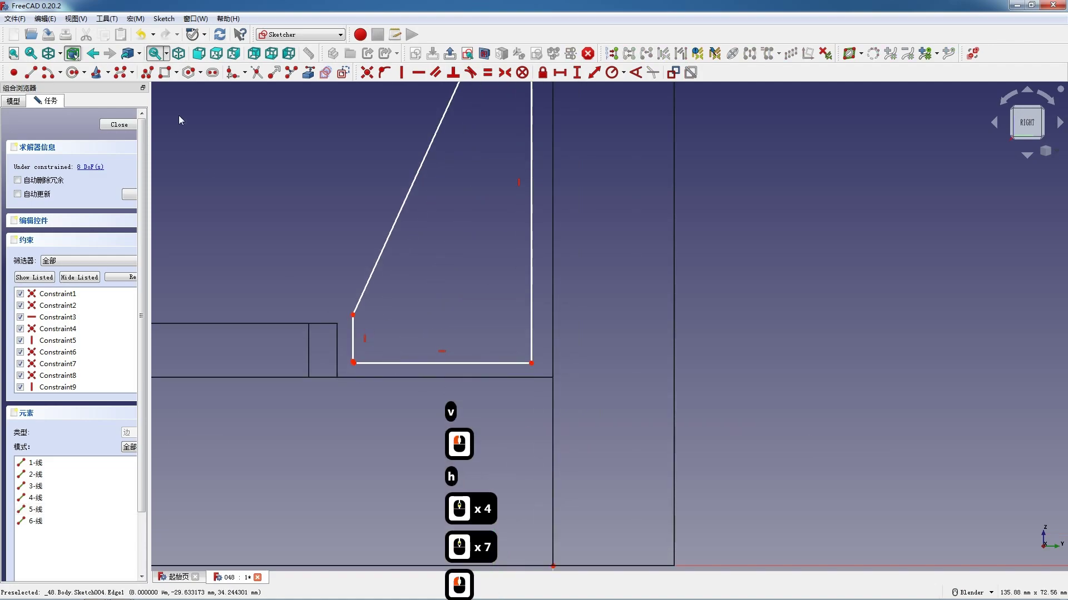
left_click(308, 72)
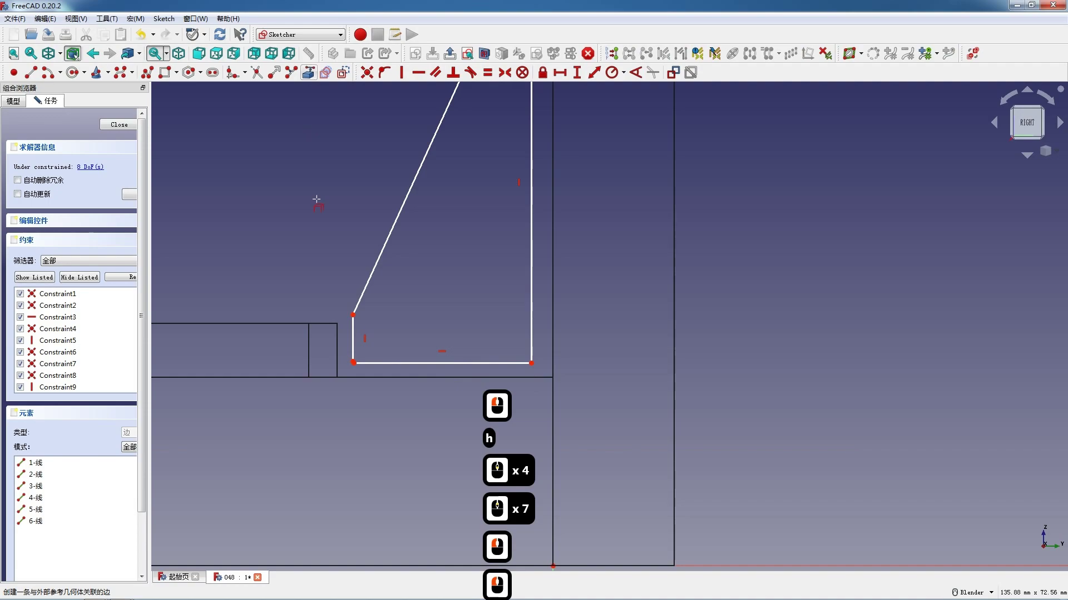
left_click(337, 351)
left_click(553, 299)
scroll(555, 383, "down", 4)
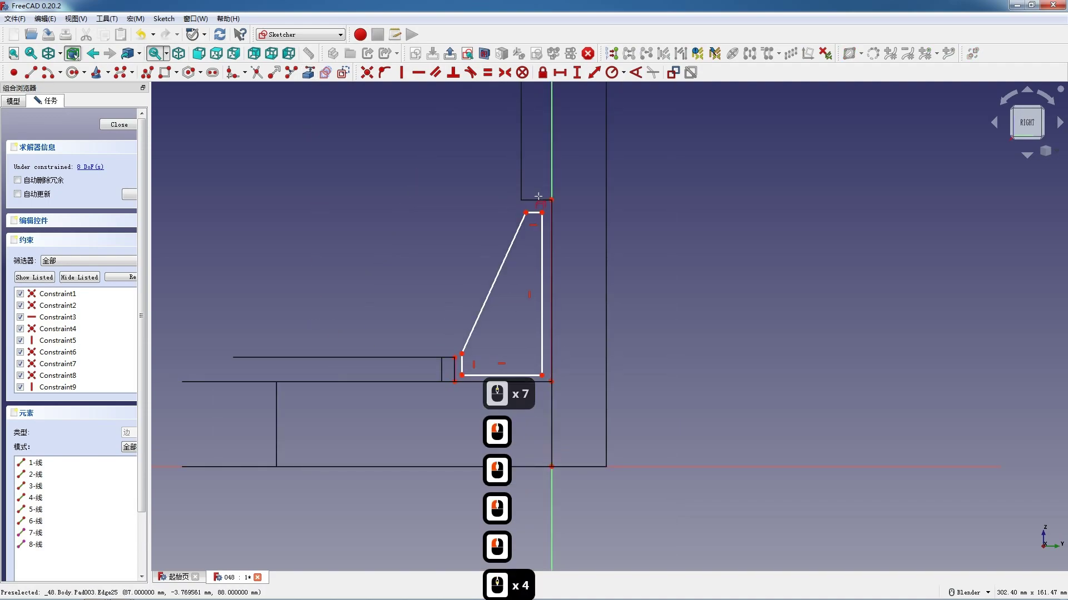
left_click(538, 197)
key("Escape")
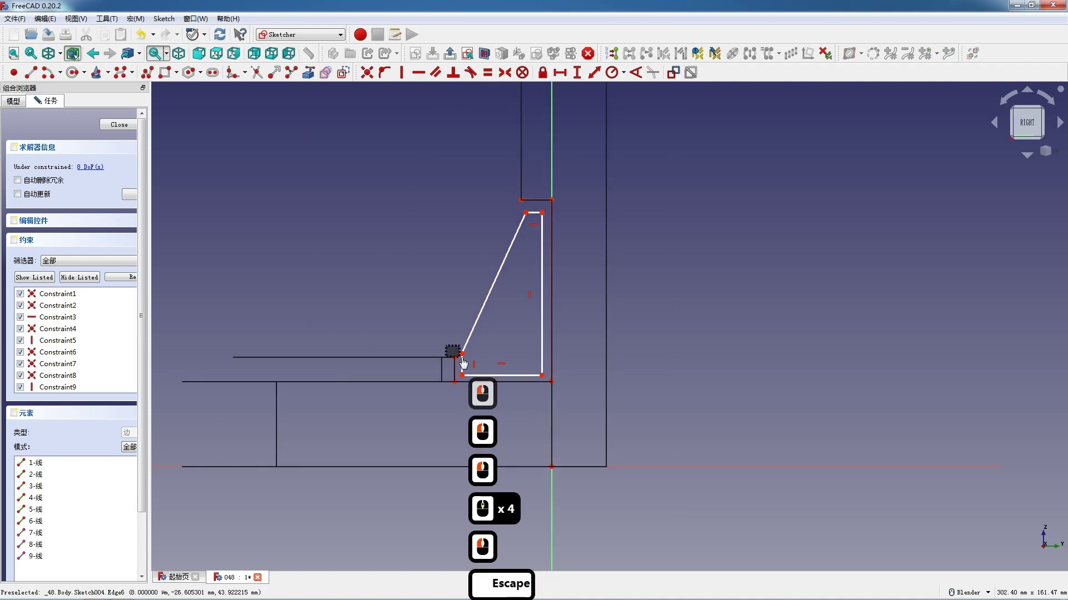
Make the lower end of the rib's sloped edge coincident with the upper corner of the boss's key.
left_click(462, 355)
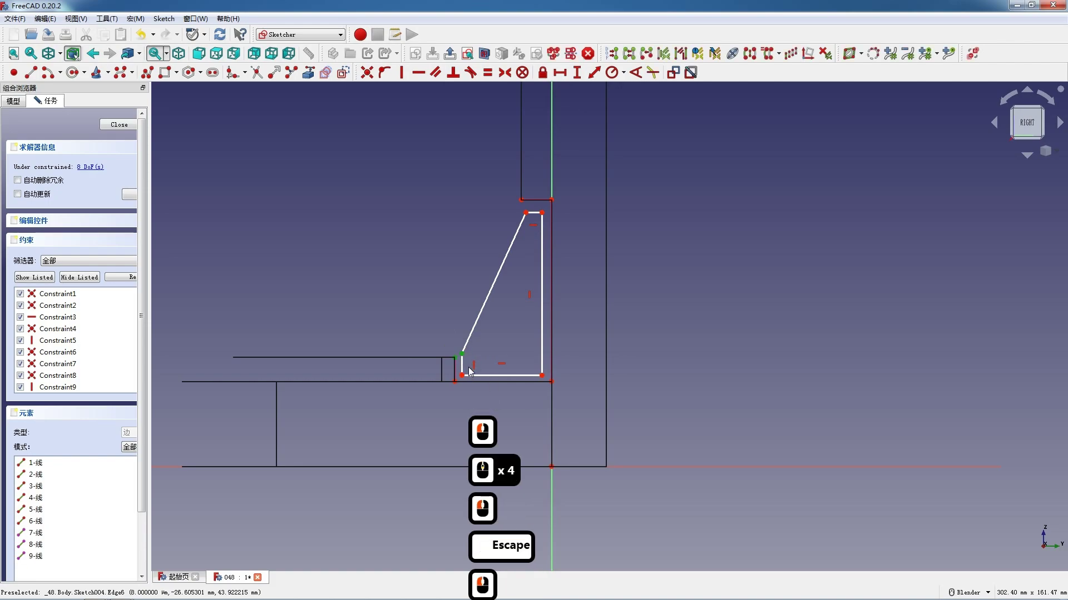
key("c")
scroll(478, 356, "down", 3)
scroll(536, 404, "up", 6)
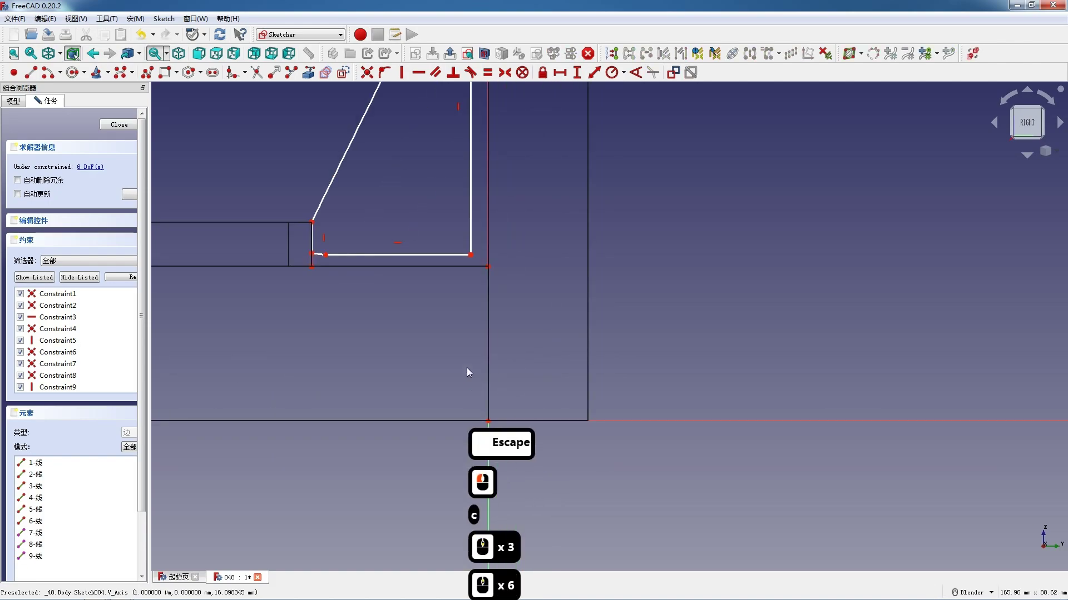
Delete the stray segment on the rib's lower edge and extend that edge to the short front side.
left_click(324, 255)
mouse_move(380, 255)
left_mouse_down()
mouse_move(395, 272)
mouse_move(396, 241)
mouse_move(389, 257)
left_mouse_up()
scroll(388, 274, "down", 3)
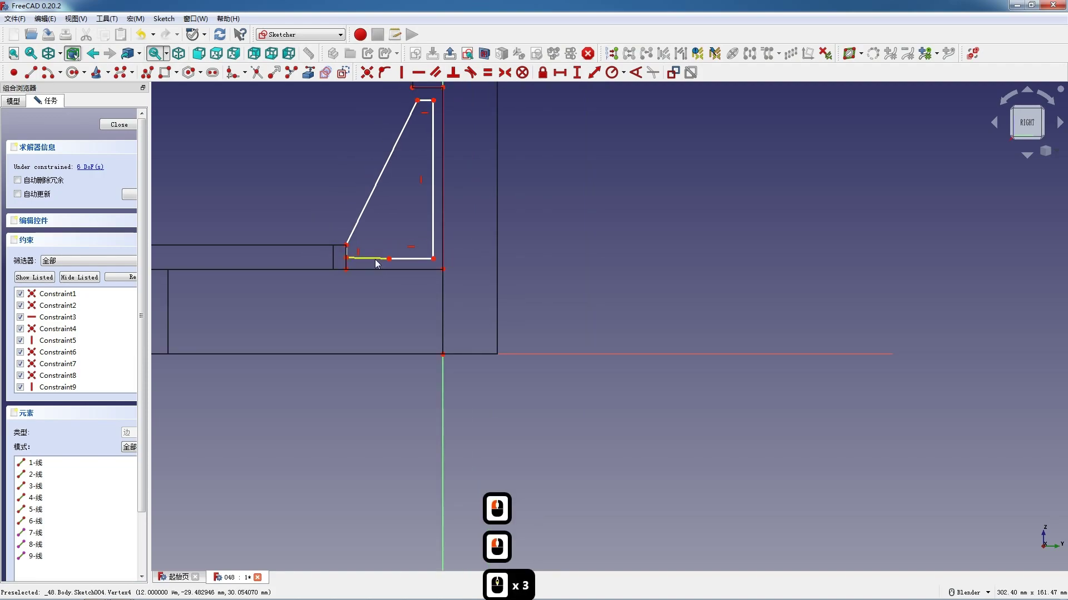
left_click(375, 259)
key("Delete")
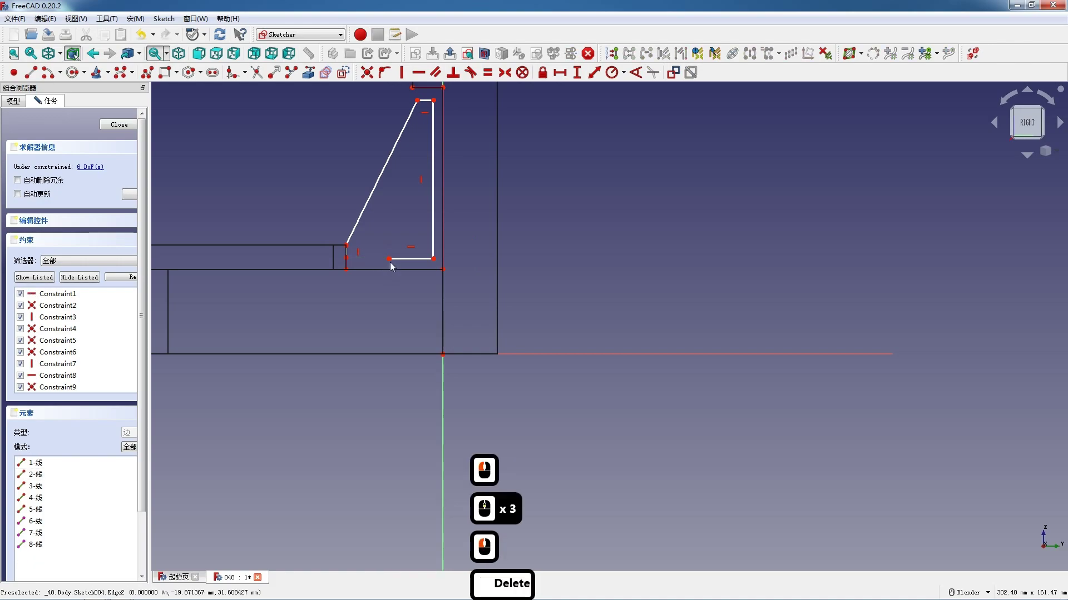
left_click_drag(389, 260, 349, 261)
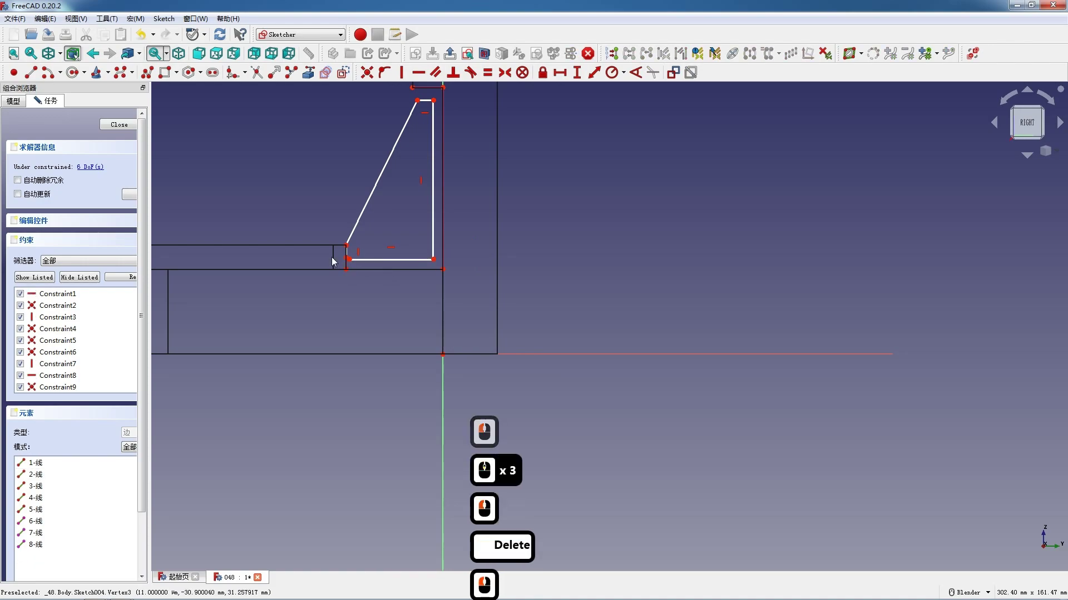
Make the rib's lower front corner coincident with the base corner of the boss's key, removing the redundant vertical constraint.
left_click(356, 265)
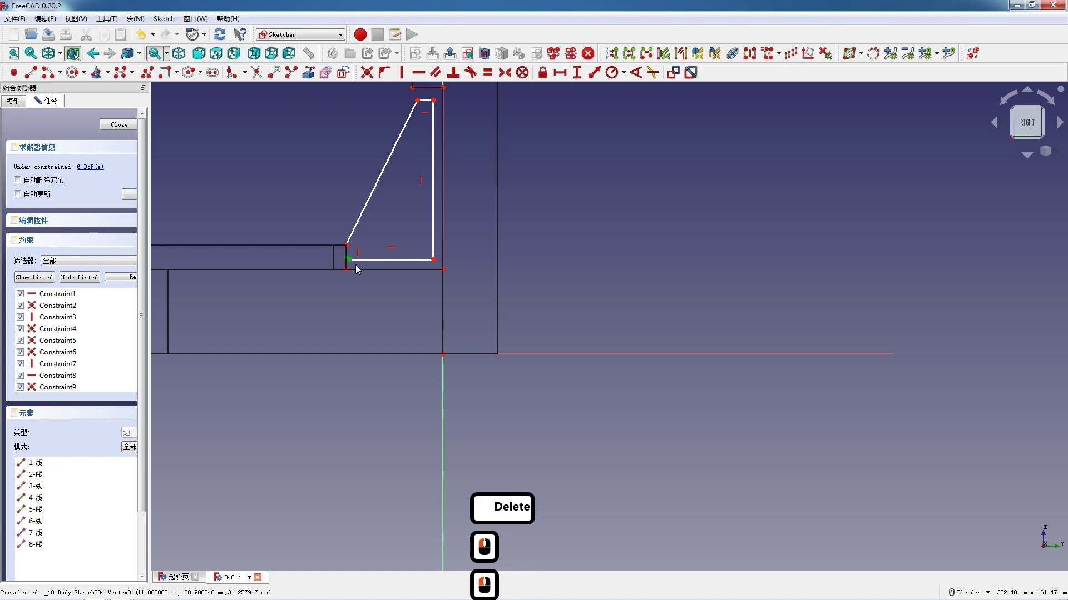
key("c")
scroll(359, 262, "up", 4)
left_click_drag(317, 249, 342, 292)
key("c")
left_click(58, 363)
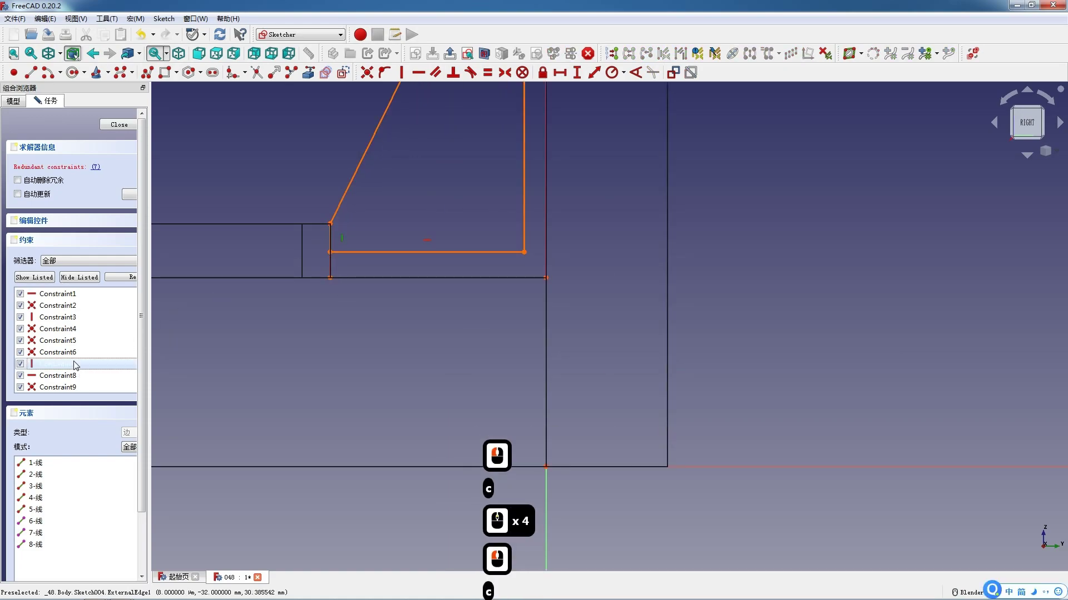
key("Delete")
Make the rib's two upper corners coincident with the ends of the raised face's lower edge.
scroll(376, 339, "down", 5)
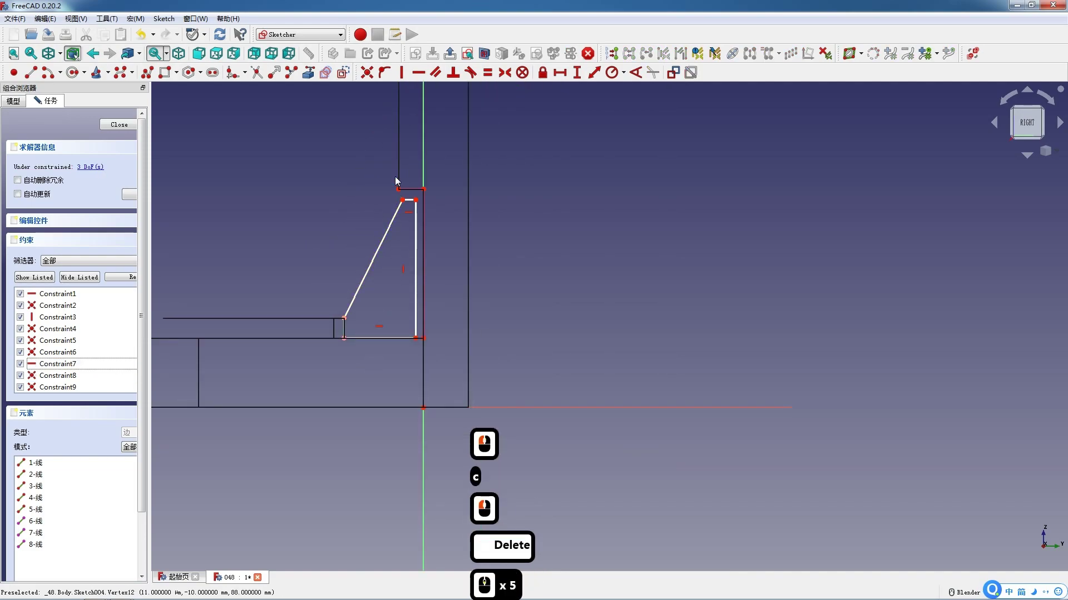
left_click(402, 199)
key("c")
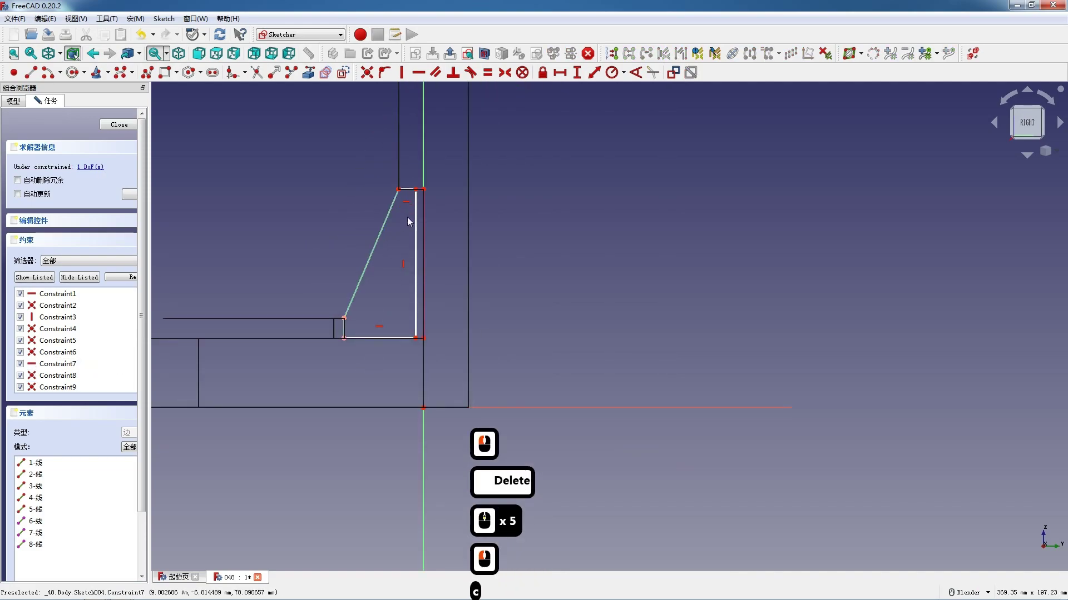
left_click_drag(411, 180, 435, 215)
key("c")
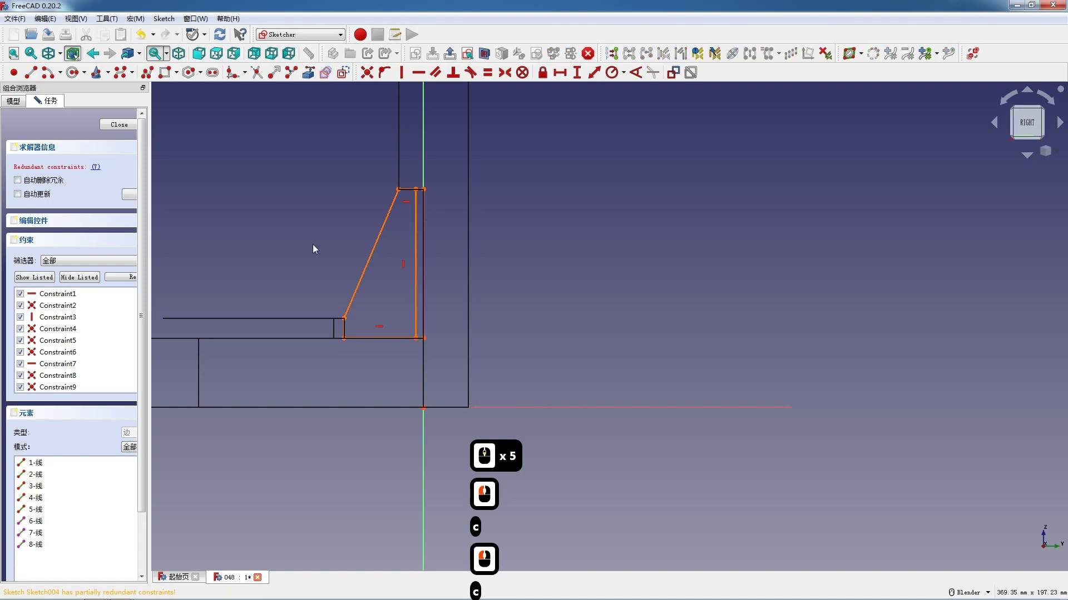
Delete the rib top edge's redundant horizontal constraint and the redundant coincident constraint at its upper back corner.
left_click(61, 364)
key("Delete")
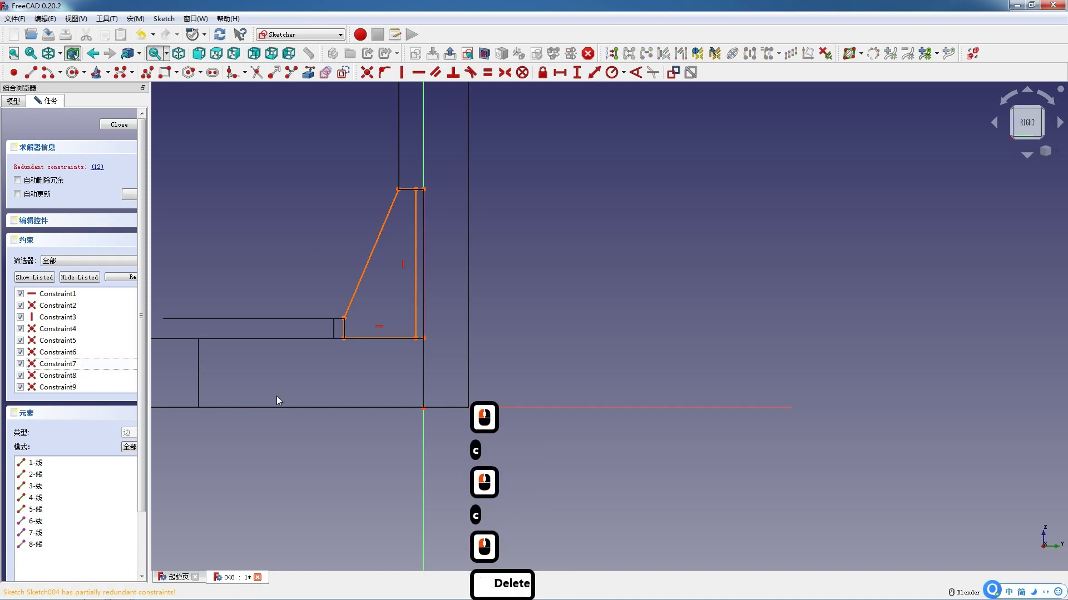
double_click(92, 367)
left_click(84, 374)
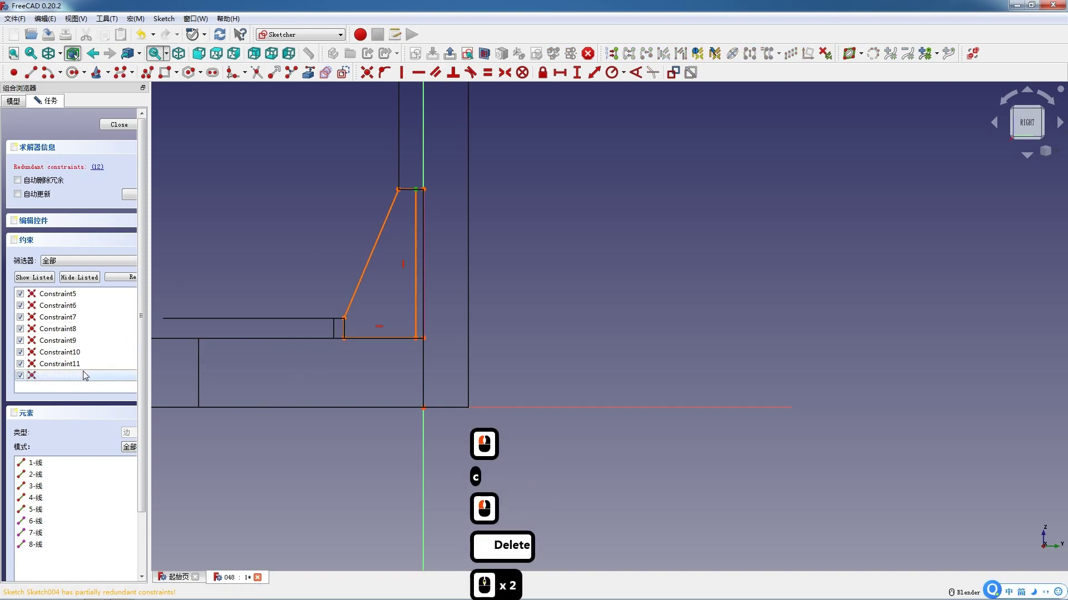
key("Delete")
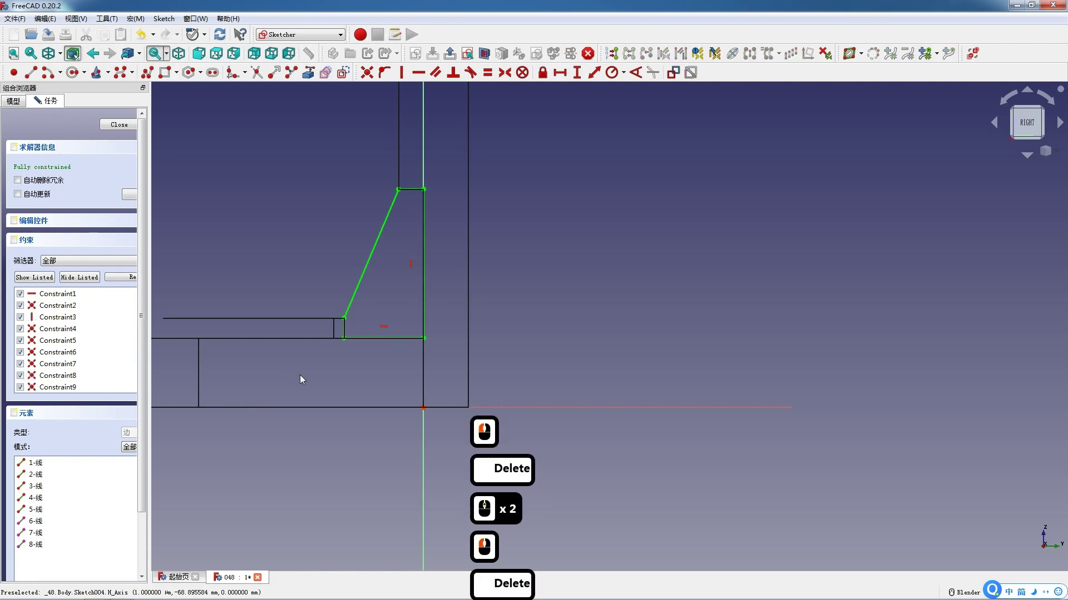
Finish the rib sketch and show the model in isometric view with shaded display.
left_click(114, 125)
scroll(491, 186, "down", 5)
scroll(505, 189, "up", 3)
left_click(181, 57)
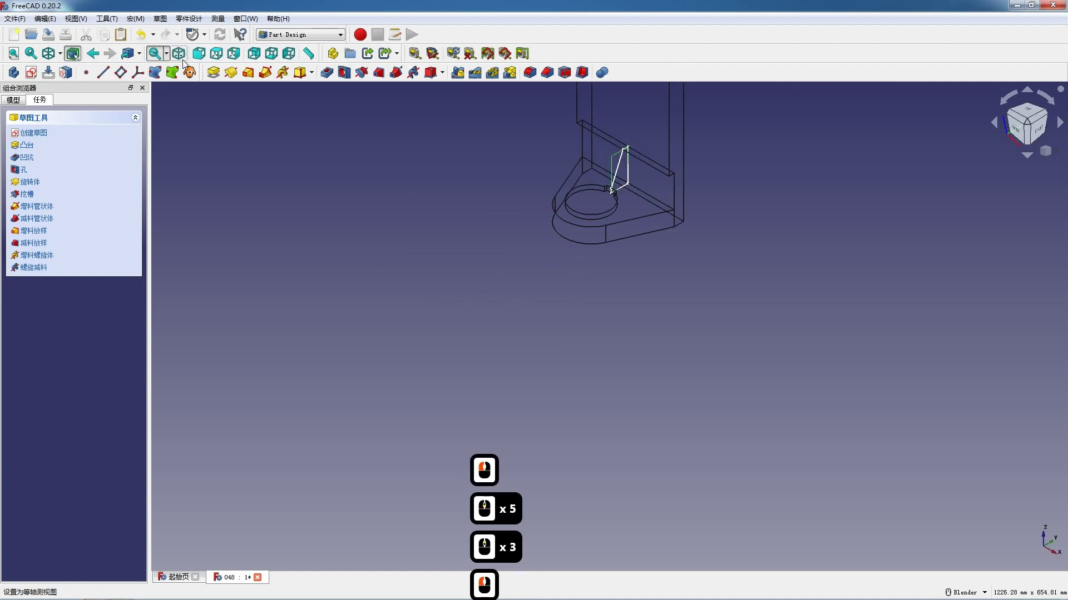
scroll(419, 186, "down", 5)
scroll(419, 189, "up", 5)
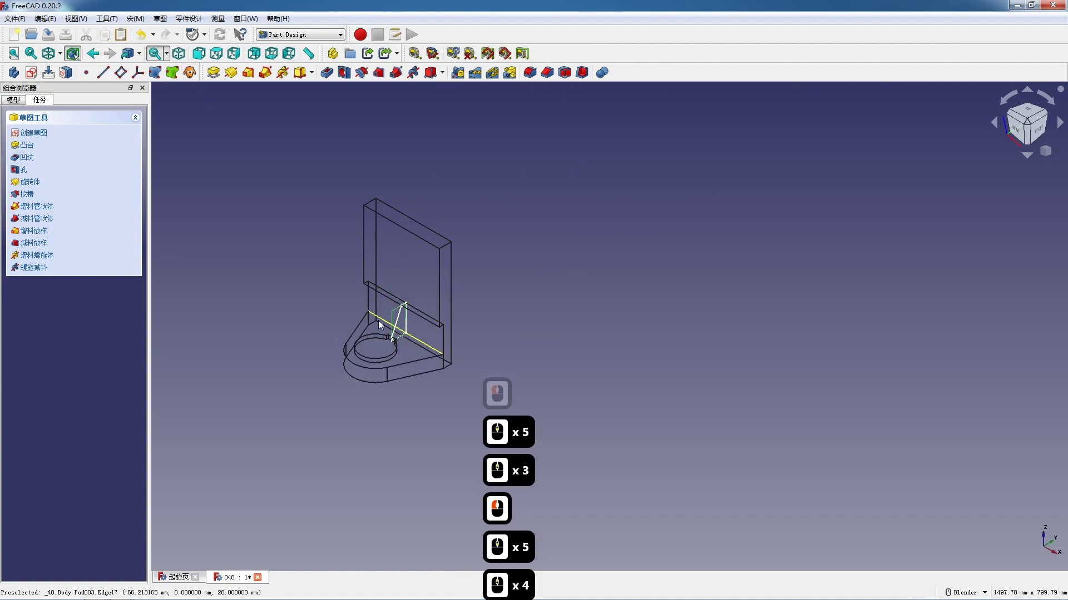
left_click(59, 53)
left_click(80, 74)
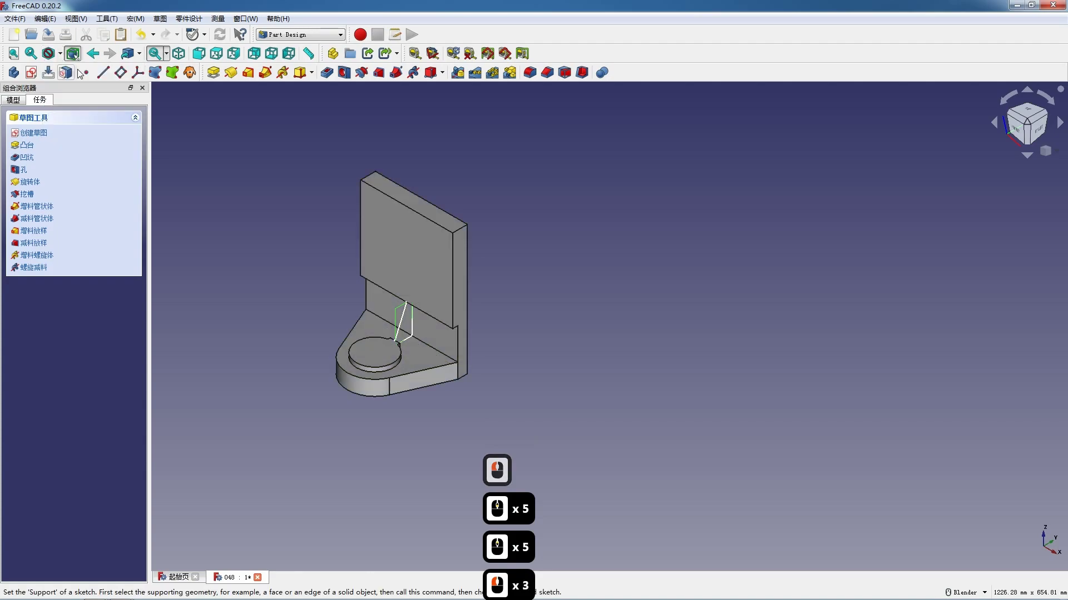
Pad the rib profile 18 mm, symmetric to its sketch plane.
left_click(212, 75)
type("18")
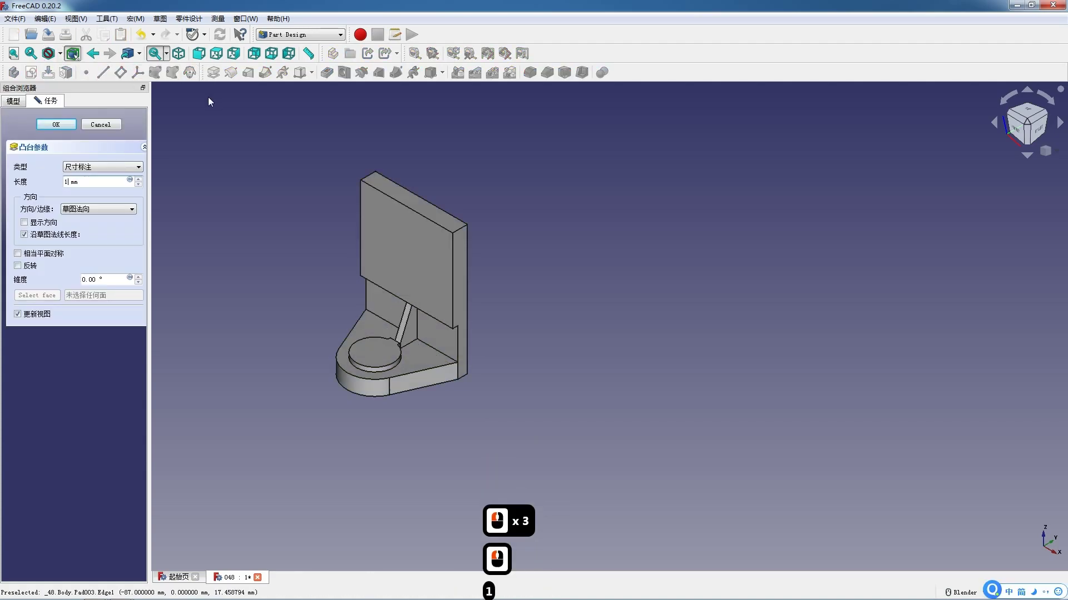
left_click(18, 254)
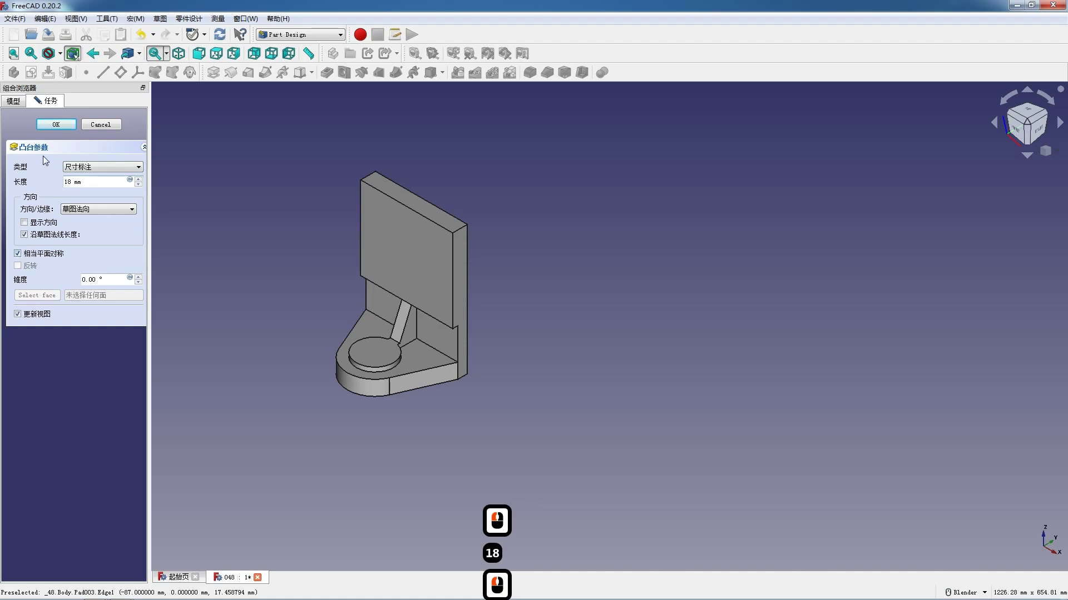
left_click(58, 125)
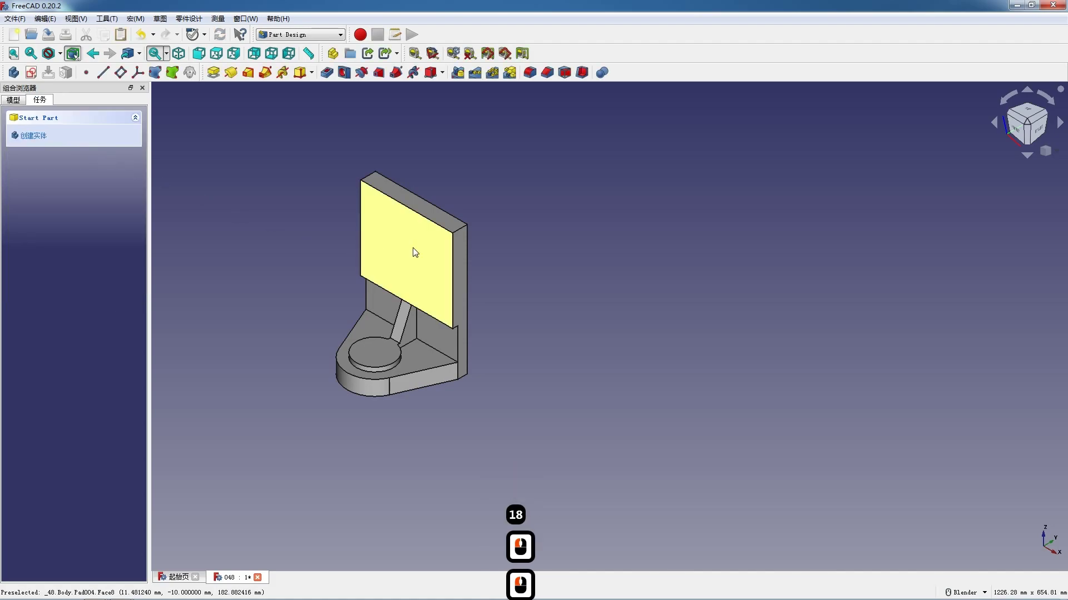
Start a sketch on the upright plate's back face and draw a rectangle about 162 mm wide and 17 mm high above the origin.
middle_click_drag(525, 322, 415, 364)
left_click(482, 249)
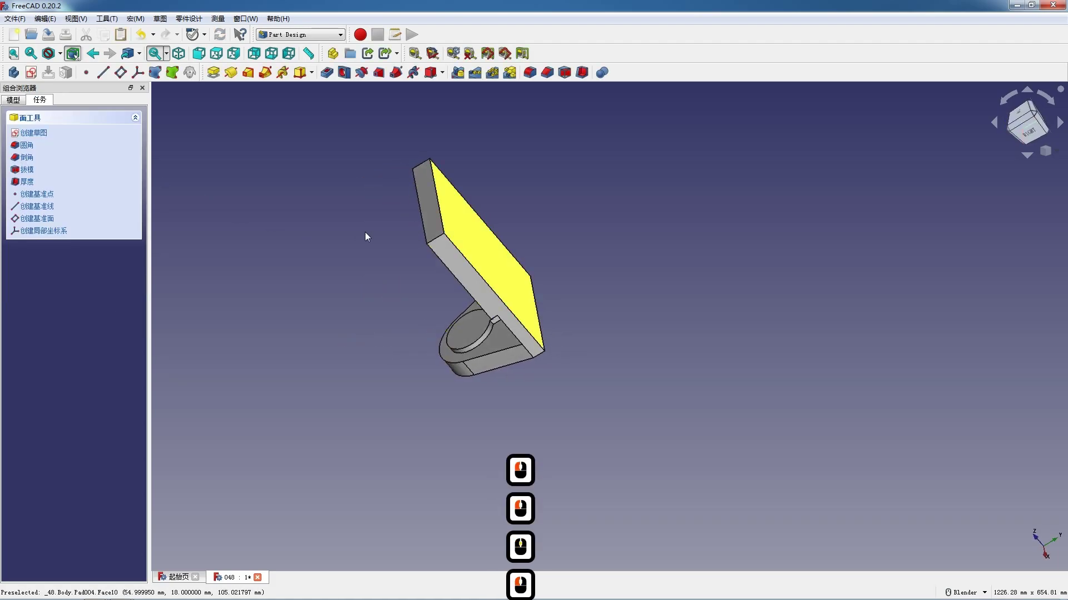
left_click(31, 73)
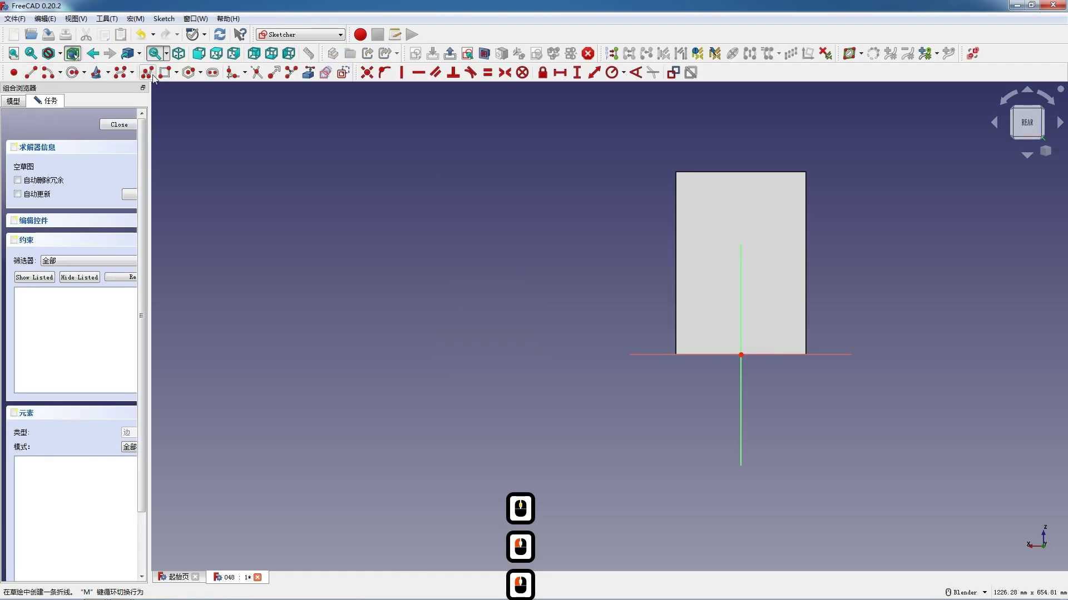
scroll(847, 295, "up", 5)
left_click(552, 256)
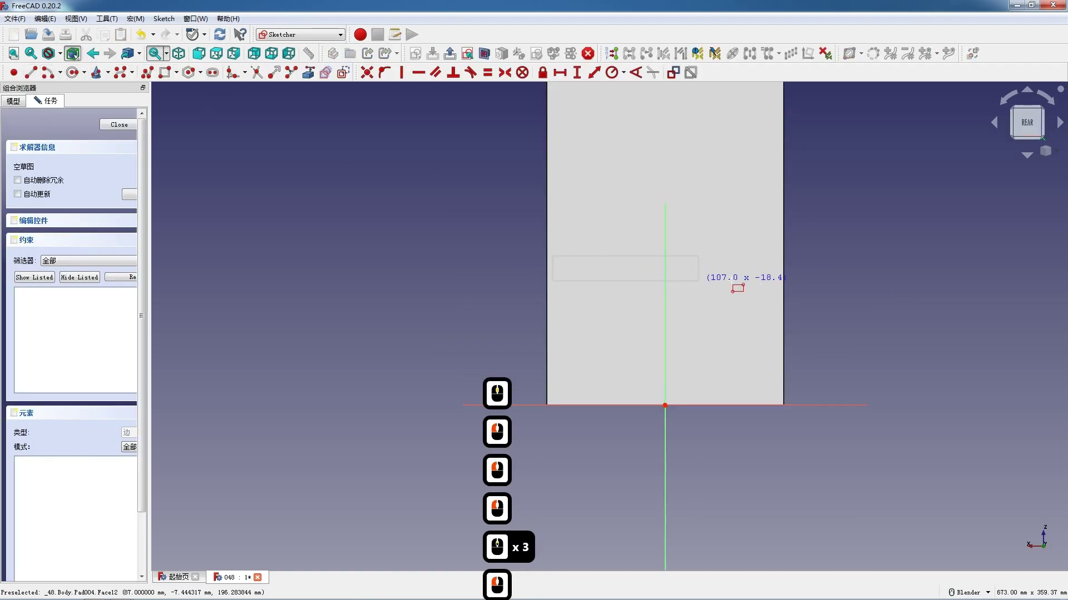
left_click(773, 279)
key("Escape")
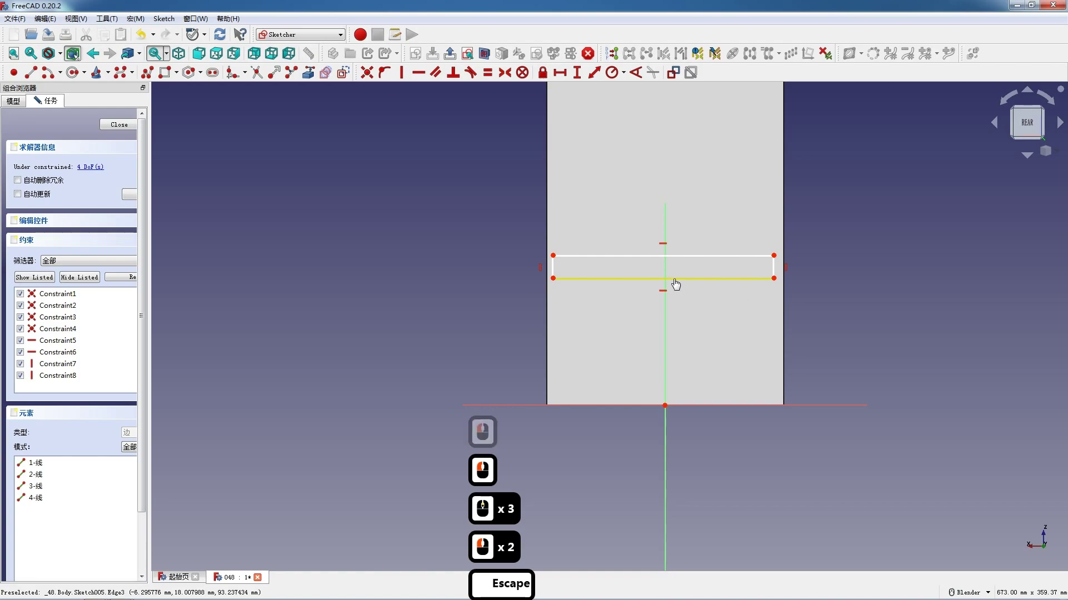
Constrain the rectangle's width to 174 mm and its height to 18 mm.
left_click(673, 278)
type("l17")
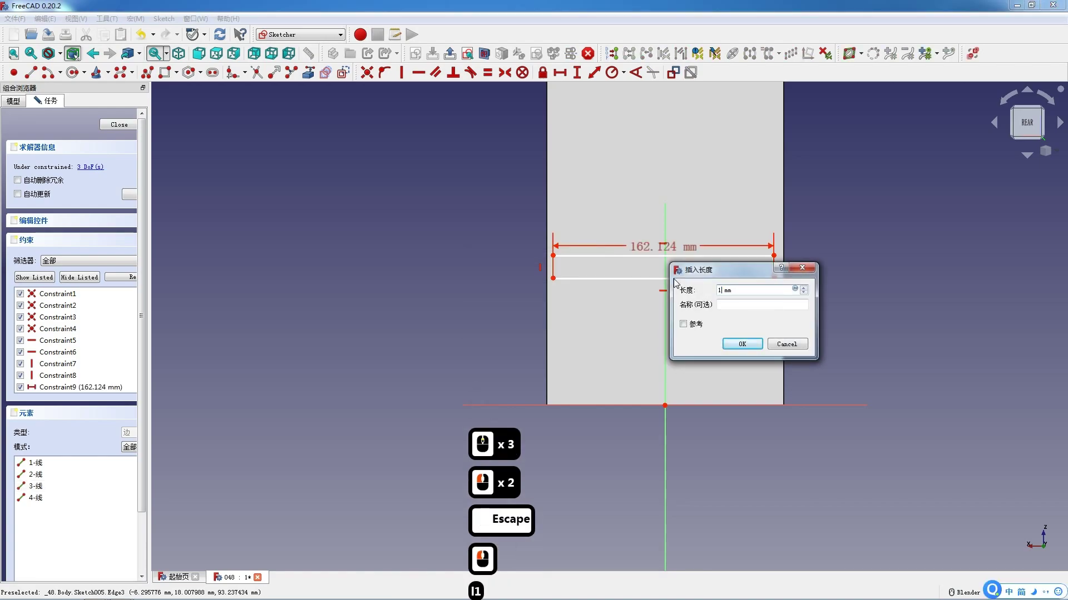
type("4")
key("Return")
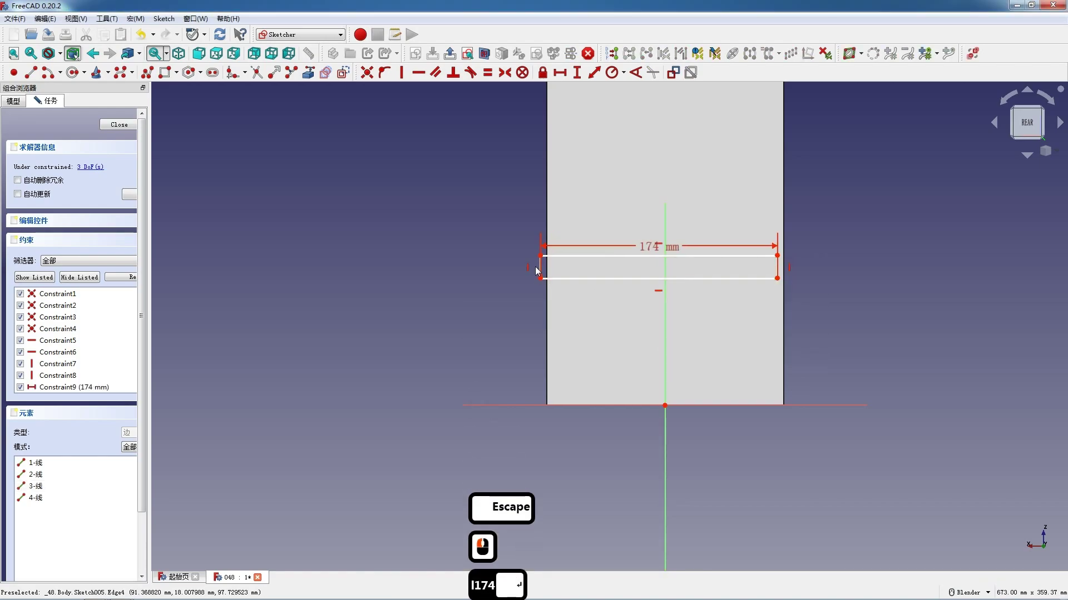
left_click(540, 271)
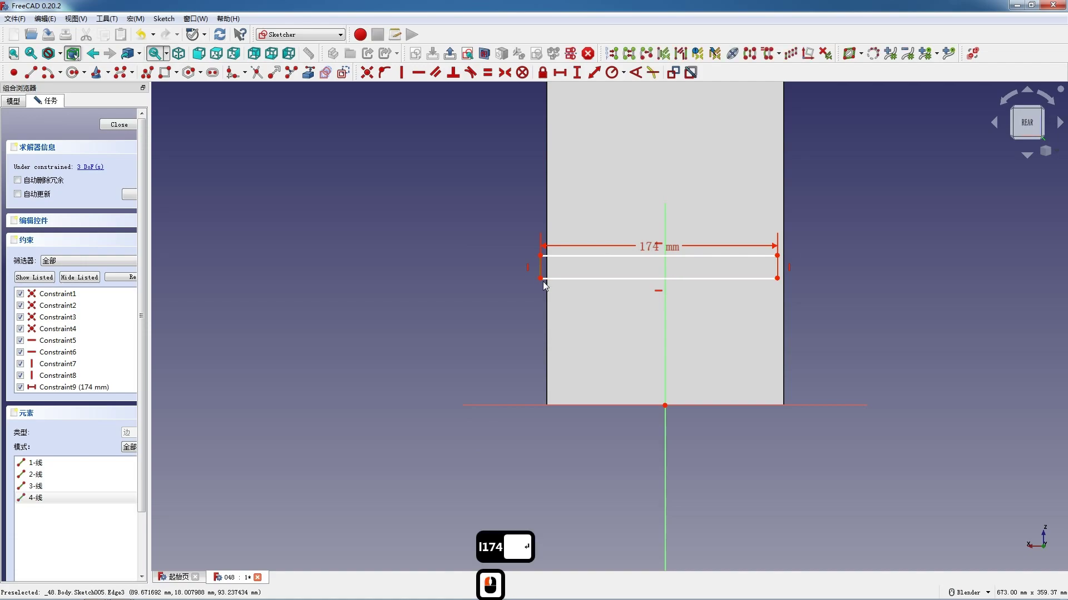
type("i1")
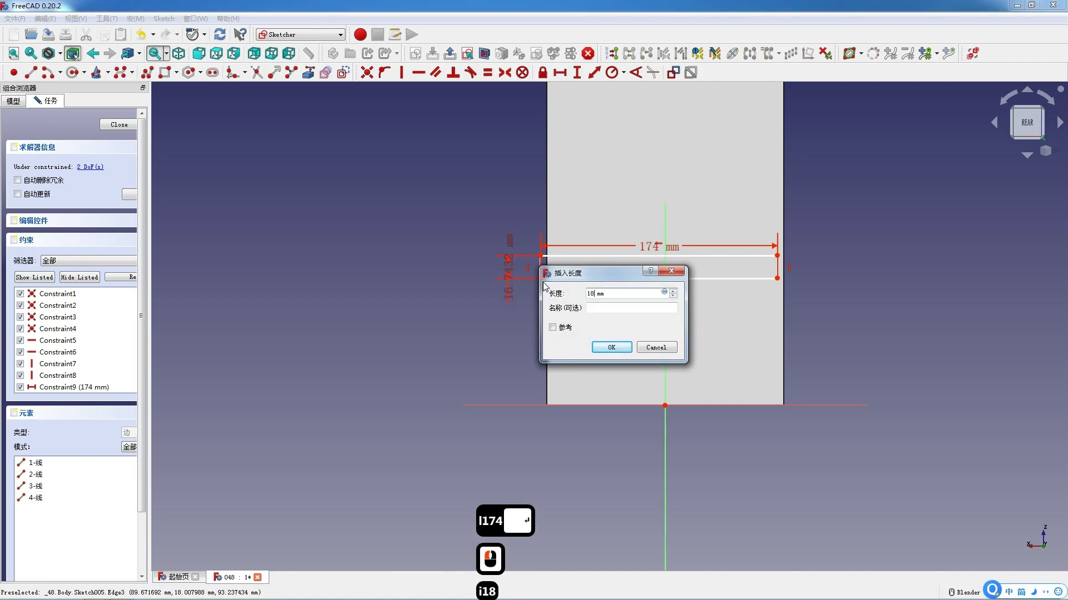
key("Return")
Constrain the vertical distance between the rectangle's lower corner and the sketch origin to 75 mm.
left_click(540, 280)
left_click(665, 406)
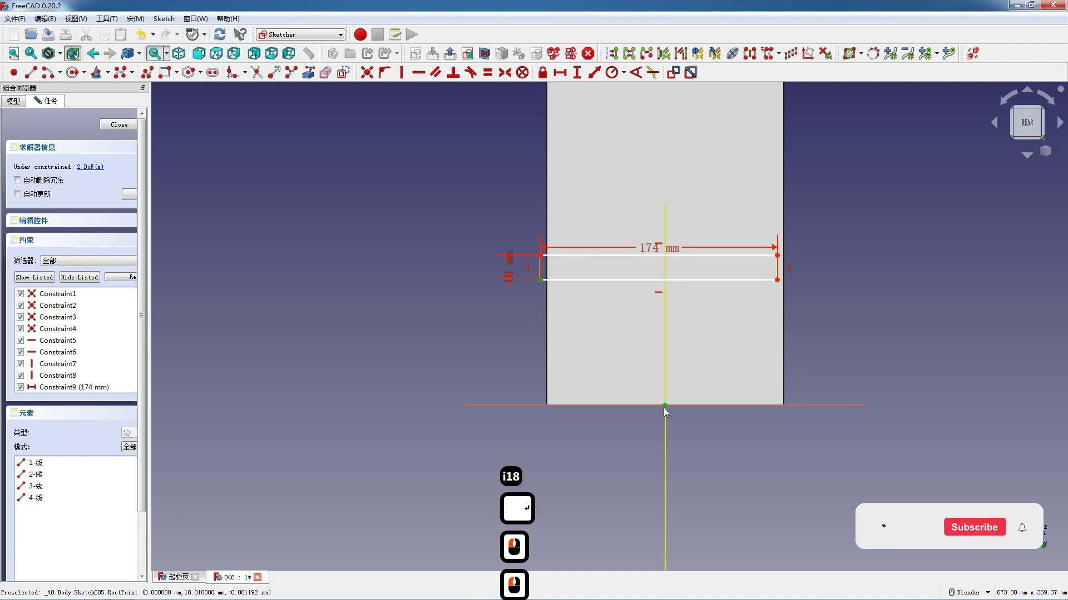
type("i")
type("7")
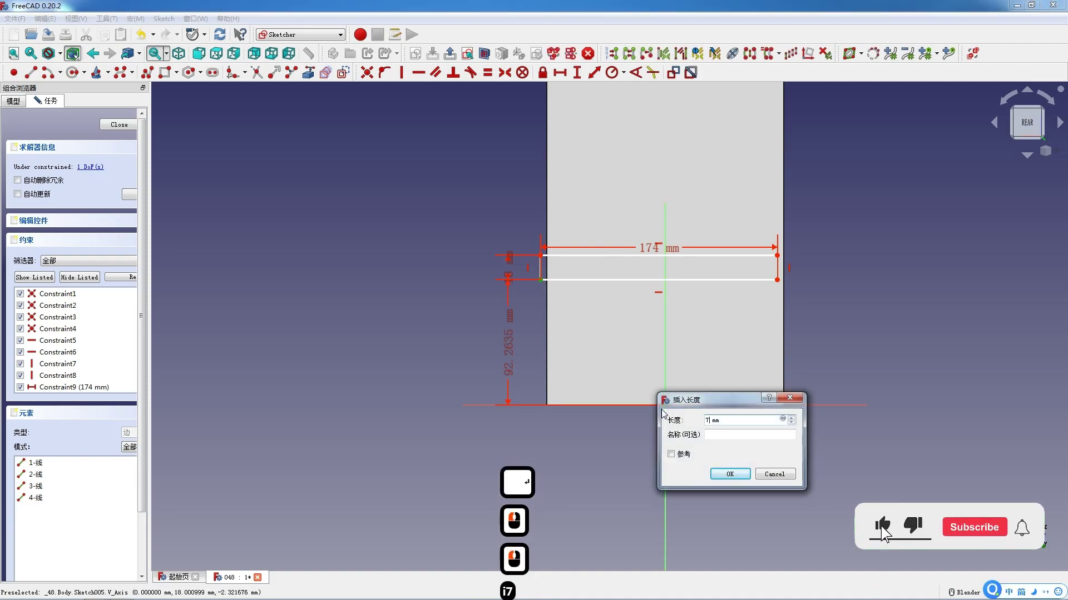
type("5")
key("Return")
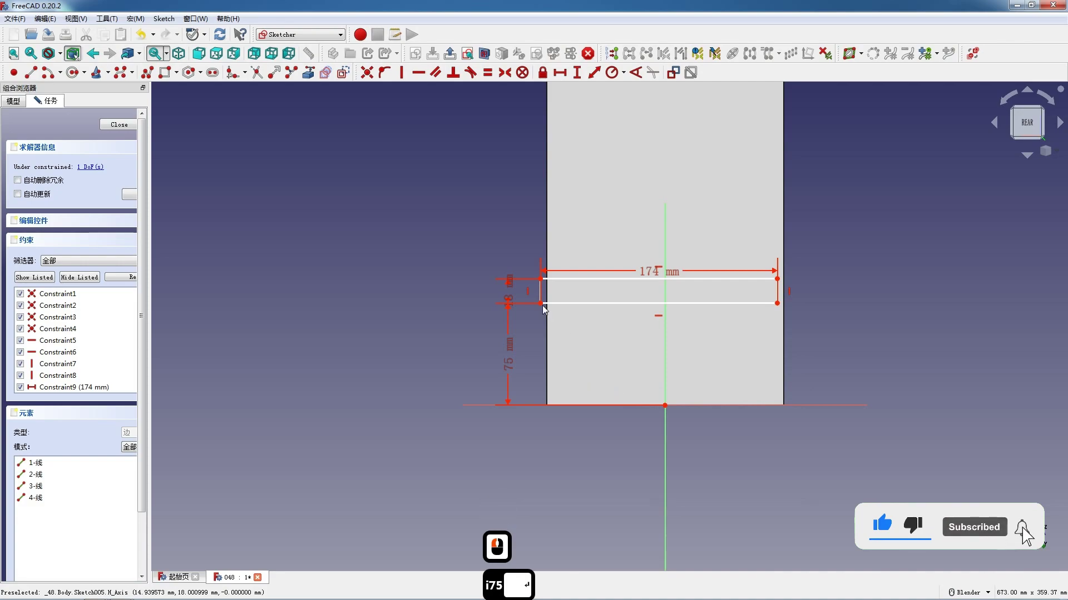
Reference the plate's side edge as external geometry, constrain the rectangle's lower corner onto it, and finish the sketch.
left_click(308, 72)
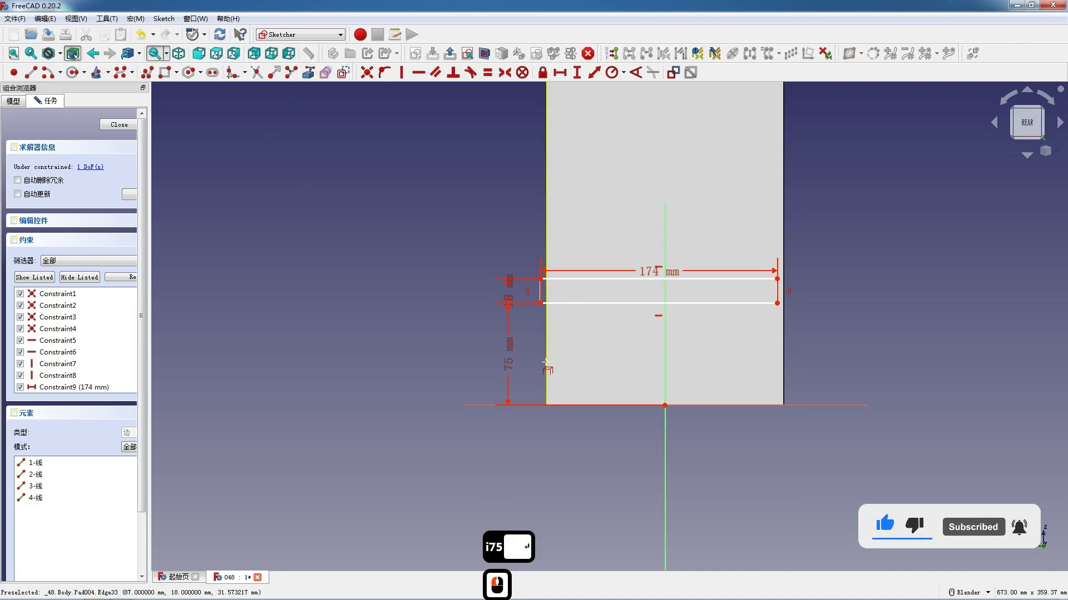
left_click(546, 367)
key("Escape")
left_click(540, 303)
left_click(546, 315)
key("o")
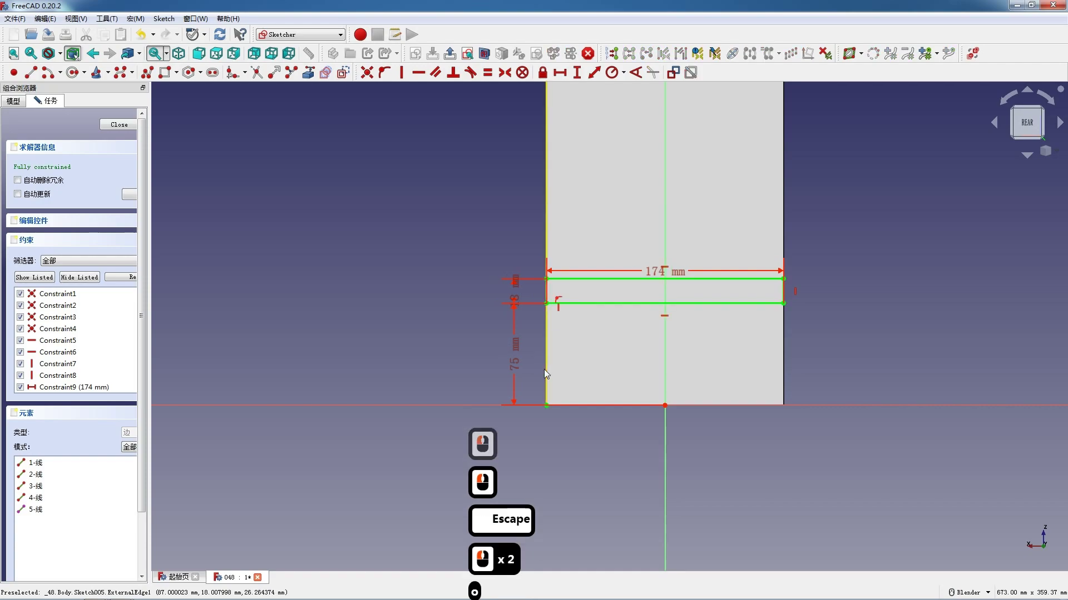
left_click(123, 125)
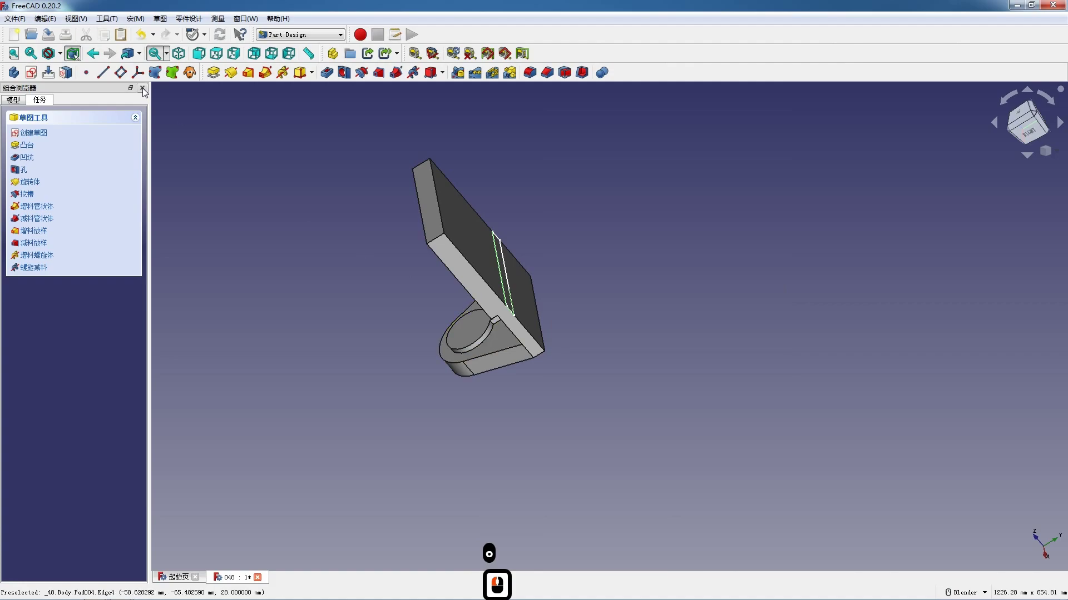
Pad the rectangle 70 mm outward from the upright plate's back face.
left_click(218, 75)
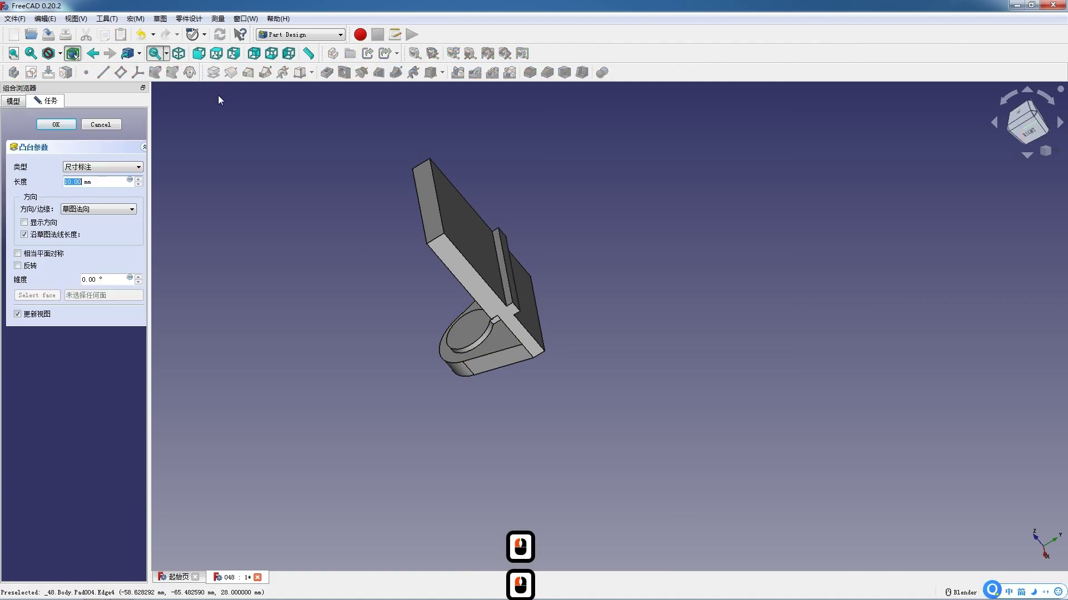
type("70")
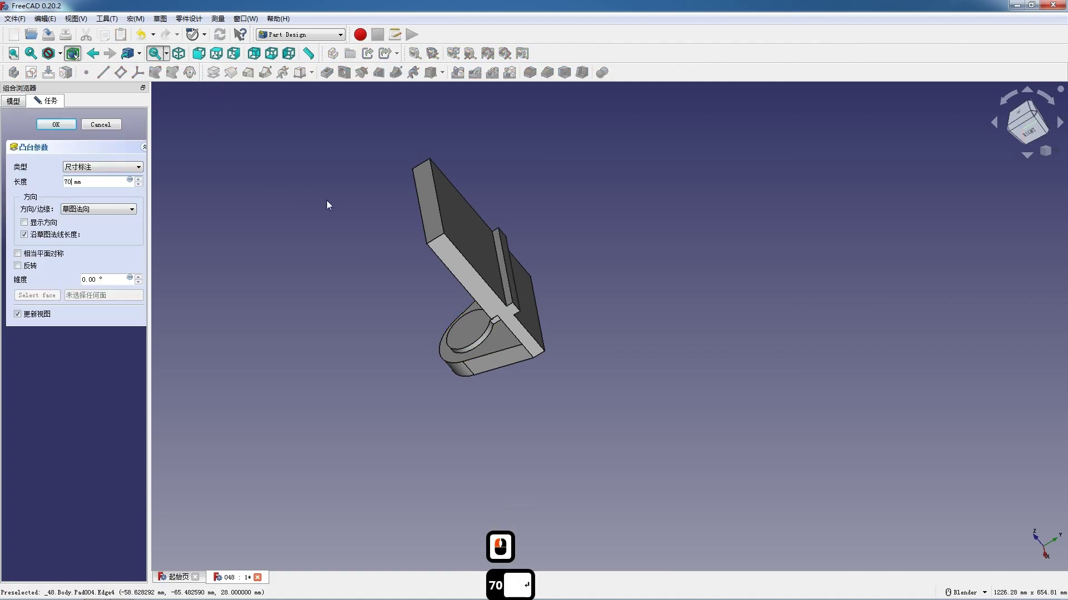
key("Return")
Fillet the upright plate's two top corner edges with a 52 mm radius.
left_click(436, 238)
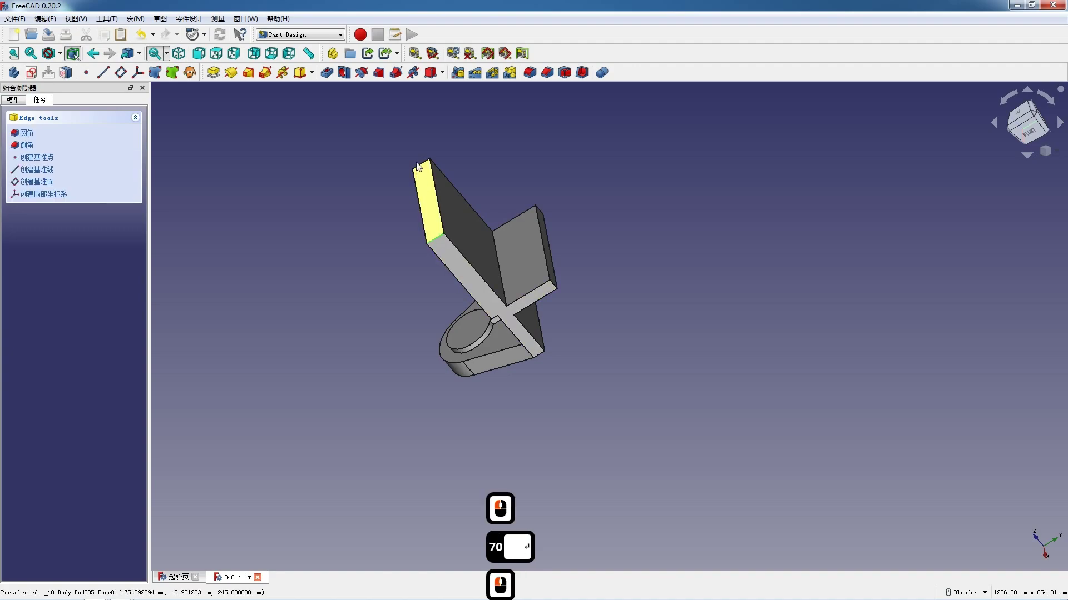
left_click(419, 163, "ctrl")
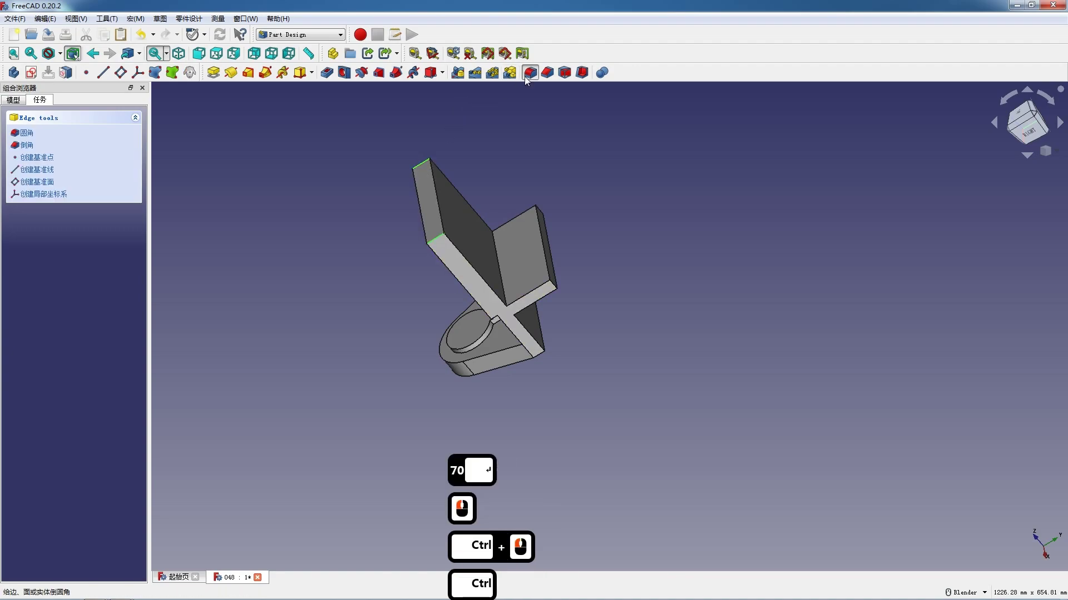
left_click(526, 76)
type("52")
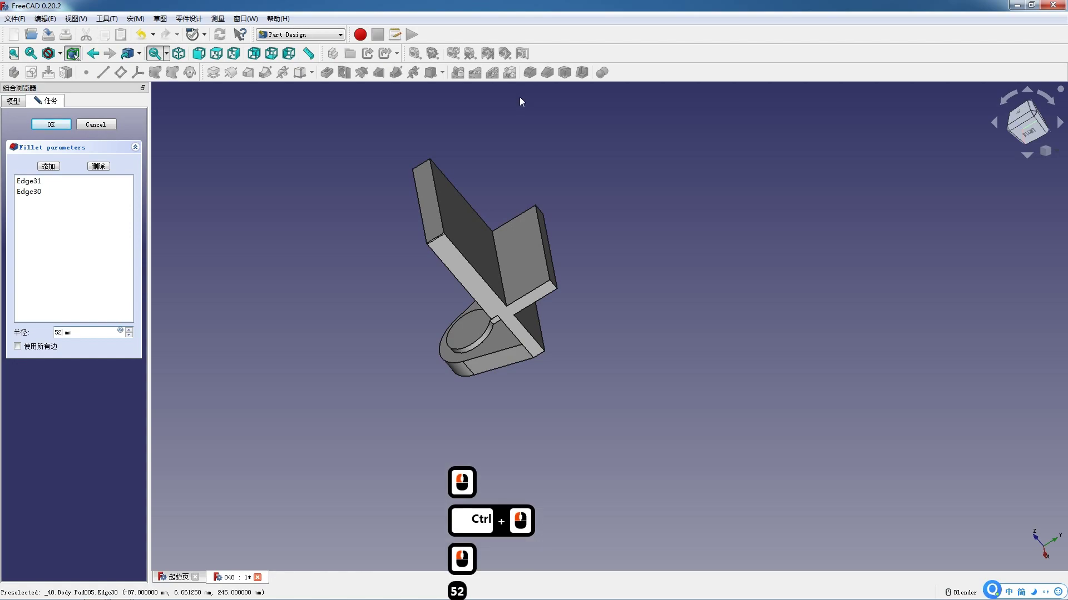
key("Return")
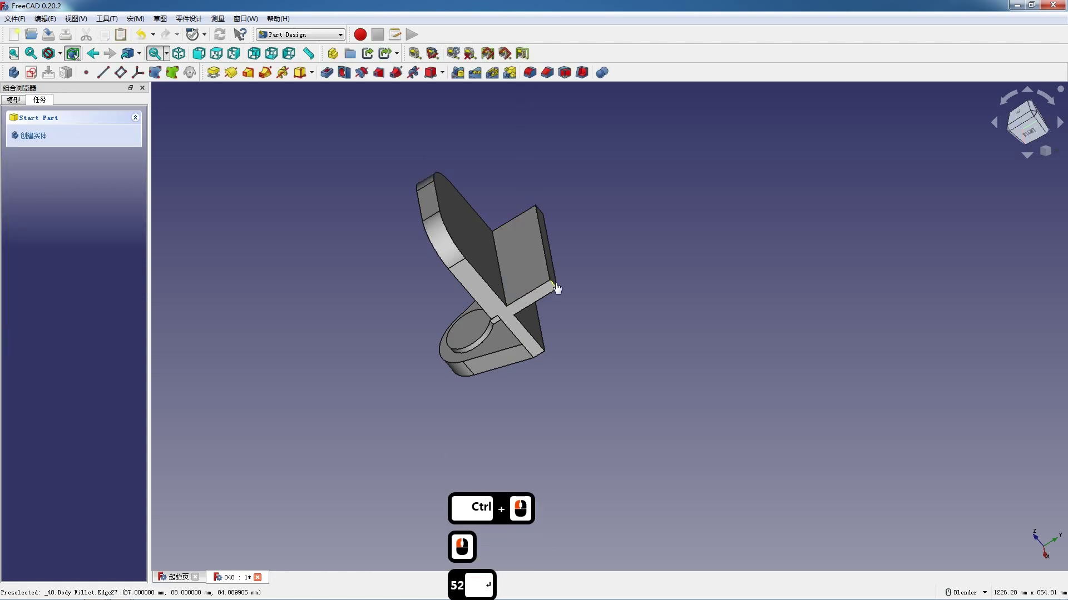
Fillet the two outer corner edges of the rear shelf with a 10 mm radius.
left_click(554, 285)
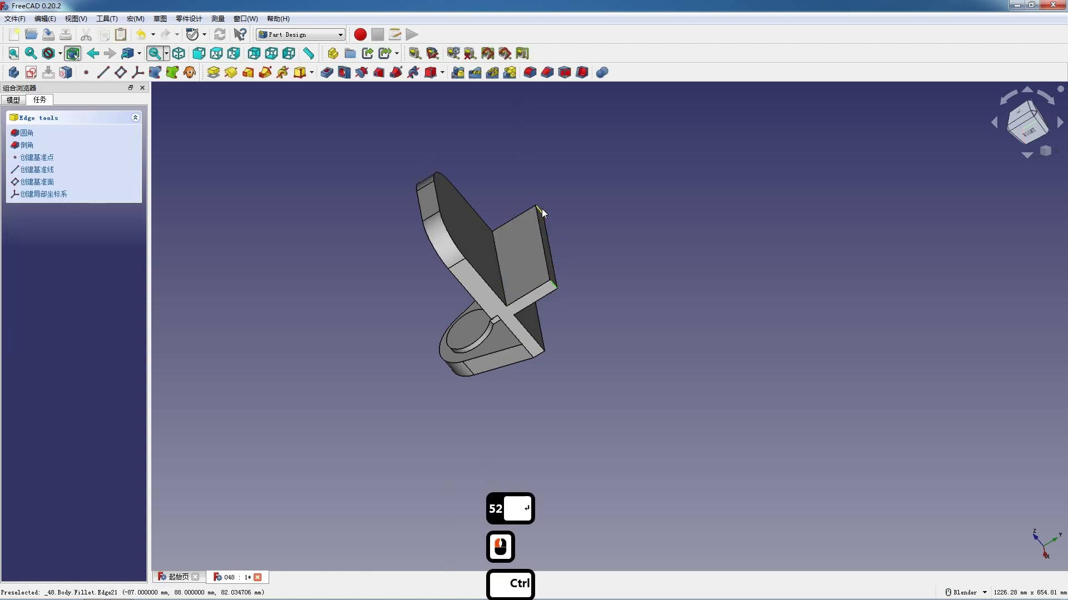
left_click(541, 210, "ctrl")
left_click(531, 72)
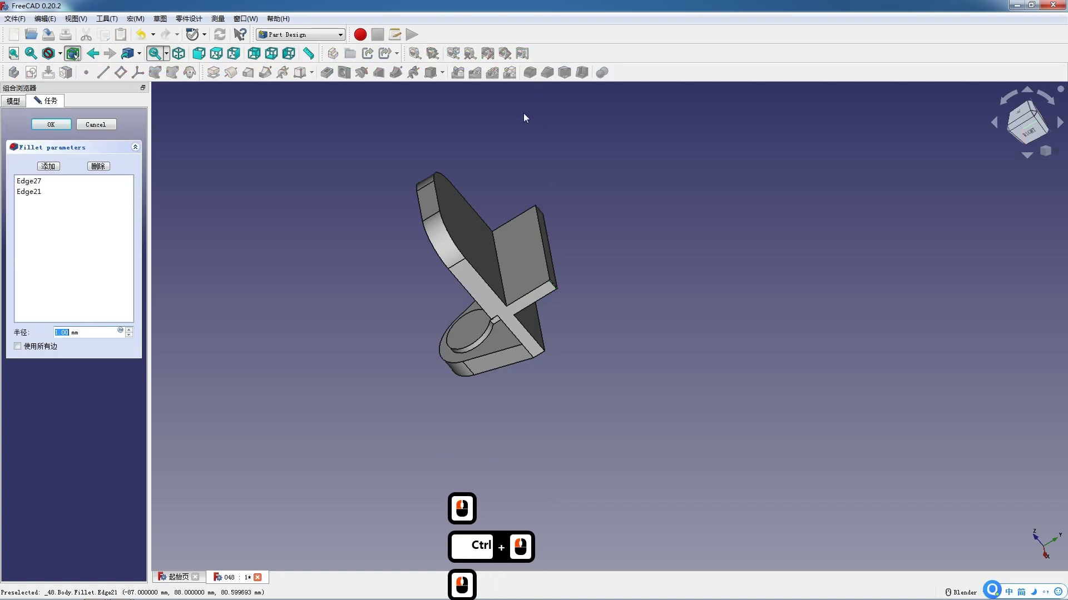
type("1")
key("Return")
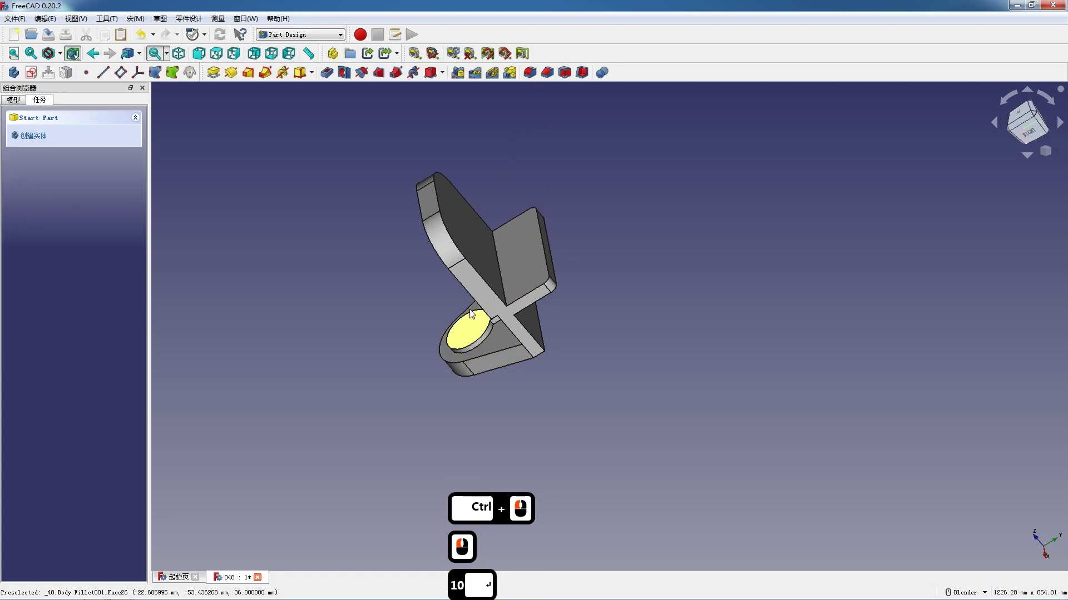
Start a sketch on the circular boss's top face and reference the boss's arc edge as external geometry.
left_click(473, 325)
left_click(33, 132)
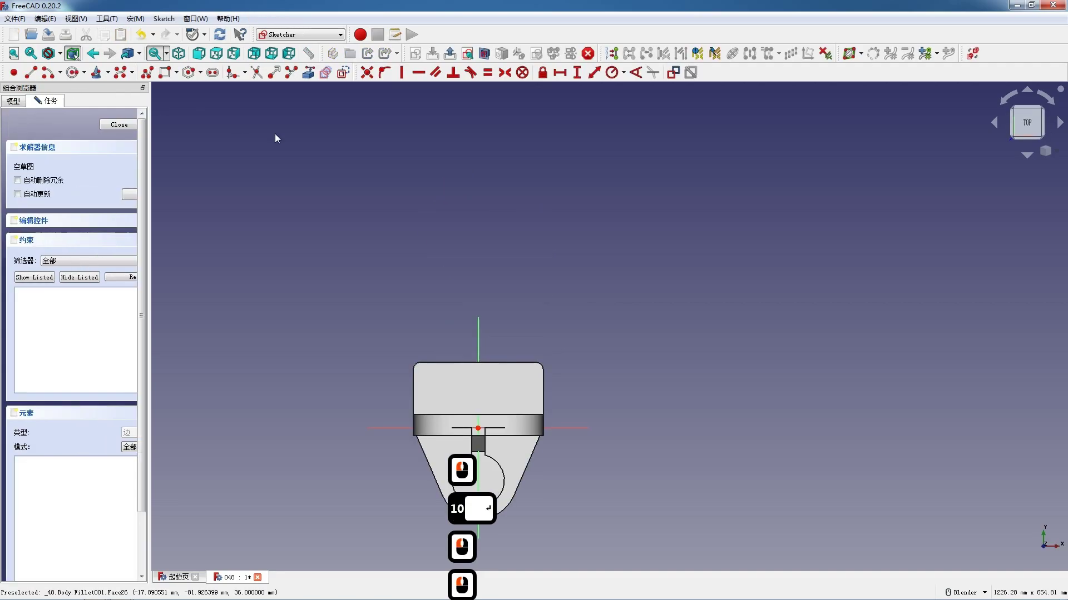
scroll(489, 376, "down", 3)
scroll(489, 377, "up", 7)
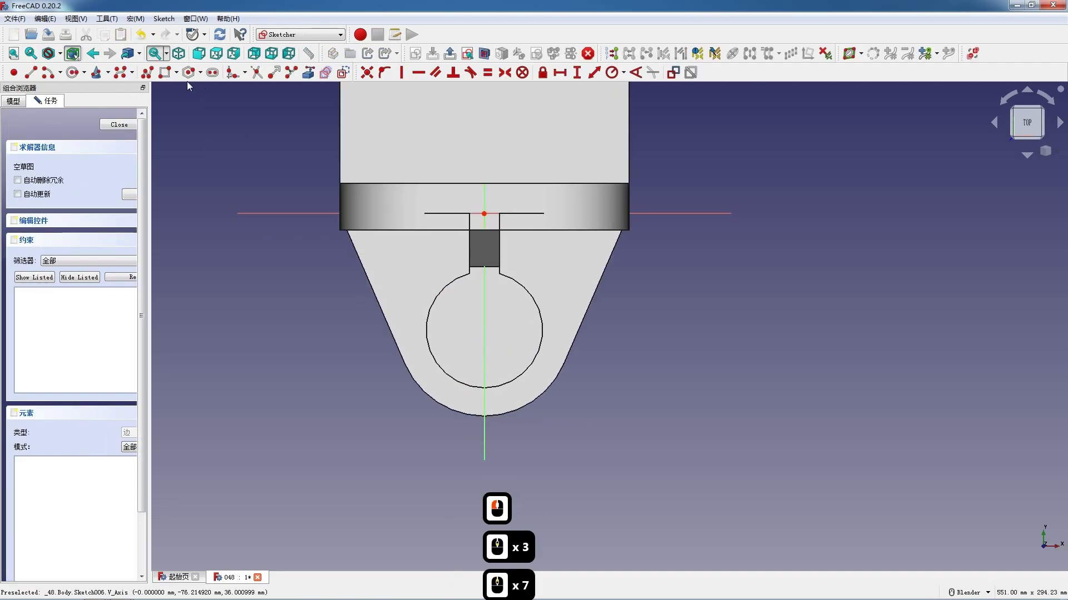
left_click(311, 74)
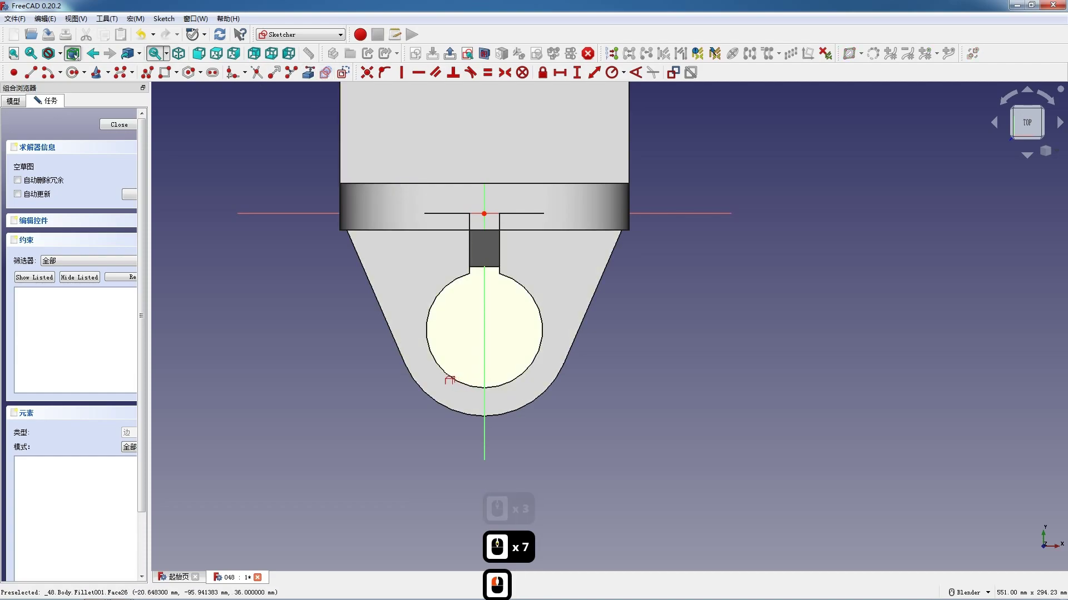
left_click(445, 361)
key("Escape")
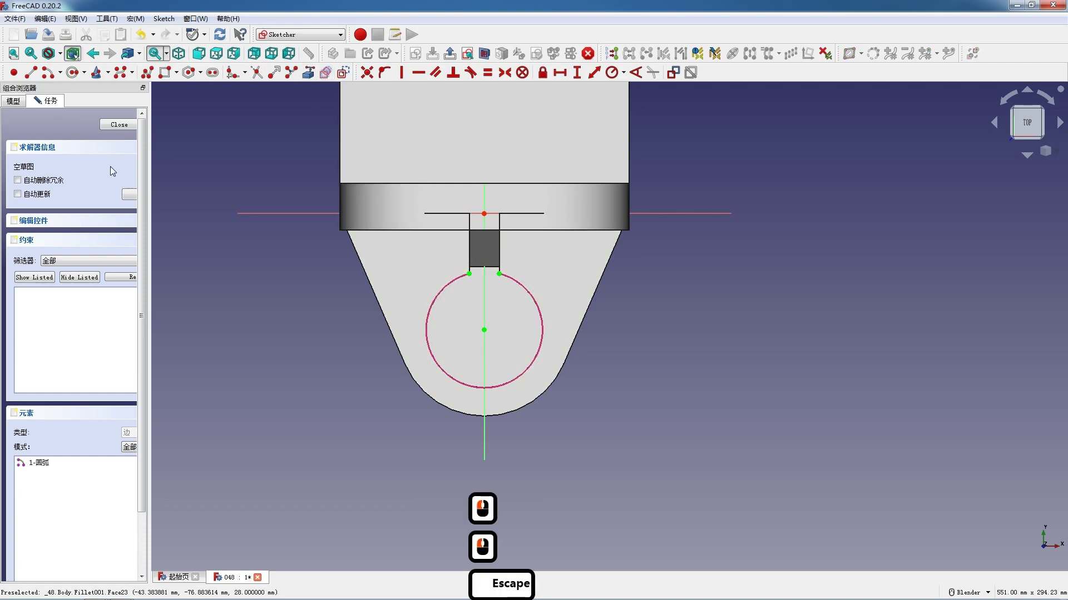
Draw a circle centred on the boss arc's centre and constrain its radius to 17.5 mm.
left_click(73, 73)
left_click(484, 330)
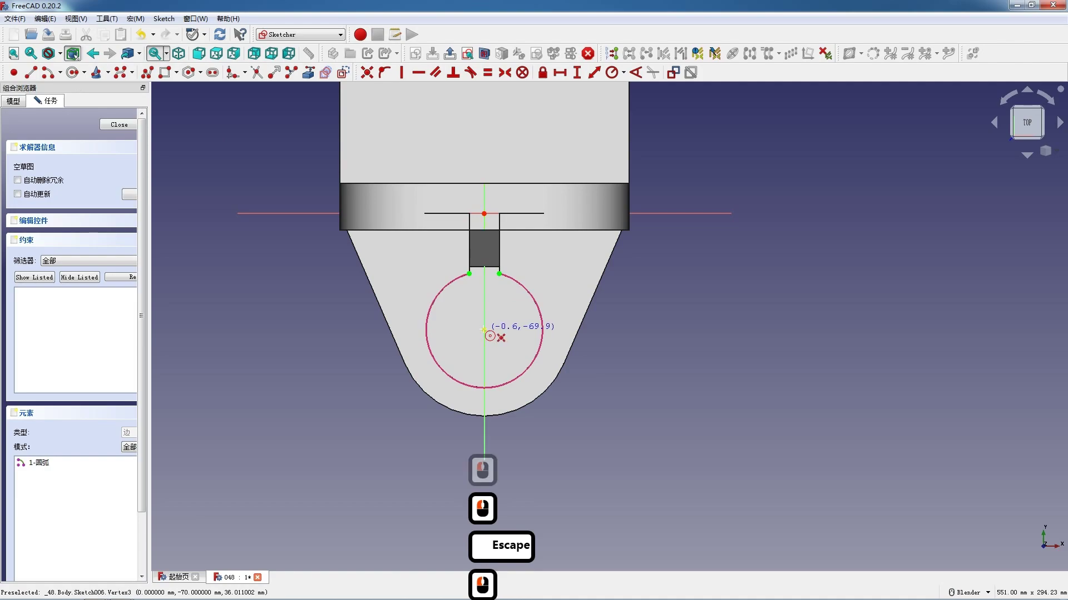
left_click(519, 362)
key("Escape")
left_click(520, 363)
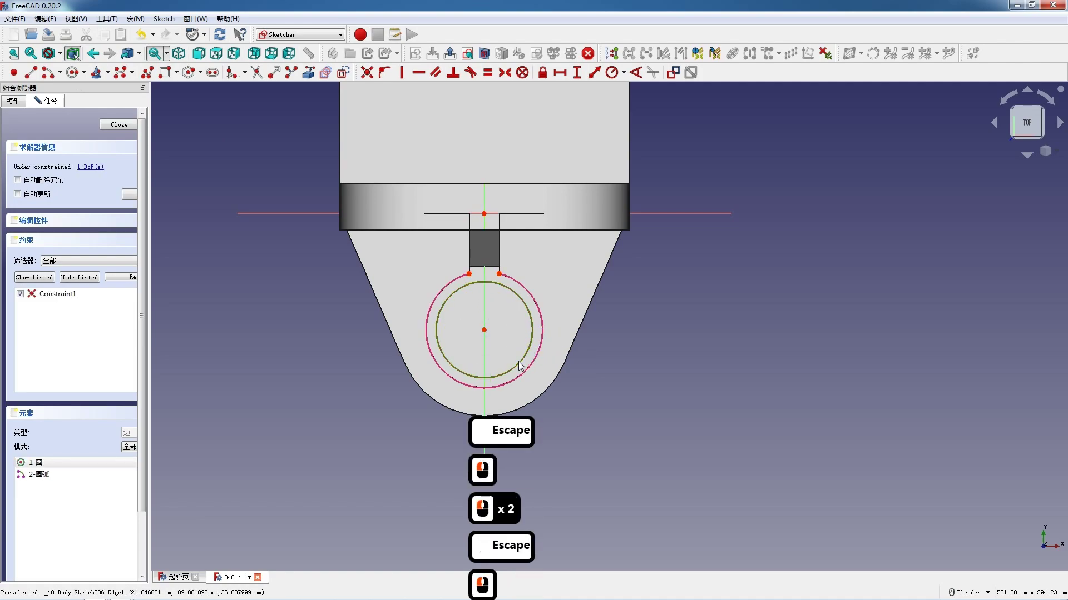
left_click(610, 74)
type("17.5")
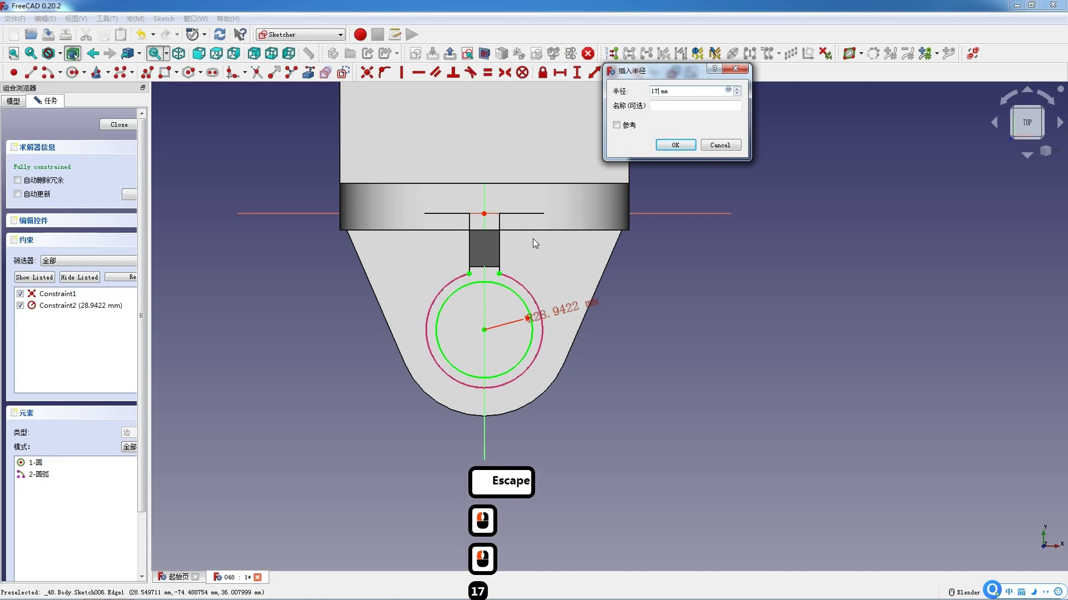
key("Return")
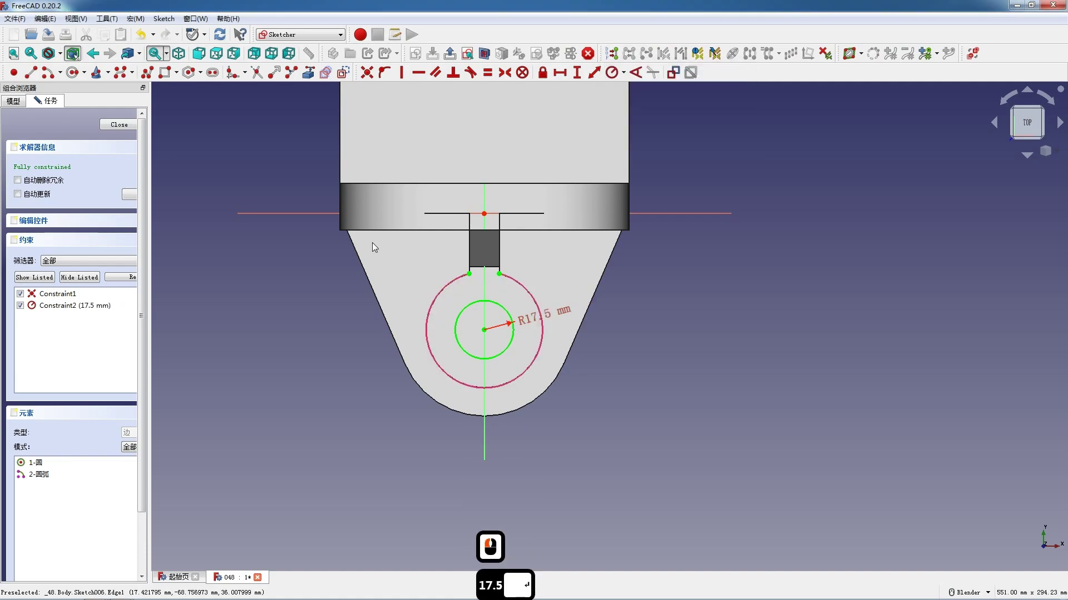
Finish the sketch and cut the circle as a pocket through all.
left_click(119, 124)
left_click(327, 72)
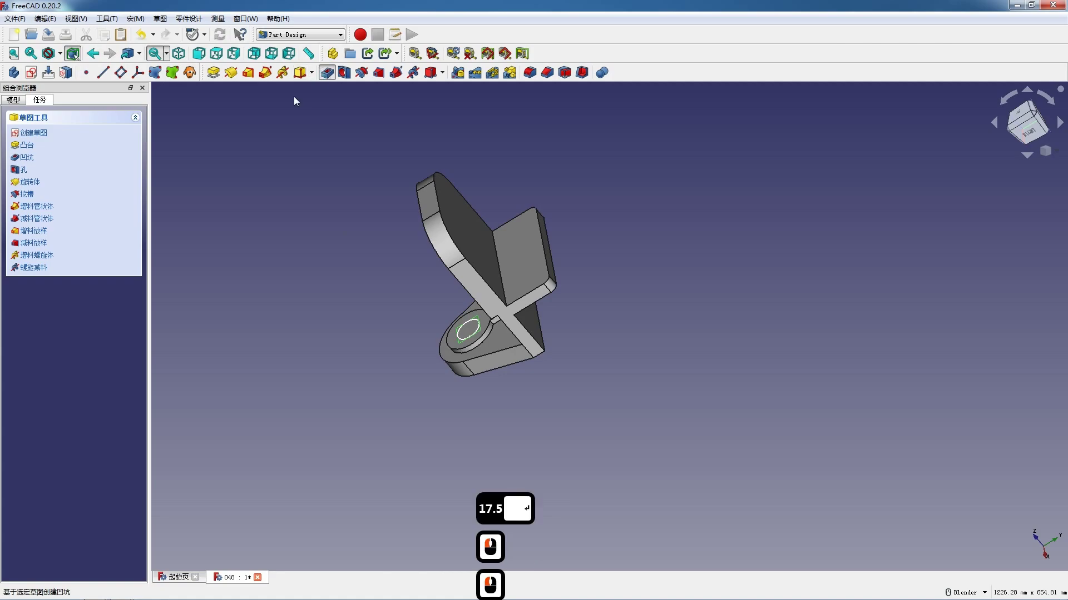
left_click(95, 166)
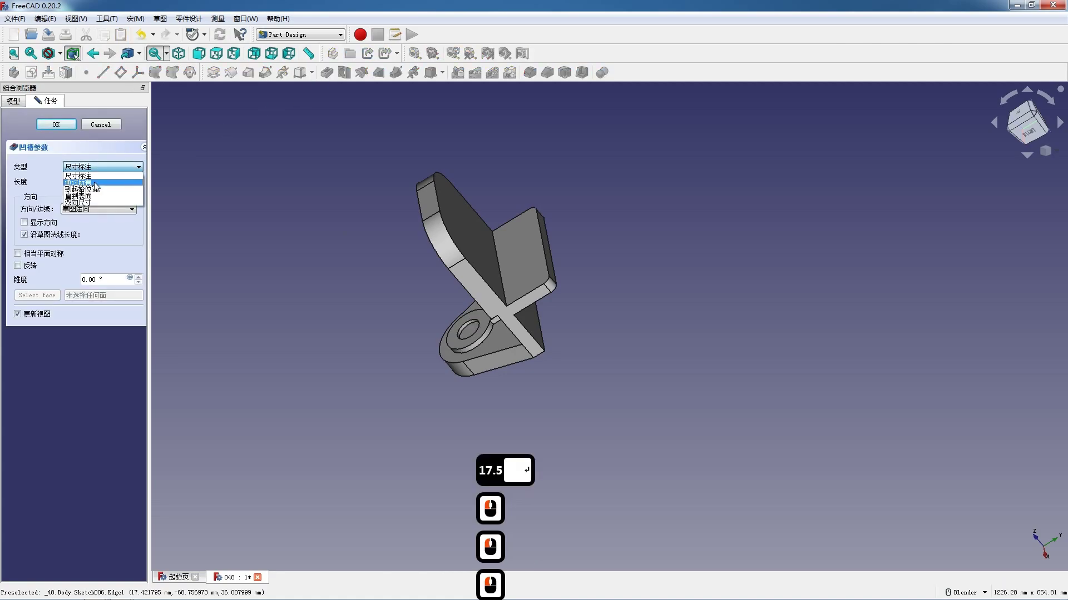
left_click(89, 176)
left_click(56, 125)
Start a sketch on the upright plate's front face and draw two circles near its upper corners, the second about 10.5 mm in radius.
middle_click_drag(437, 301, 523, 286)
left_click(401, 293)
left_click(31, 73)
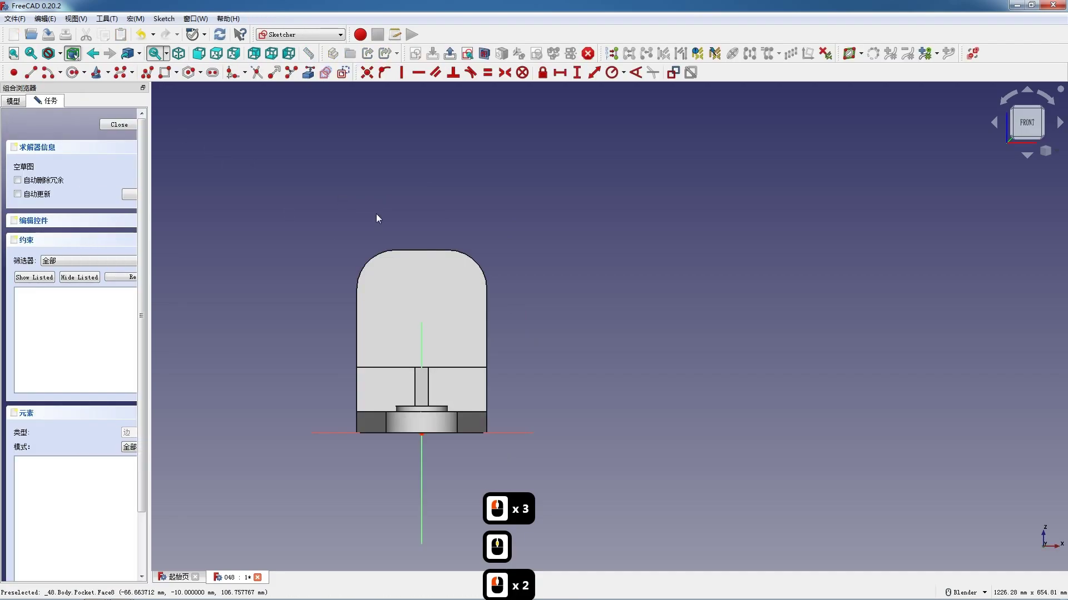
scroll(435, 332, "up", 3)
left_click(71, 73)
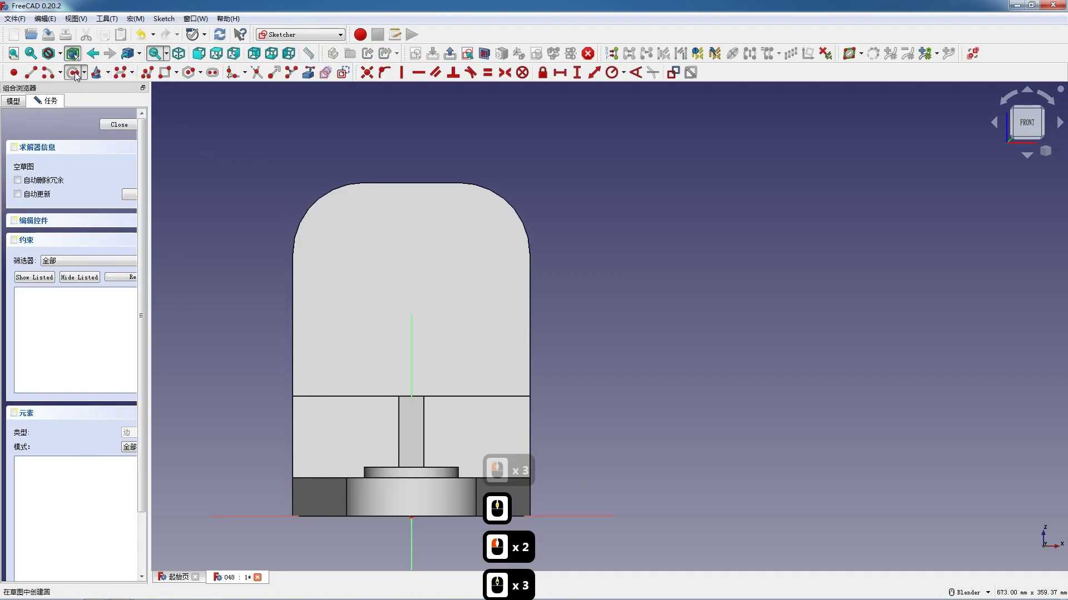
left_click(329, 221)
left_click(341, 233)
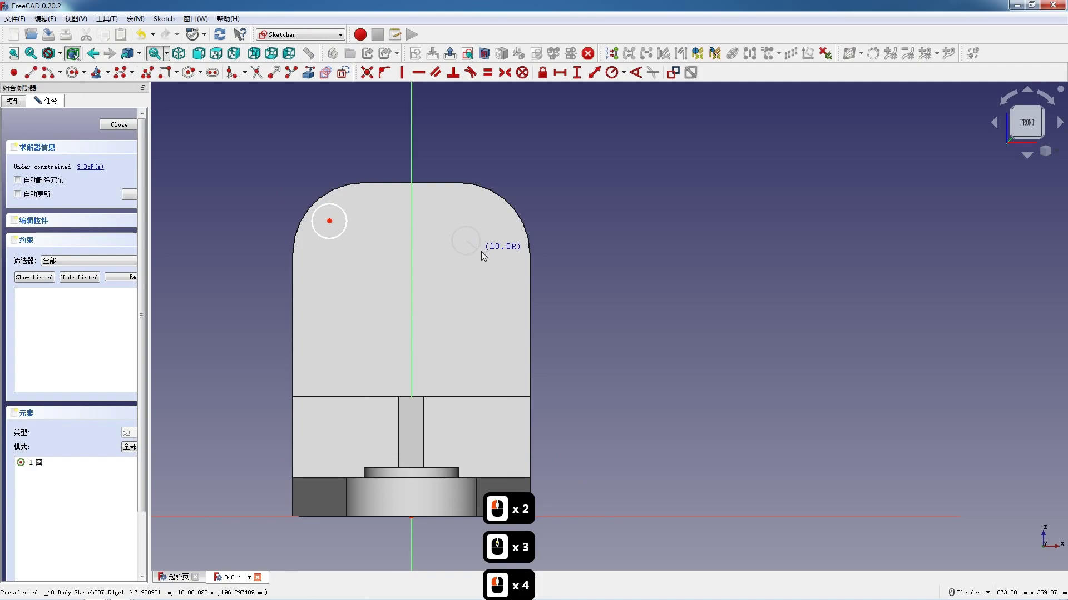
left_click(481, 251)
key("Escape")
Reference the plate's two upper corner arcs as external geometry and make each circle's centre coincident with the nearest arc's centre.
left_click(308, 72)
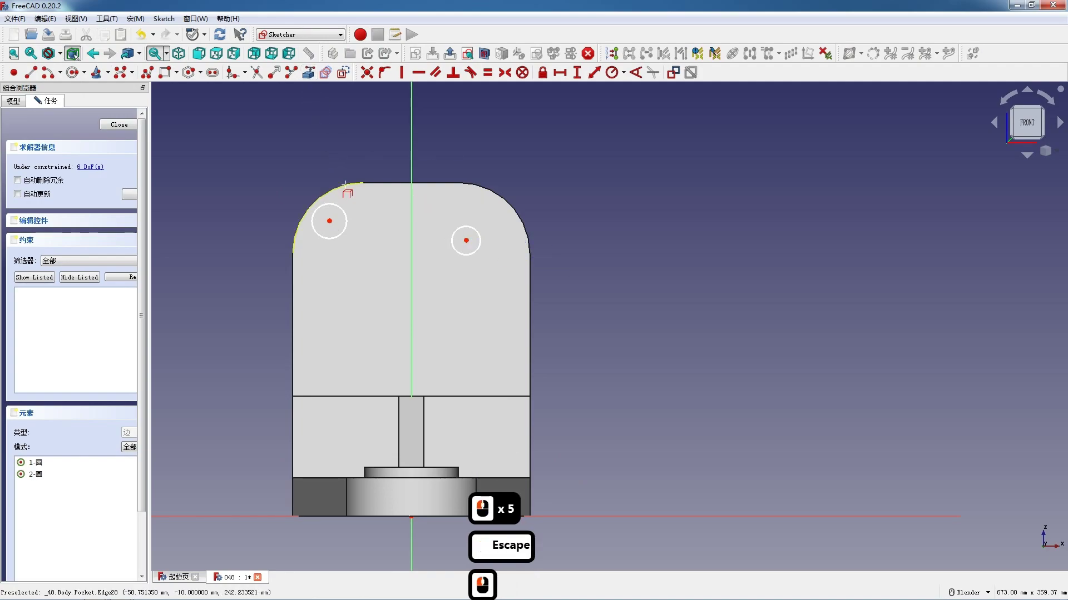
left_click(344, 184)
left_click(488, 189)
key("Escape")
left_click_drag(315, 214, 373, 266)
key("c")
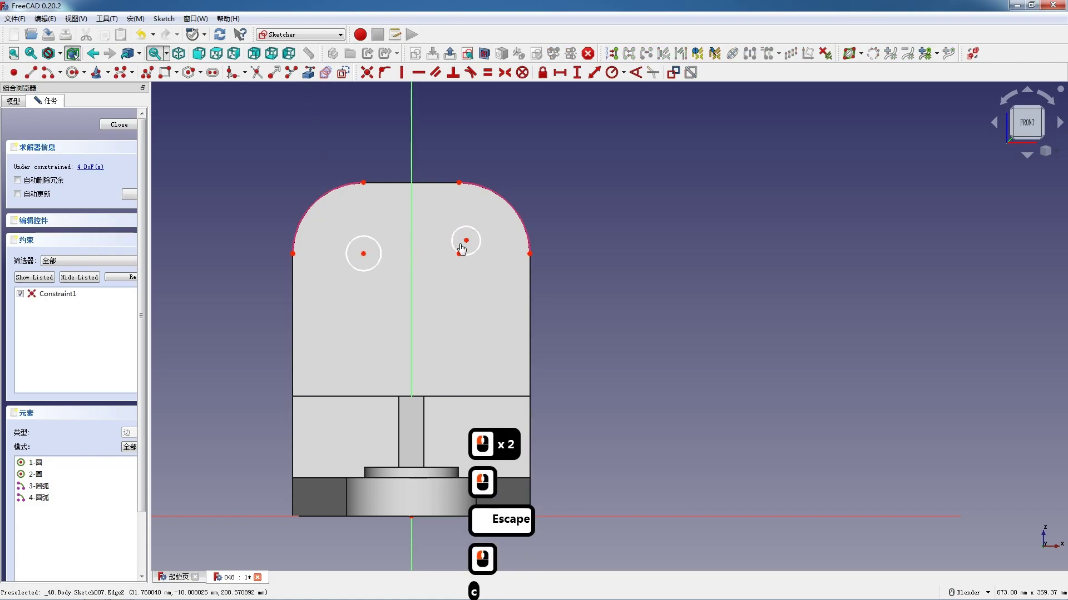
left_click_drag(451, 231, 469, 266)
key("c")
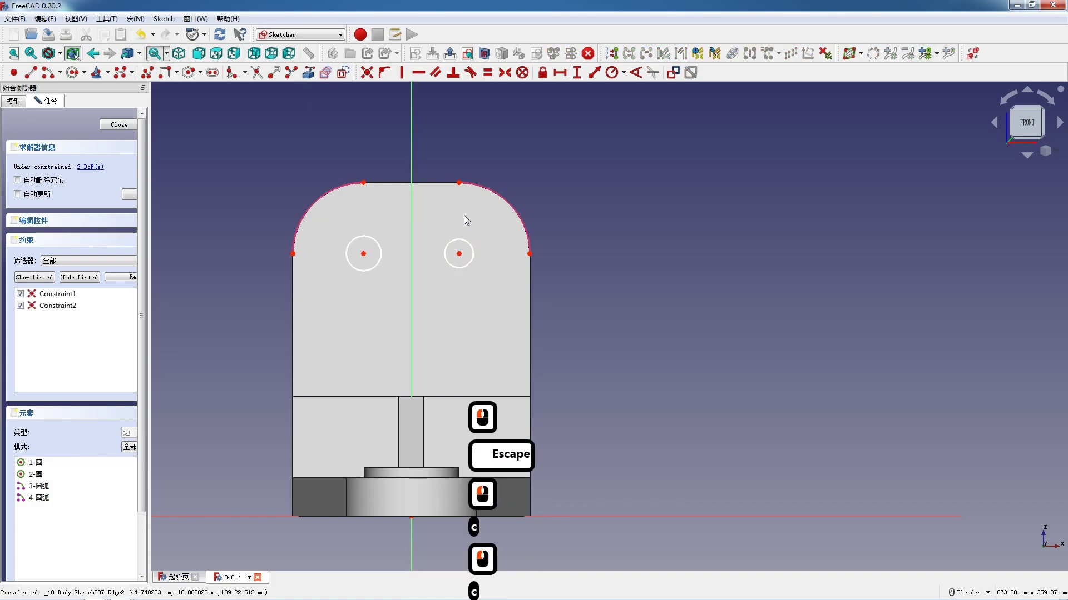
Constrain the two plate circles to equal size and set their radius to 14 mm.
left_click(470, 242)
left_click(379, 251)
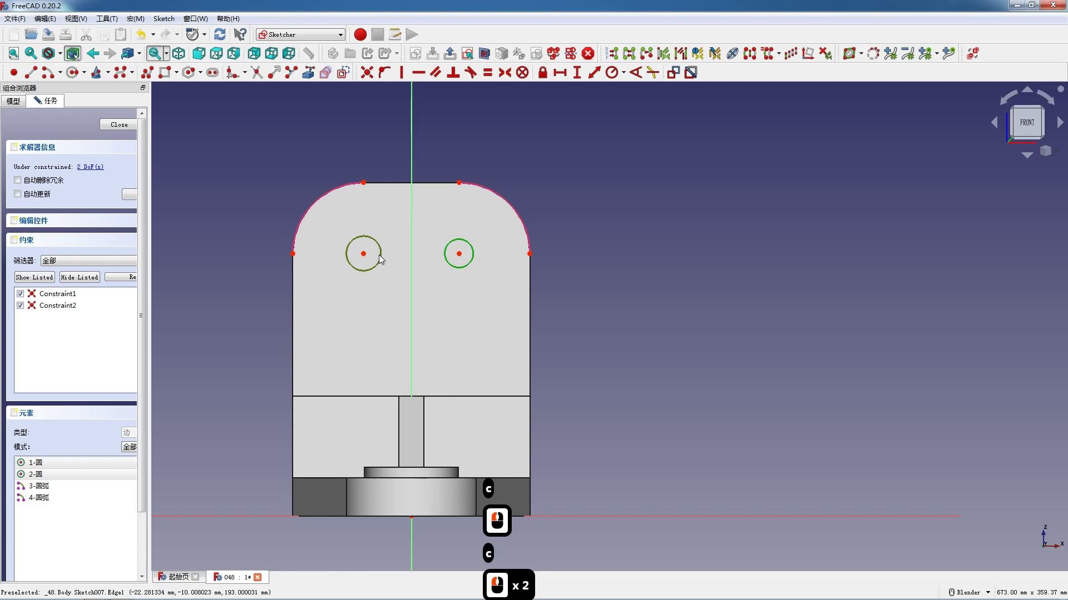
key("e")
left_click(379, 248)
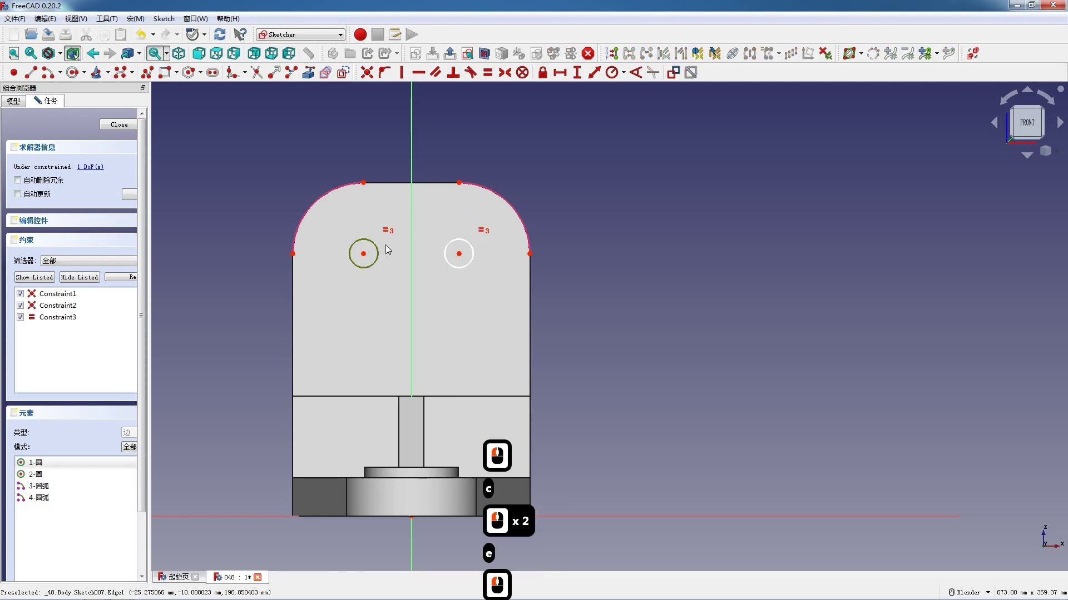
left_click(611, 72)
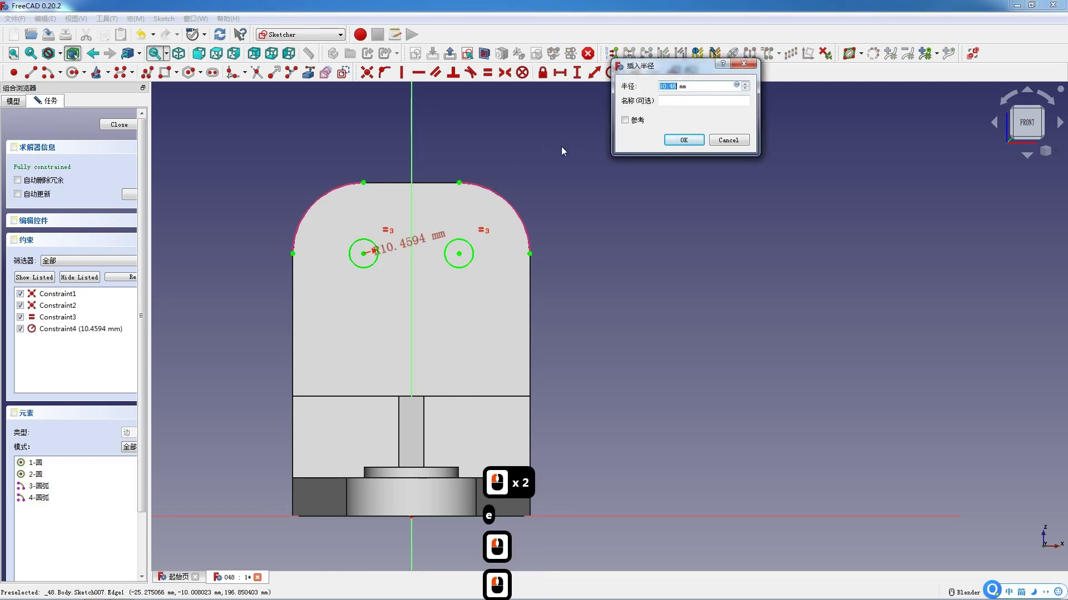
key("shift")
key("F12")
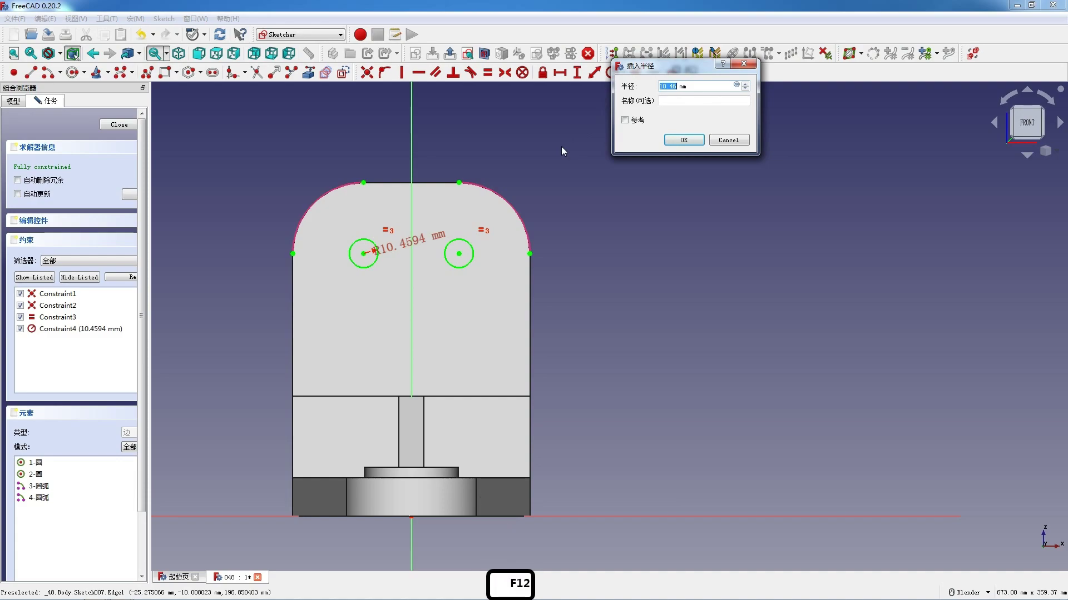
type("14")
key("Return")
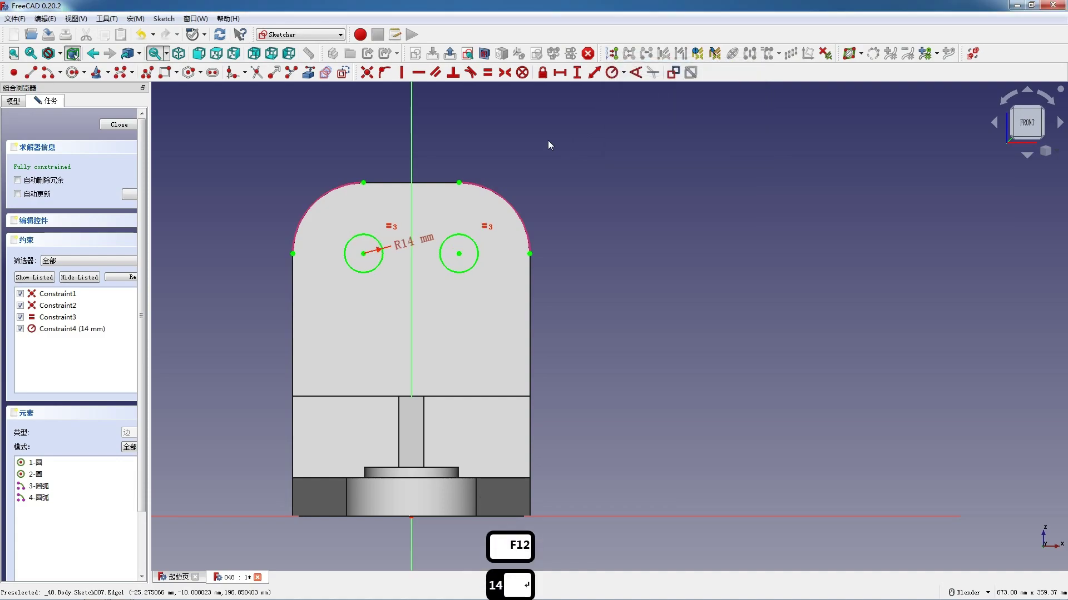
key("shift")
key("F12")
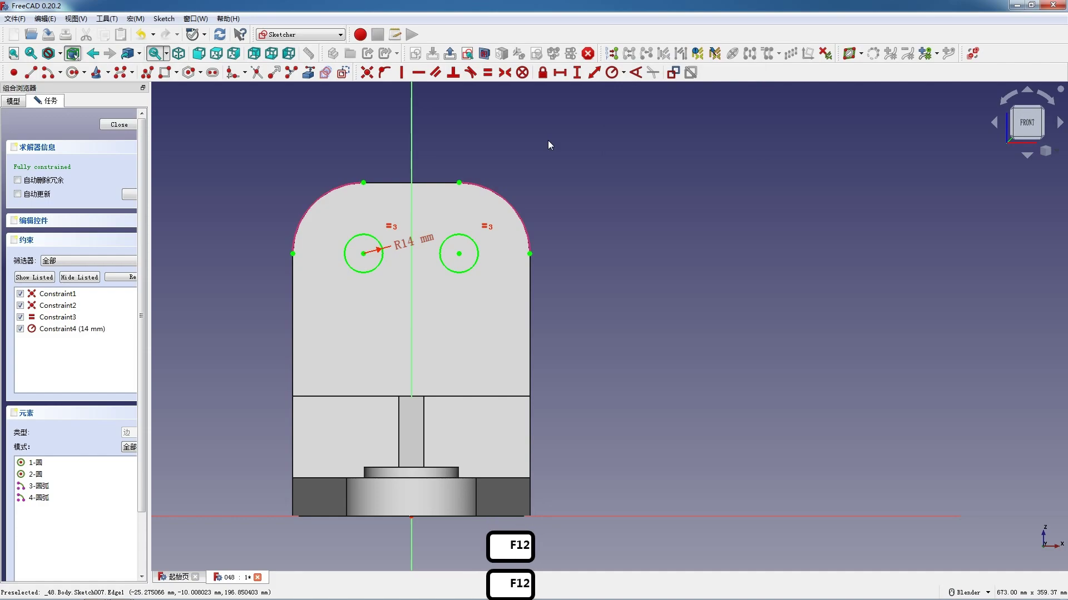
Finish the sketch and cut both plate circles as a pocket through all.
left_click(117, 125)
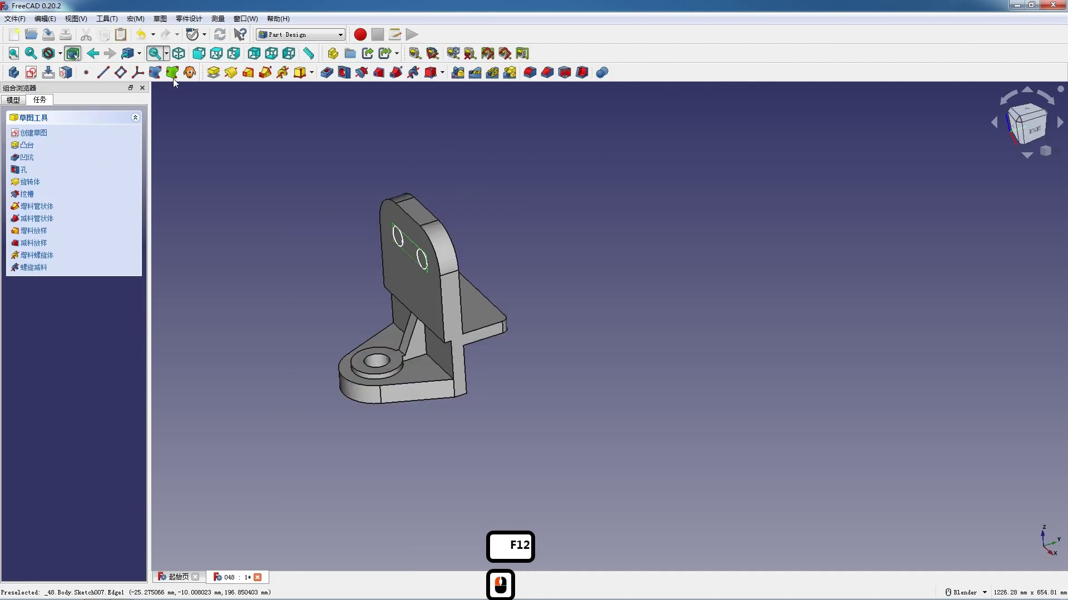
left_click(328, 75)
left_click(118, 166)
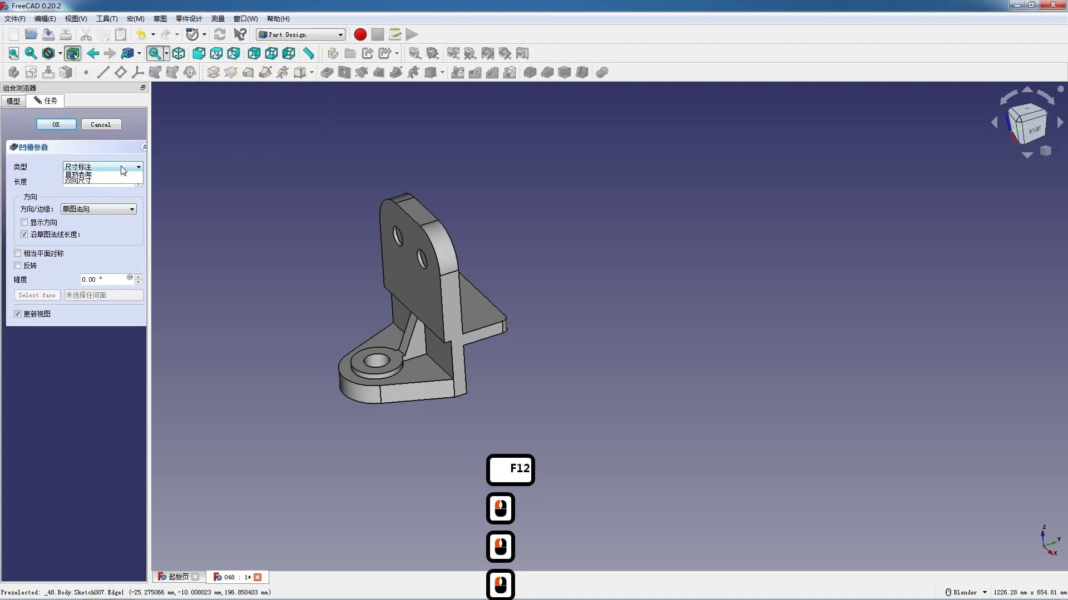
left_click(106, 184)
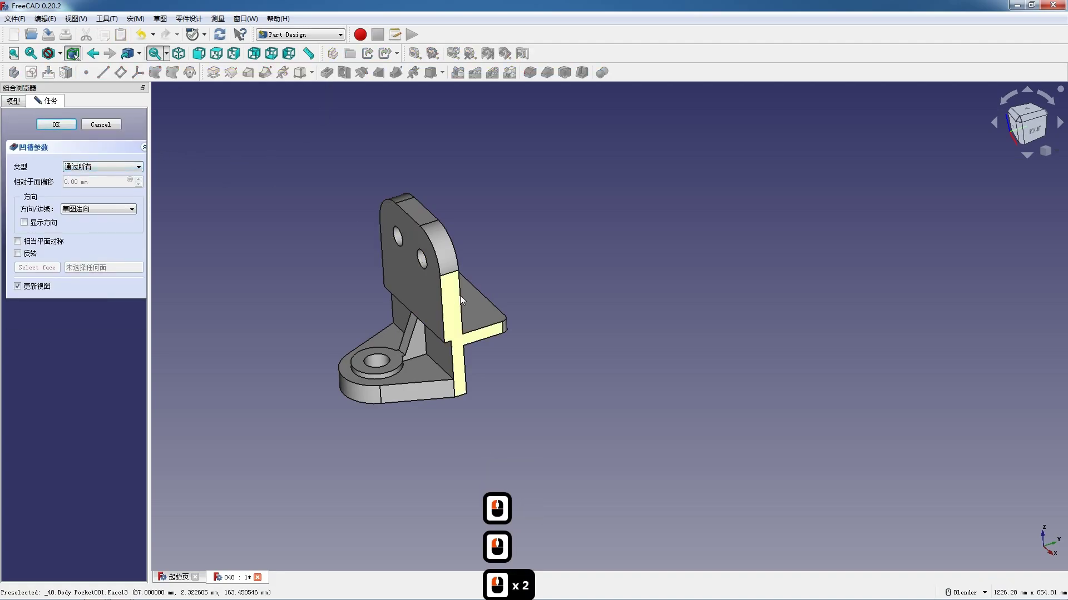
left_click(479, 303)
left_click(56, 125)
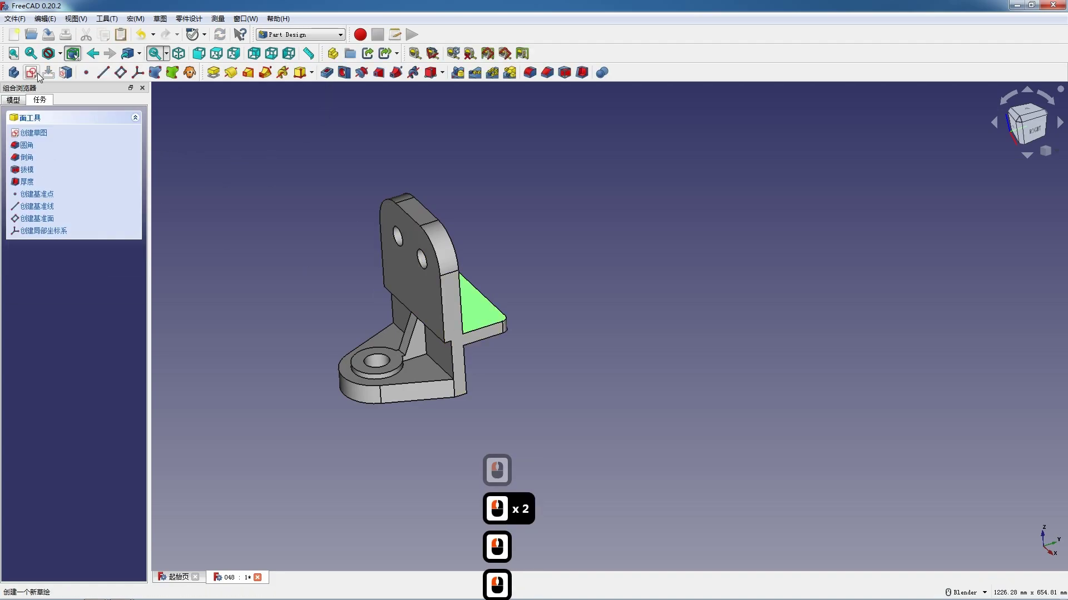
Start a sketch on the rear shelf's top face and draw two circles near its outer corners, the first about 17.6 mm in radius.
left_click(31, 73)
left_click(70, 72)
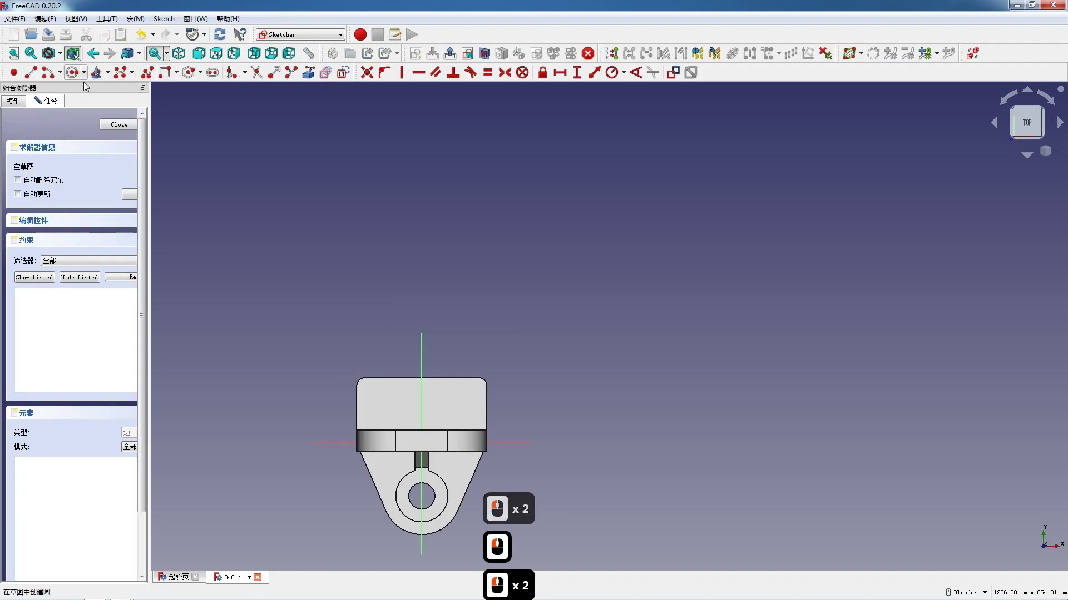
left_click(372, 392)
left_click(382, 400)
left_click(460, 408)
scroll(453, 509, "up", 5)
key("Escape")
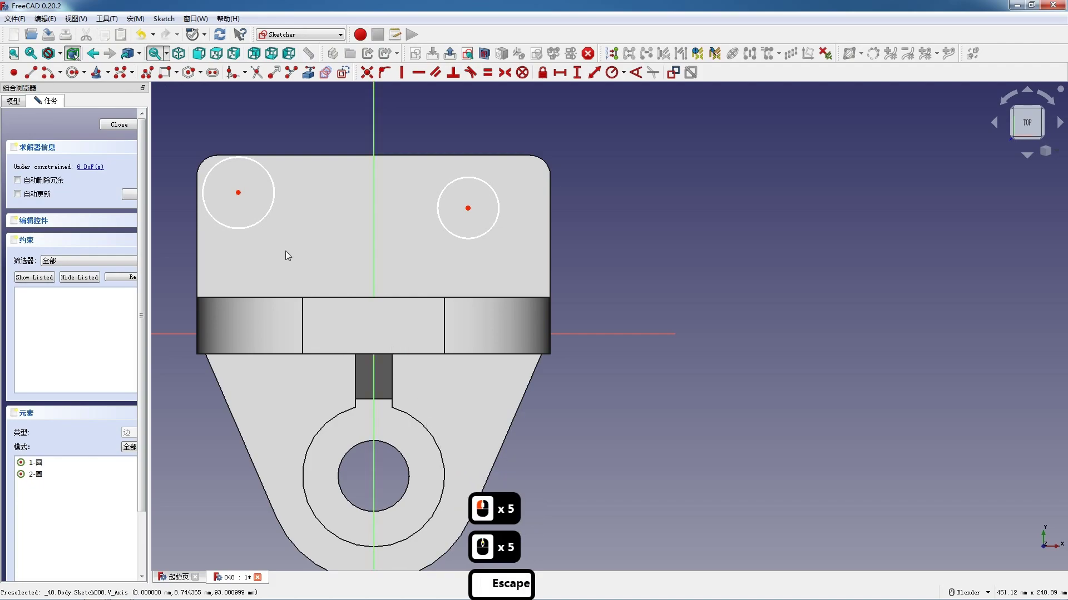
Constrain the two shelf circles to equal size and make their centres symmetric about the vertical axis.
left_click(271, 195)
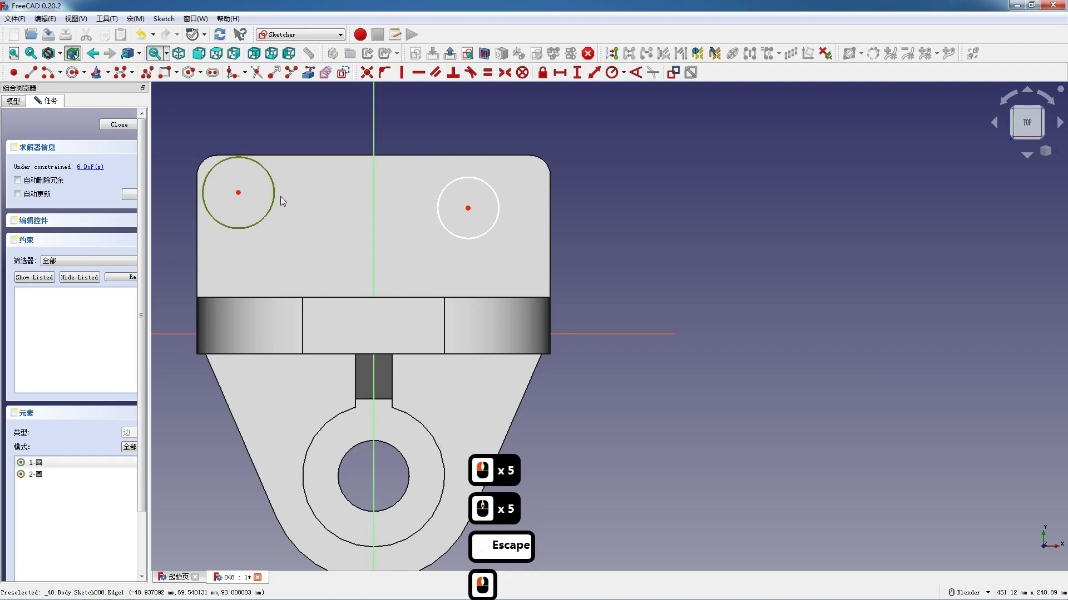
left_click(439, 225)
key("e")
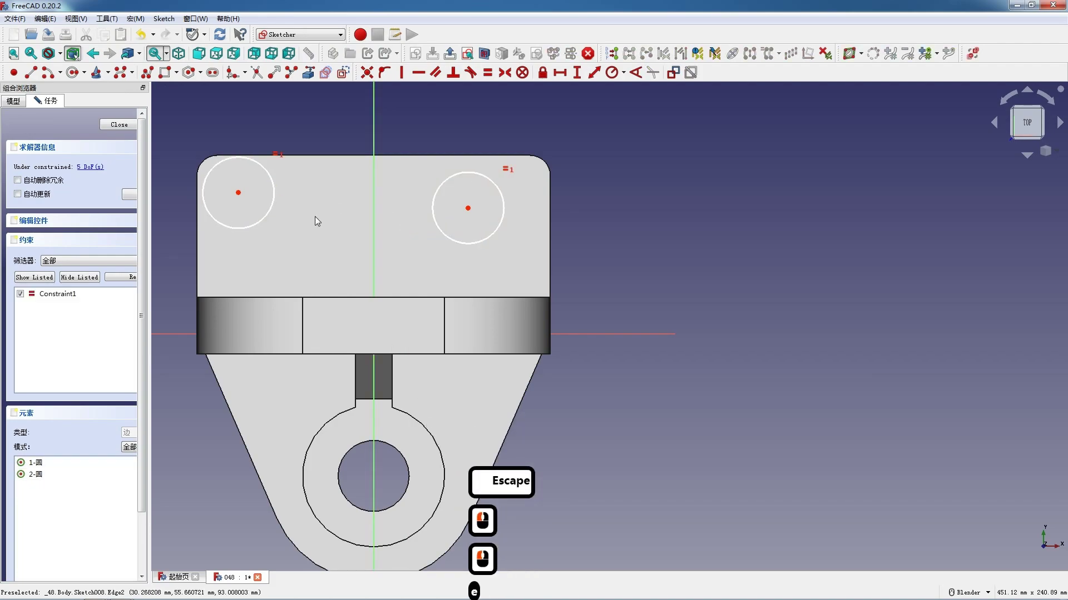
left_click(238, 193)
left_click(468, 208)
left_click(374, 224)
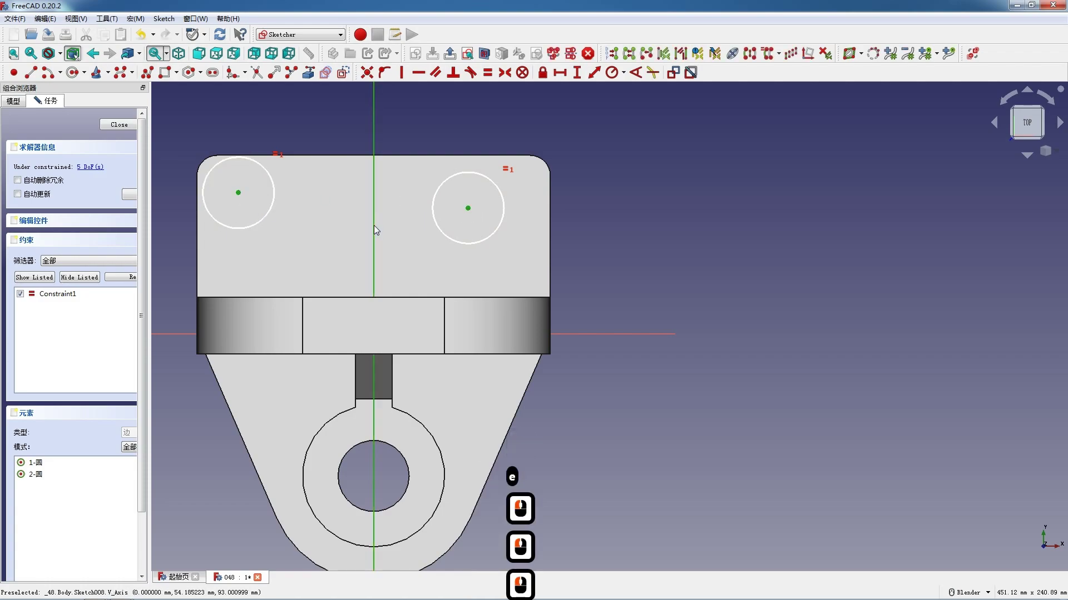
key("s")
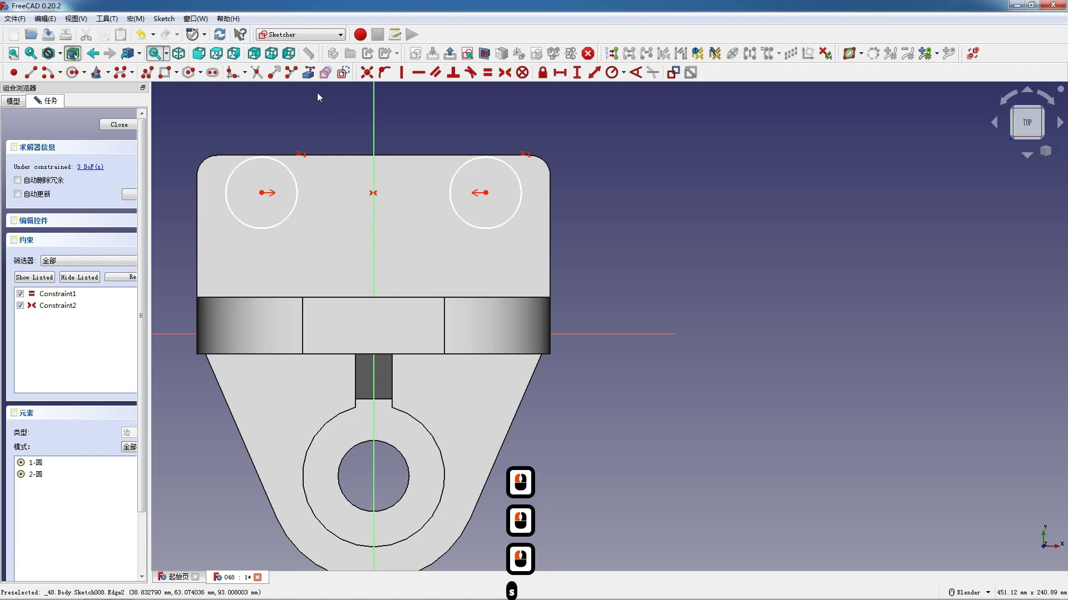
Reference the shelf's outer straight edge as external geometry and set the vertical distance from its endpoint to the nearer circle's centre to 20 mm.
left_click(311, 75)
left_click(427, 156)
key("Escape")
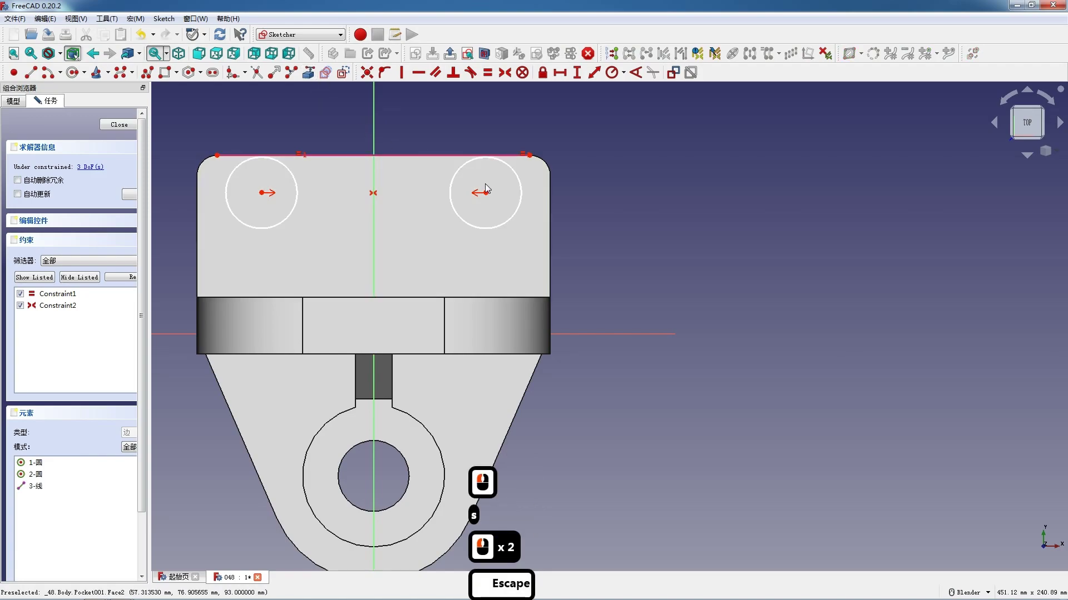
left_click(485, 193)
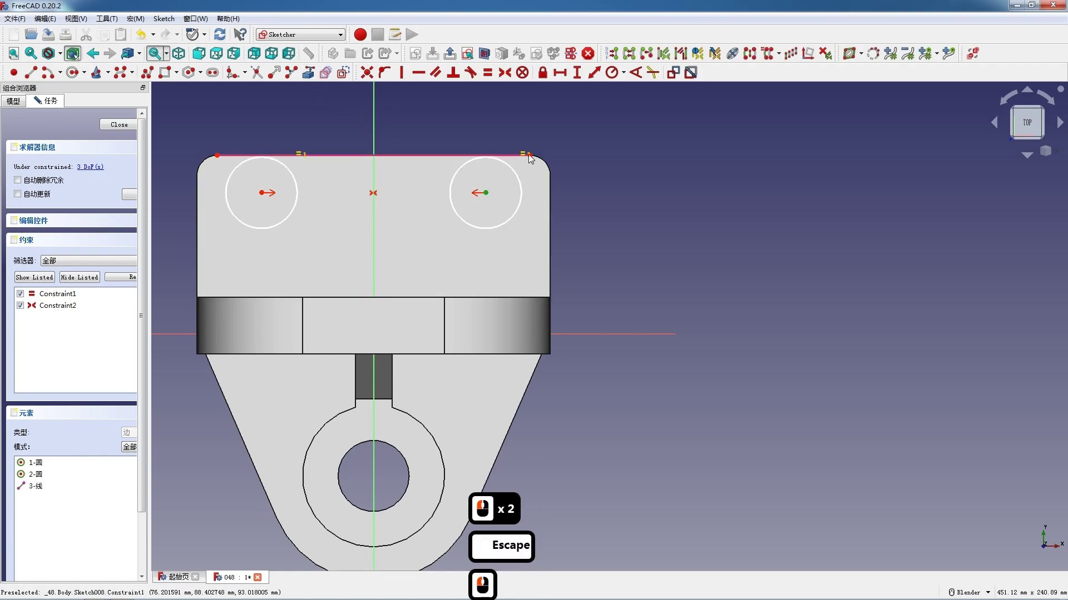
left_click(529, 156)
left_click(531, 159)
left_click(531, 159)
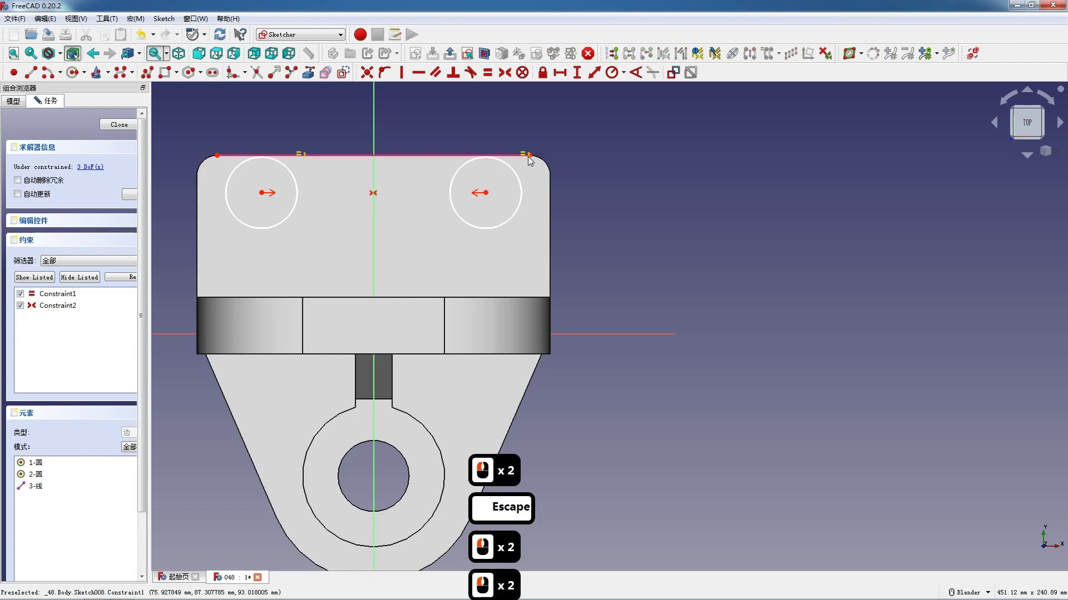
left_click(531, 158)
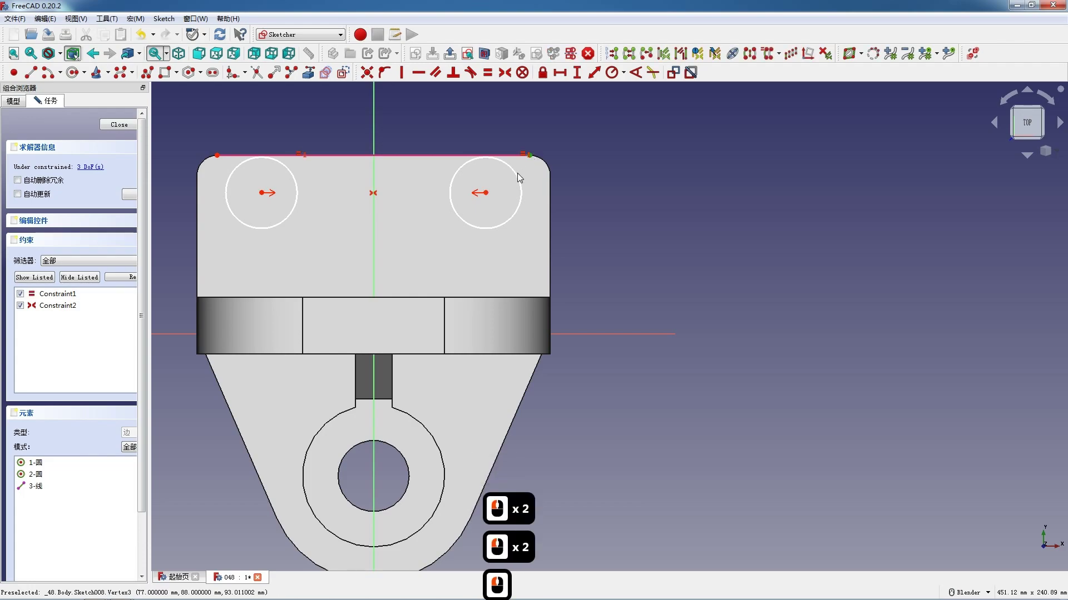
left_click(485, 195)
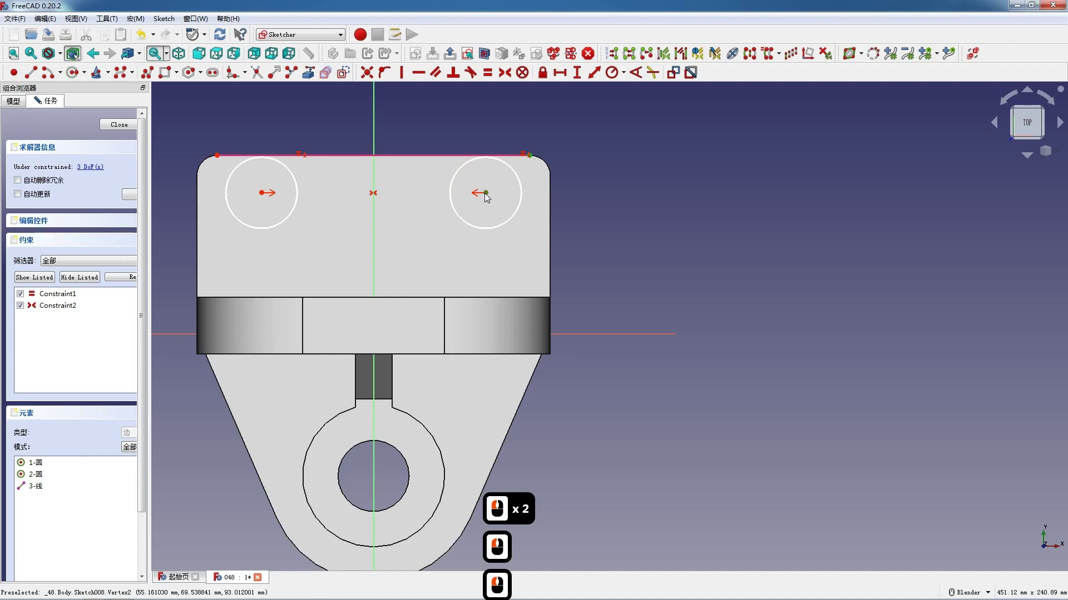
type("i20")
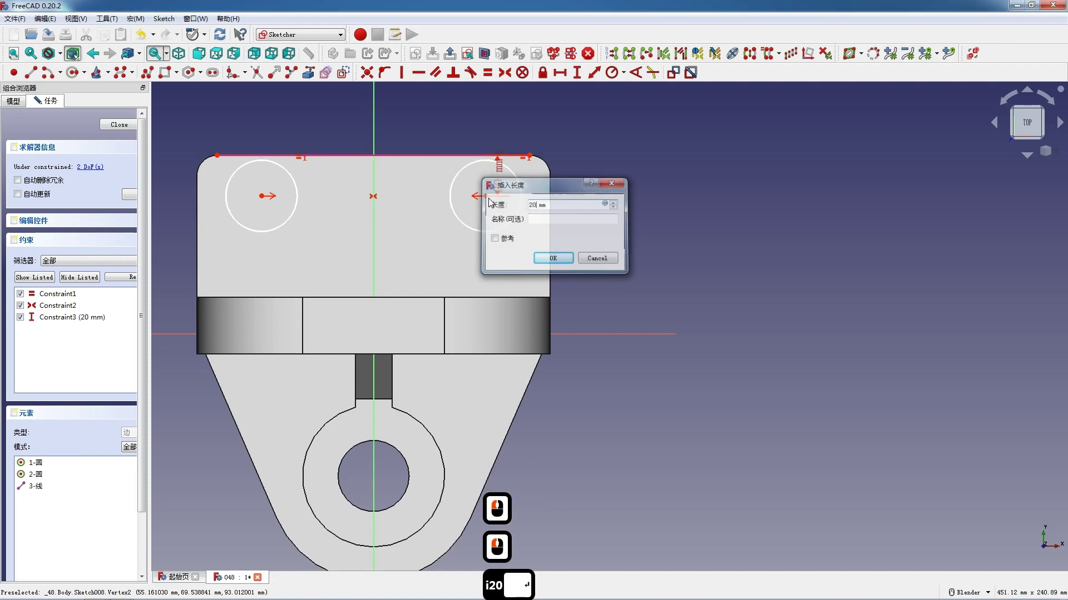
key("Return")
Set the radius of the equal shelf circles to 10 mm.
left_click(612, 72)
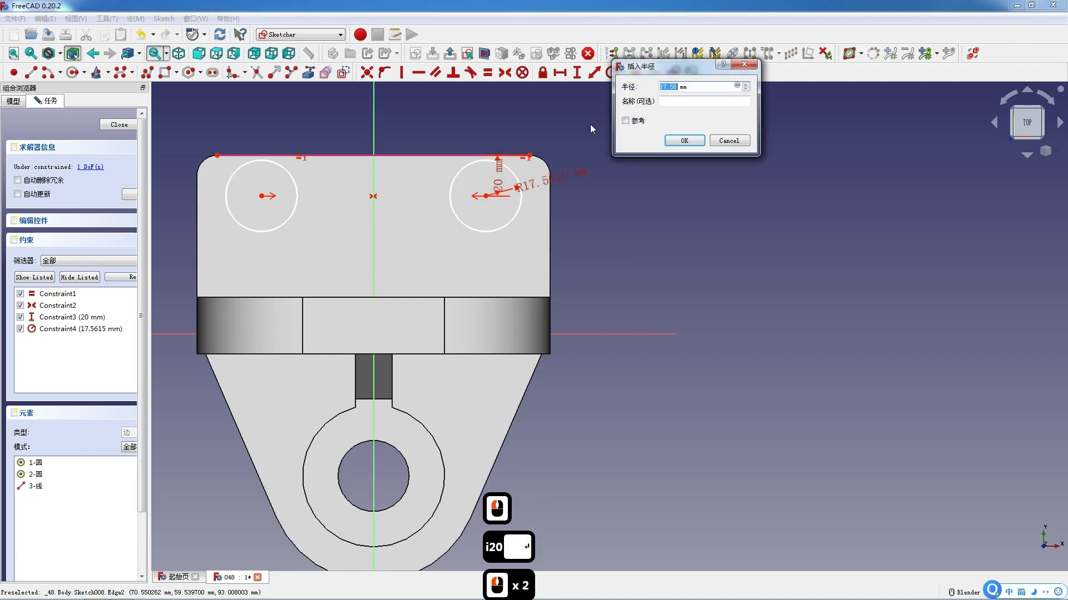
type("19")
key("BackSpace")
type("0")
key("Return")
Set the horizontal distance between the two shelf circles' centres to 104 mm.
left_click(486, 197)
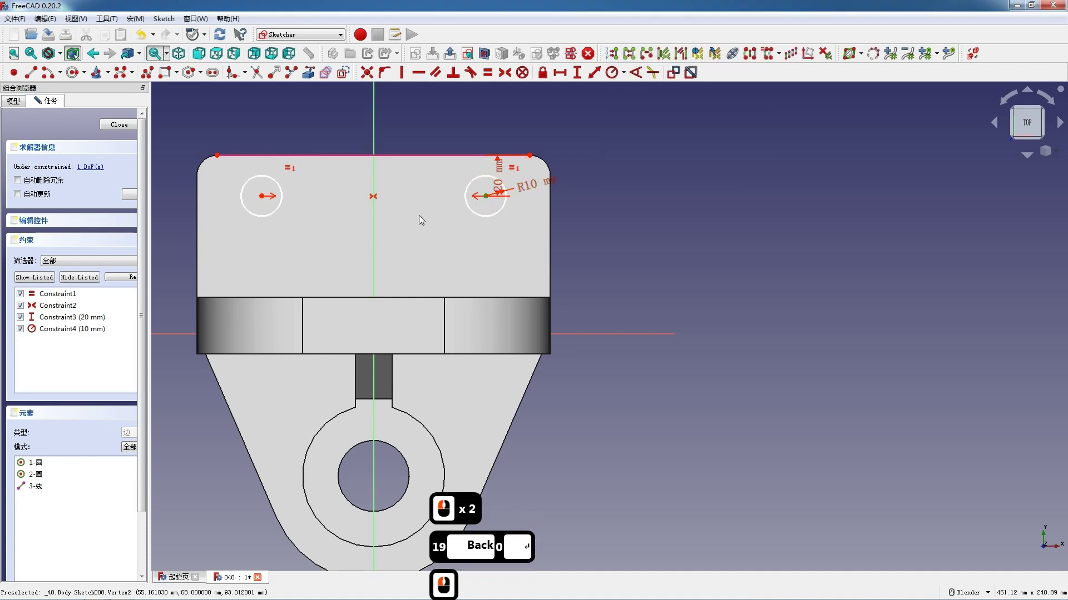
left_click(262, 197)
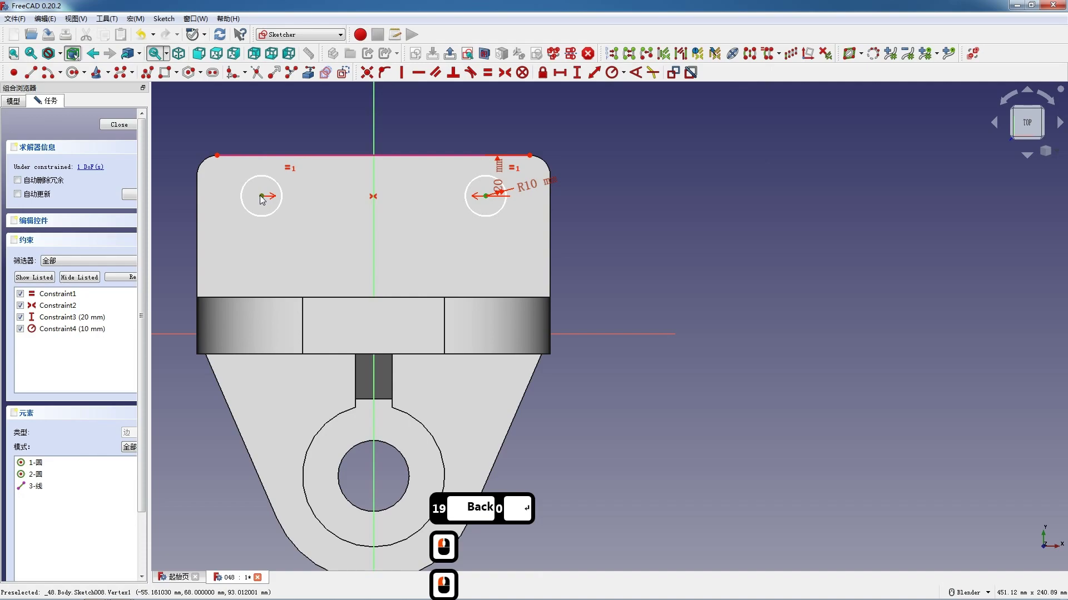
type("l")
type("104")
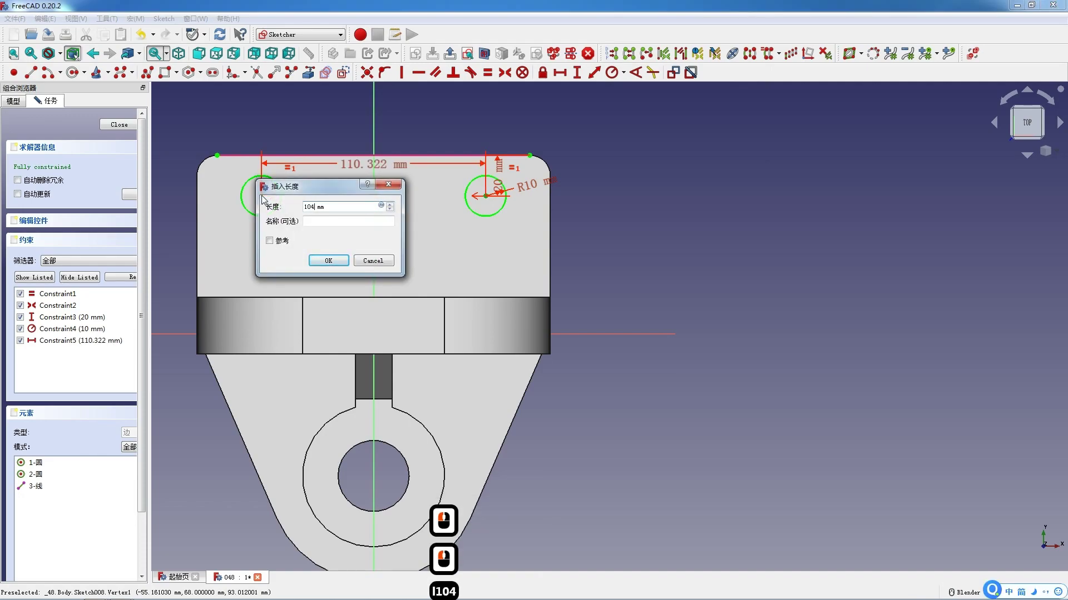
key("Return")
Finish the sketch and cut both shelf circles as a pocket through all.
left_click(123, 124)
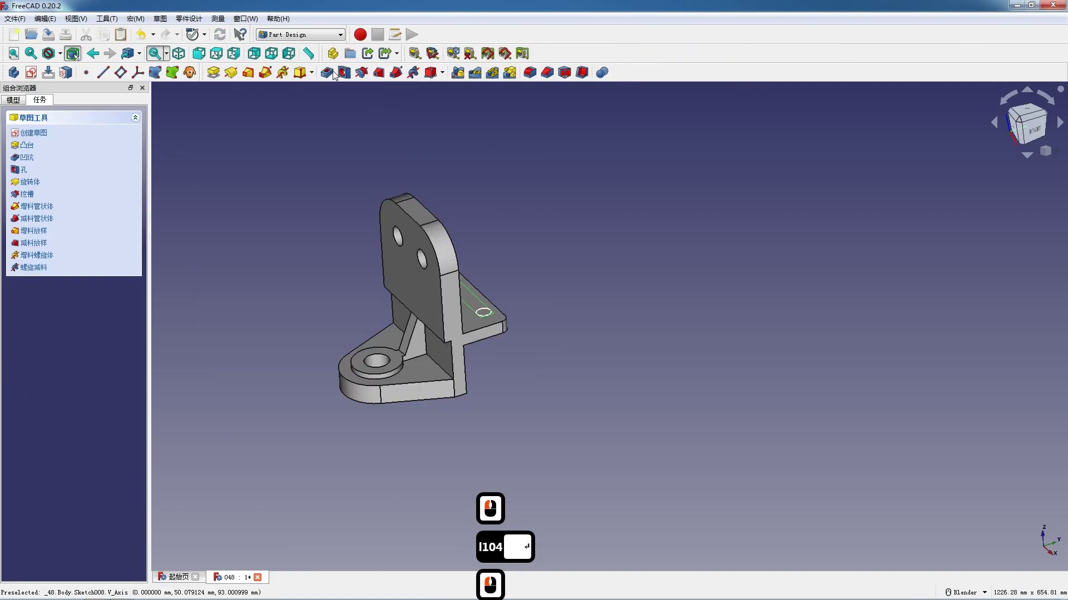
left_click(327, 72)
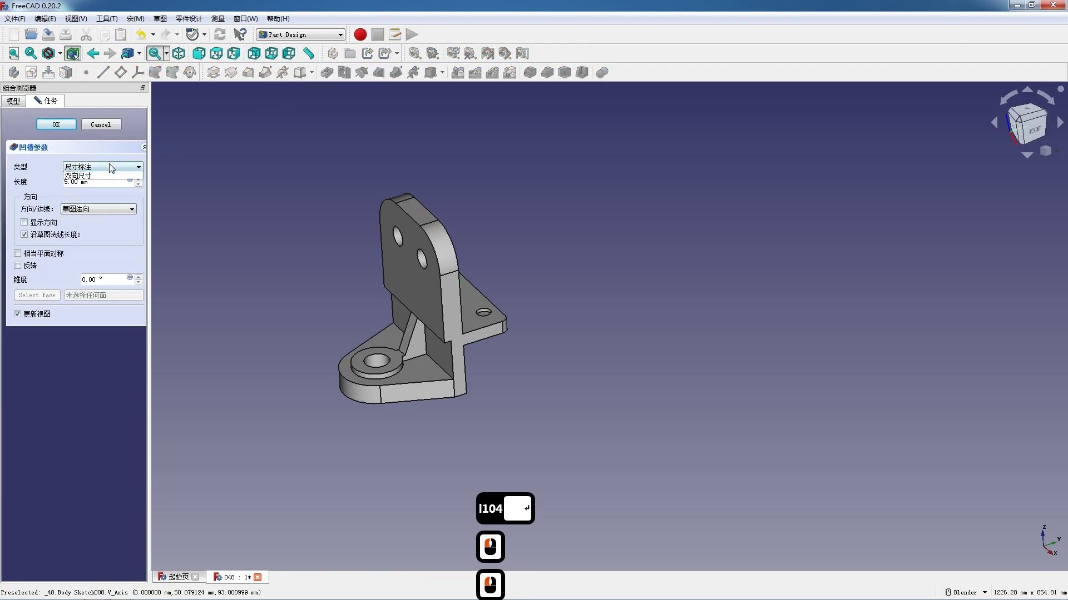
left_click(133, 167)
left_click(100, 177)
left_click(58, 125)
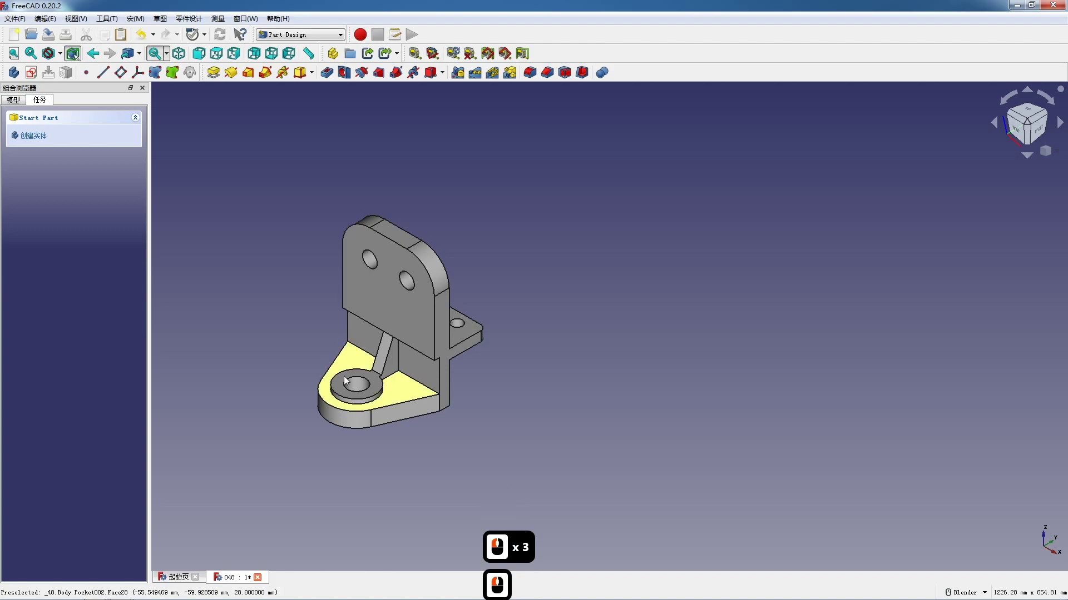
Orient the finished bracket to the front view and switch to the TechDraw workbench.
scroll(300, 401, "up", 2)
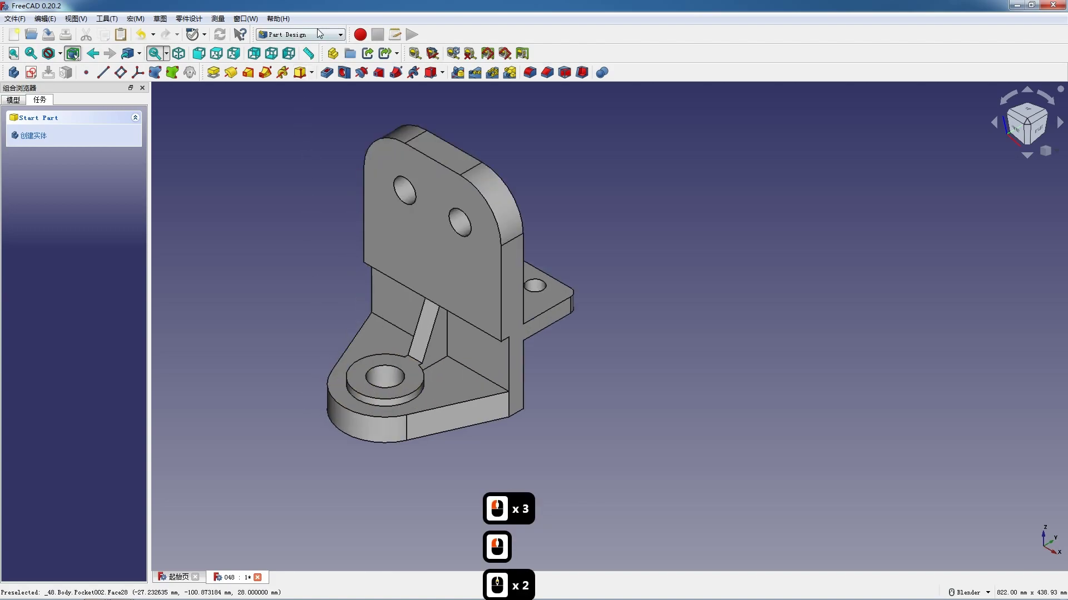
left_click(198, 54)
left_click(306, 34)
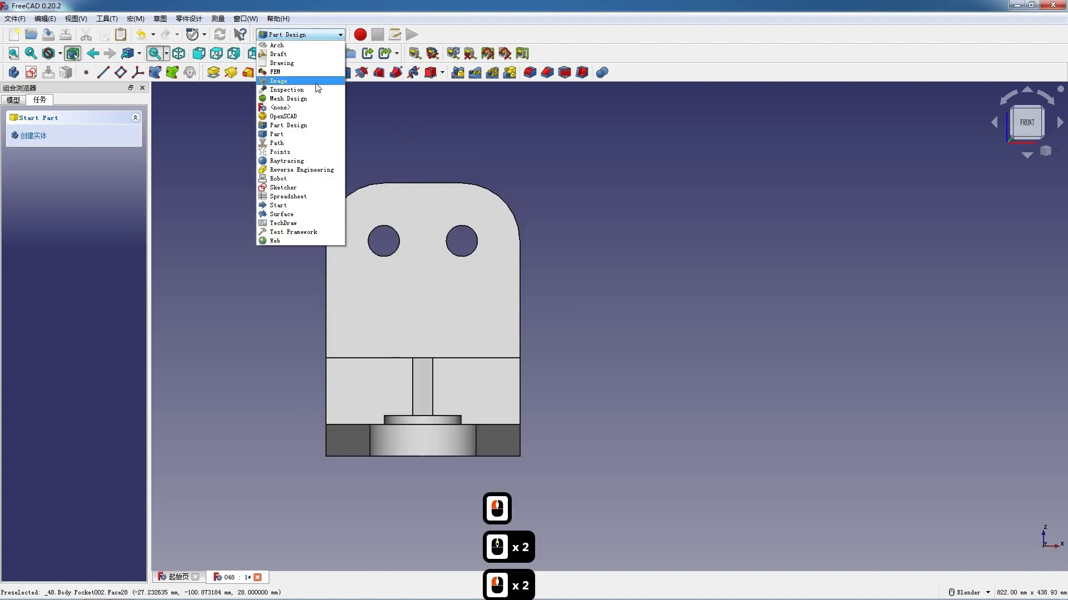
left_click(286, 223)
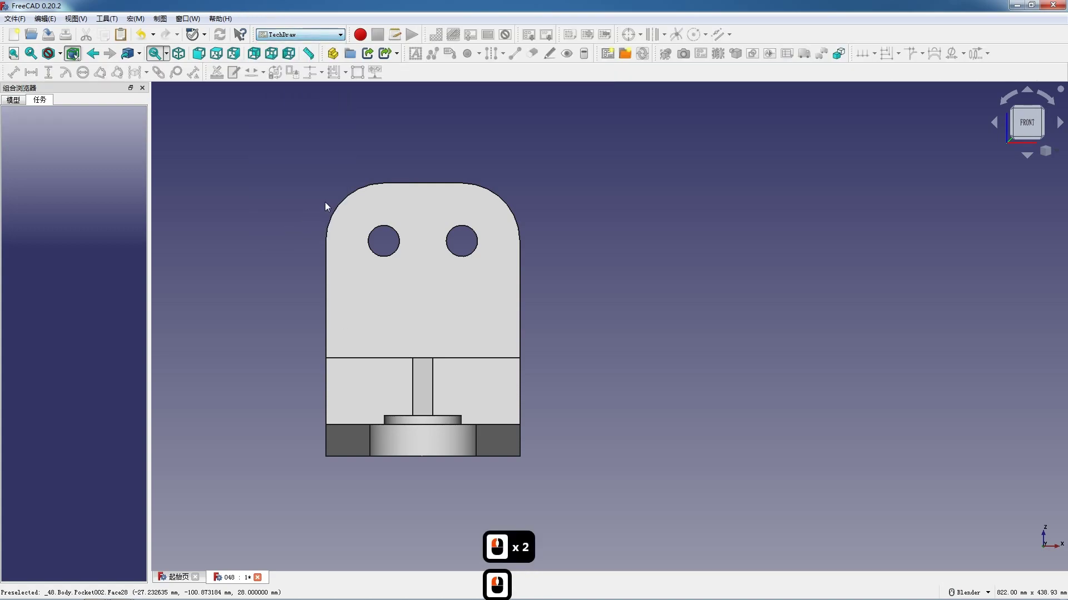
Create a drawing page from the template A3_Master's Path_CN_NO_CLIP.svg in the 大师之路Master's Path_图框_横版 folder.
left_click(625, 53)
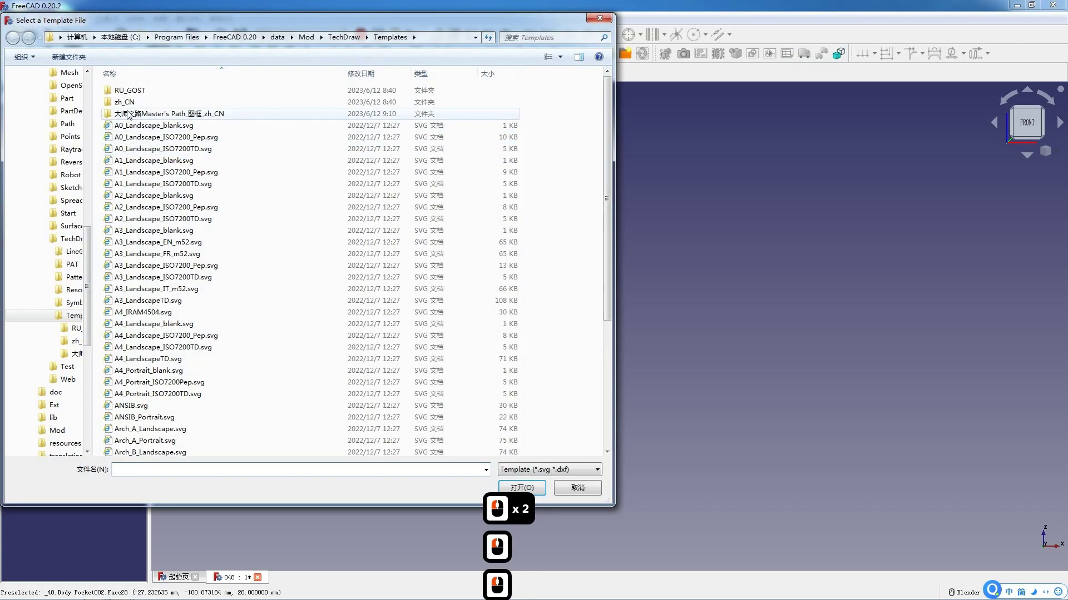
double_click(128, 114)
double_click(136, 90)
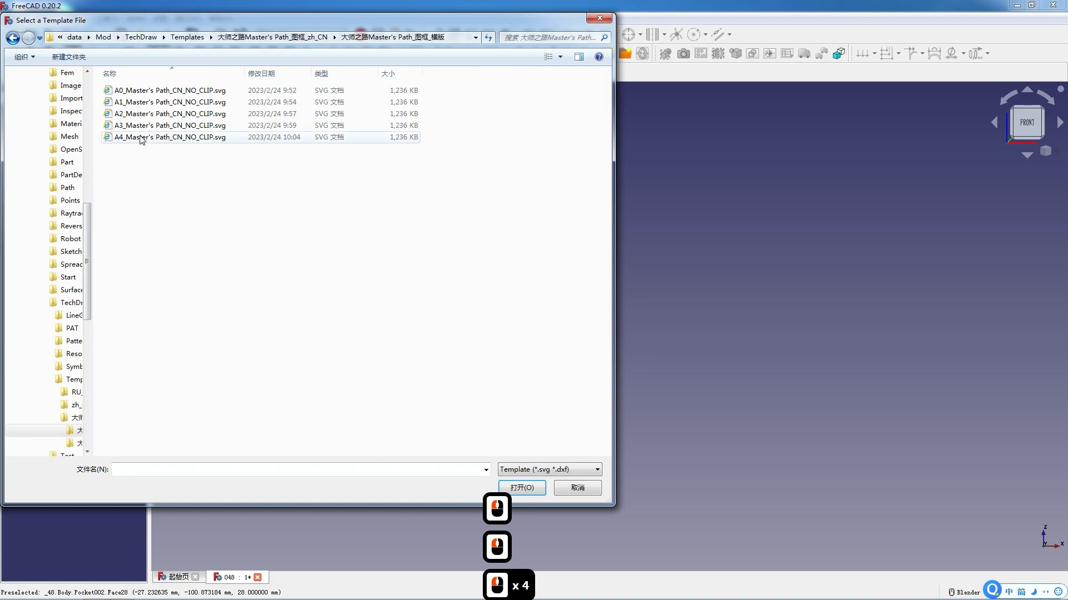
left_click(146, 126)
left_click(523, 487)
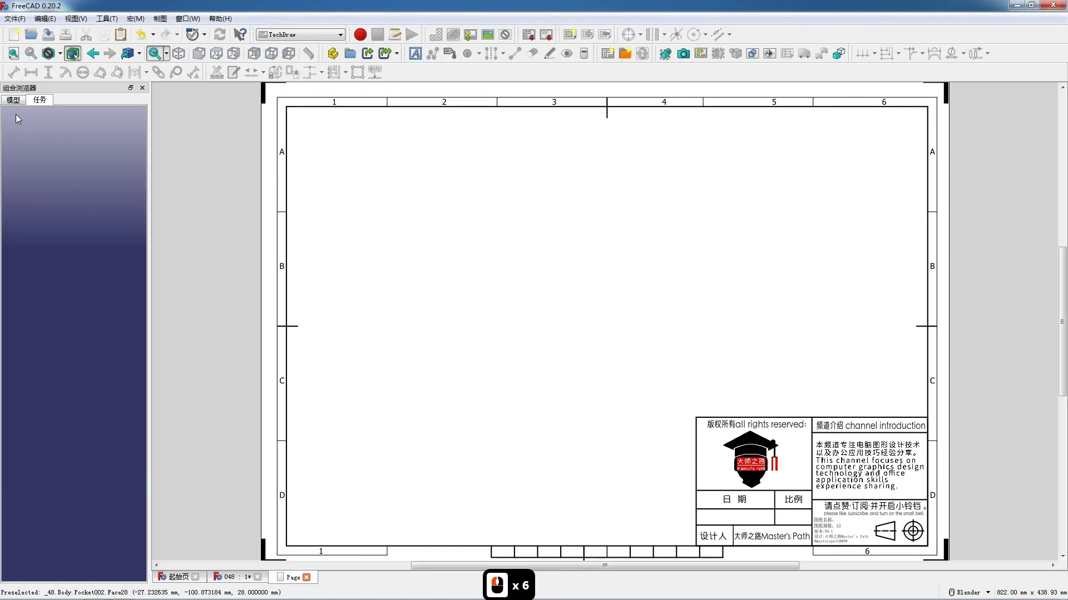
Insert a projection group of the Body with its Front view and display the drawing page.
left_click(13, 99)
left_click(46, 148)
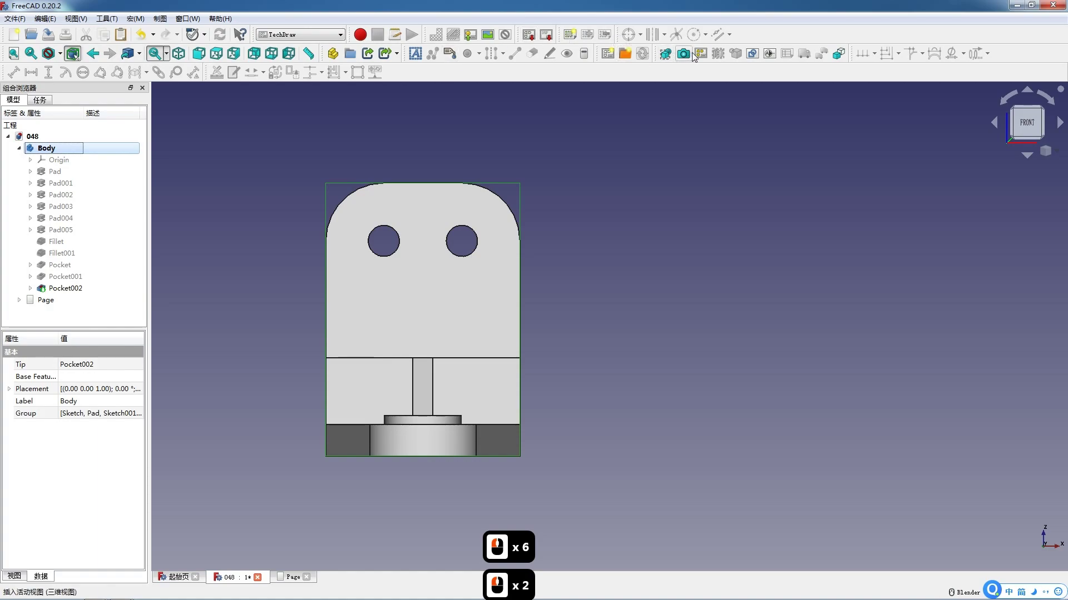
left_click(697, 54)
left_click(20, 124)
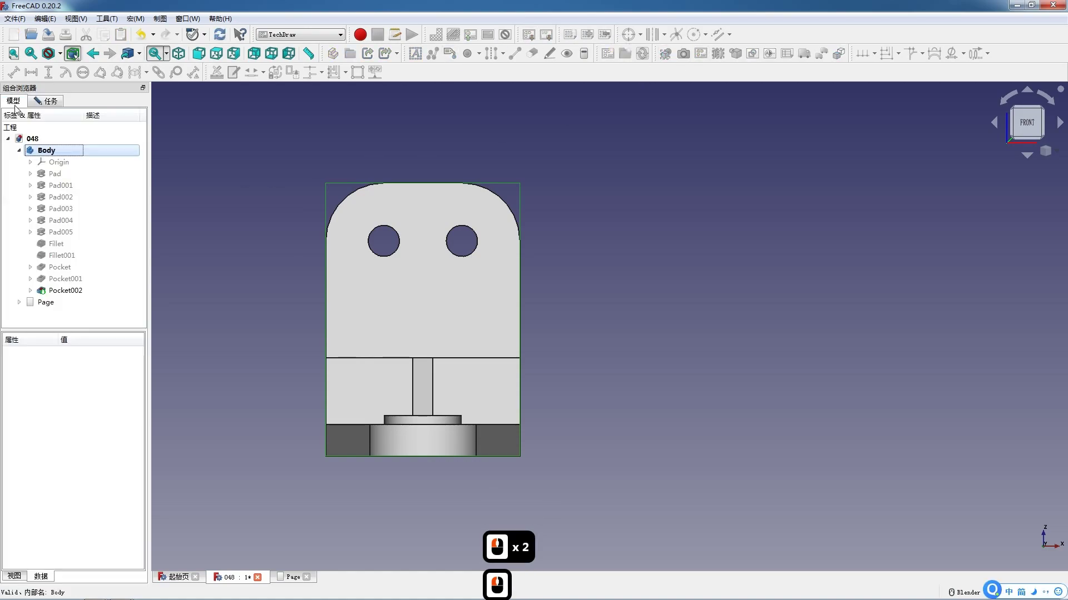
double_click(46, 302)
left_click(49, 114)
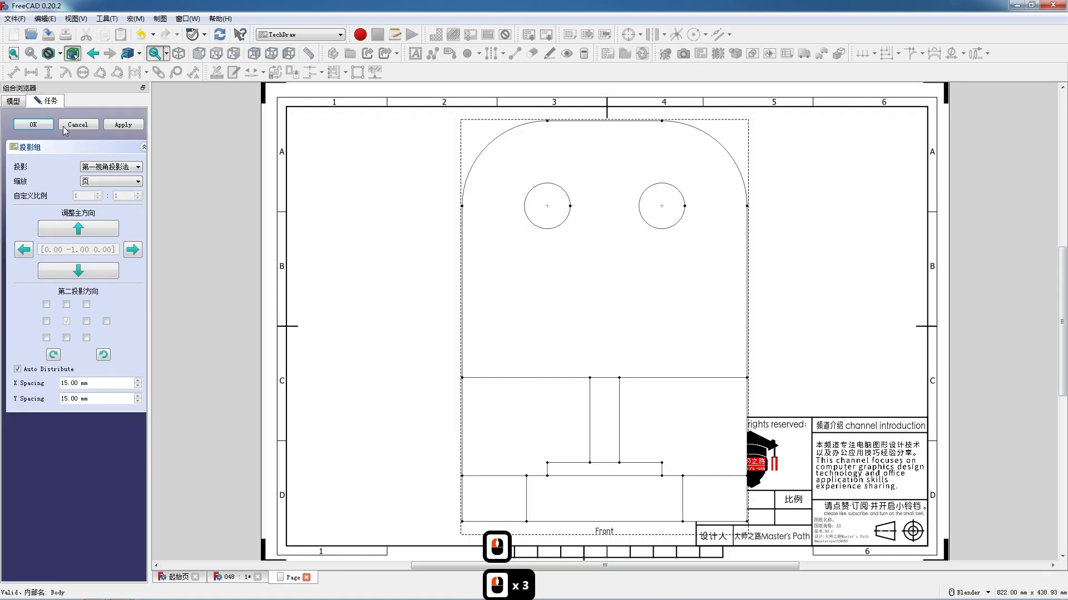
Set the projection group's scale to custom 1:3.
left_click(91, 180)
left_click(92, 202)
scroll(406, 245, "down", 7)
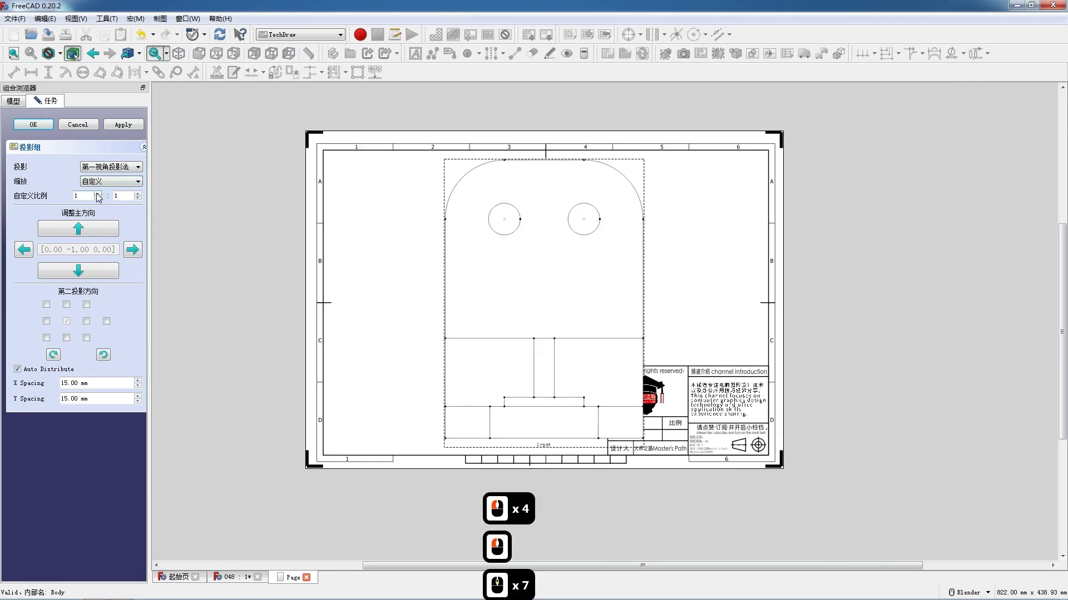
left_click(138, 193)
left_click(138, 193)
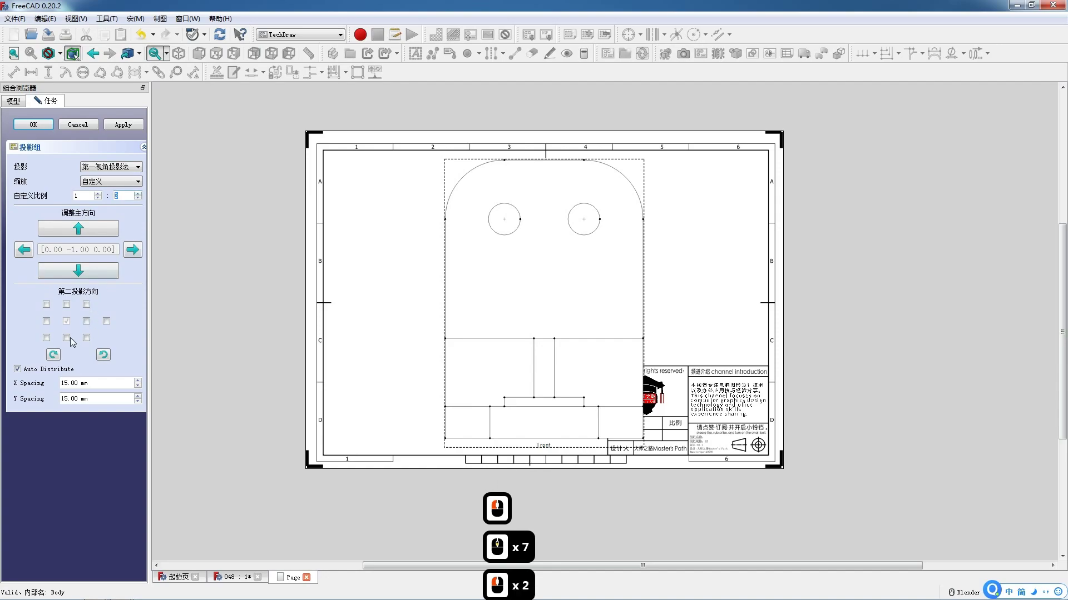
Add the Right, Top and FrontTopRight projections to the group and accept it.
left_click(47, 321)
left_click(47, 337)
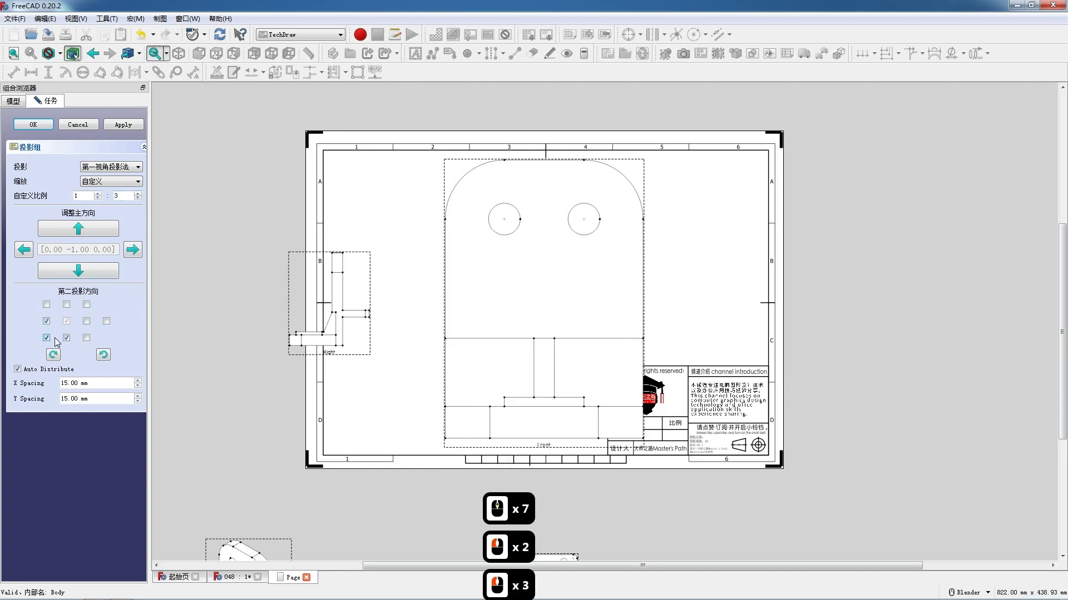
scroll(255, 273, "down", 2)
scroll(352, 252, "down", 3)
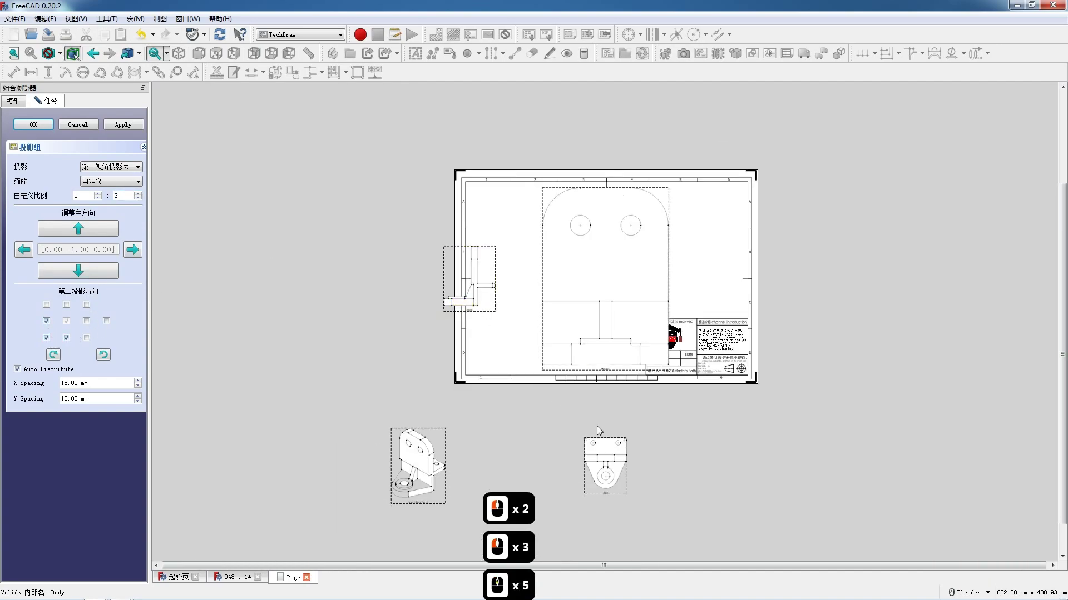
left_click(38, 123)
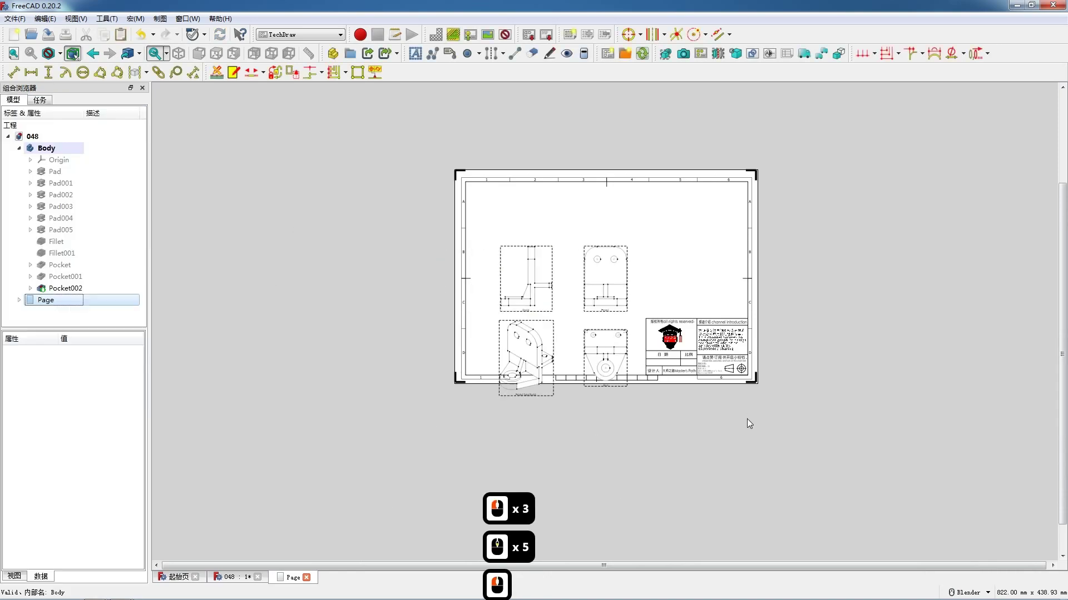
Rearrange the projected views on the sheet, raising the Front and Right views and placing the Top and FrontTopRight views farther below them.
scroll(732, 461, "up", 5)
left_click(541, 198)
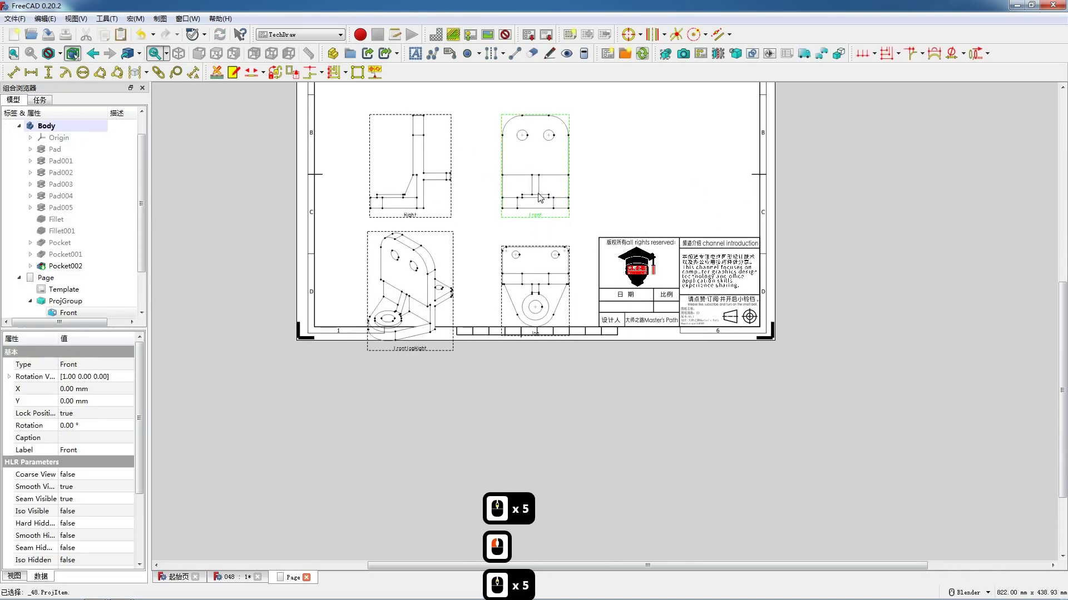
scroll(578, 245, "down", 6)
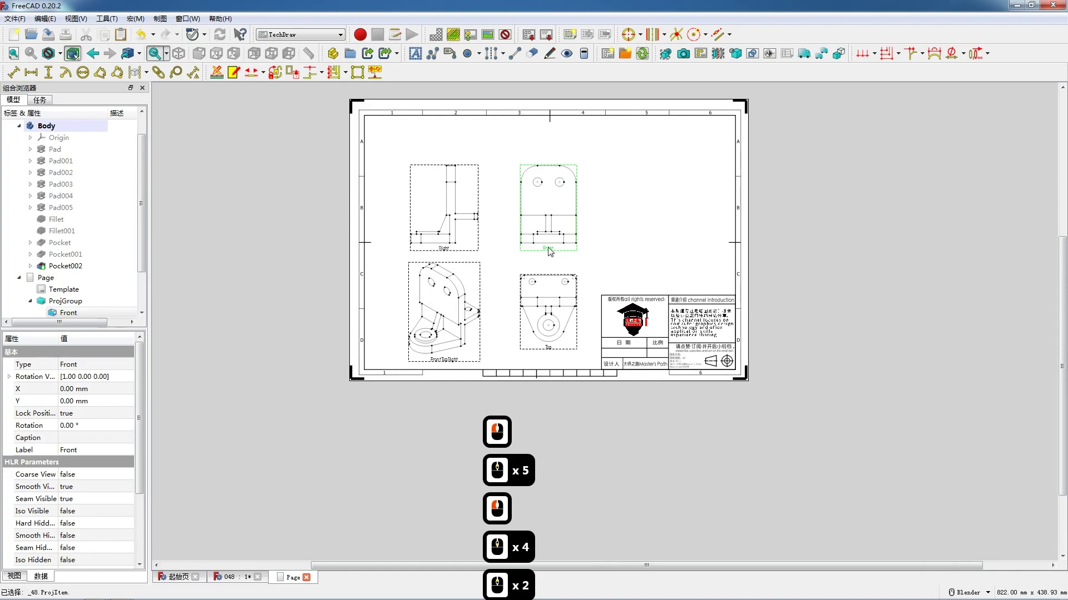
left_click(551, 322)
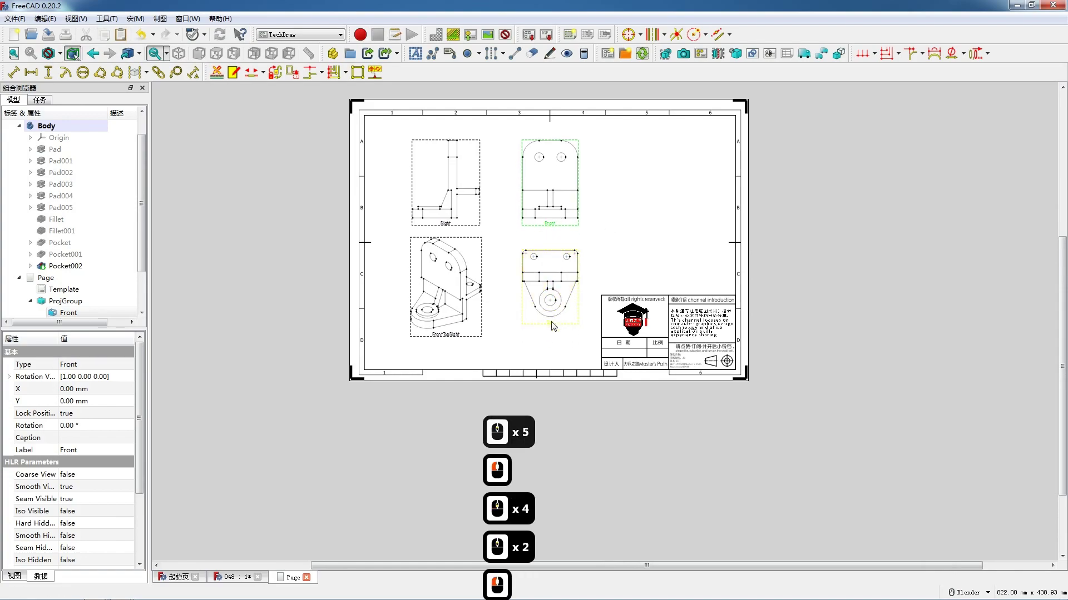
left_click_drag(447, 338, 446, 361)
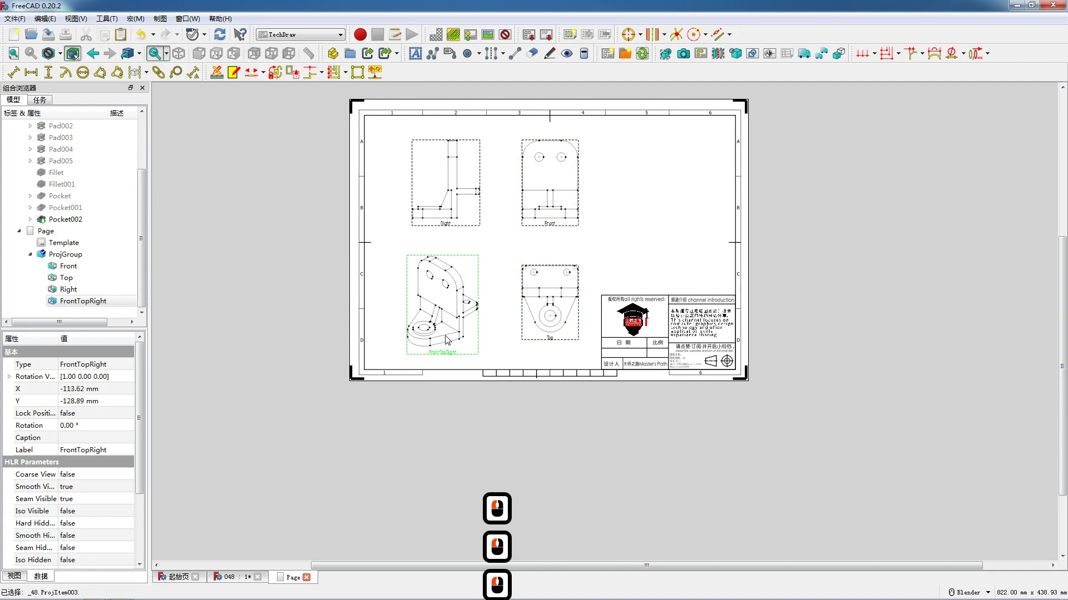
left_click(448, 228)
left_click_drag(554, 228, 558, 228)
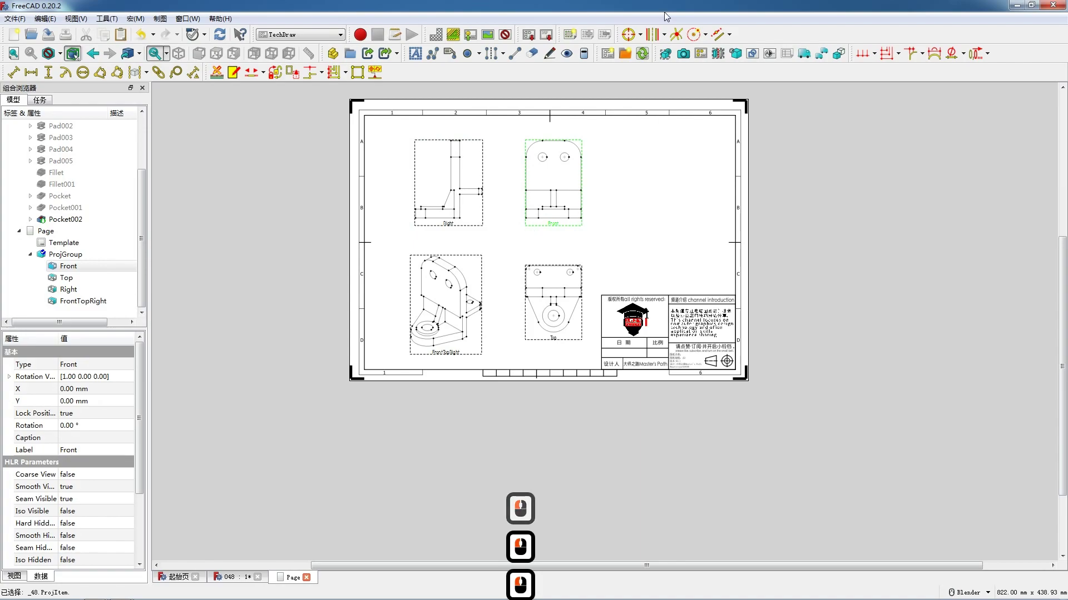
Lock the Right view's position and turn on its hard hidden lines.
left_click(468, 222)
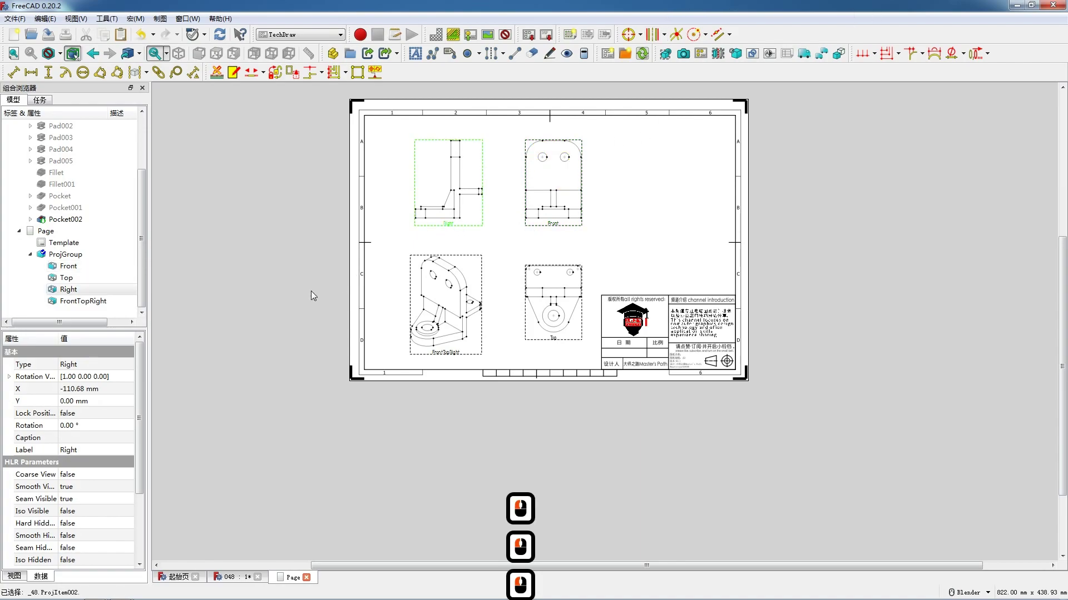
left_click(92, 413)
left_click(92, 415)
left_click(90, 429)
left_click(77, 521)
left_click(84, 524)
left_click(99, 544)
Lock the FrontTopRight view's position and turn on its hard hidden lines.
left_click(447, 353)
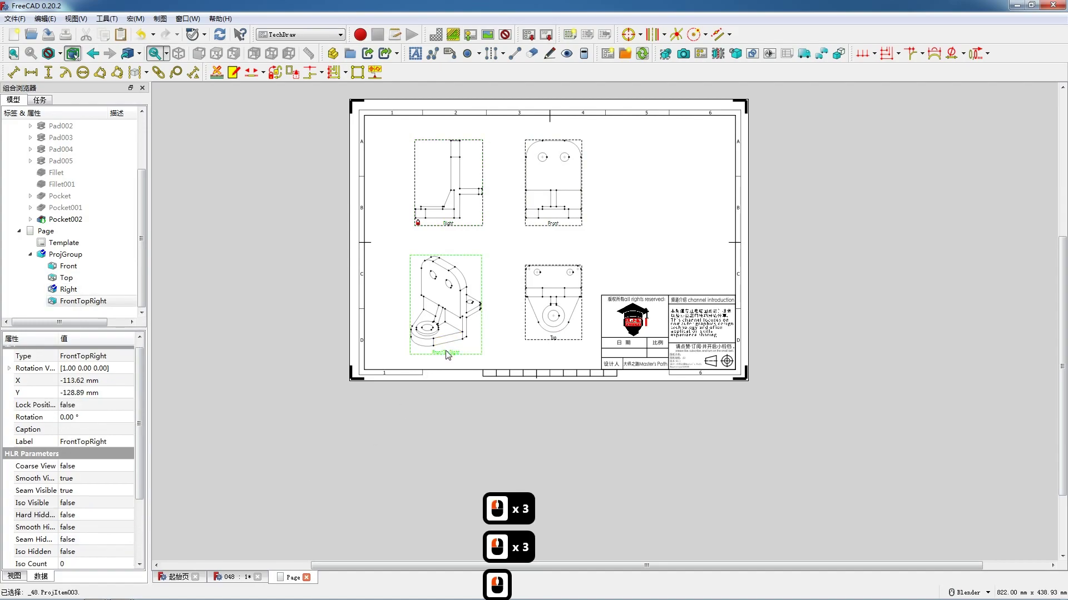
left_click(83, 405)
left_click(94, 405)
left_click(84, 427)
left_click(78, 515)
left_click(94, 514)
left_click(111, 537)
Lock the Top view's position and turn on its hard hidden lines.
left_click(554, 341)
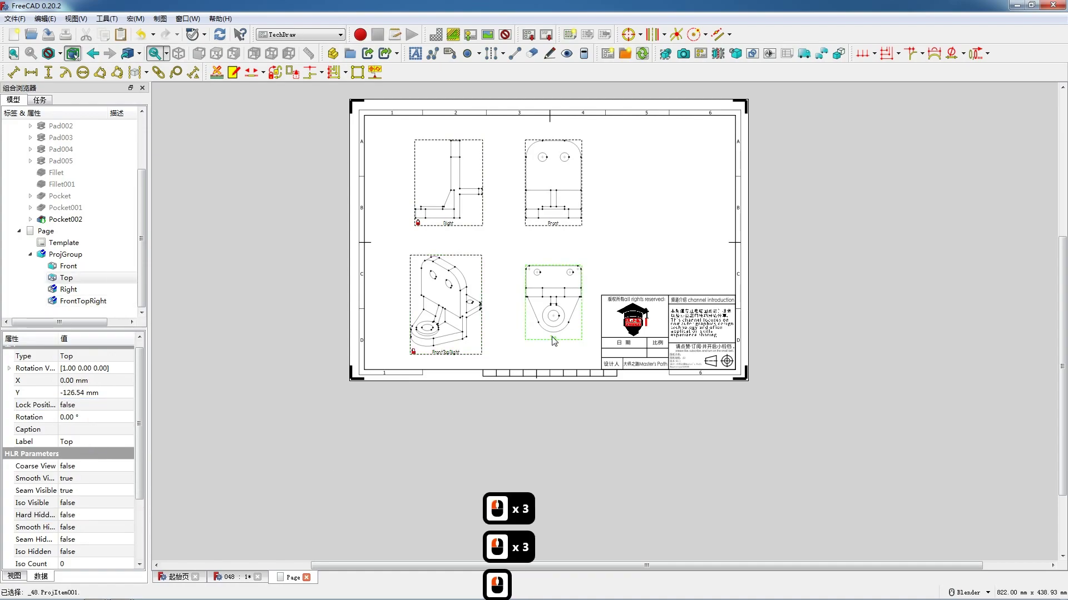
left_click(76, 407)
left_click(95, 406)
left_click(81, 426)
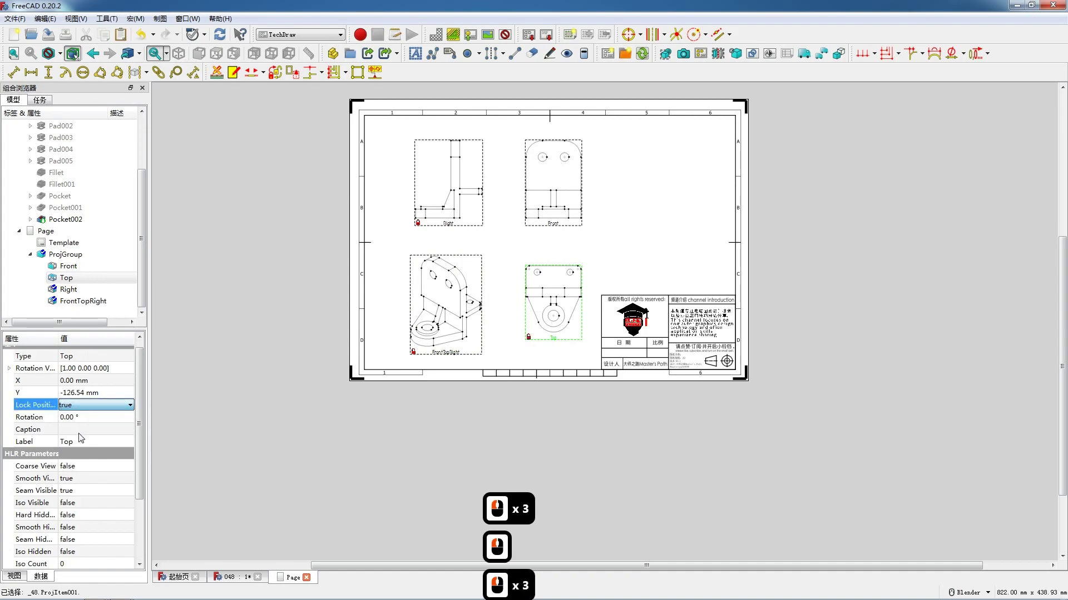
left_click(73, 513)
left_click(94, 514)
left_click(78, 537)
Create a section view from the Front view along its vertical centre plane, looking left, with the identifier AA.
left_click(552, 224)
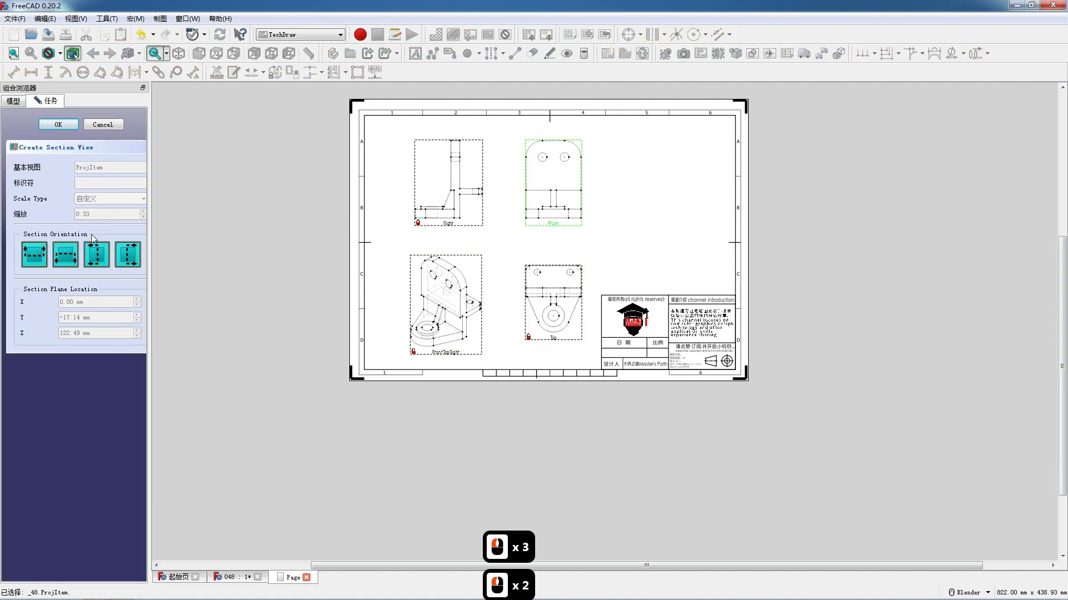
left_click(96, 258)
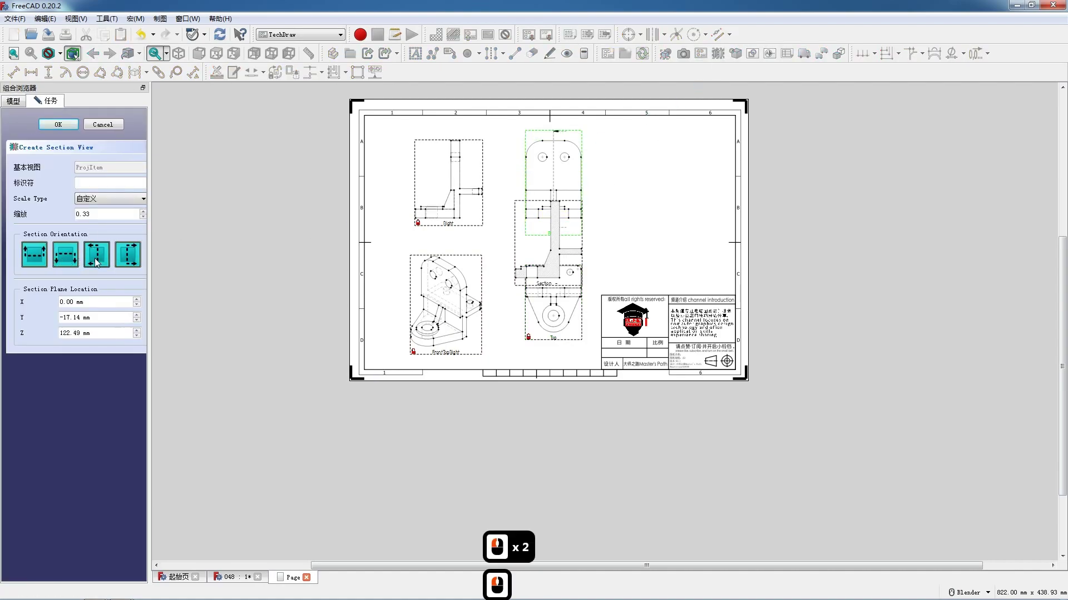
left_click(97, 182)
type("A")
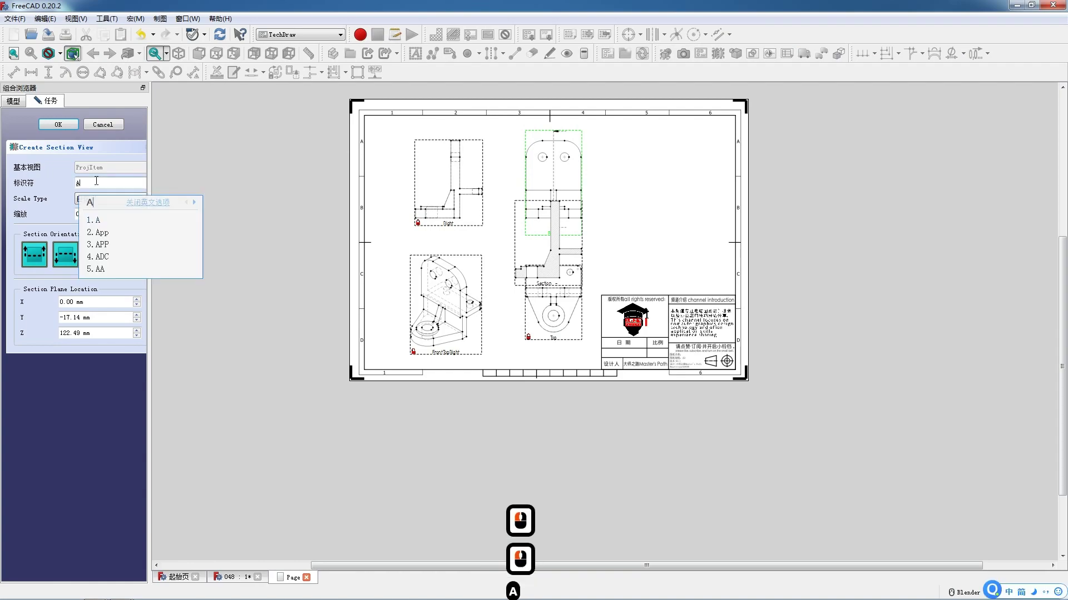
left_click(48, 128)
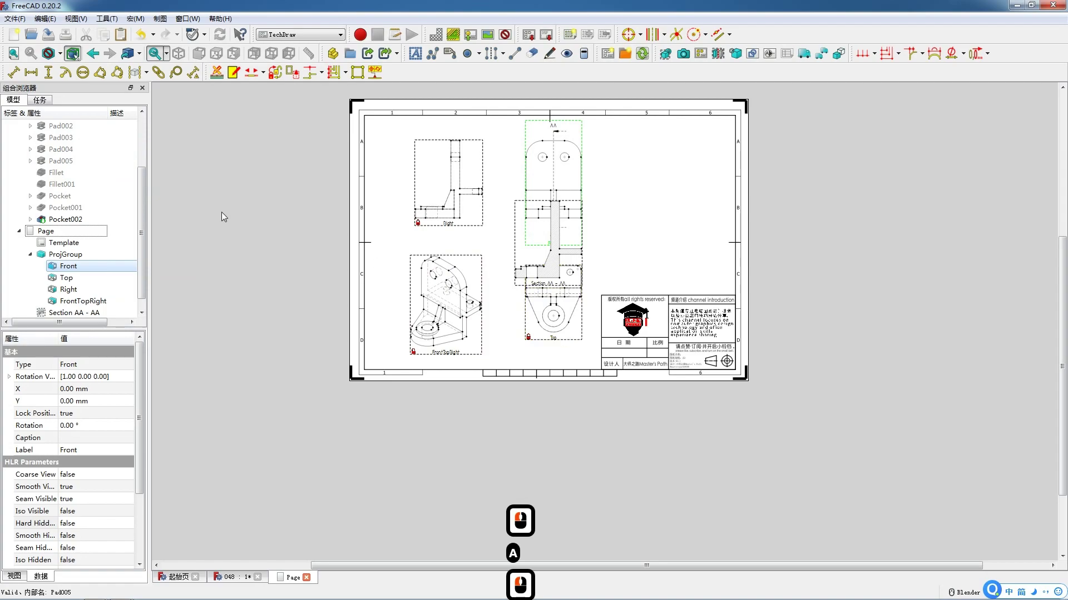
Change the section view's identifier to A and place the view to the right of the Front view, level with it.
double_click(74, 312)
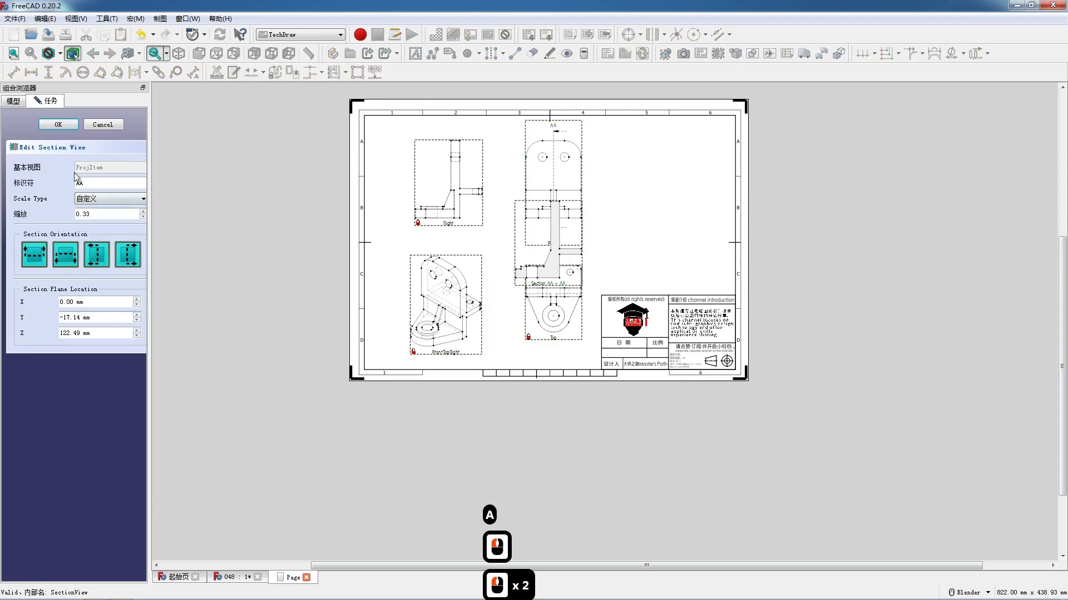
left_click(98, 184)
key("BackSpace")
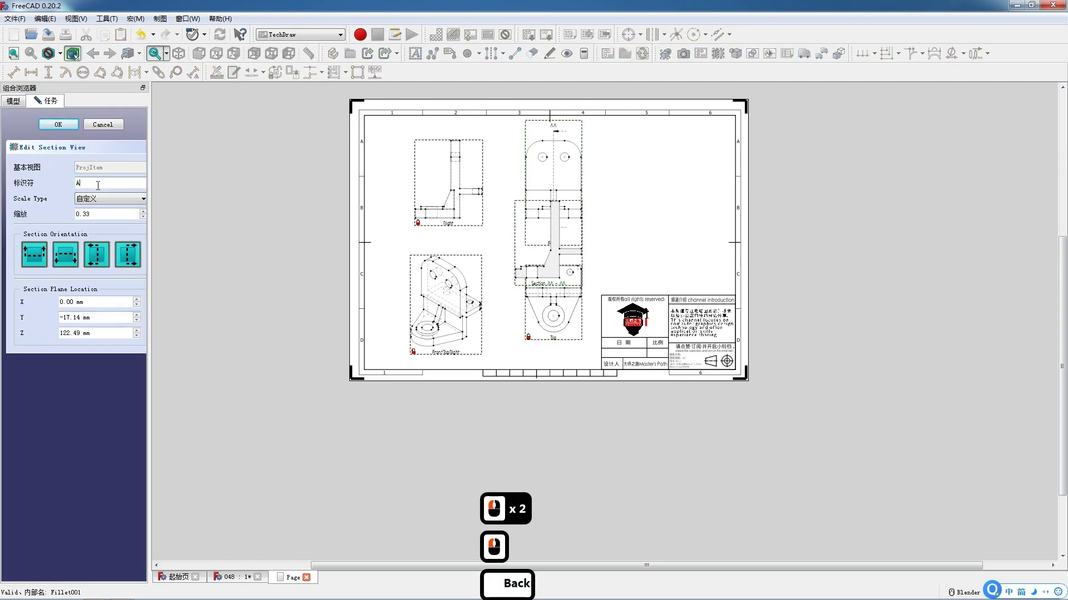
left_click(58, 125)
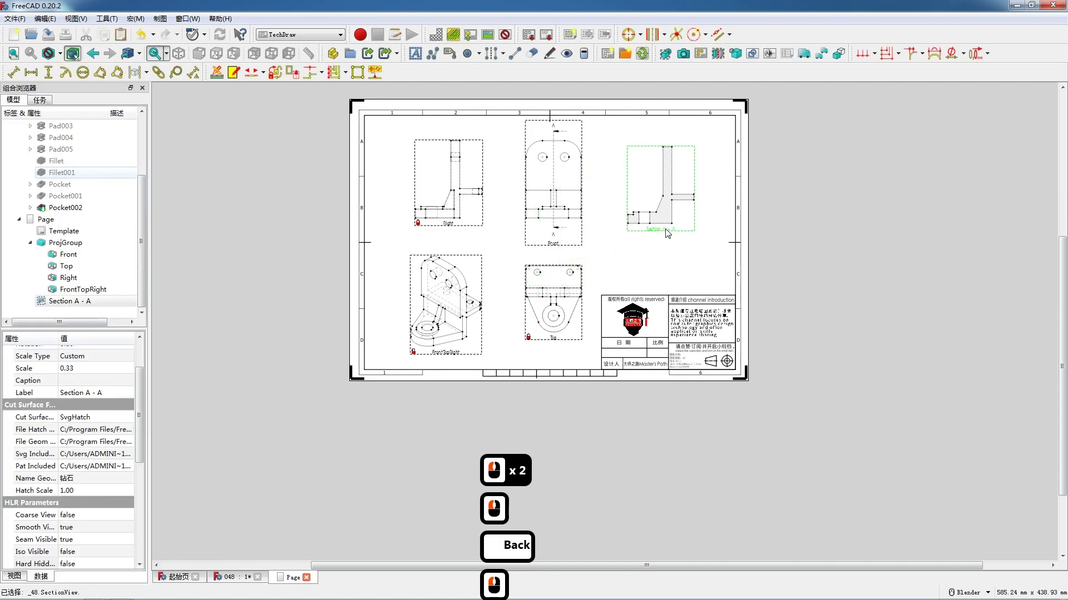
scroll(667, 234, "up", 4)
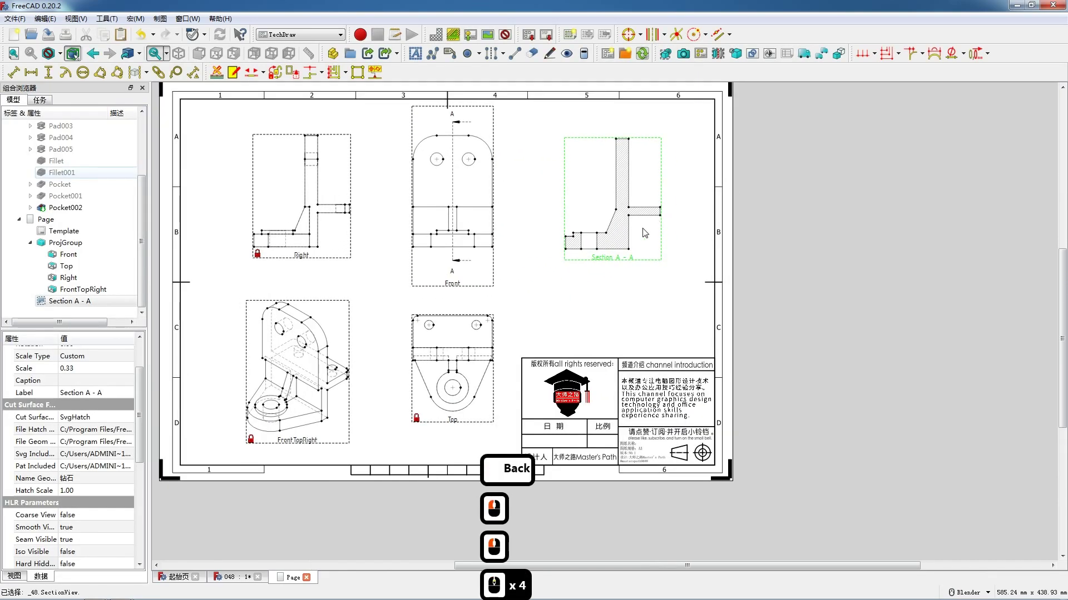
left_click(612, 259)
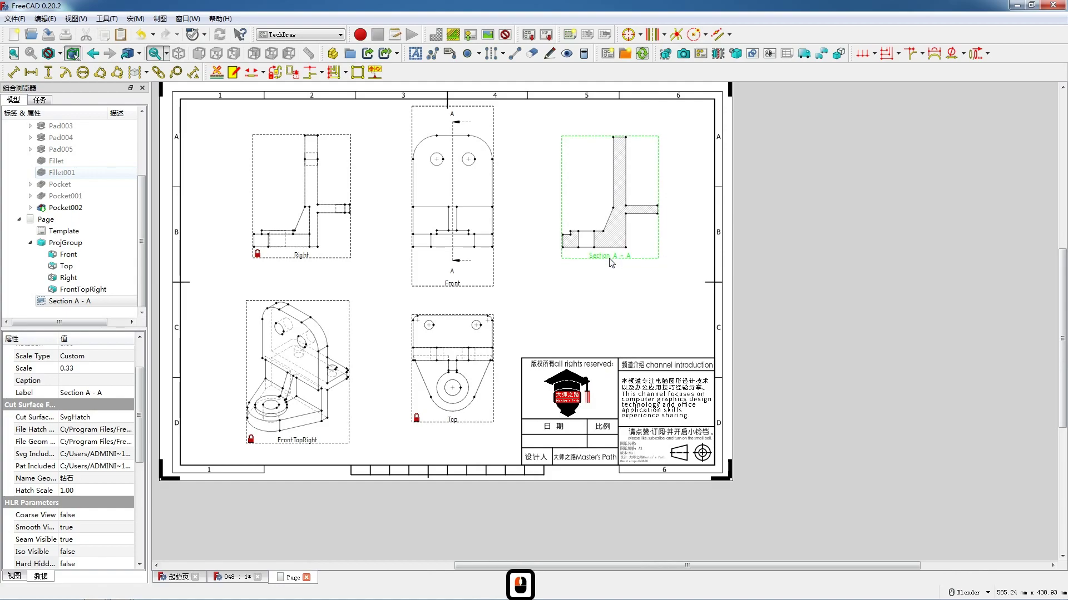
Lock the Section A - A view's position and turn on its hard hidden lines.
left_click(61, 366)
scroll(85, 378, "up", 1)
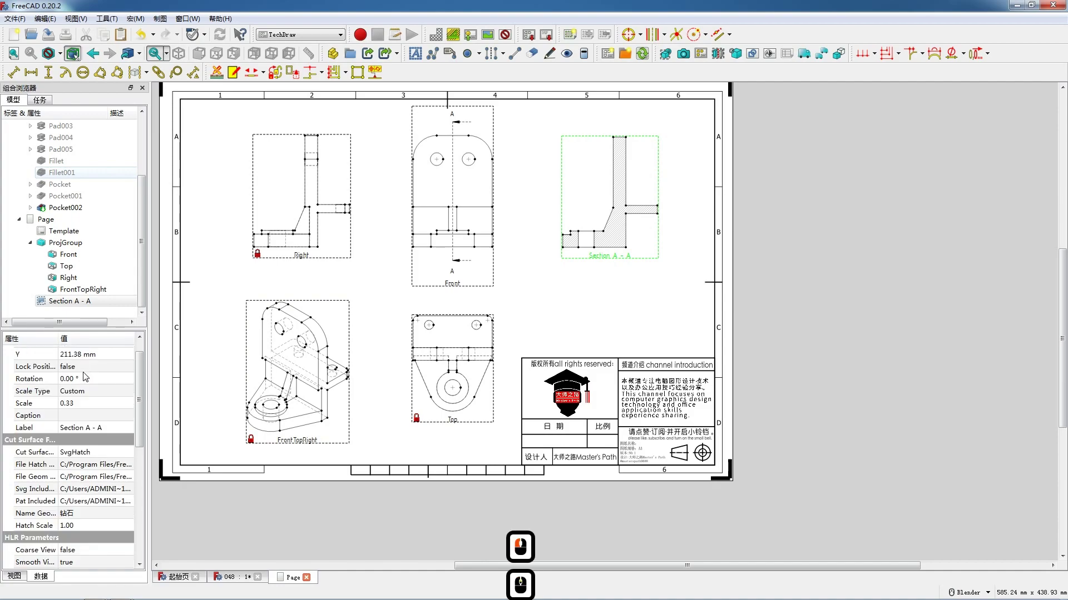
double_click(84, 367)
left_click(85, 367)
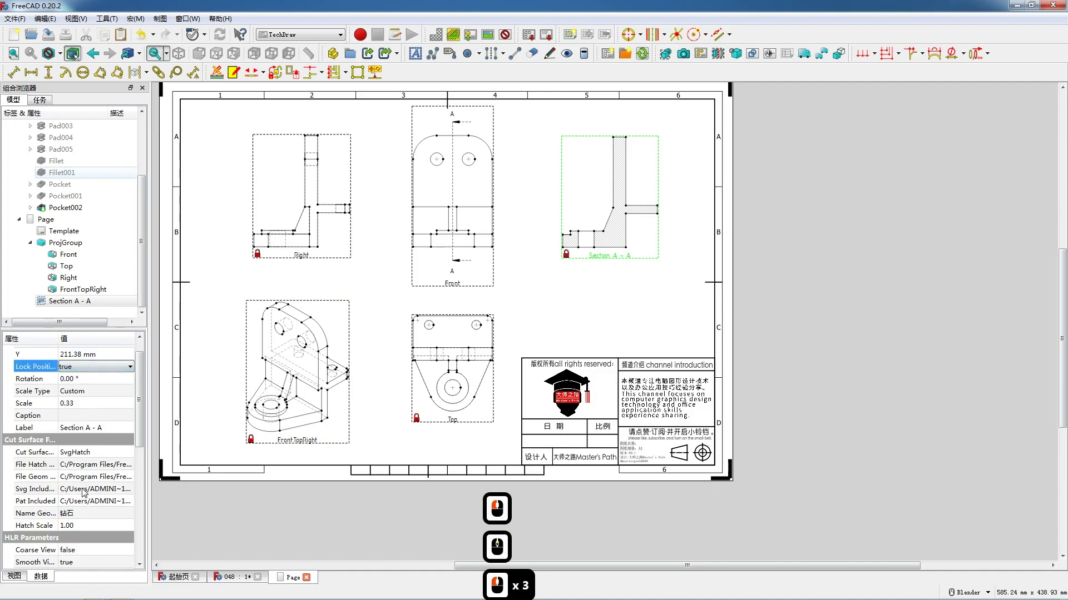
scroll(85, 500, "down", 2)
double_click(77, 531)
left_click(77, 541)
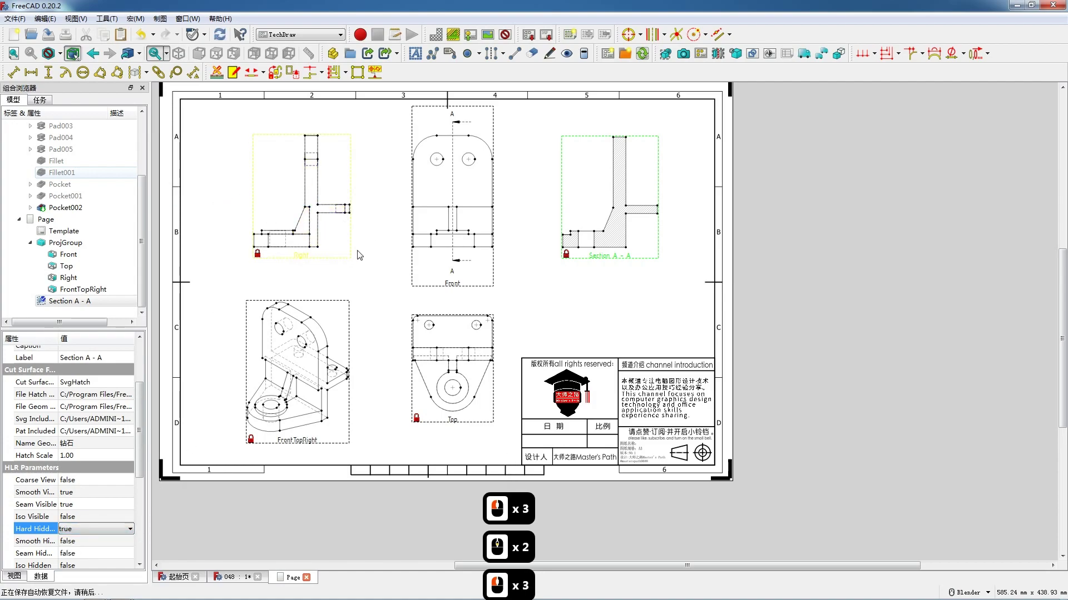
Add circle centerlines to both mounting holes in the Front view.
left_click(439, 165)
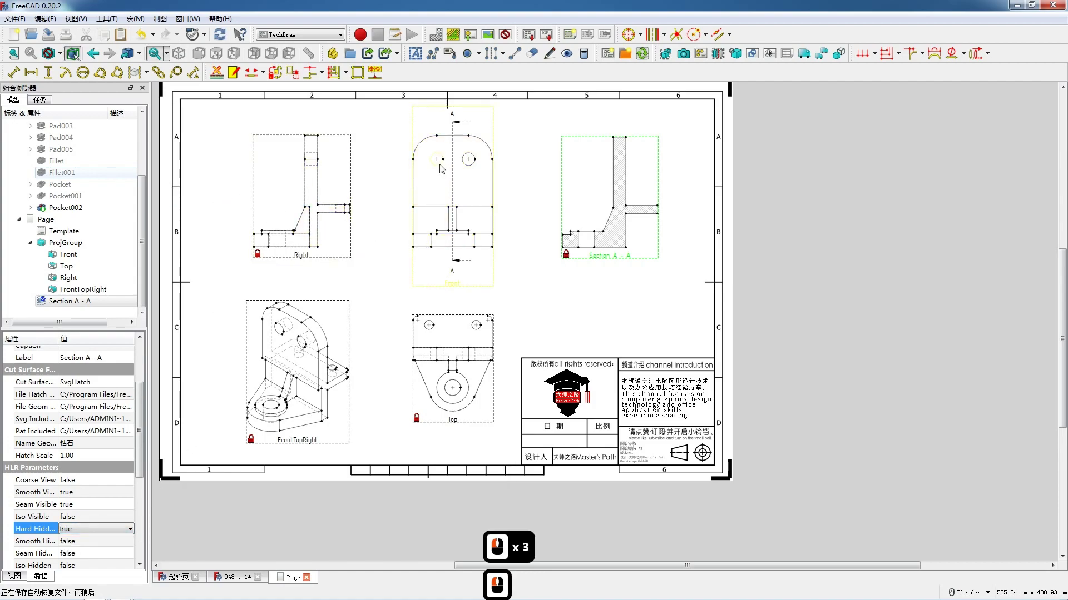
left_click(628, 34)
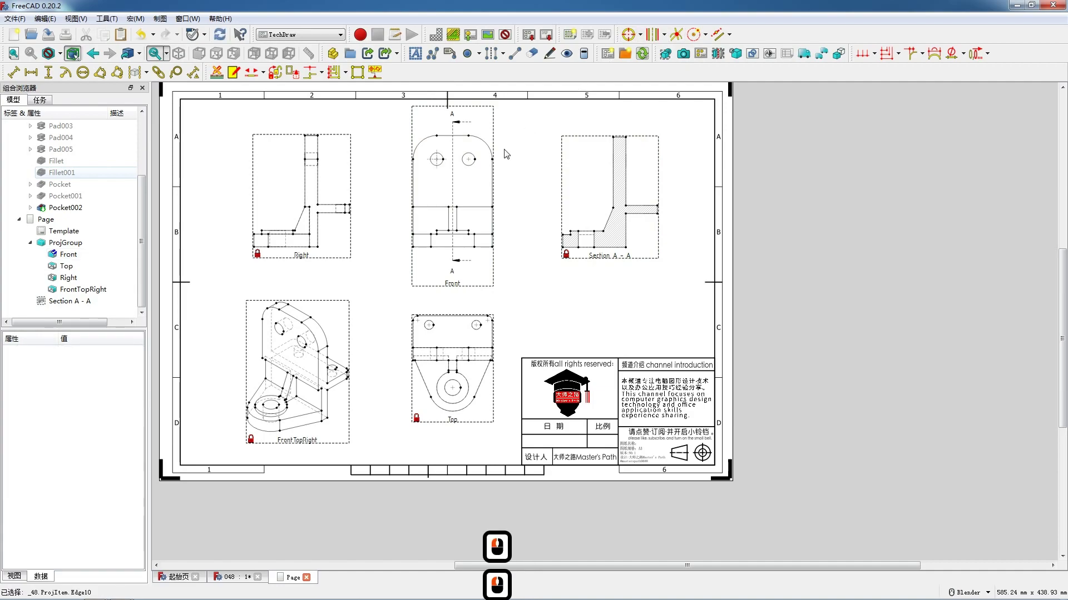
left_click(468, 165)
left_click(628, 35)
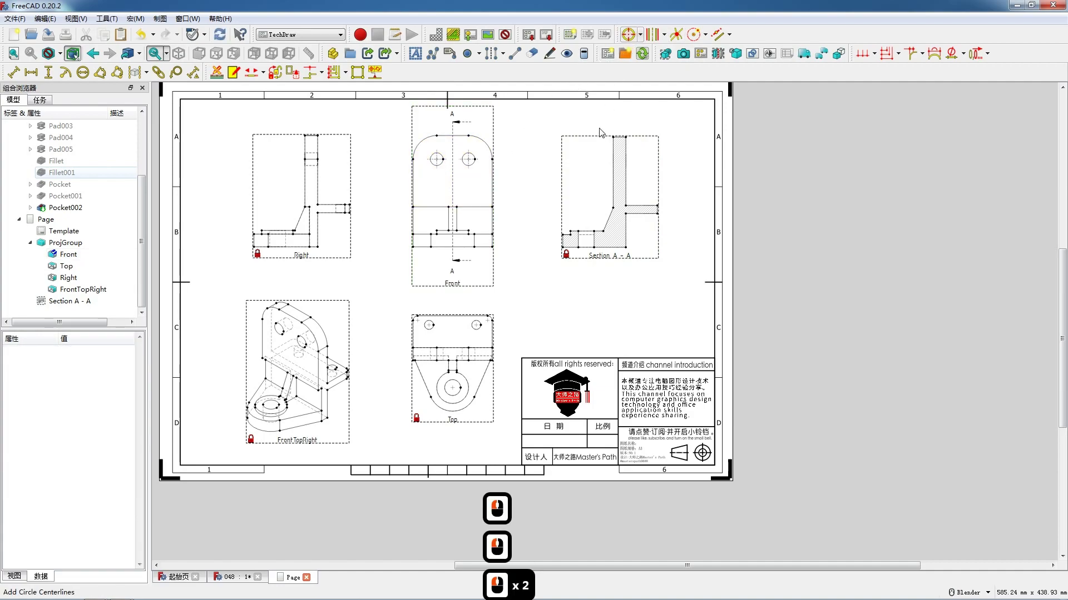
Add circle centerlines to the boss hole and both shelf holes in the Top view.
left_click(437, 387)
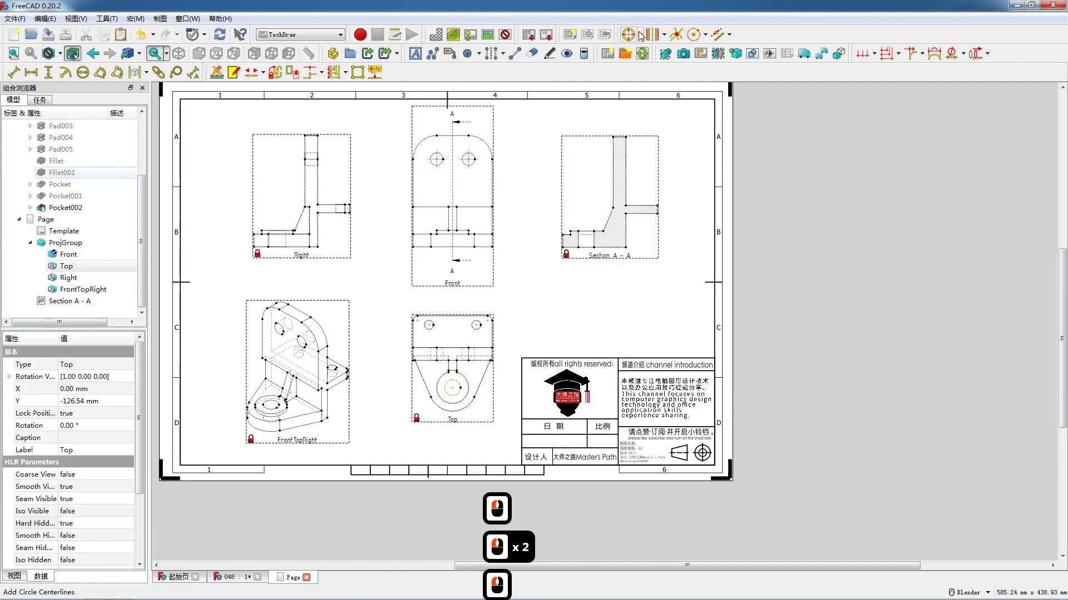
left_click(638, 35)
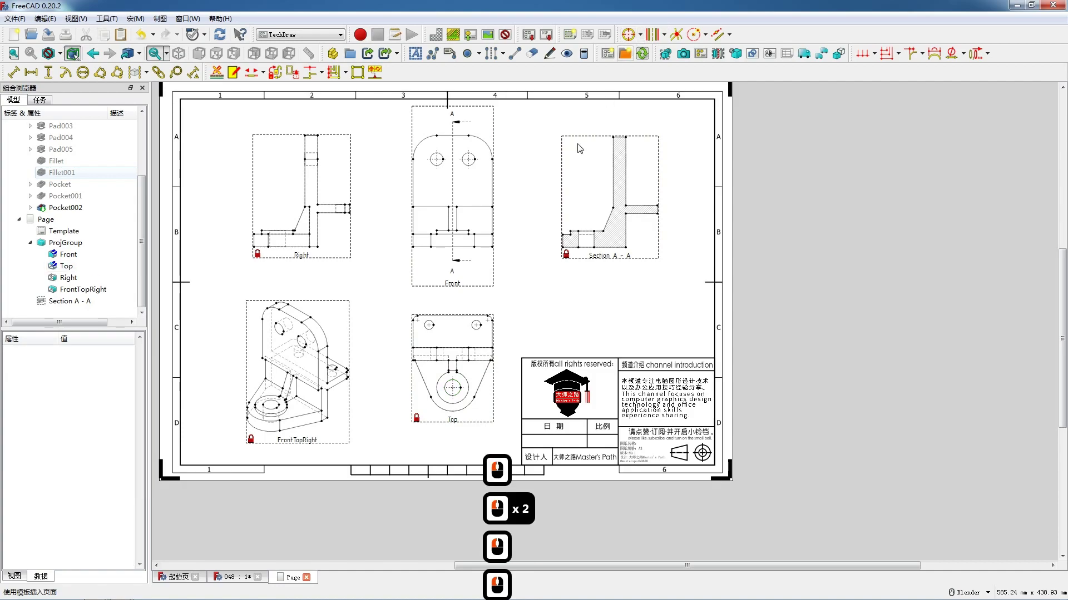
left_click(432, 328)
left_click(638, 35)
left_click(479, 329)
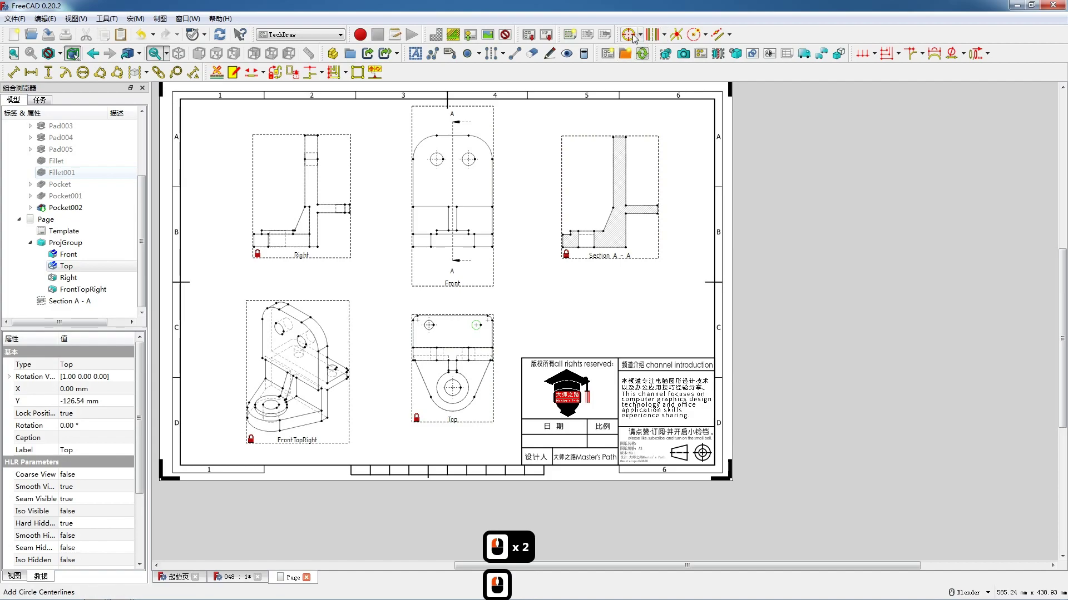
left_click(632, 37)
Create a vertical centerline between the two hidden edges of the boss hole in the Right view.
scroll(301, 230, "up", 7)
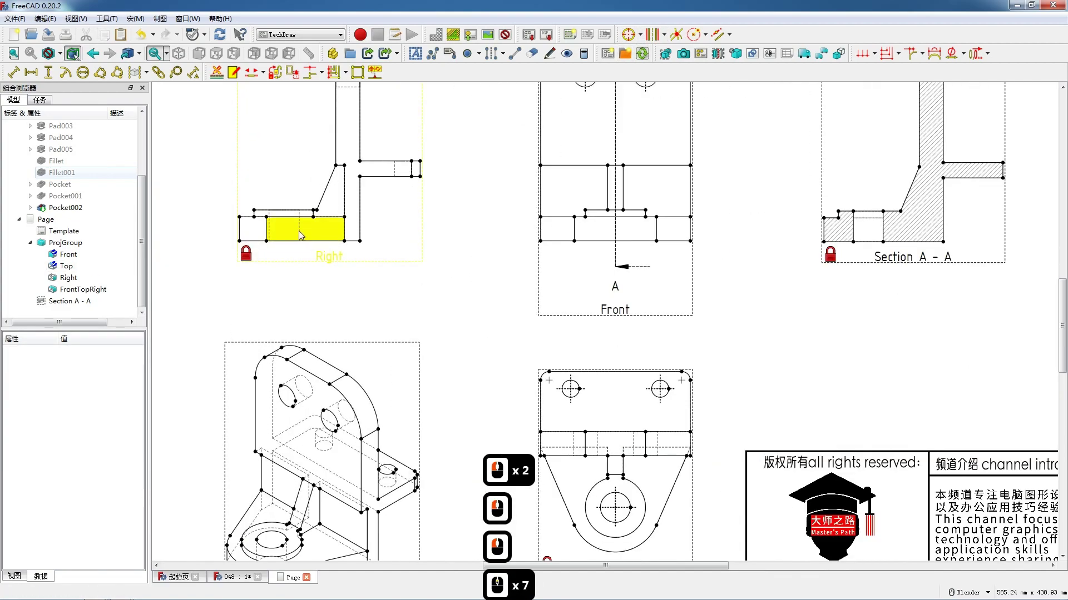
left_click(300, 229)
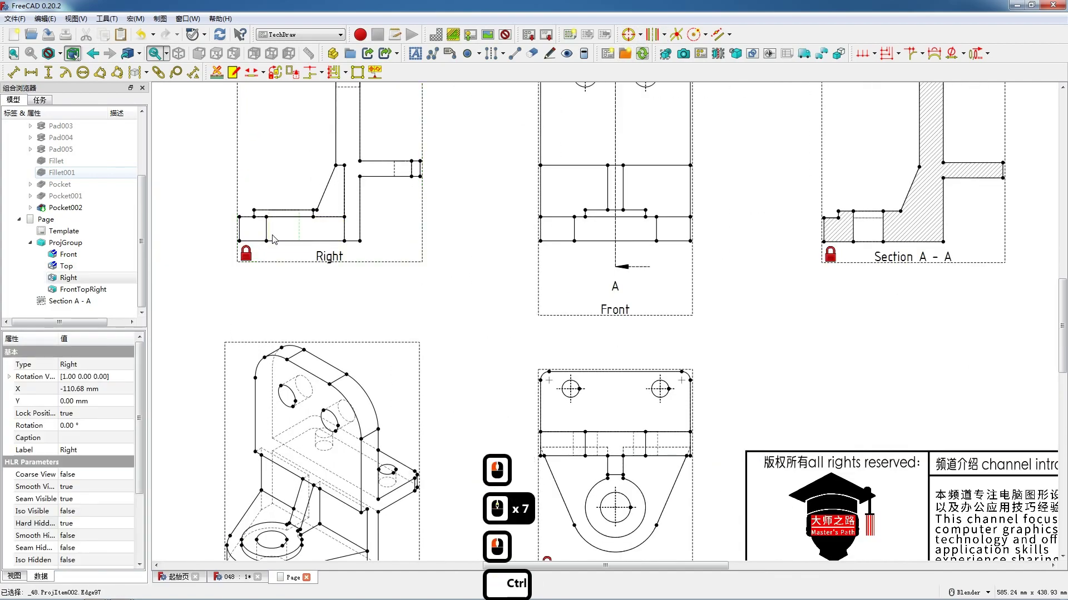
left_click(269, 236, "ctrl")
left_click(624, 53)
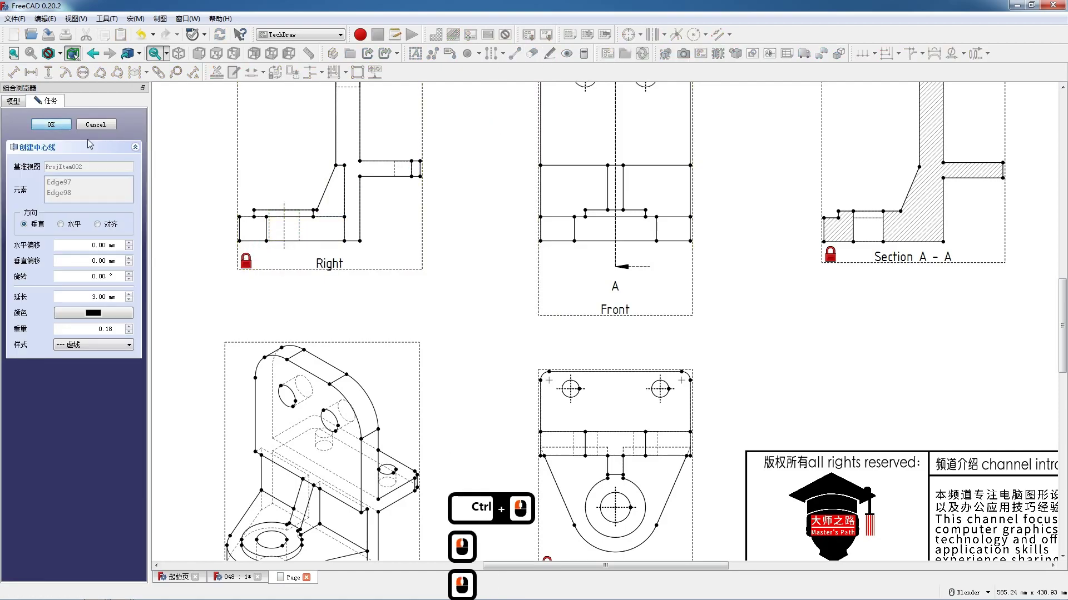
left_click(63, 125)
Create a vertical centerline between the two edges of the boss hole in the Section A - A view.
scroll(431, 291, "down", 4)
left_click(725, 254)
left_click(725, 249, "ctrl")
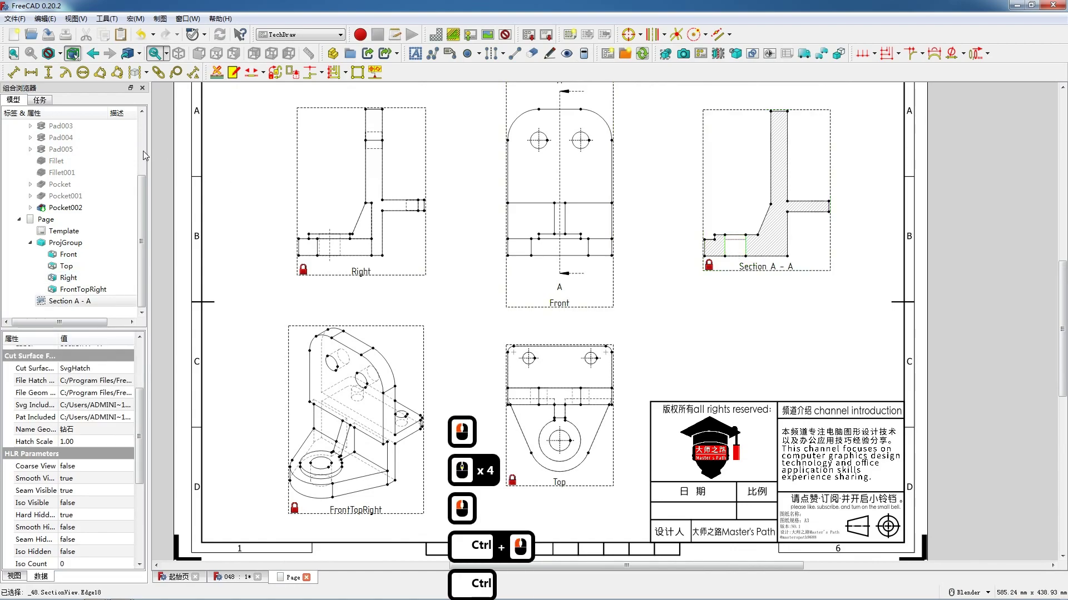
left_click(490, 53)
left_click(50, 124)
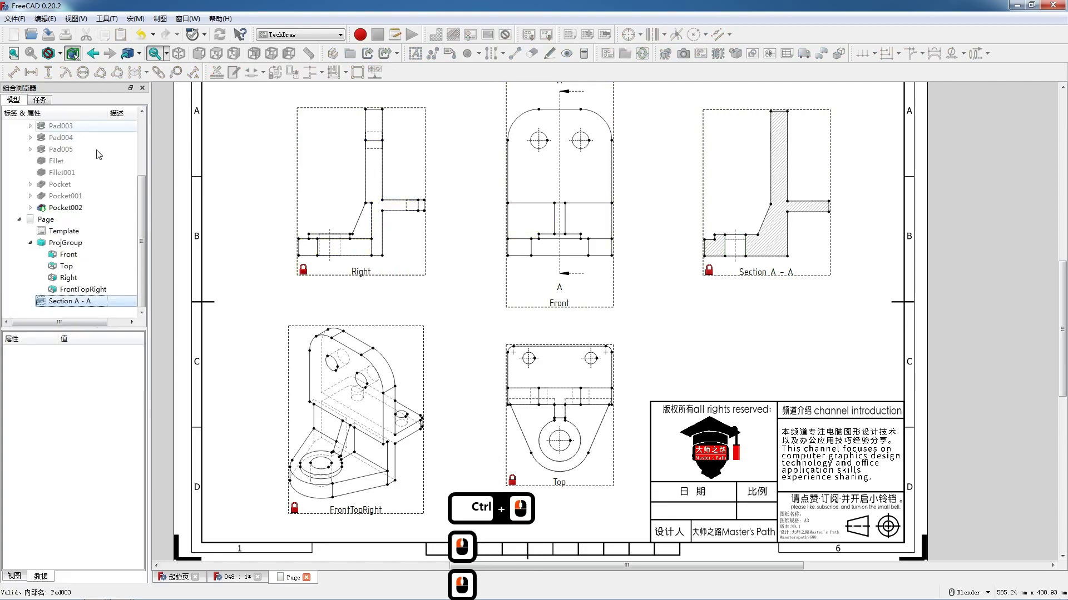
Dimension the overall horizontal width between the base's lower corners in the Front view and place the dimension below the section arrow.
scroll(469, 309, "down", 1)
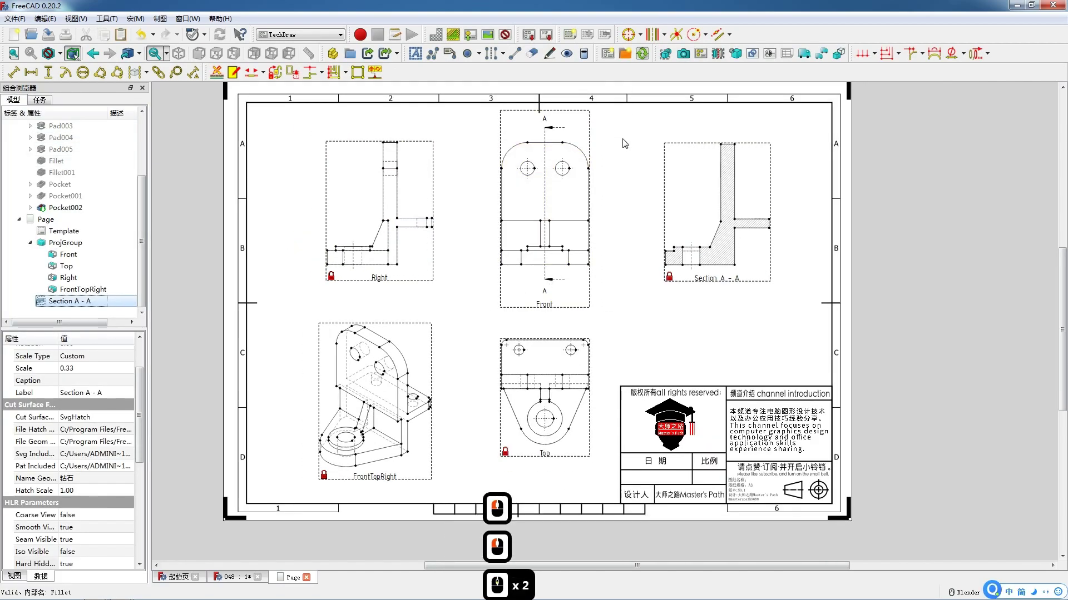
scroll(624, 143, "up", 6)
scroll(569, 367, "up", 3)
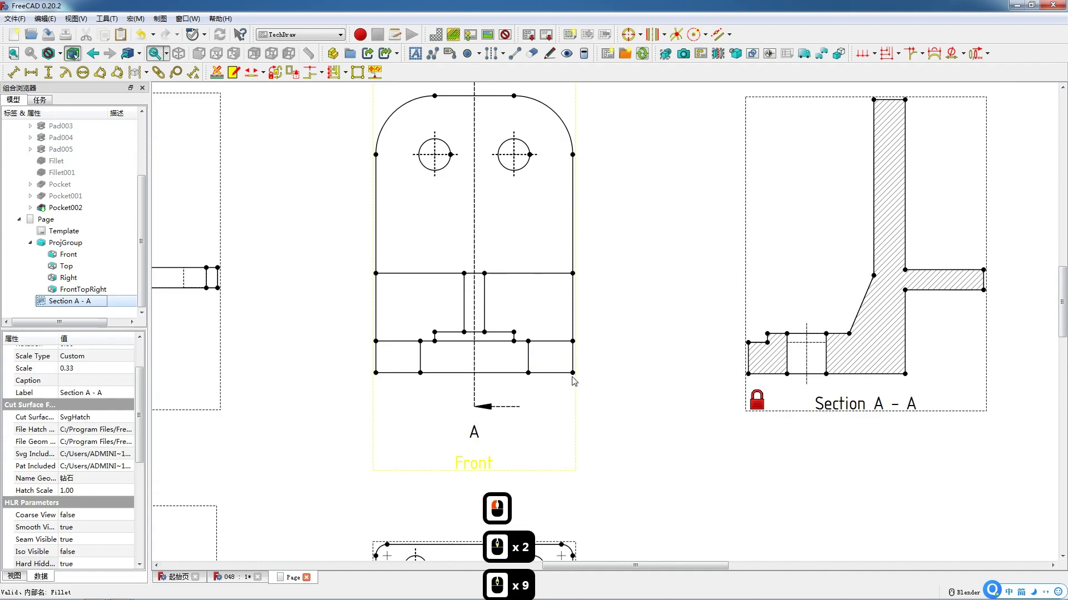
left_click(572, 373)
left_click(376, 372, "ctrl")
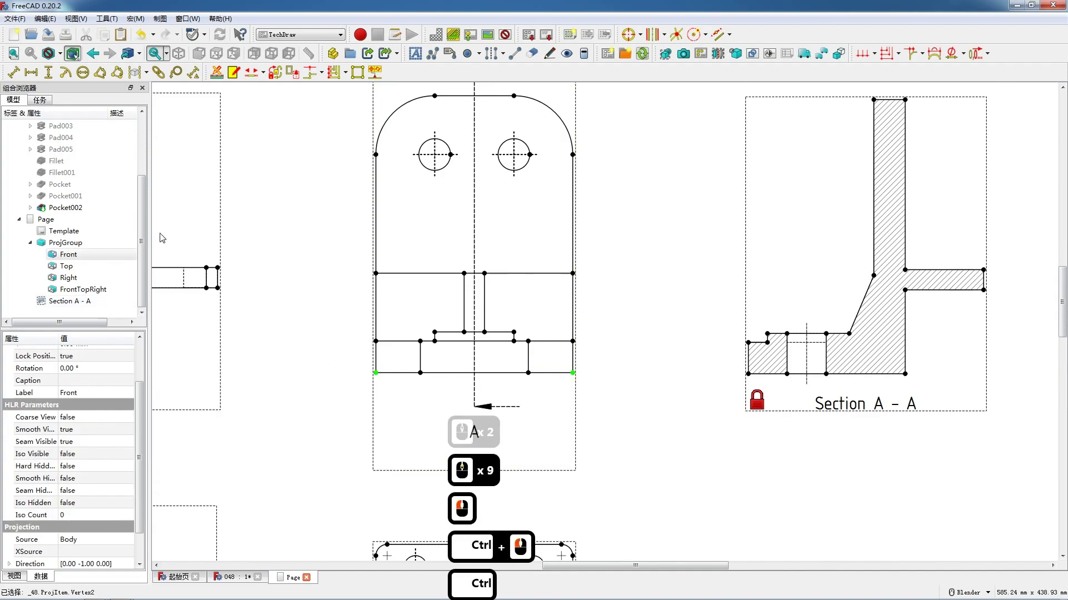
key("h")
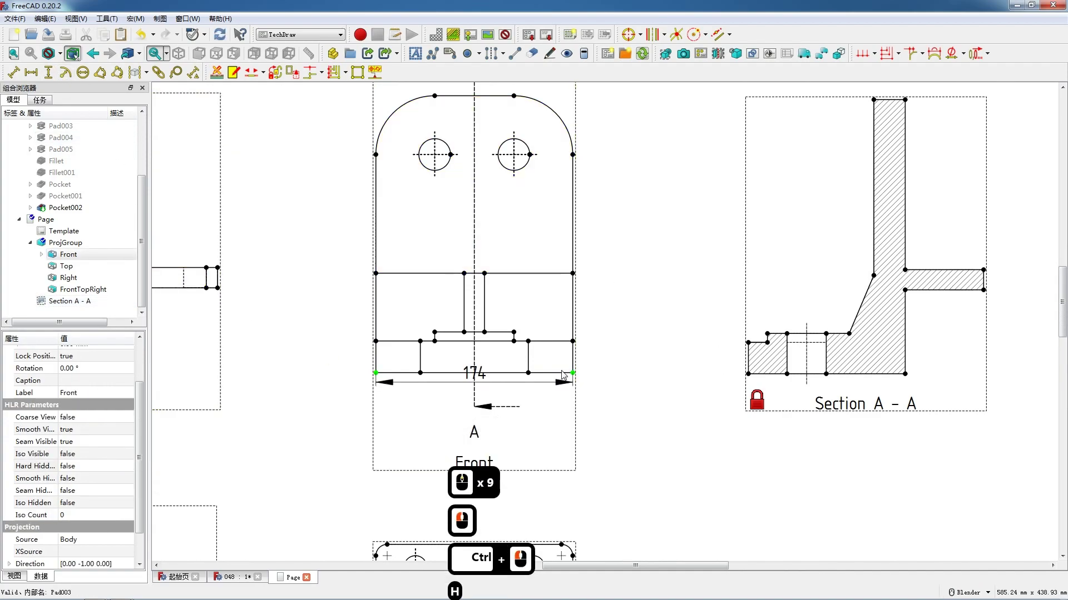
left_click_drag(474, 375, 477, 448)
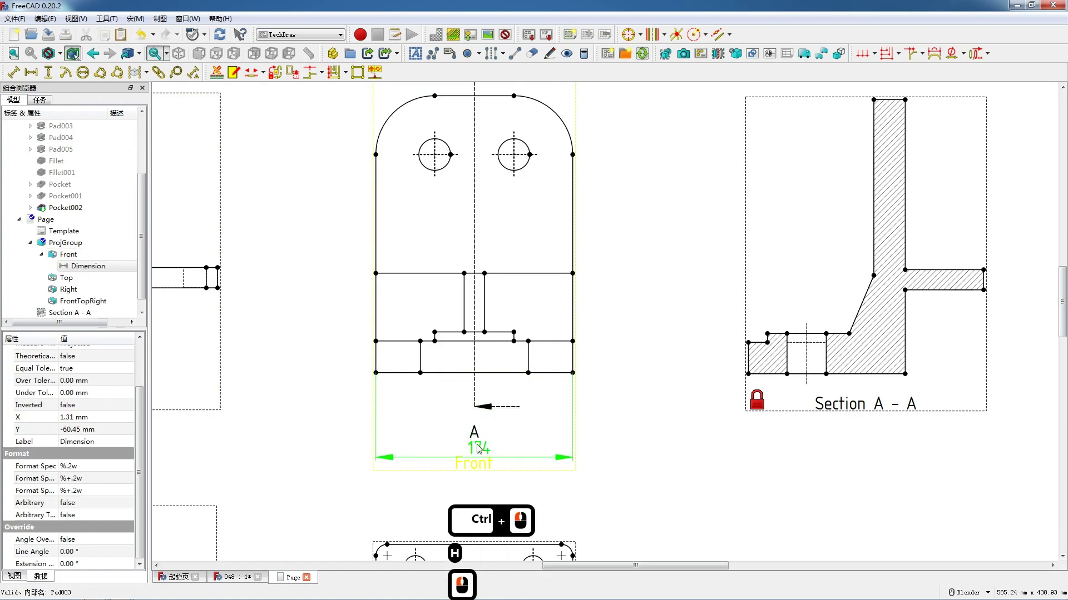
Dimension the raised boss's height vertically in the Front view, placing the text above and to the left of its left edge.
left_click(436, 340)
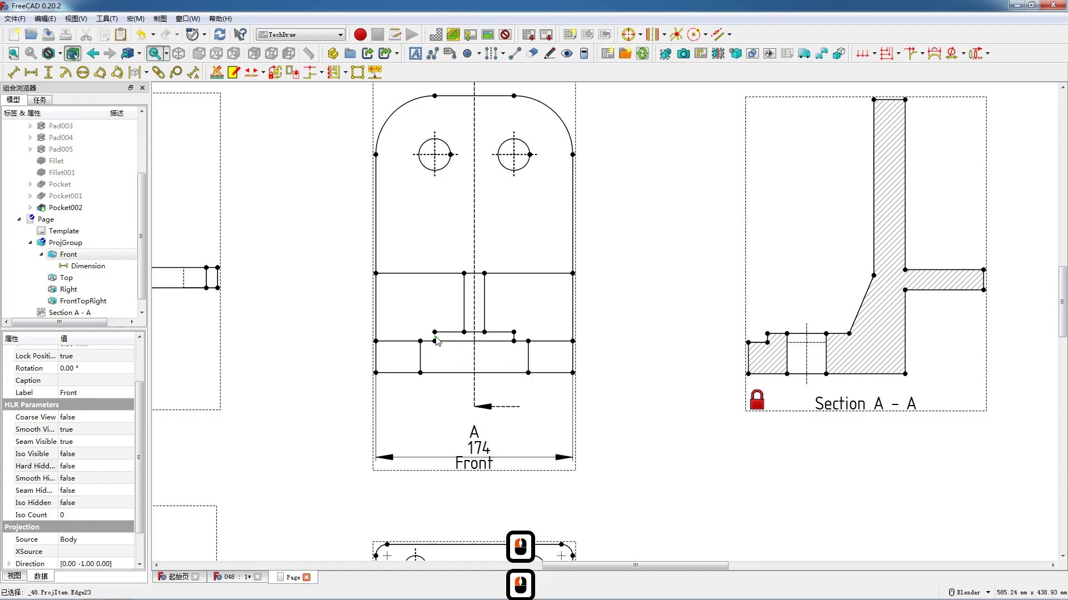
key("shift+v")
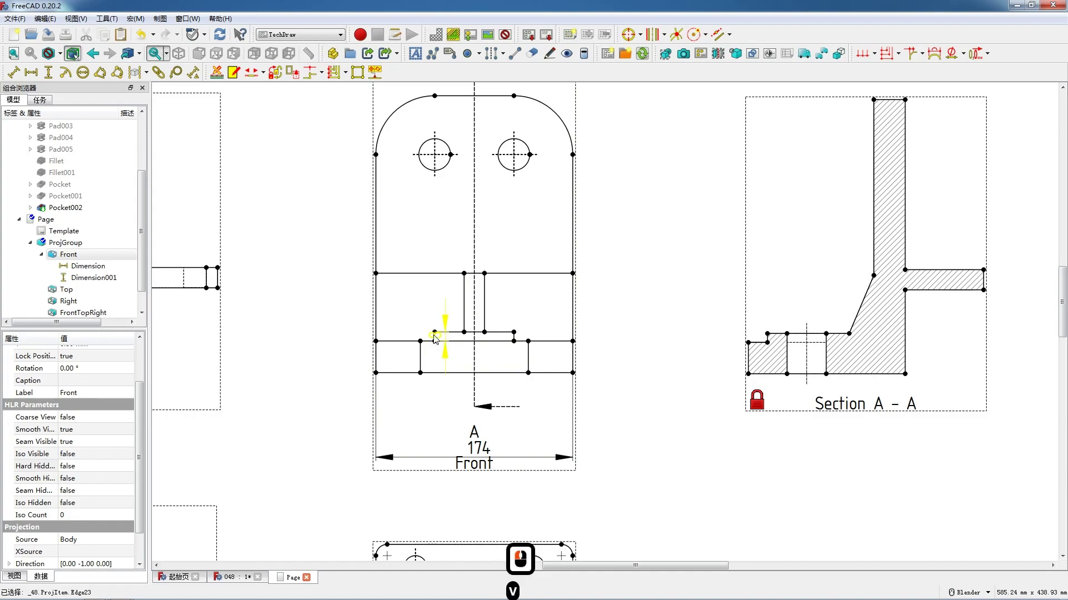
left_click_drag(435, 339, 421, 338)
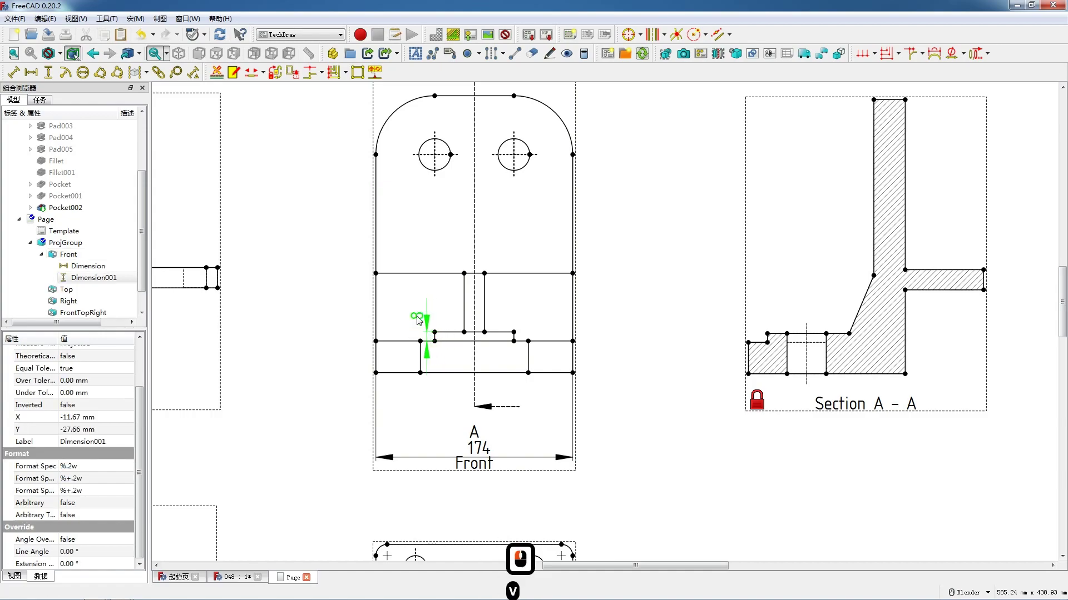
left_click_drag(416, 312, 416, 312)
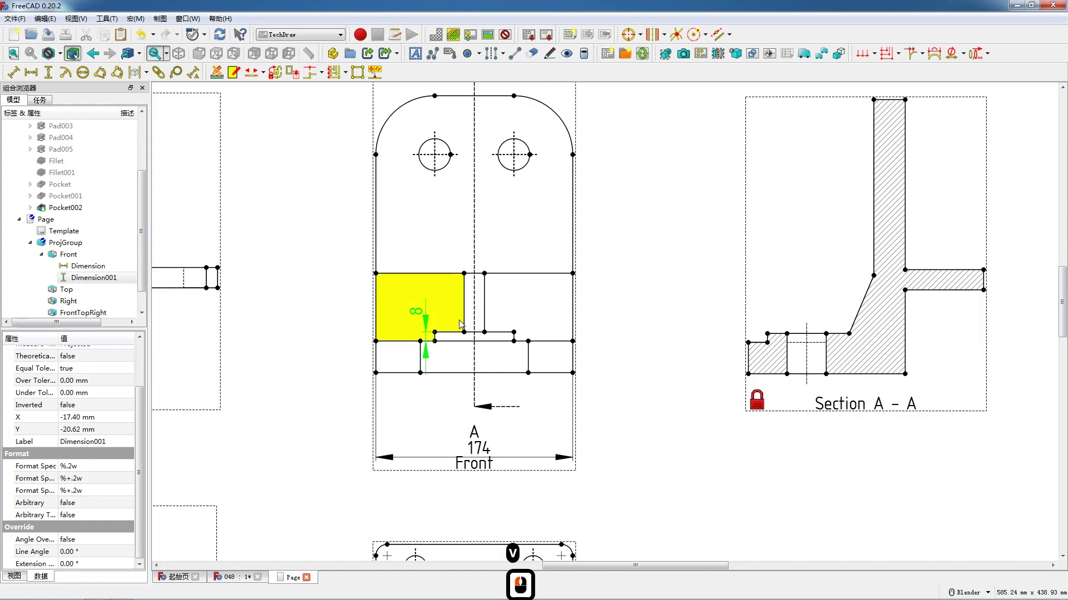
Dimension the base thickness and the vertical distance from base top to rib top in the Front view, aligned right of the outline.
left_click(572, 321)
key("shift+v")
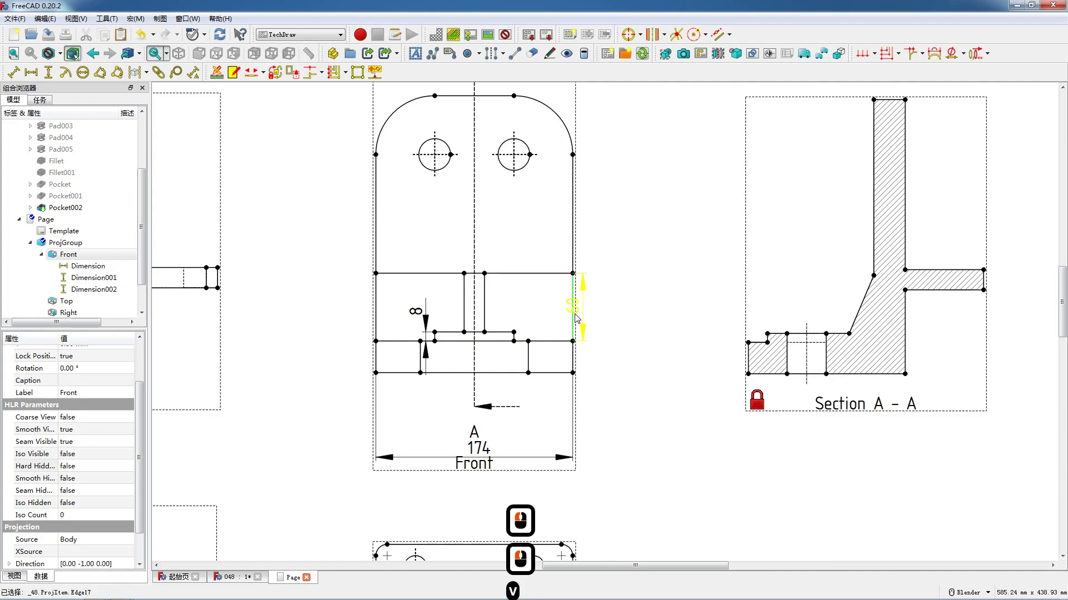
left_click(578, 351)
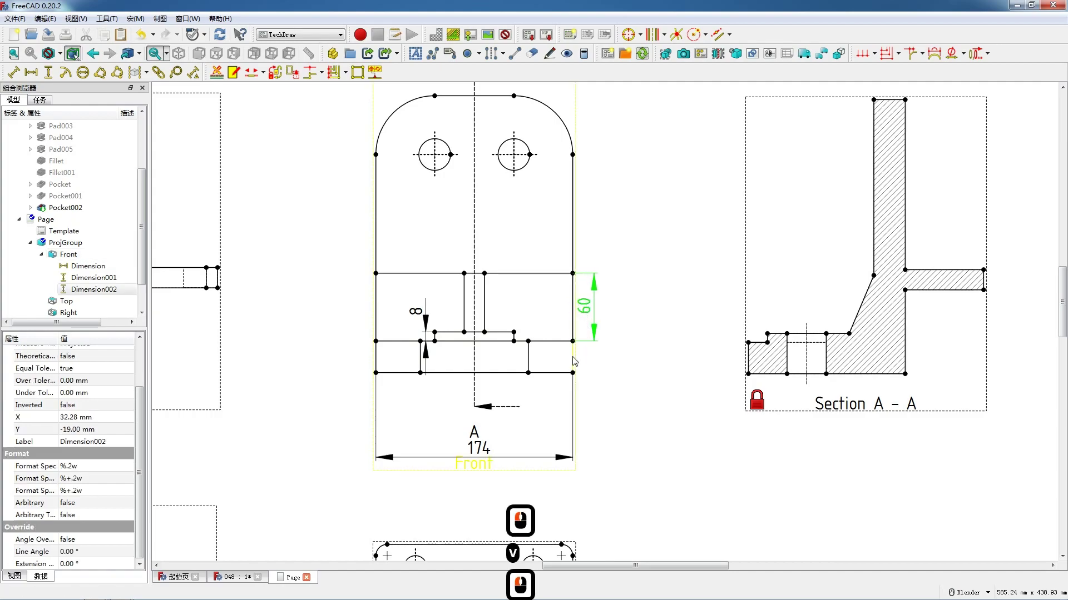
left_click(573, 356)
key("shift+v")
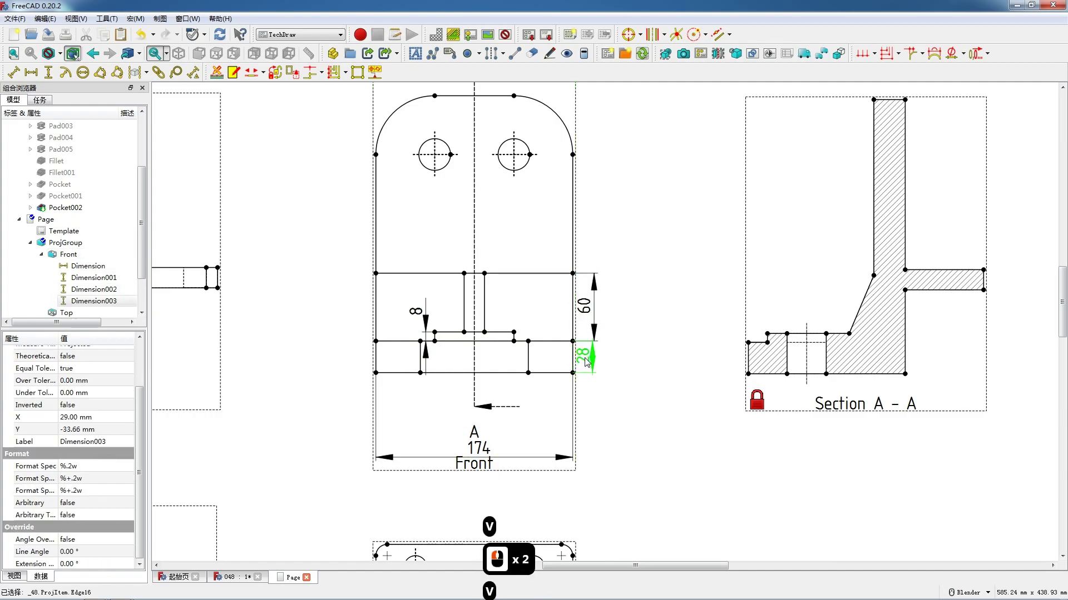
left_click_drag(588, 363, 593, 363)
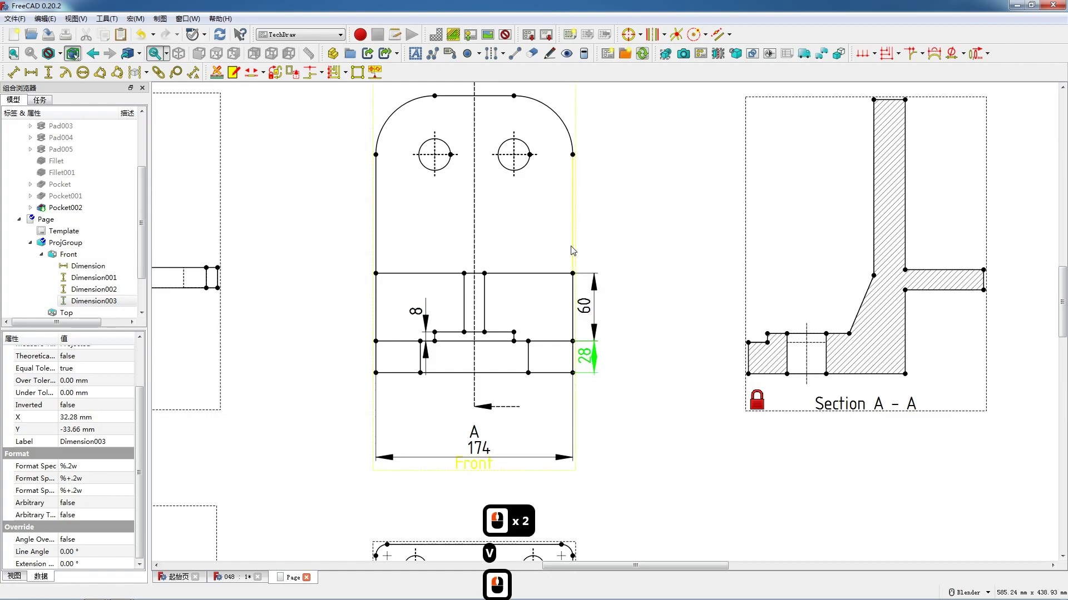
left_click(574, 274)
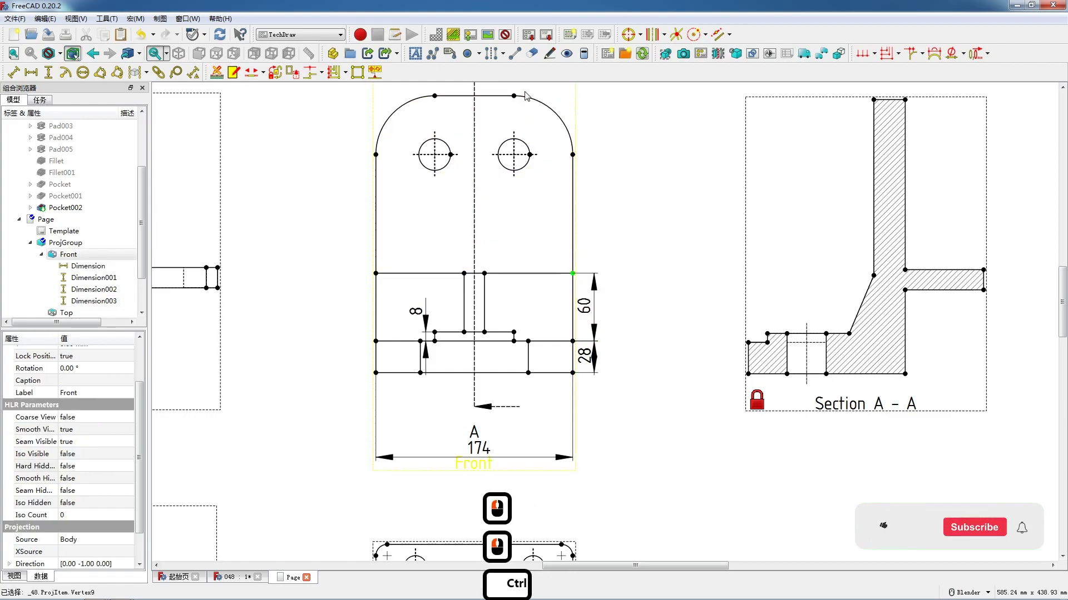
key("shift+v")
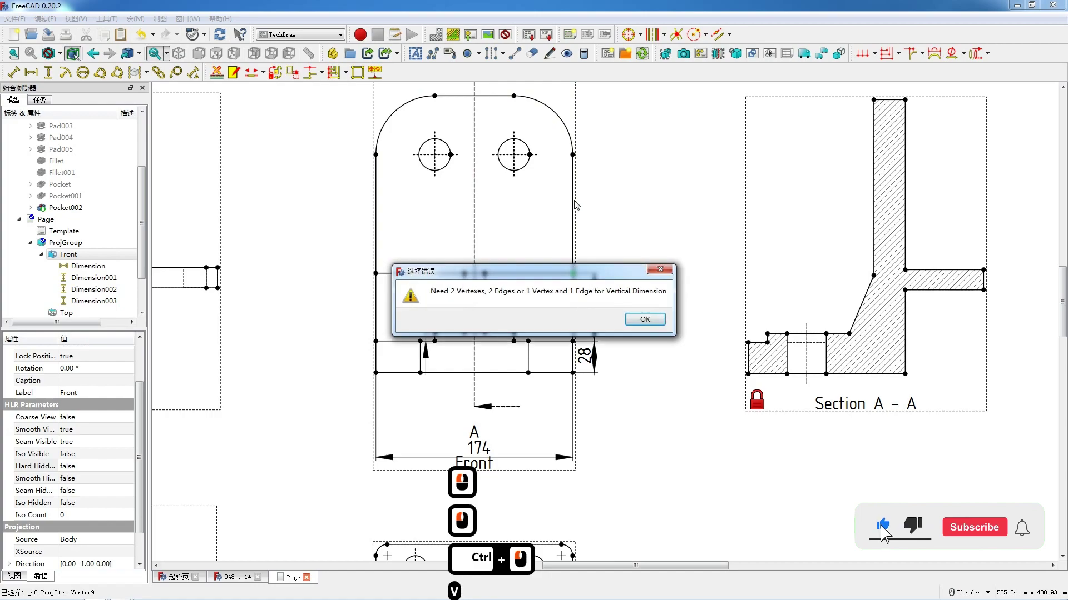
left_click(632, 322)
left_click(620, 245)
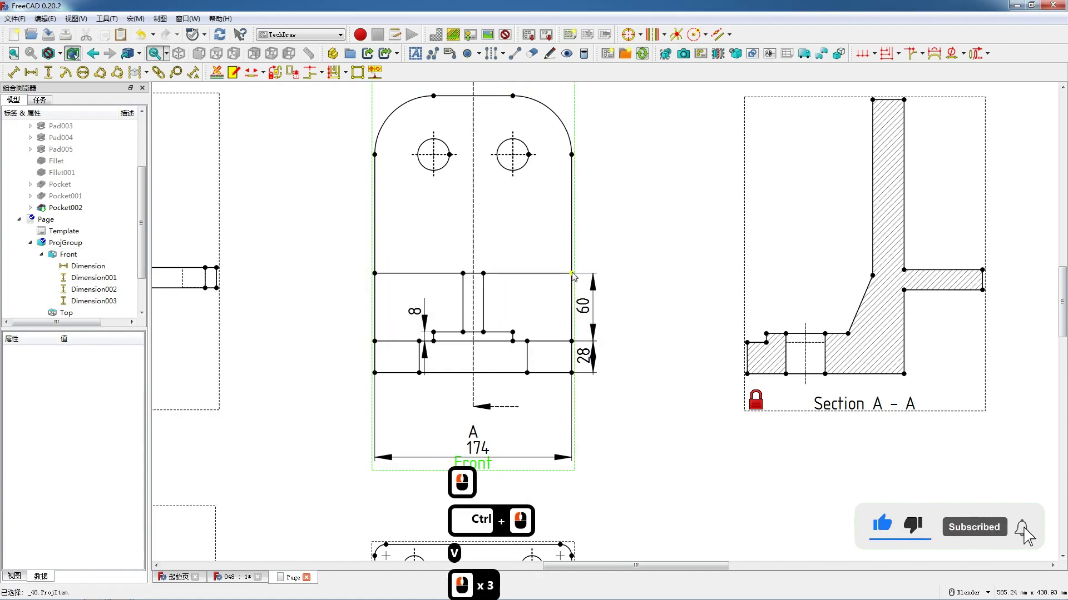
Dimension the vertical distance from the rib's top level to the plate's top edge in the Front view, in line with the dimensions below.
left_click(571, 274)
left_click(512, 95, "ctrl")
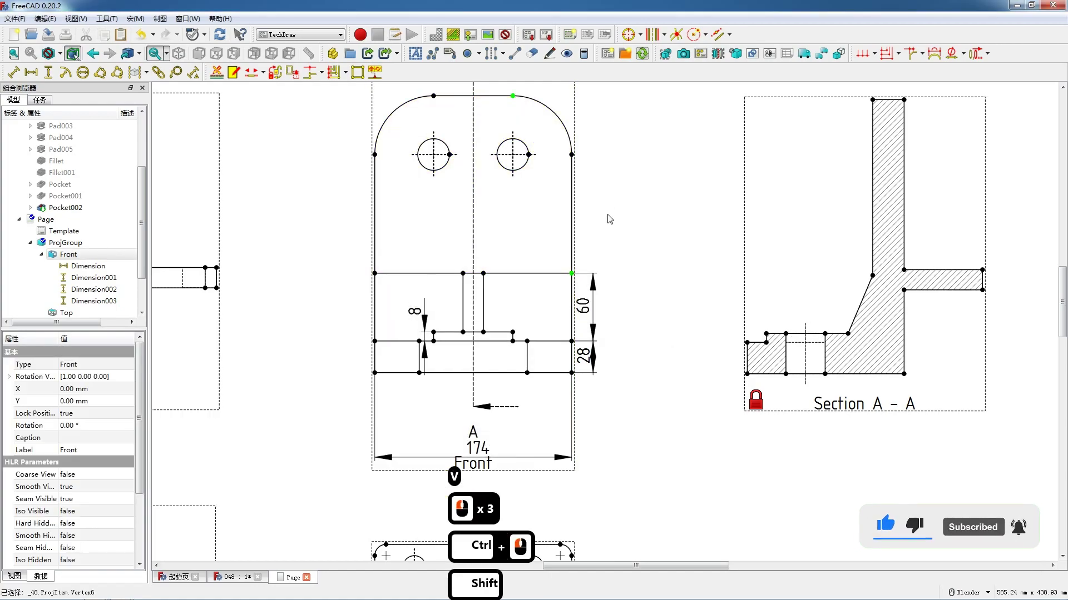
key("shift+v")
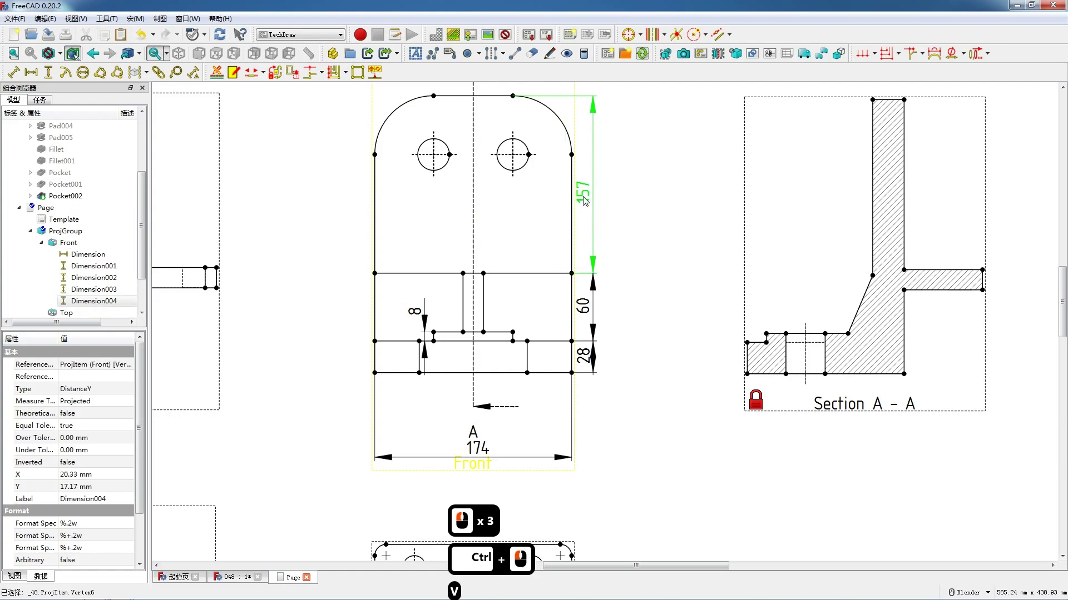
Dimension the bracket's overall height in the Front view and place it outside the chain of vertical dimensions.
left_click(513, 96)
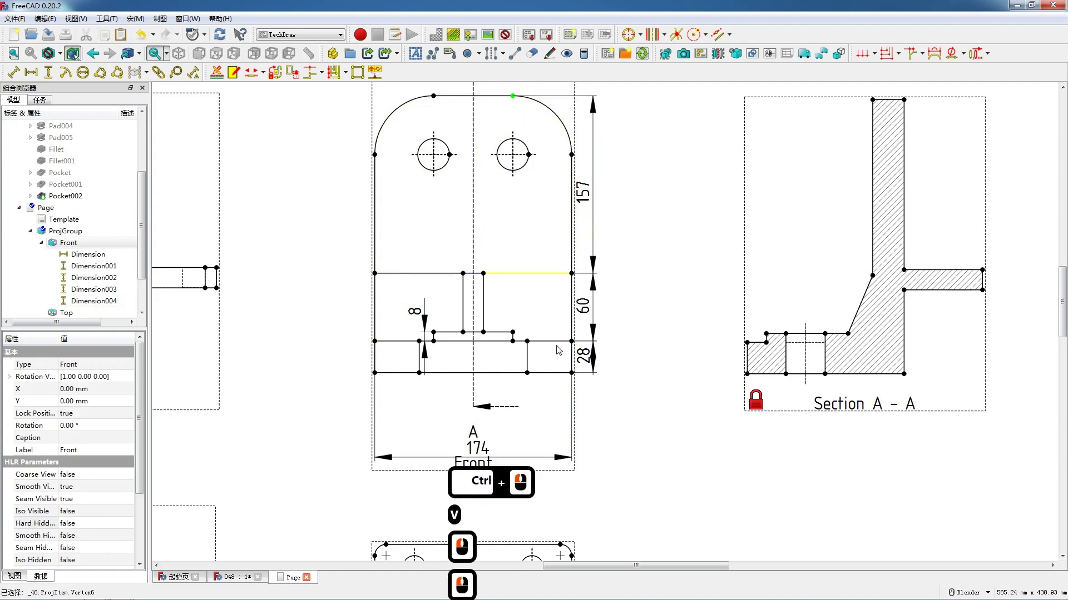
left_click(571, 373, "ctrl")
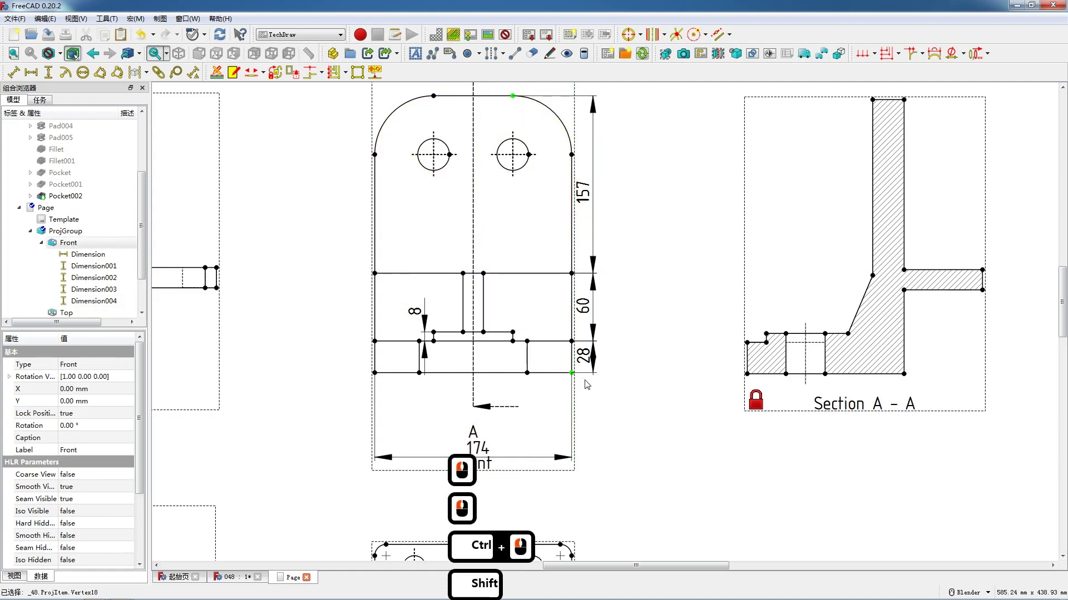
key("shift+v")
left_click_drag(554, 244, 611, 250)
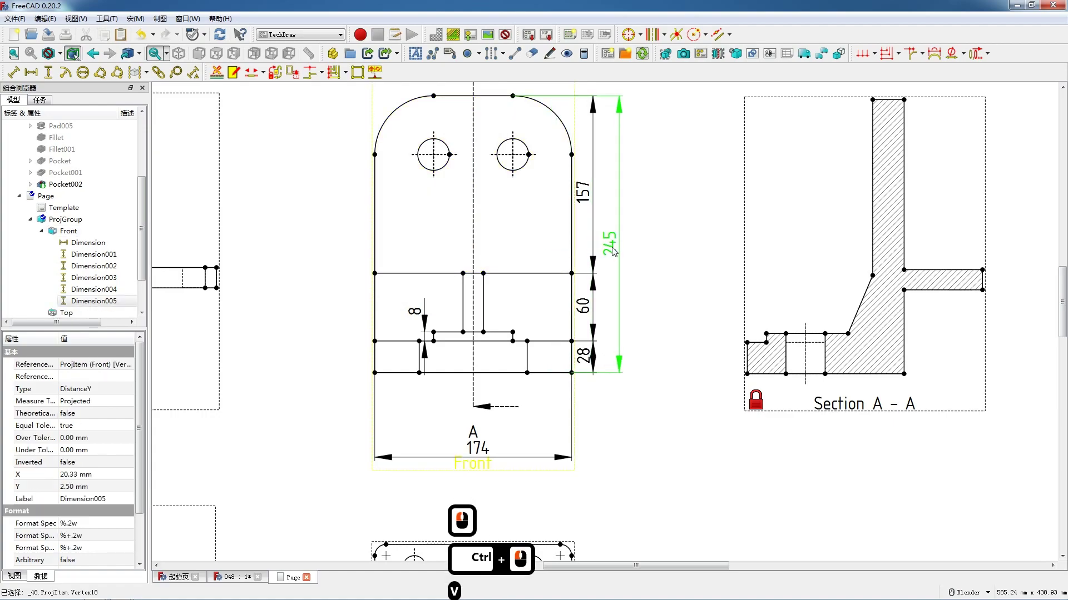
Add a radius dimension to the Front view's left mounting hole and place it outside the plate's upper-left corner.
left_click(417, 151)
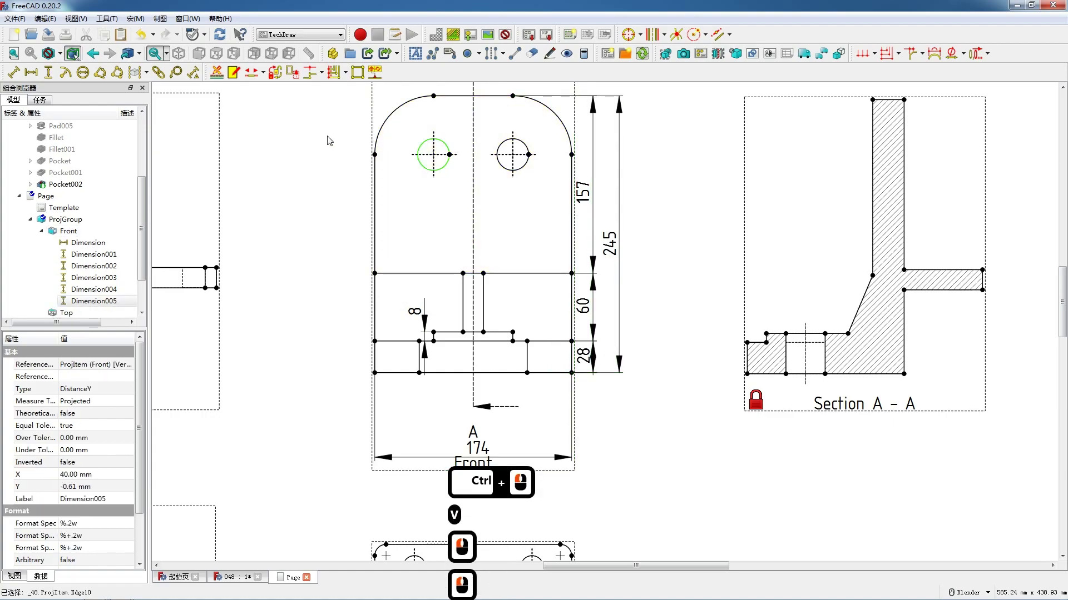
left_click(66, 72)
left_click_drag(503, 222, 393, 113)
Add a radius dimension to the plate's upper-left rounded corner in the Front view and place it outside the arc.
left_click(397, 115)
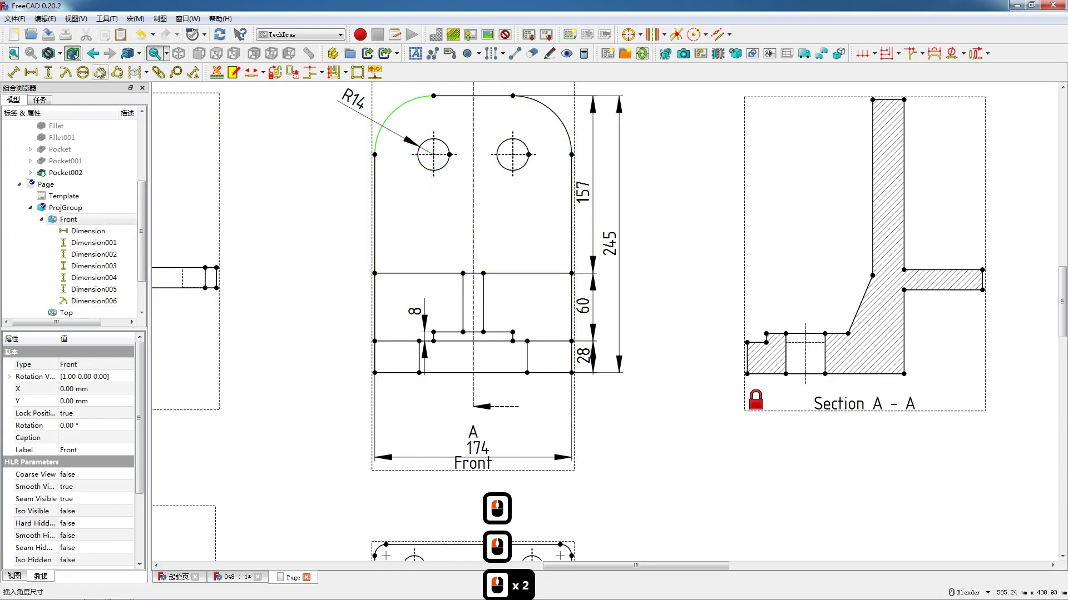
scroll(412, 295, "down", 2)
left_click_drag(463, 254, 395, 117)
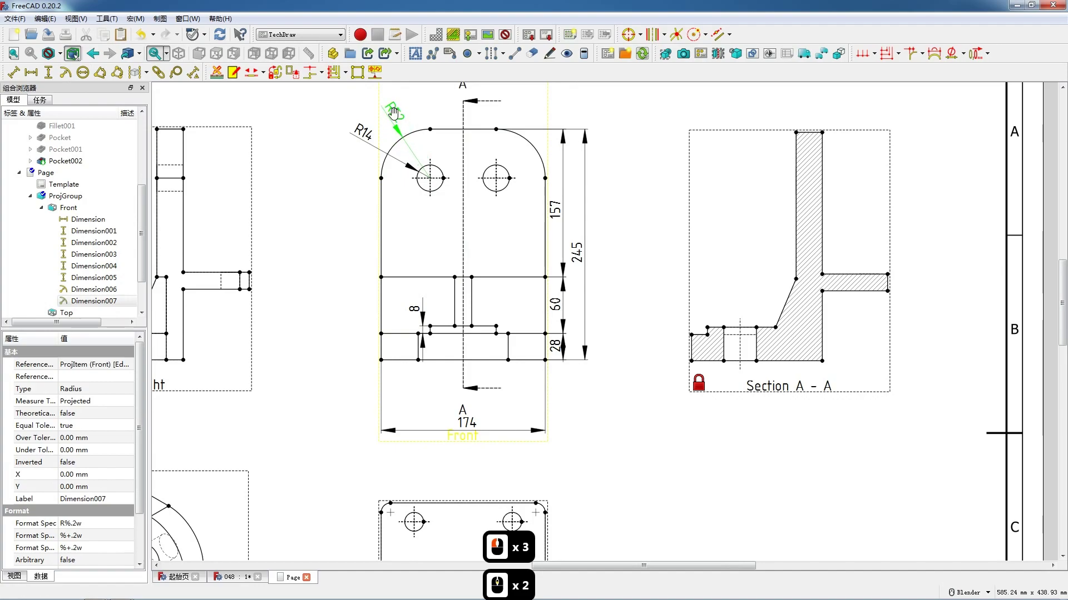
Dimension the rib's width horizontally in the Front view and place it just above the rib's top edge.
left_click(458, 278)
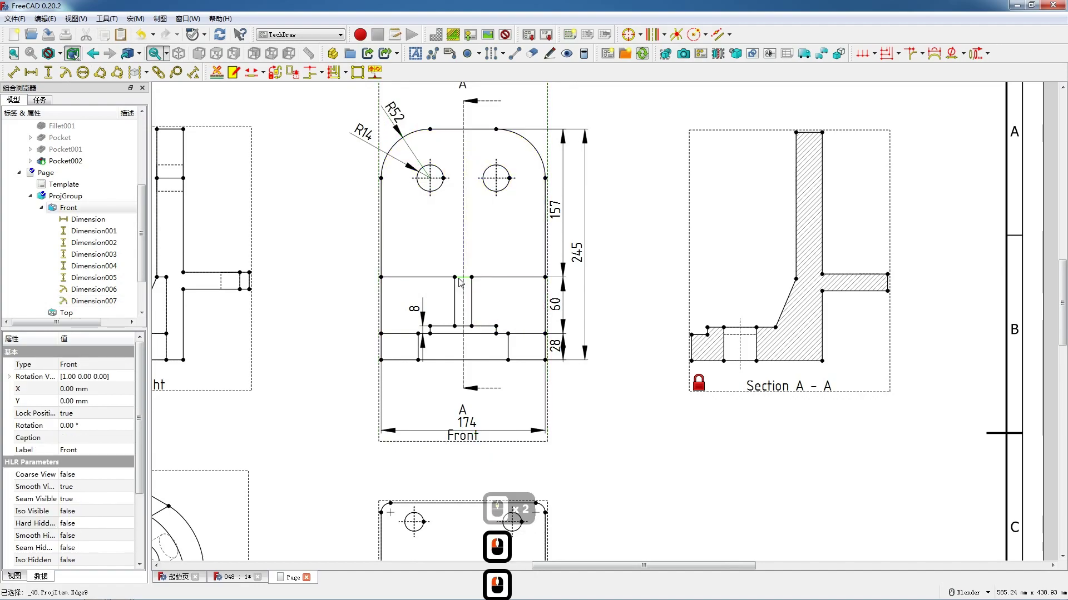
key("shift+h")
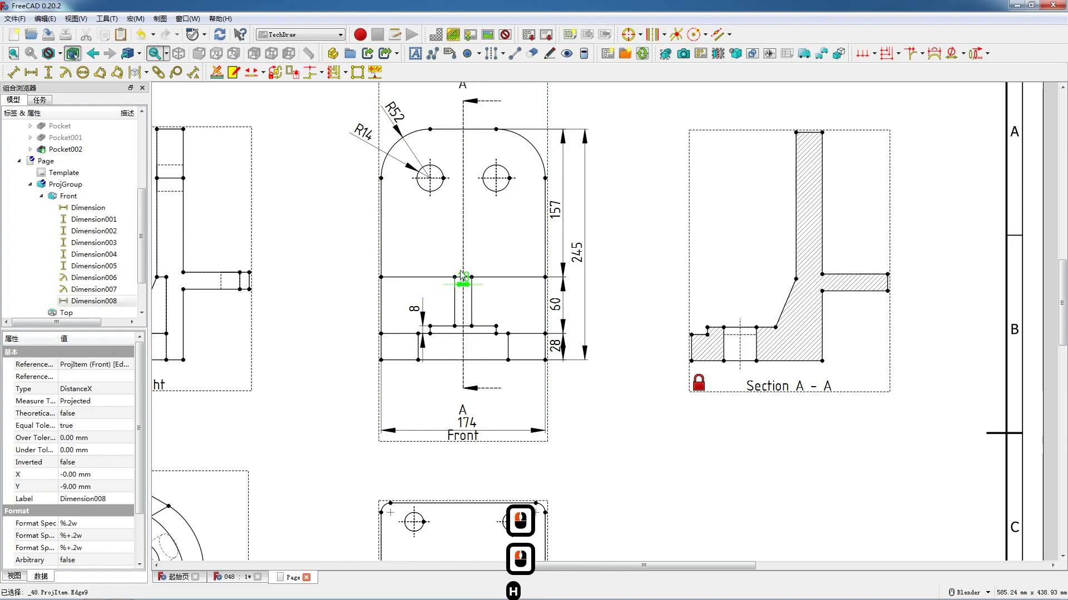
left_click_drag(461, 261, 466, 273)
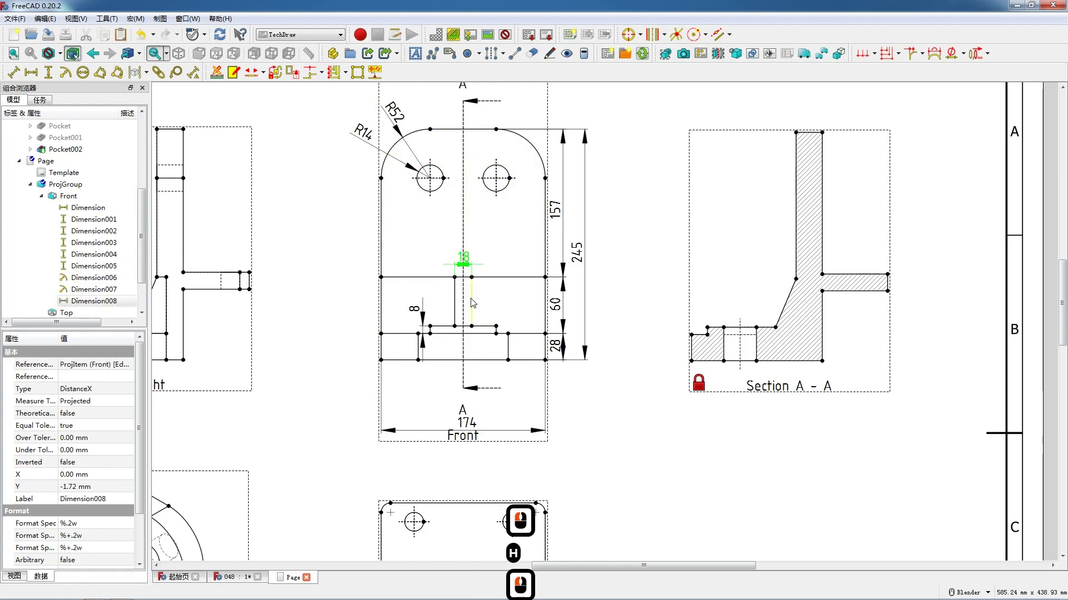
scroll(481, 308, "up", 2)
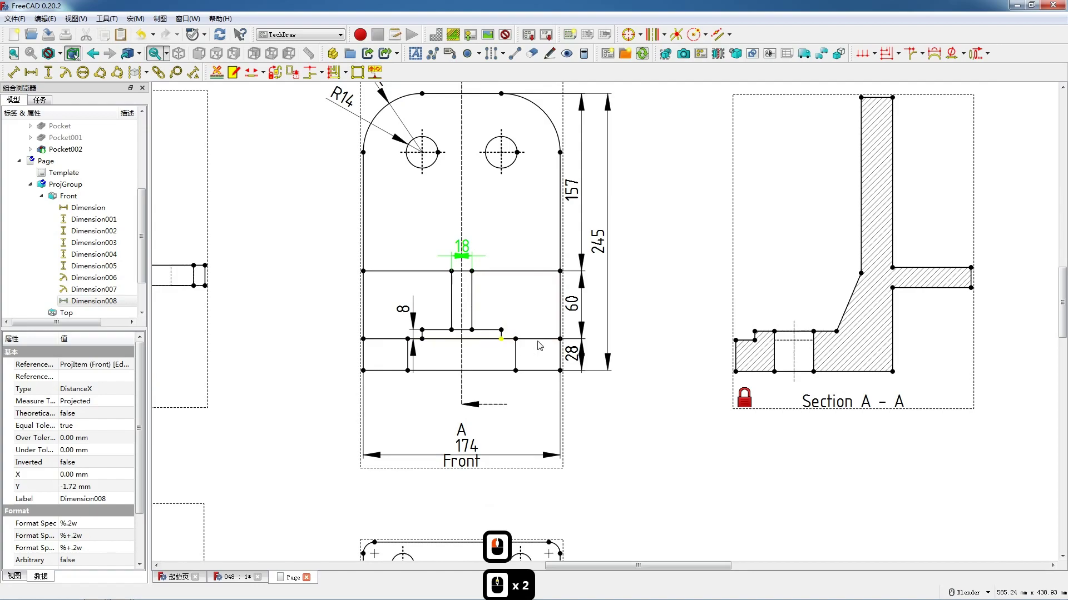
scroll(543, 343, "down", 3)
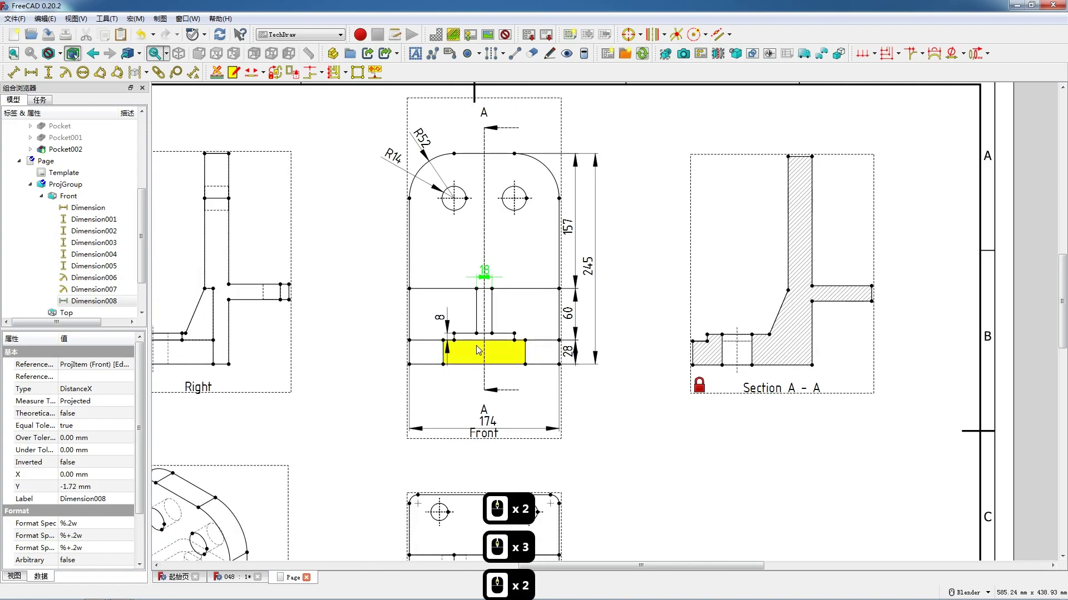
scroll(476, 350, "up", 8)
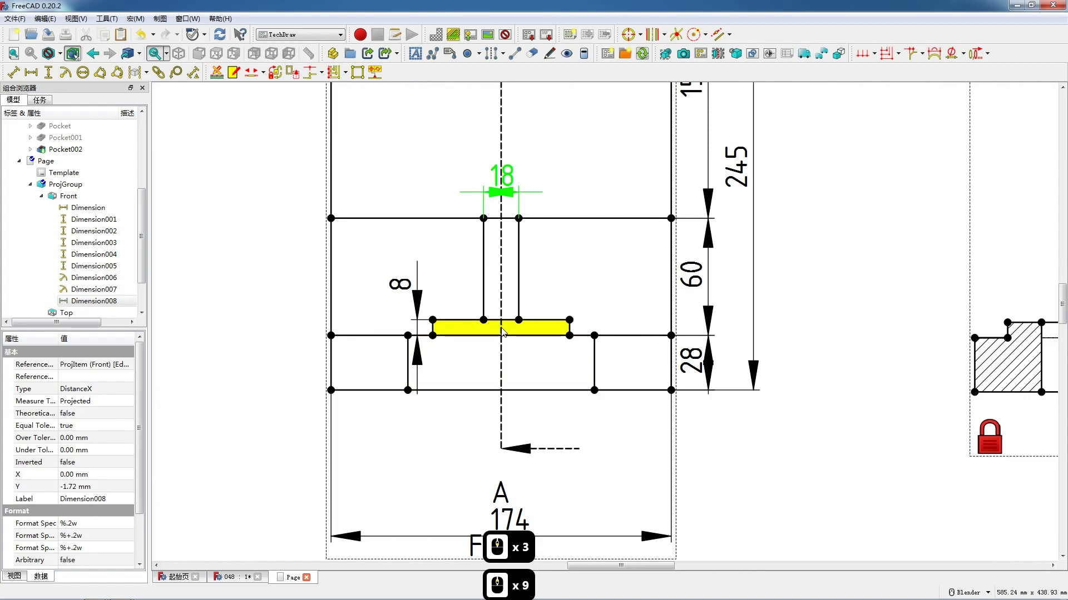
left_click(498, 336)
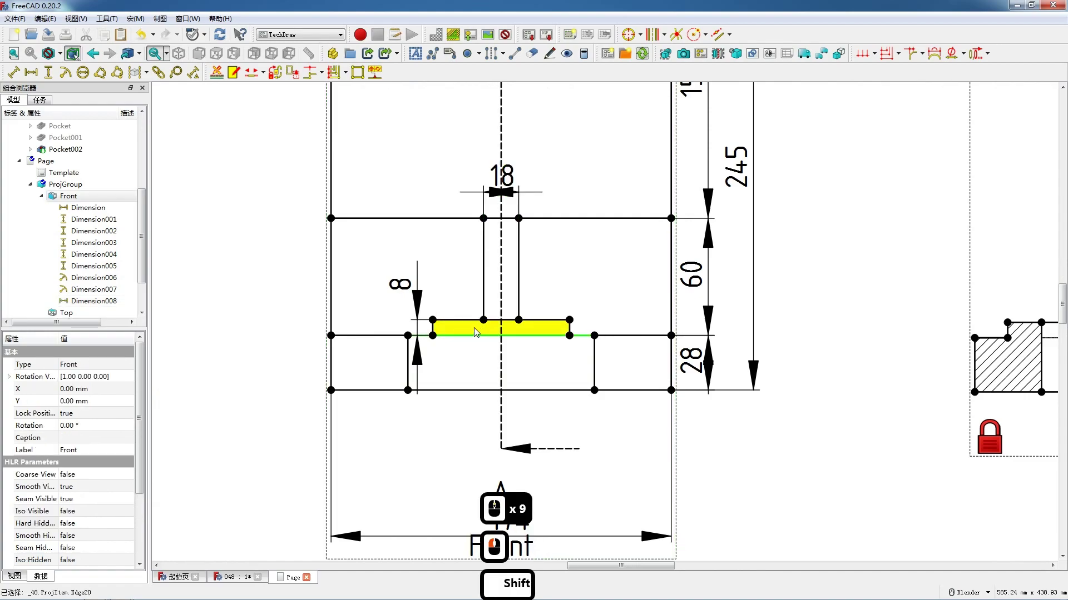
key("shift+h")
left_click(504, 338)
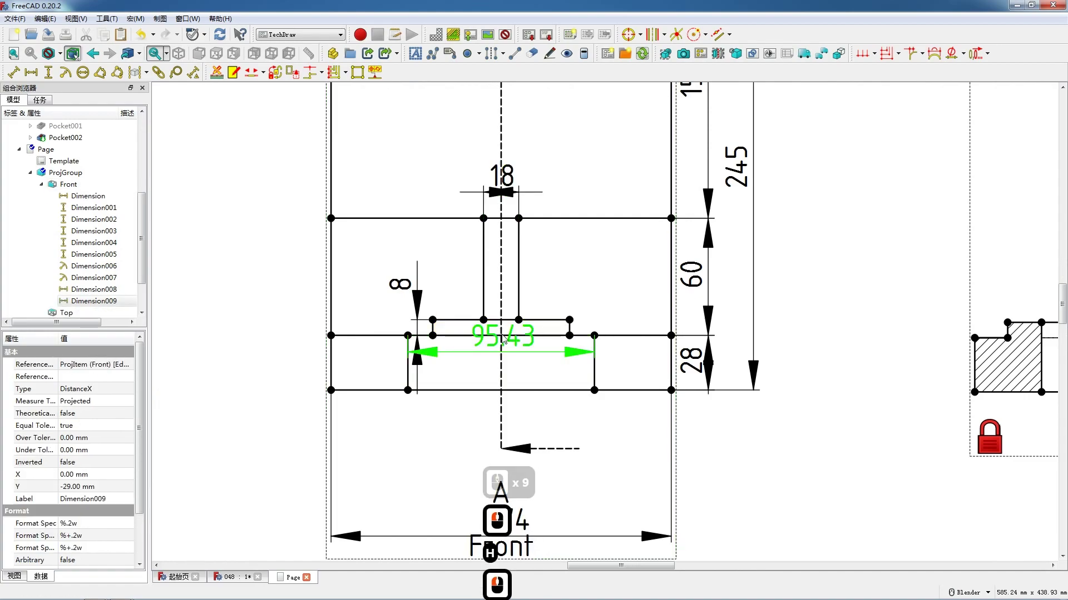
key("Delete")
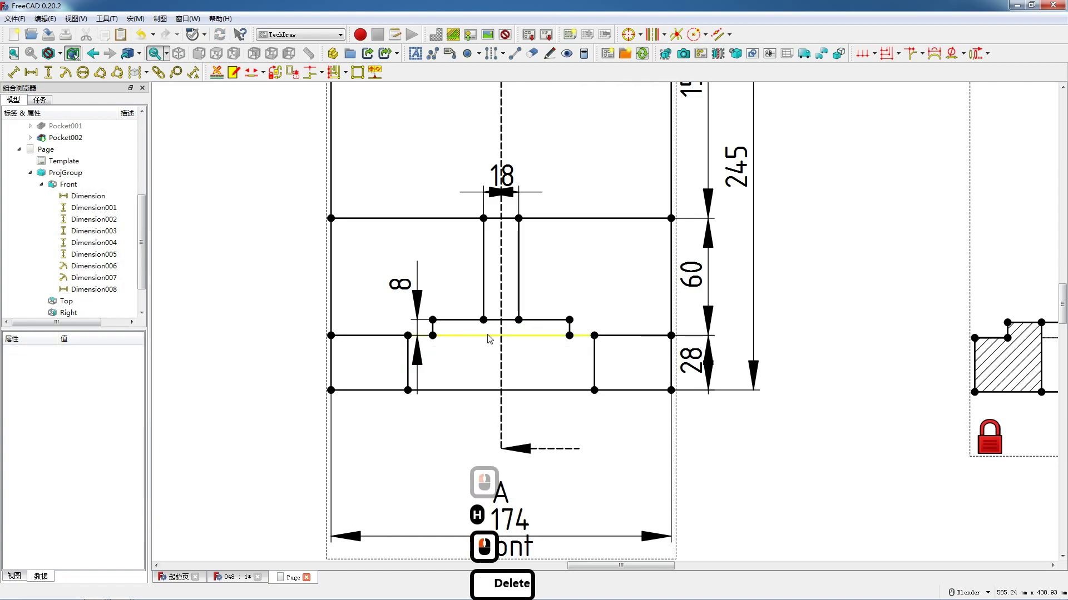
left_click(432, 319)
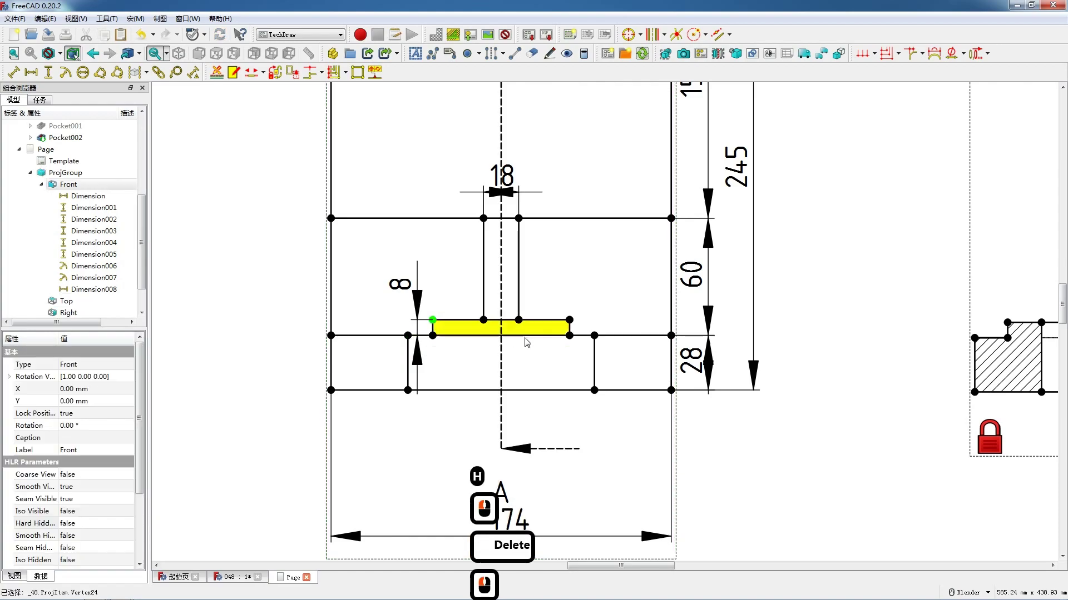
left_click(569, 321, "shift")
key("h")
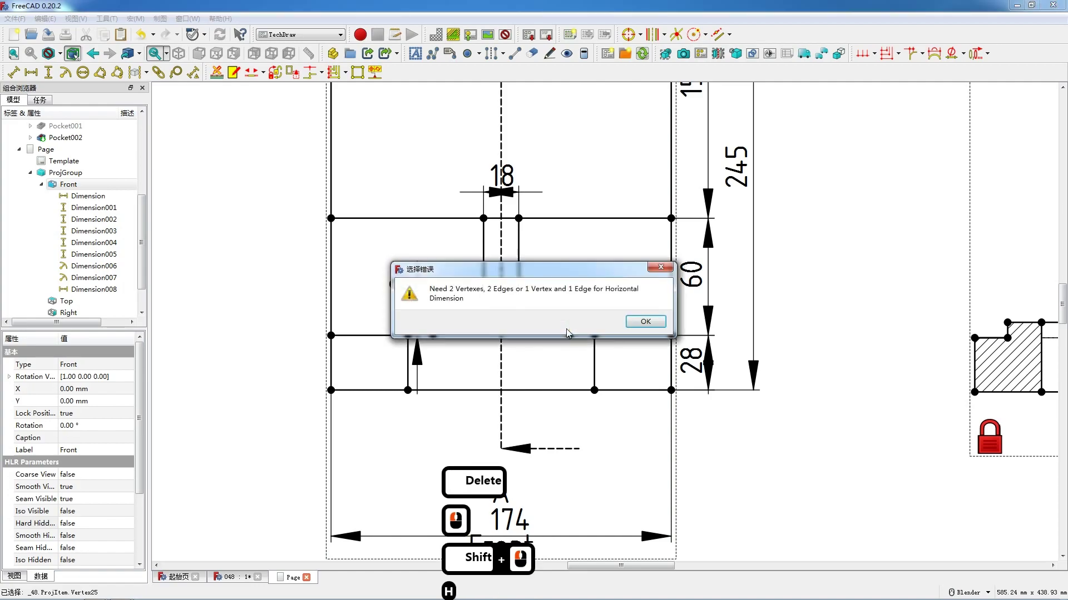
left_click(638, 319)
Dimension the boss's width between its two upper corners in the Front view and place it below the boss, inside the base.
left_click(569, 320)
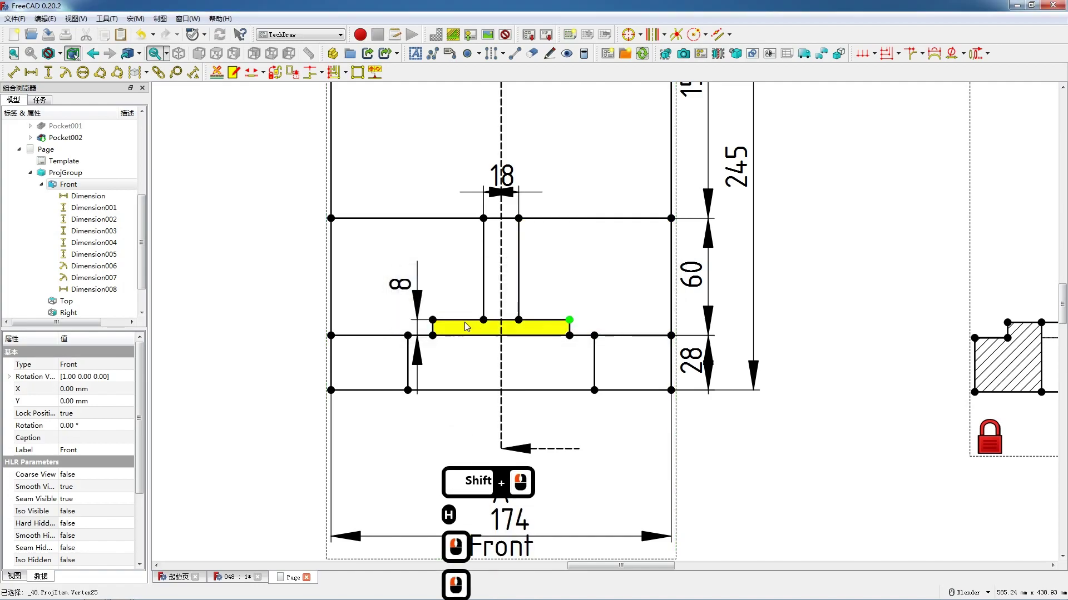
left_click(432, 321, "ctrl")
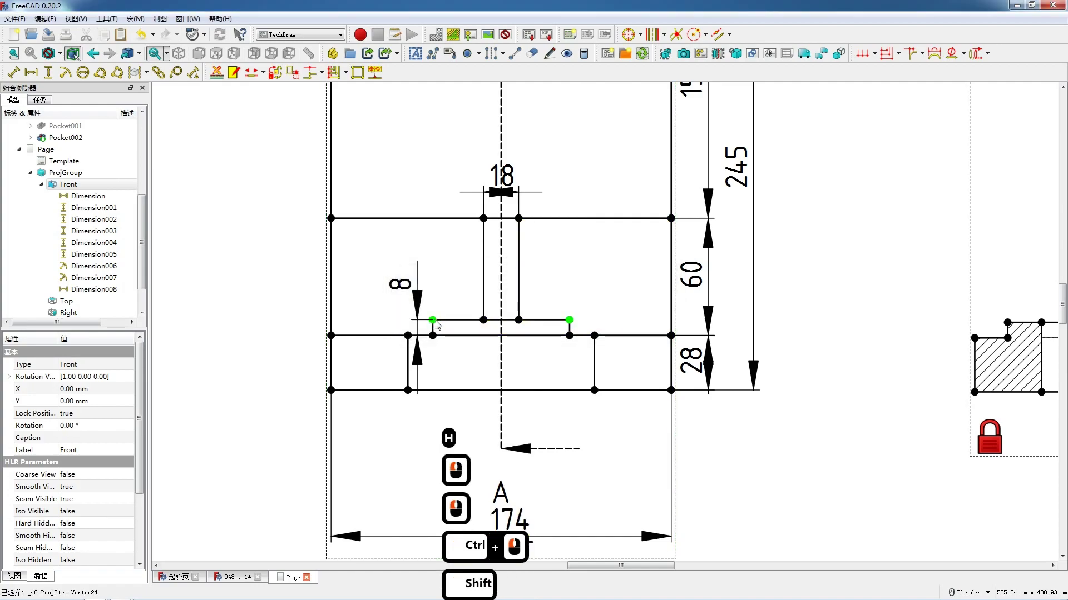
key("h")
left_click_drag(503, 320, 509, 355)
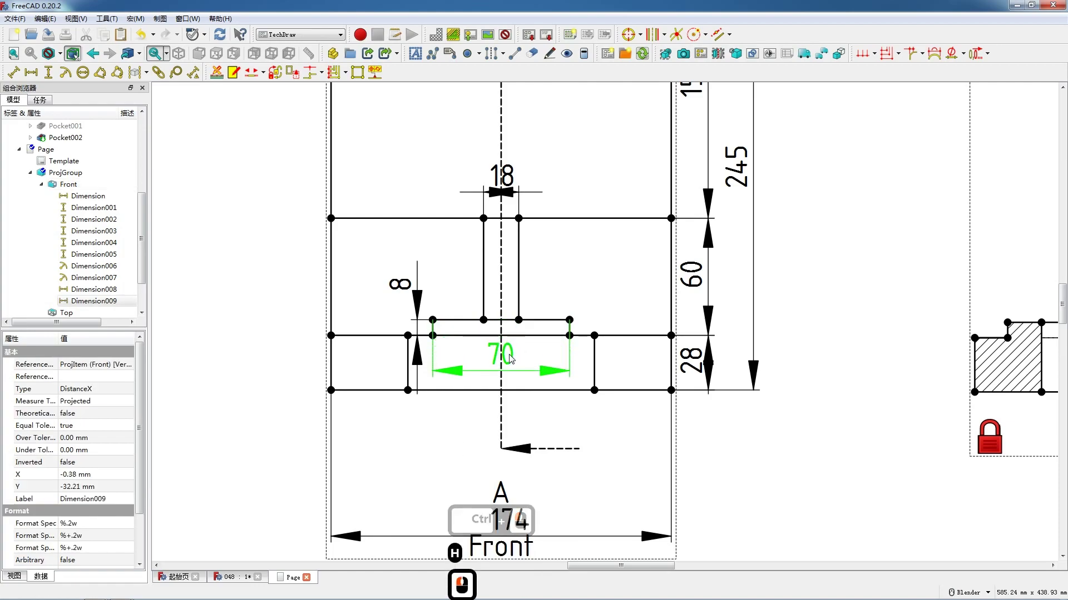
left_click(509, 355)
Dimension the base's thickness on its outer vertical edge in the Right view and place it outside the base.
scroll(550, 352, "down", 4)
scroll(559, 355, "down", 6)
scroll(215, 386, "up", 10)
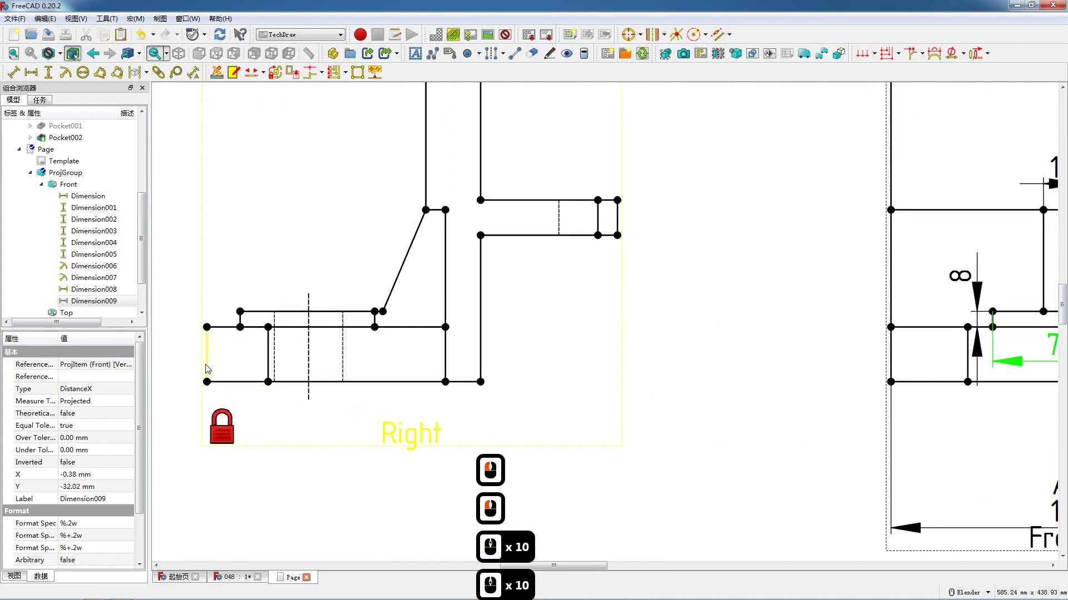
left_click(207, 368)
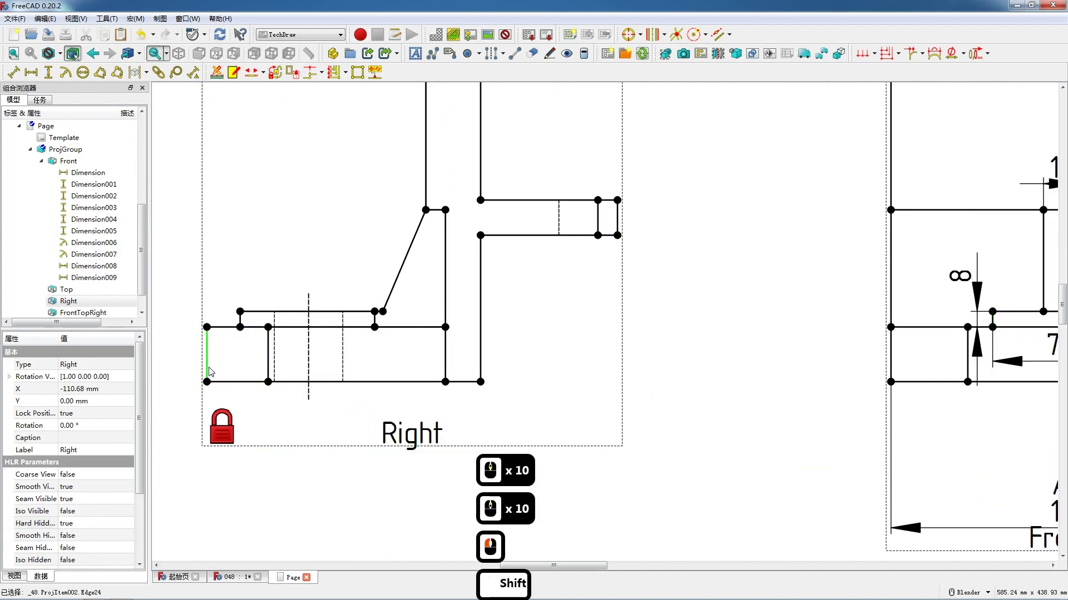
key("shift+v")
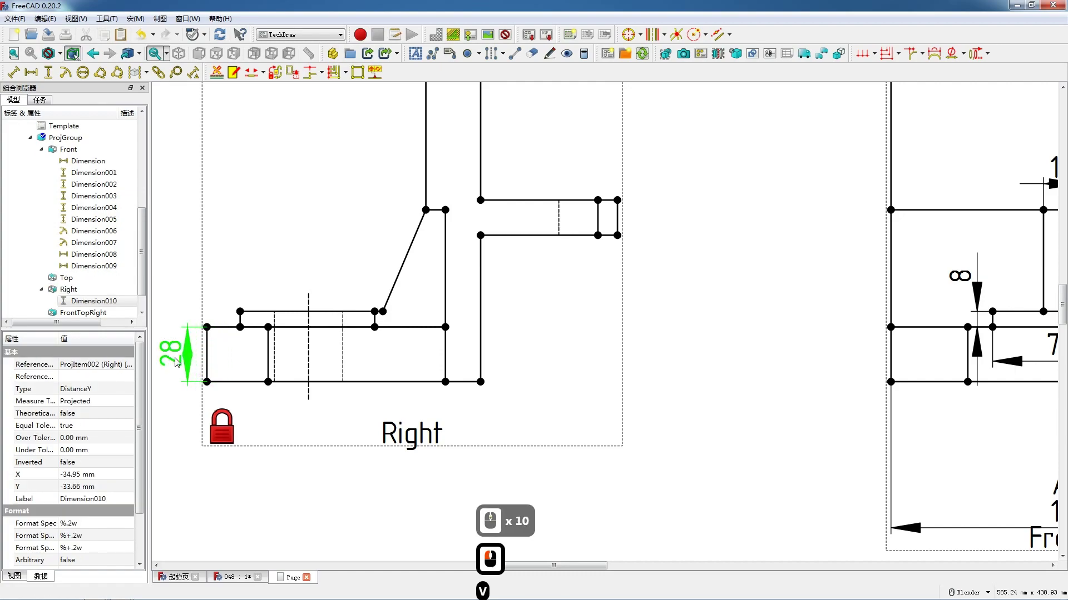
left_click(222, 351)
Dimension the boss's height above the base in the Right view and raise its text above the boss.
left_click(239, 325)
key("shift+v")
left_click_drag(210, 307, 215, 281)
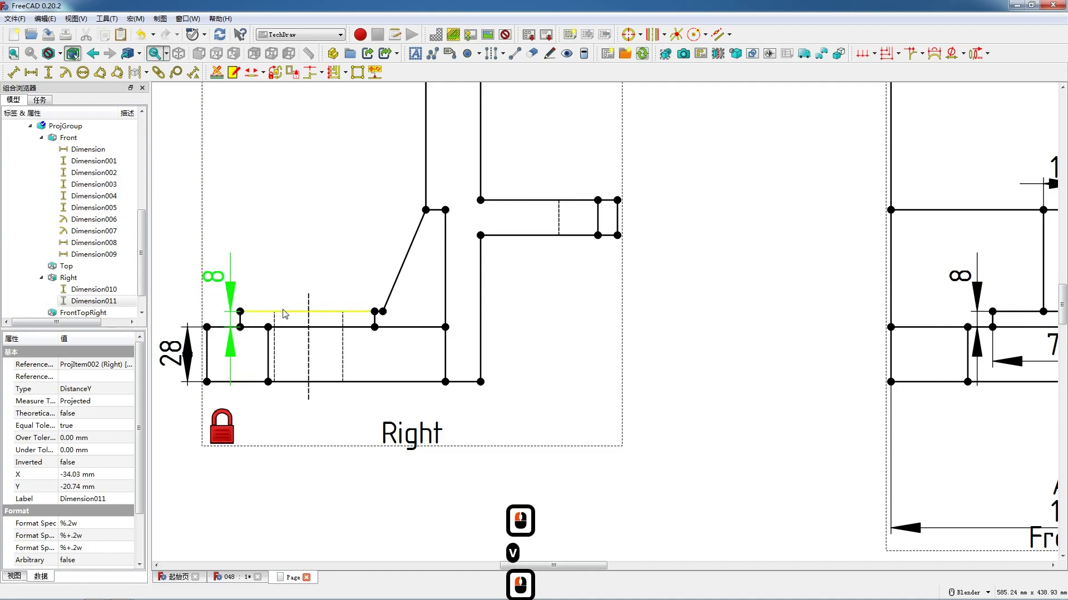
left_click(359, 312)
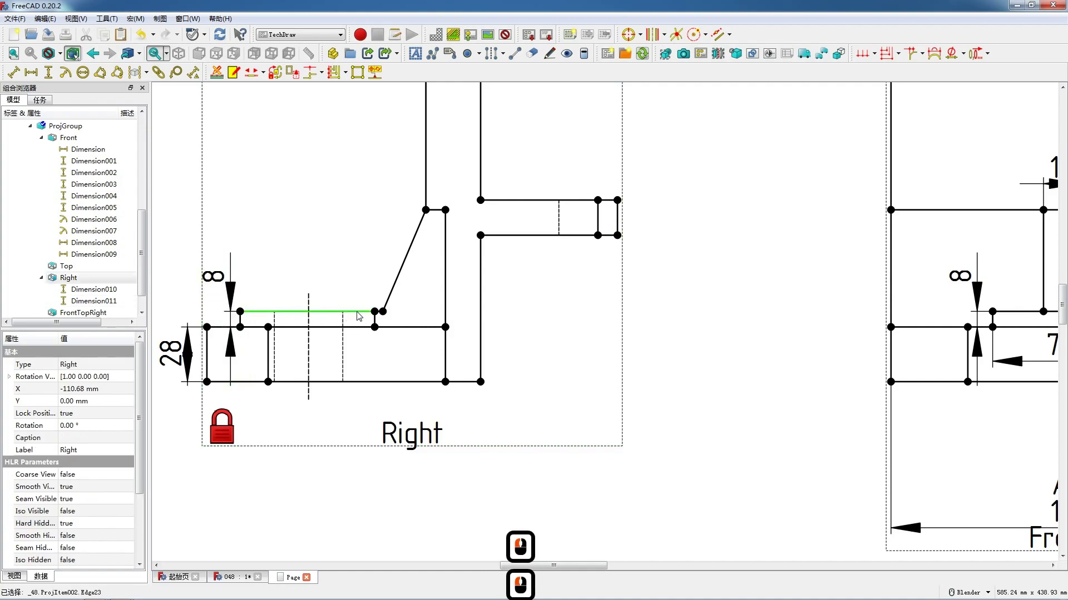
key("shift+h")
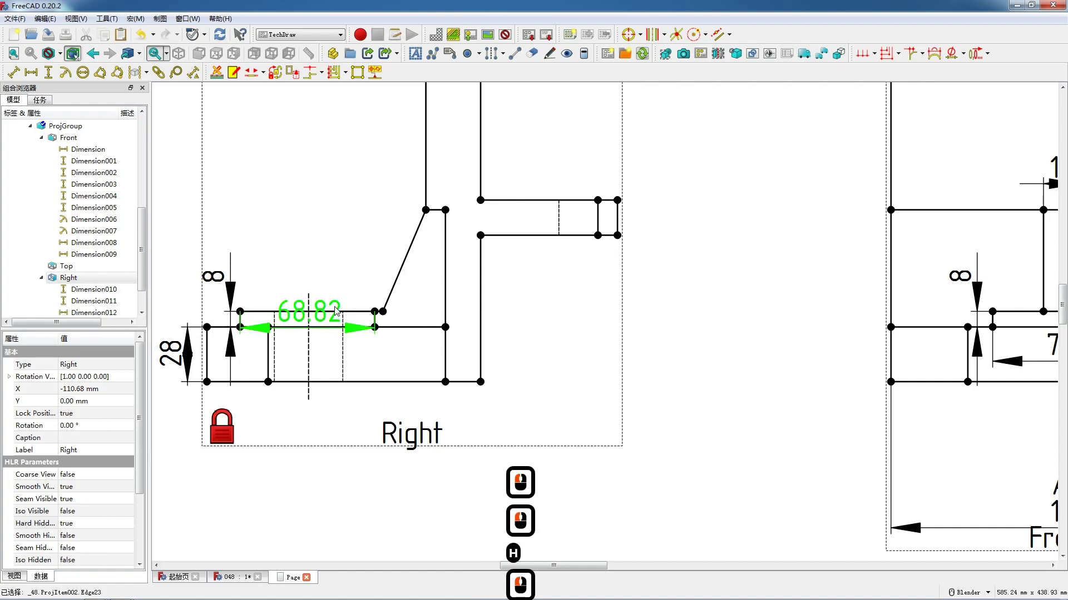
left_click(336, 312)
key("Delete")
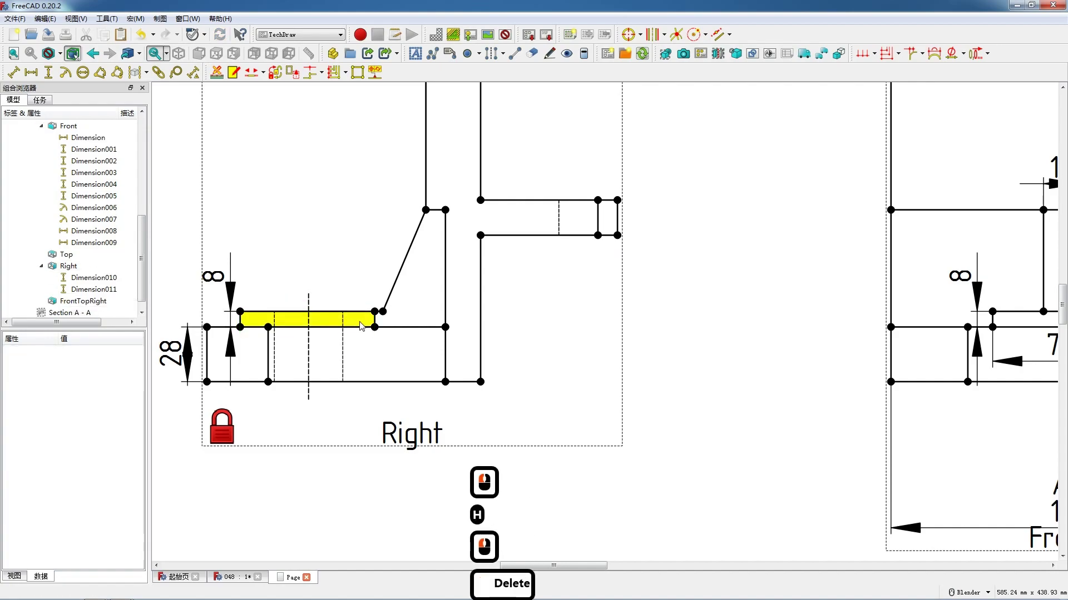
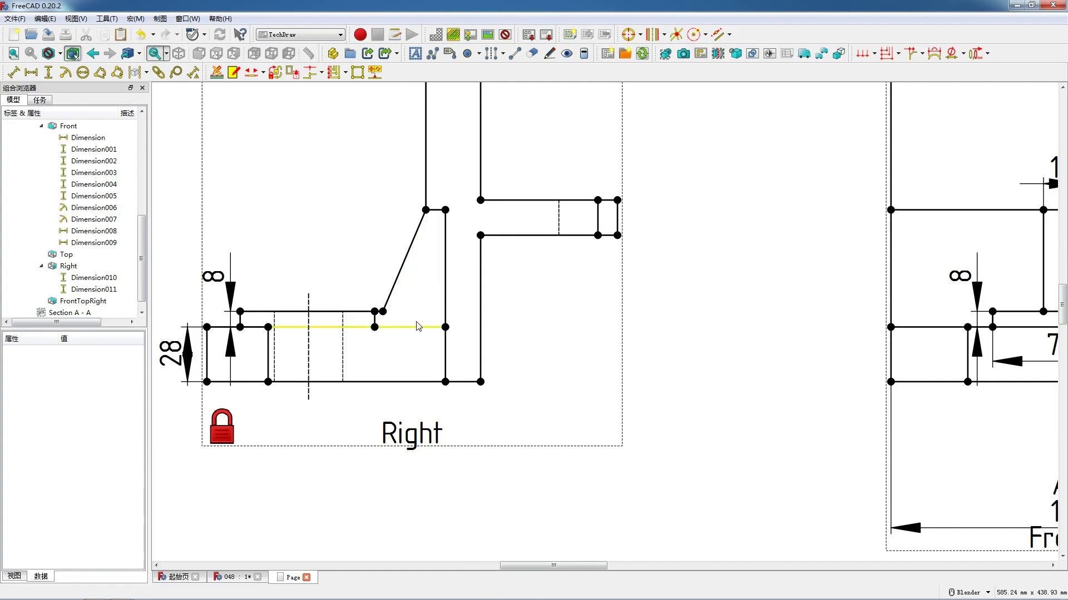
left_click(448, 311)
left_click(449, 311)
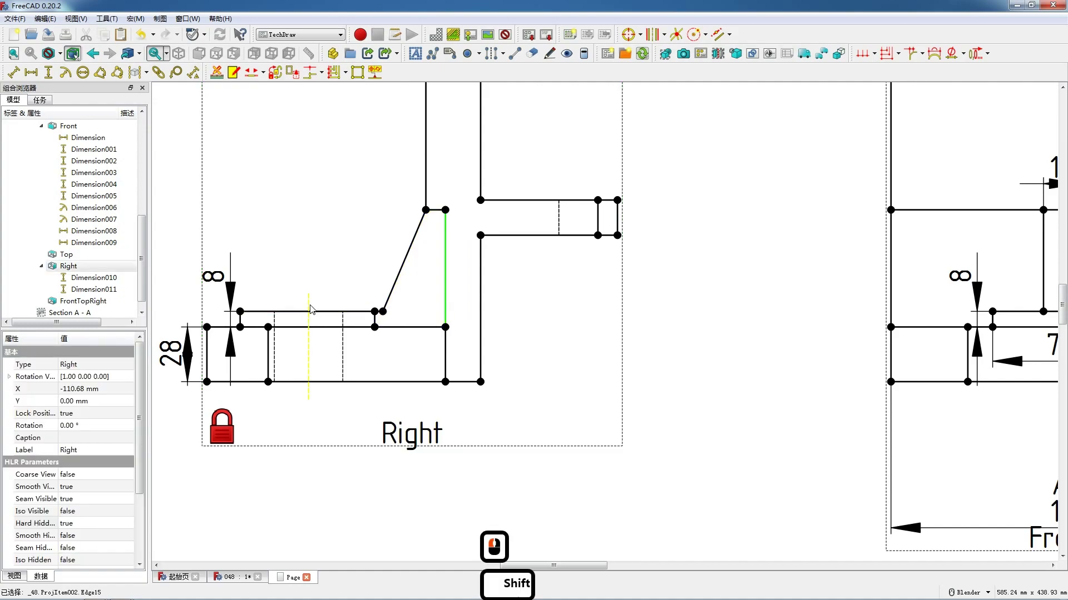
left_click(310, 310, "shift")
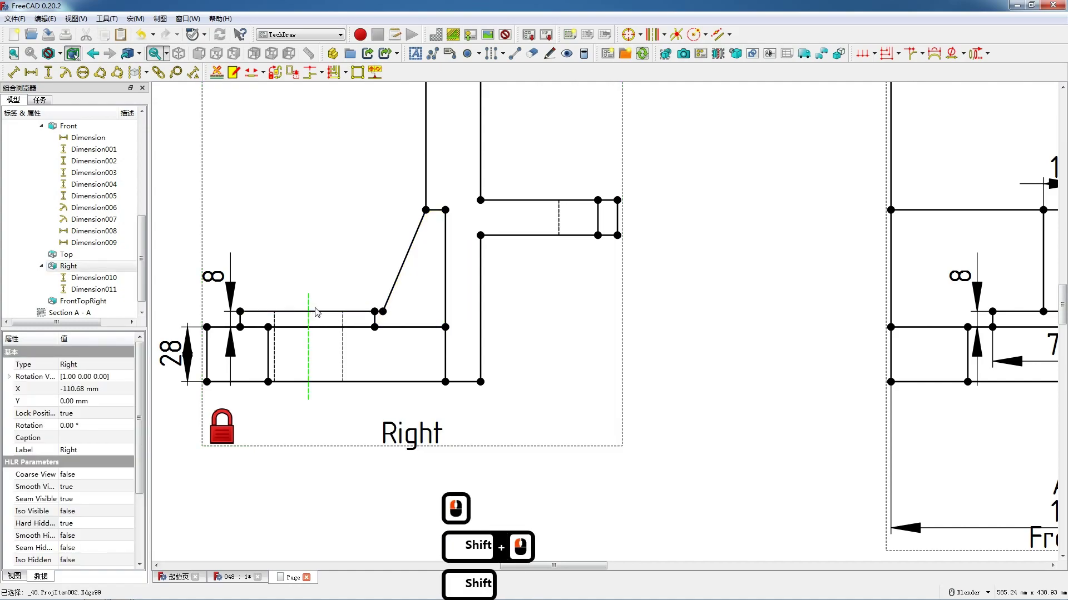
key("h")
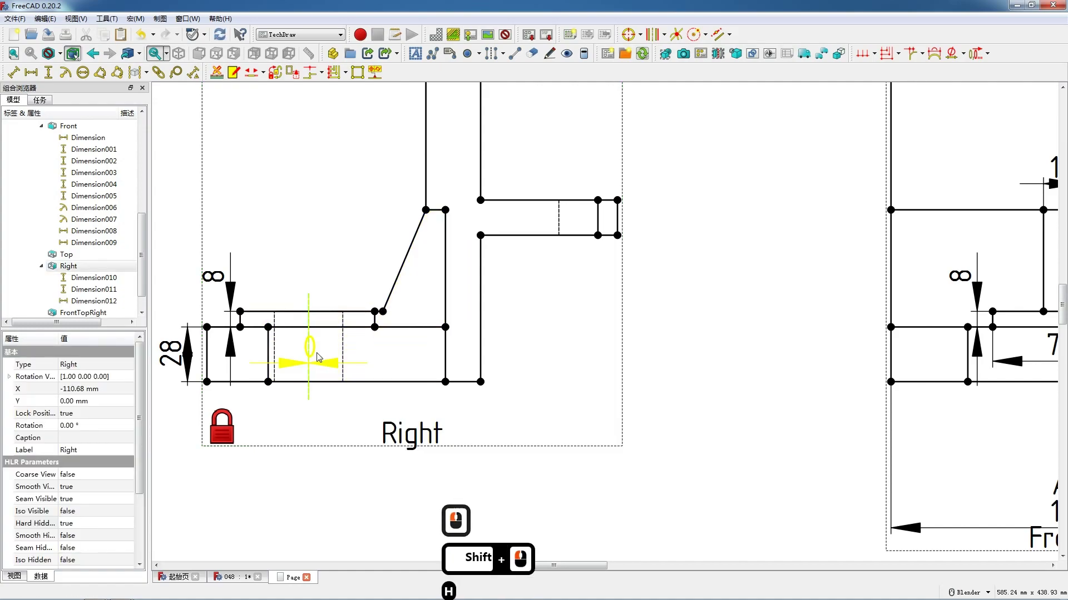
left_click(319, 356)
key("Delete")
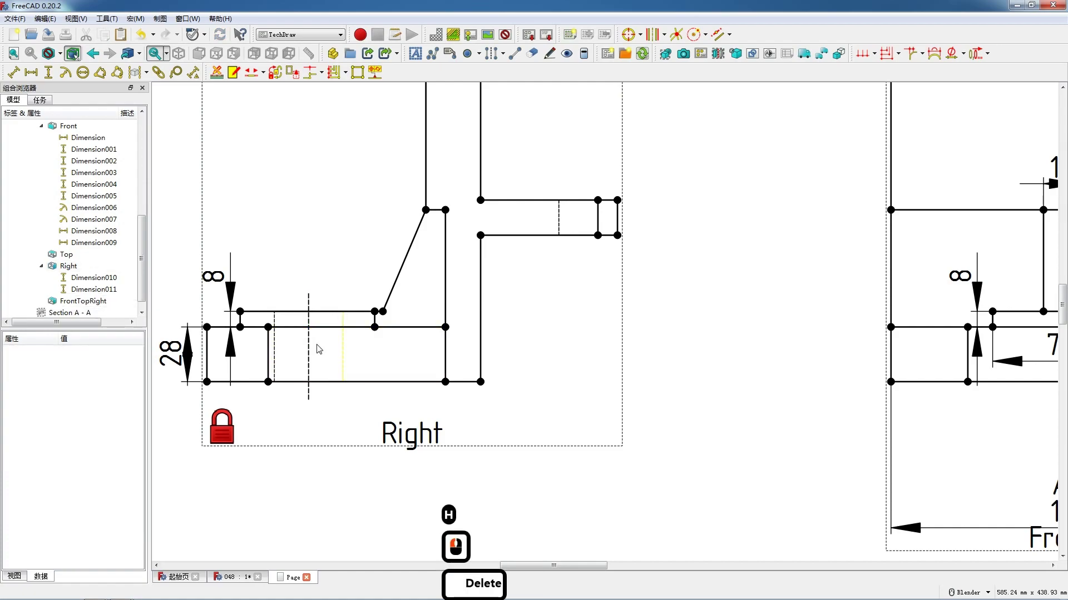
Dimension the horizontal distance from the boss hole's centerline to the plate's lower front edge in the Right view, placed above the boss.
left_click(308, 303)
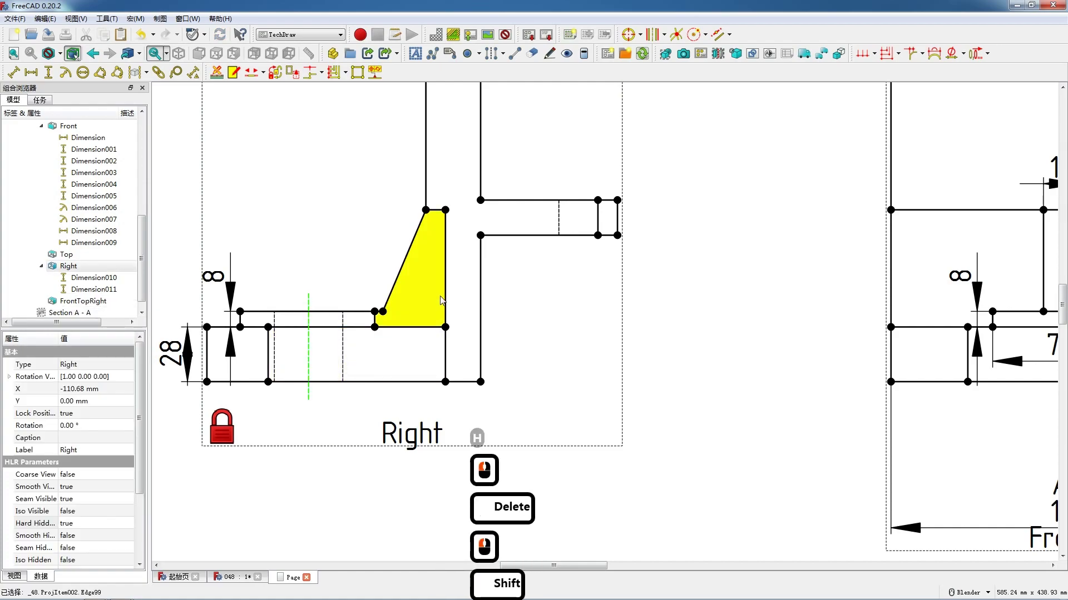
left_click(445, 303, "ctrl")
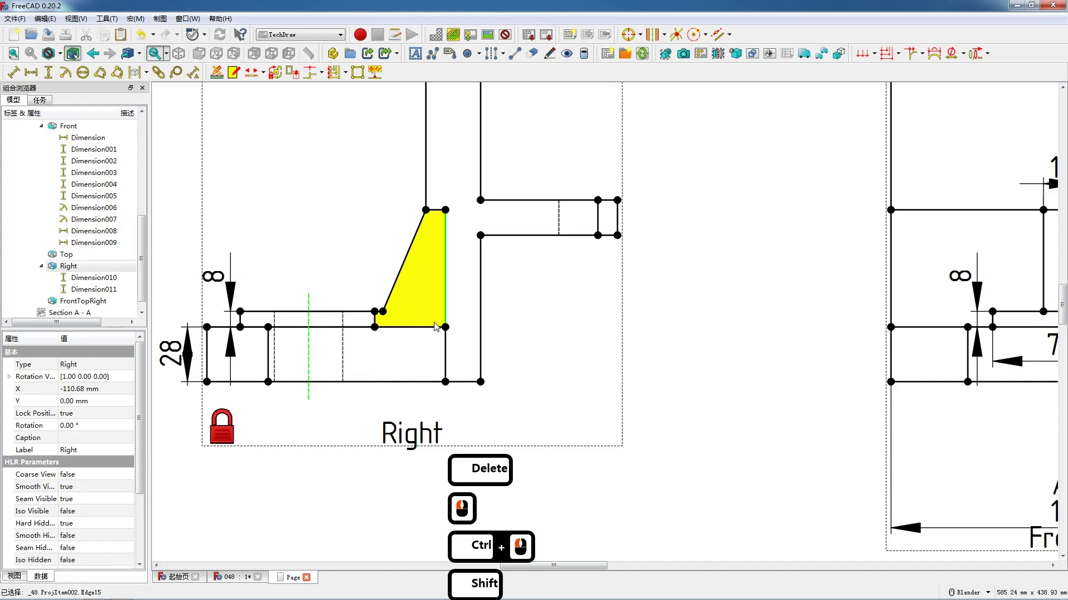
key("shift+h")
left_click_drag(382, 291, 381, 280)
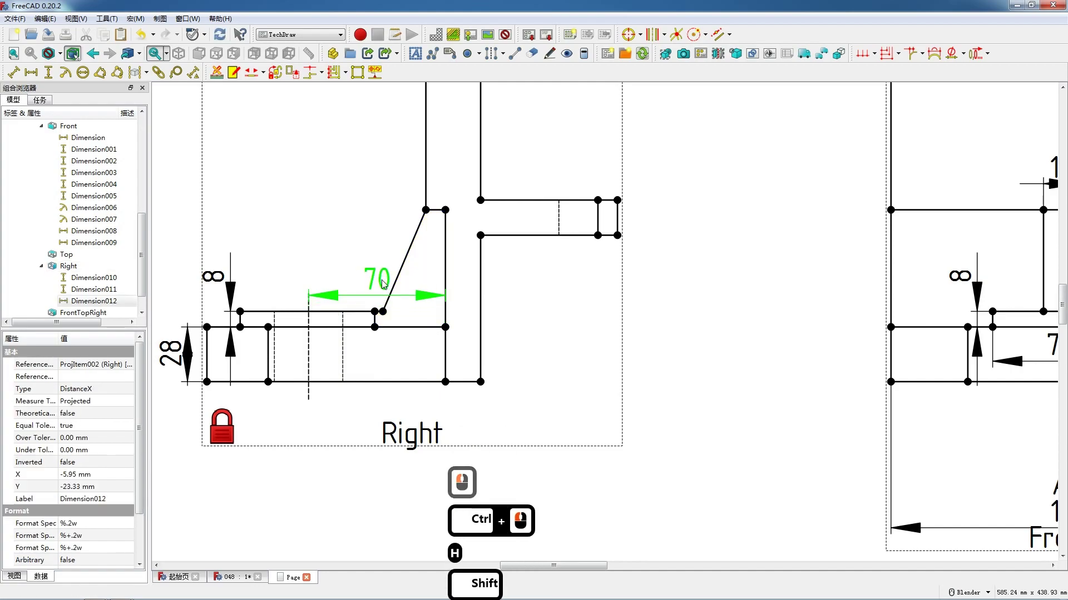
Dimension the vertical length of the plate's front edge beside the rib in the Right view and place it behind the plate.
left_click(446, 293)
left_click(444, 288)
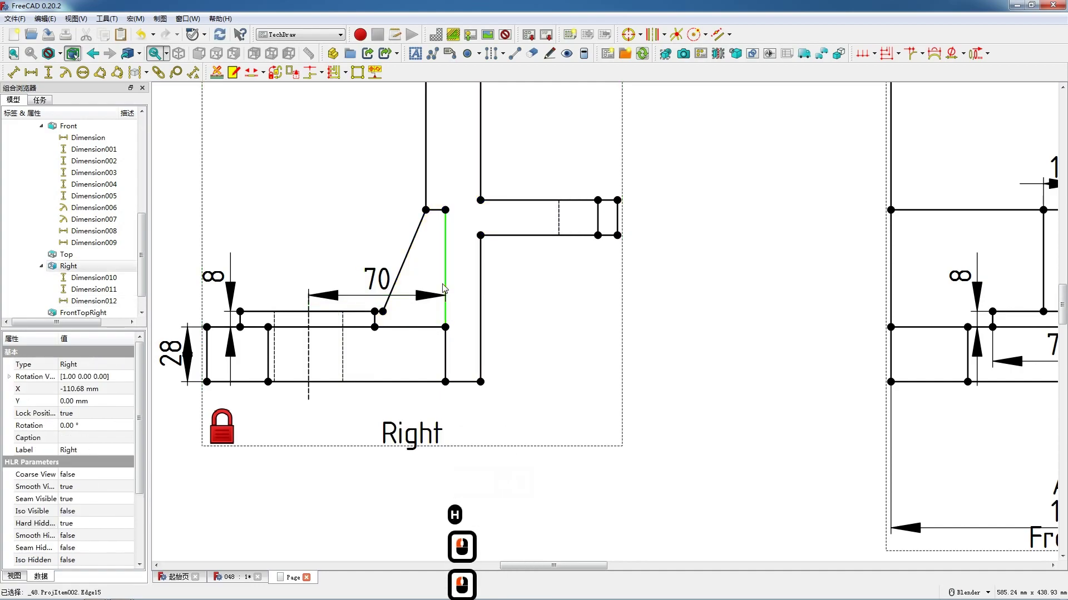
key("shift+v")
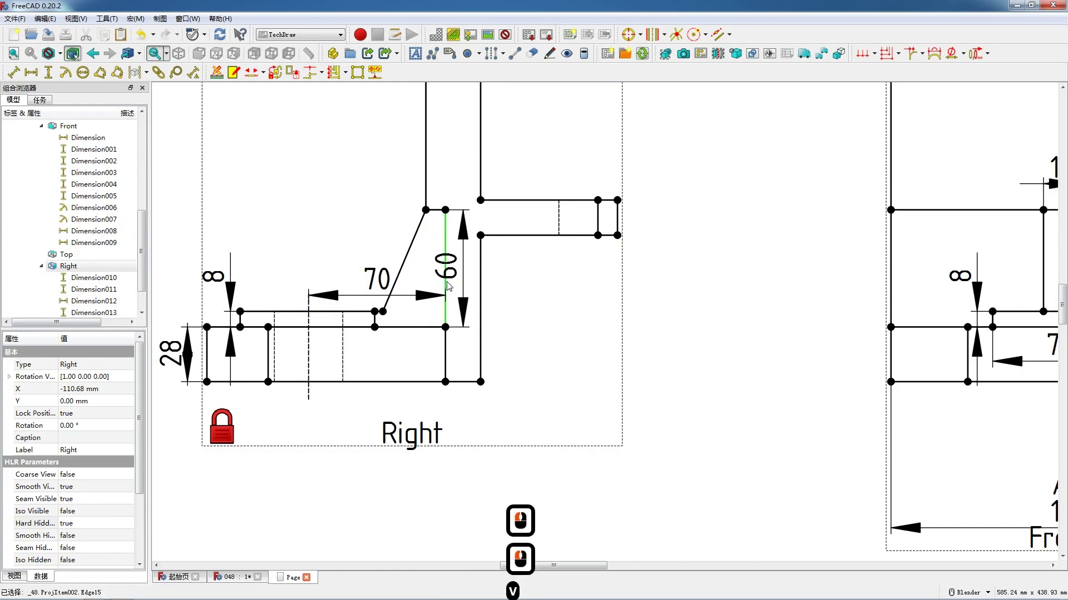
left_click_drag(449, 275, 494, 287)
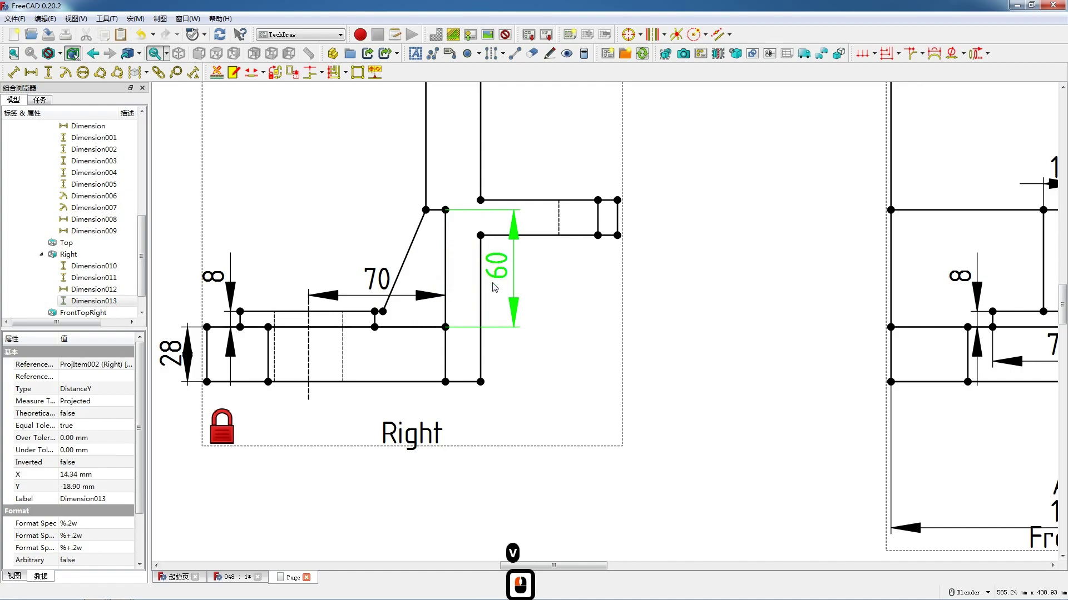
Dimension the height from the plate's bottom to the rear shelf's underside in the Right view, outside the neighbouring vertical dimension.
double_click(482, 303)
key("shift+v")
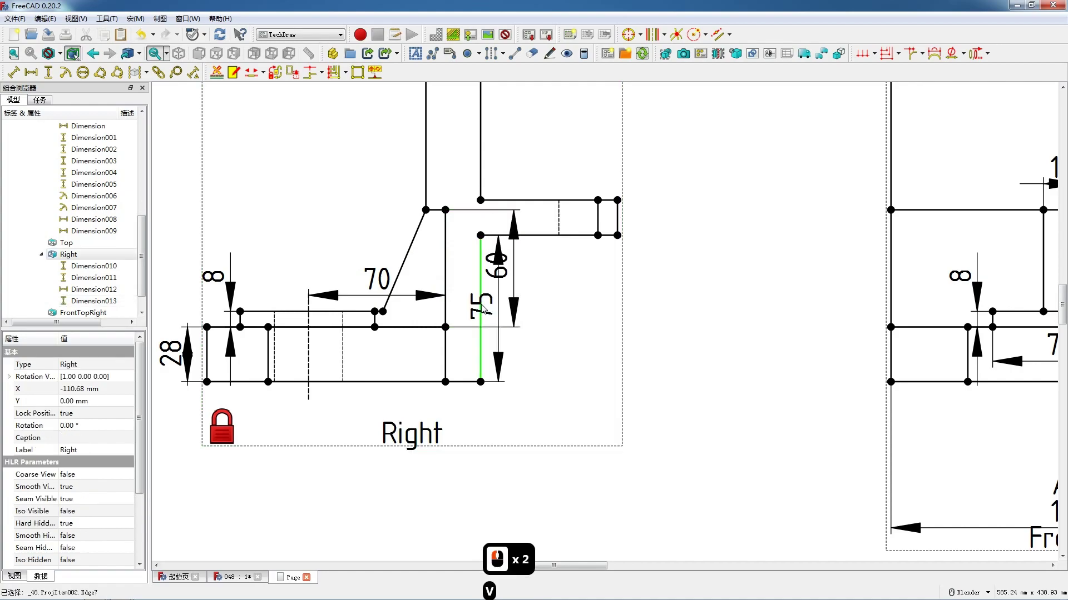
left_click_drag(502, 310, 532, 311)
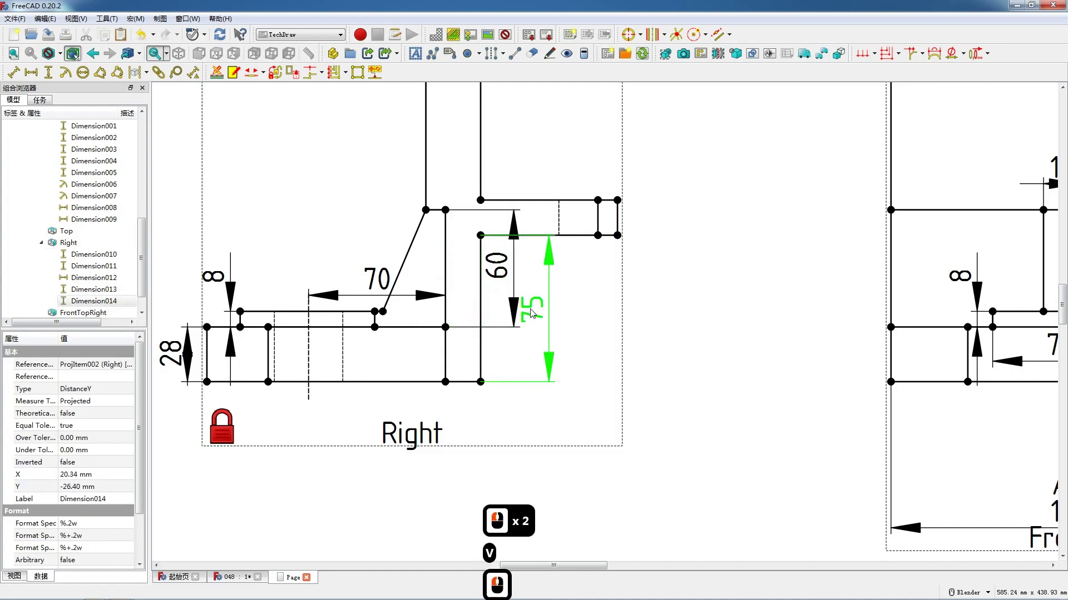
Dimension the thickness of the plate's bottom edge in the Right view and place the text below it.
left_click(455, 383)
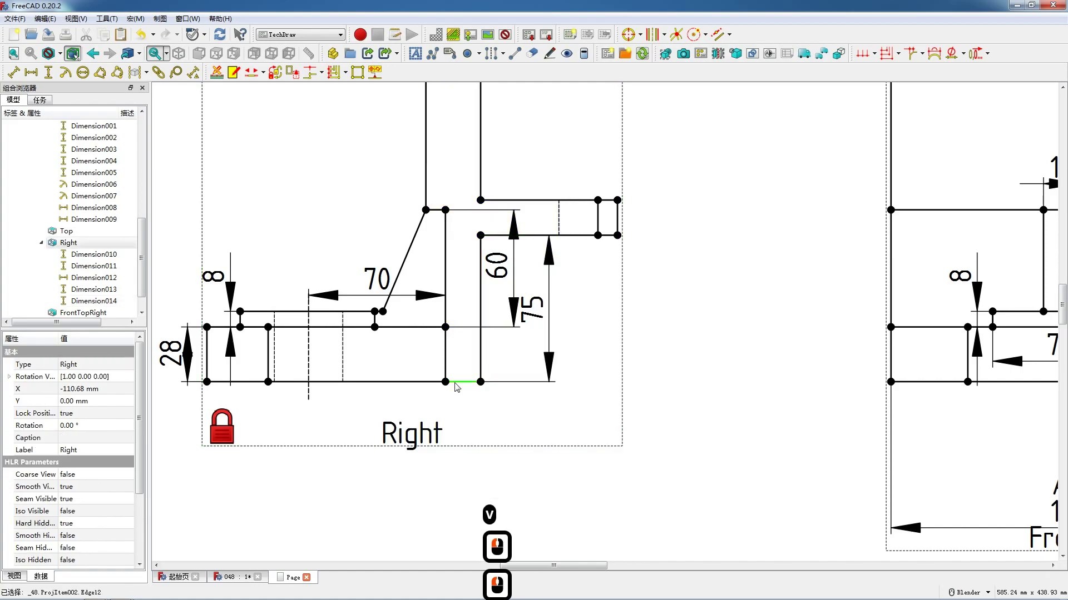
key("h")
left_click_drag(465, 384, 465, 404)
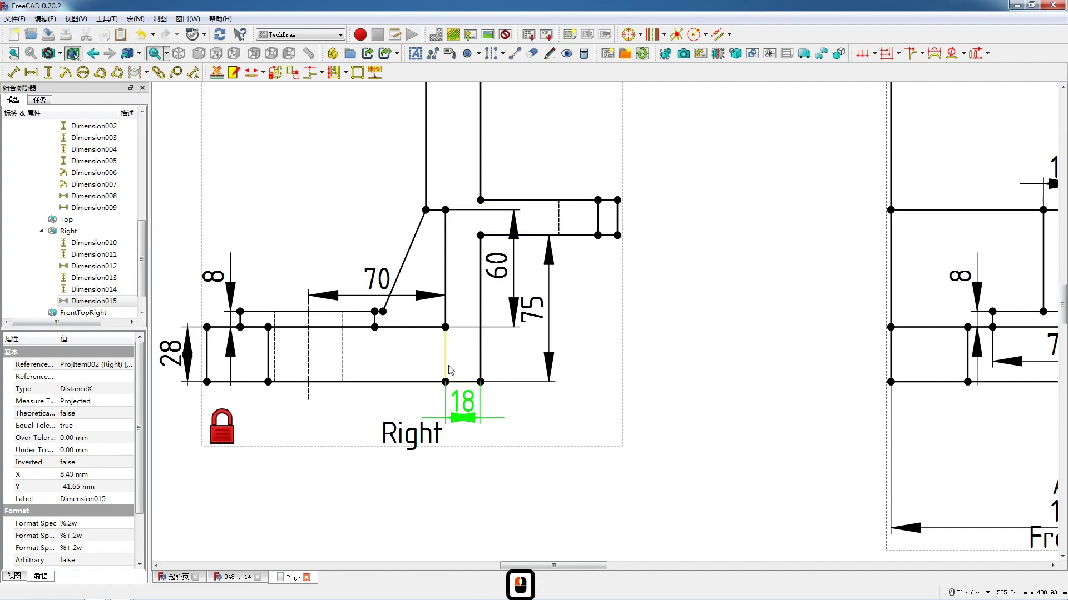
Dimension the rear shelf's thickness beyond its outer end and its horizontal length above it in the Right view.
scroll(382, 400, "down", 4)
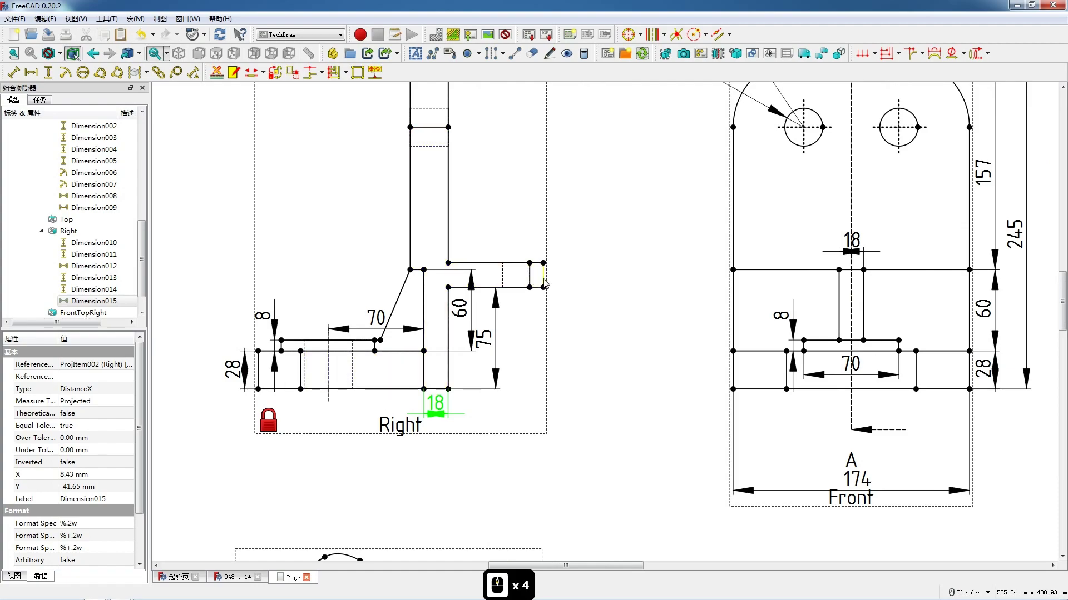
left_click(544, 278)
key("v")
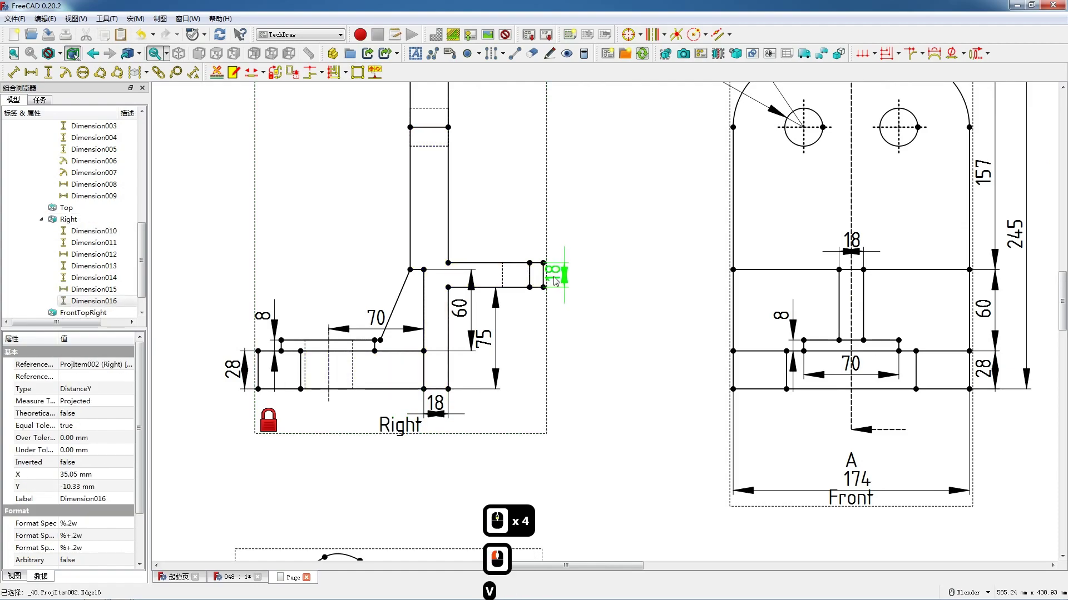
left_click(538, 266)
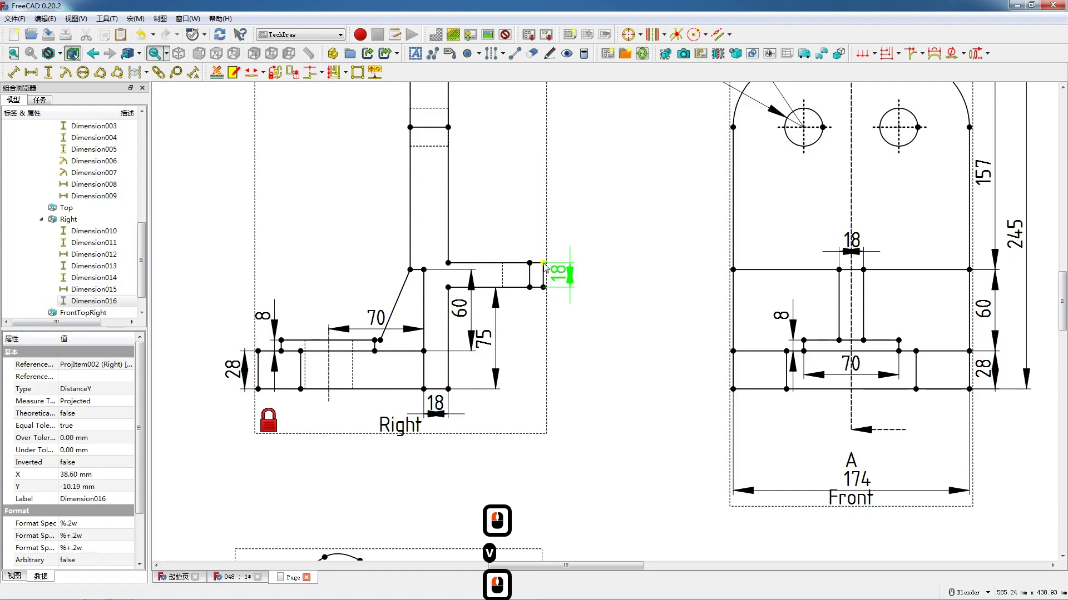
left_click(544, 264)
left_click(449, 264, "ctrl")
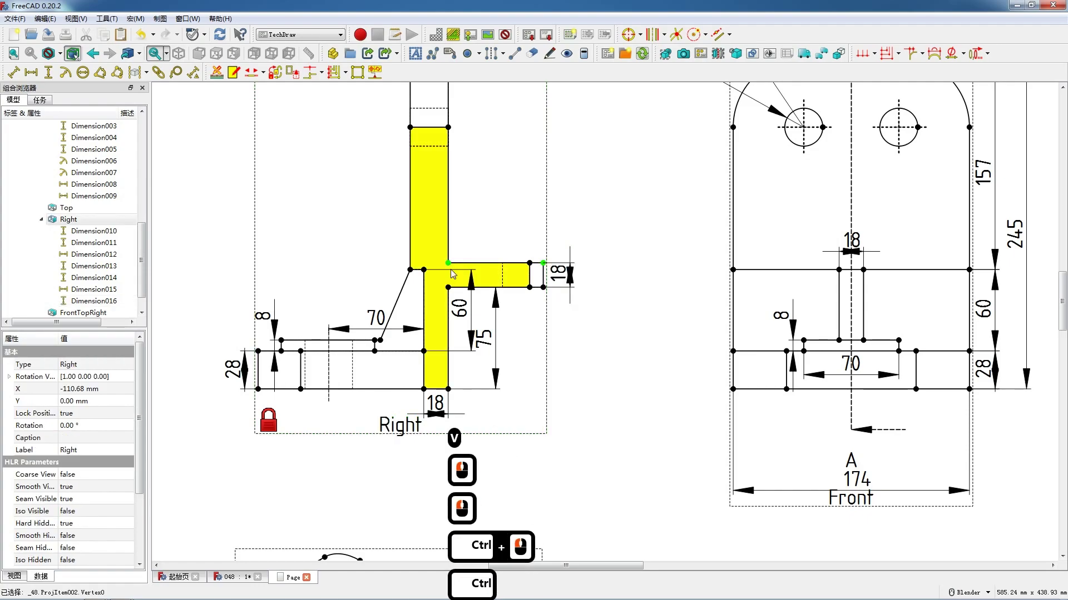
key("h")
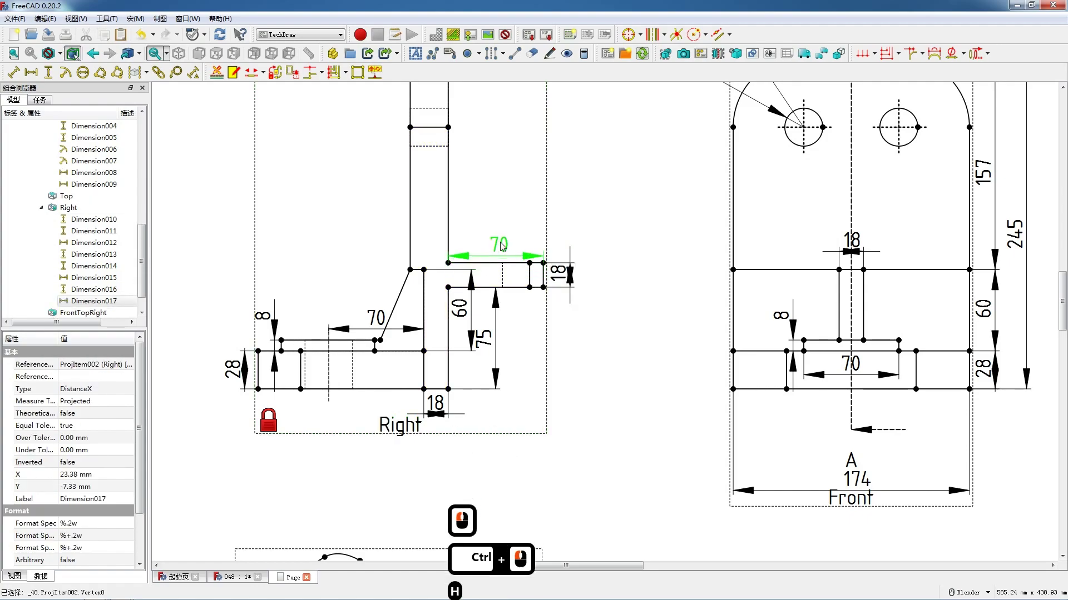
left_click(502, 244)
Dimension the horizontal thickness of the plate's top edge in the Right view, placed above the plate.
scroll(500, 240, "down", 4)
scroll(463, 173, "up", 3)
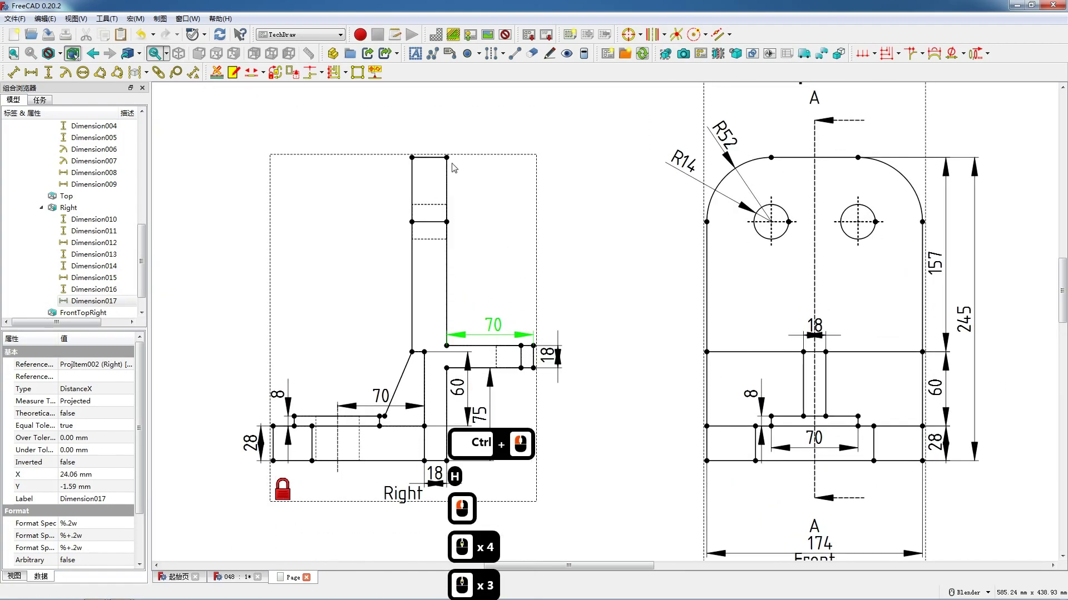
left_click(443, 159)
key("h")
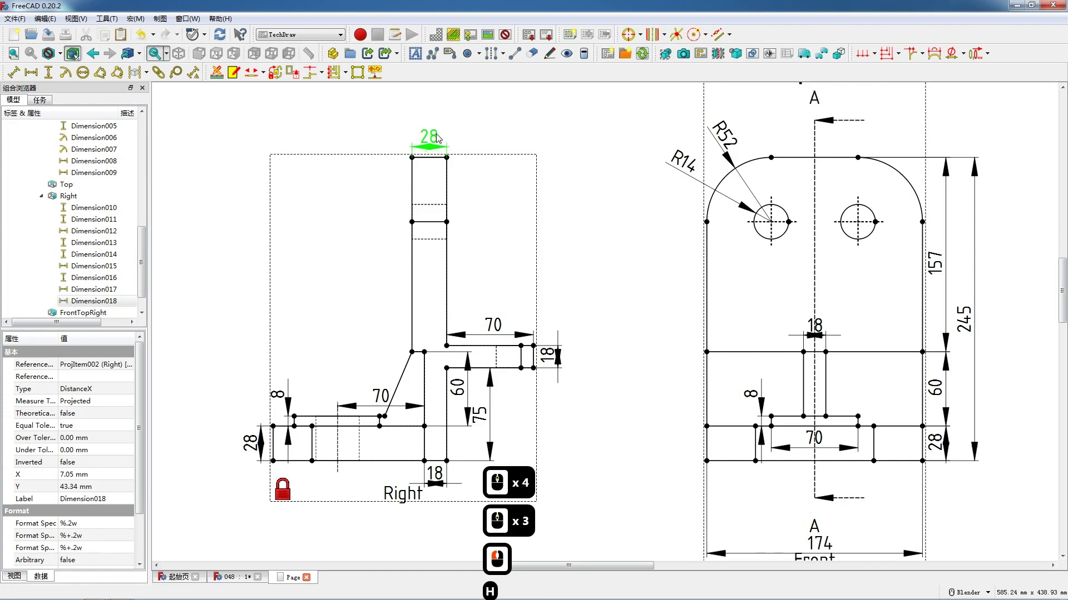
left_click(448, 162)
Dimension the height from the rear shelf's upper surface to the plate's top in the Right view, placed behind the plate.
left_click(447, 159)
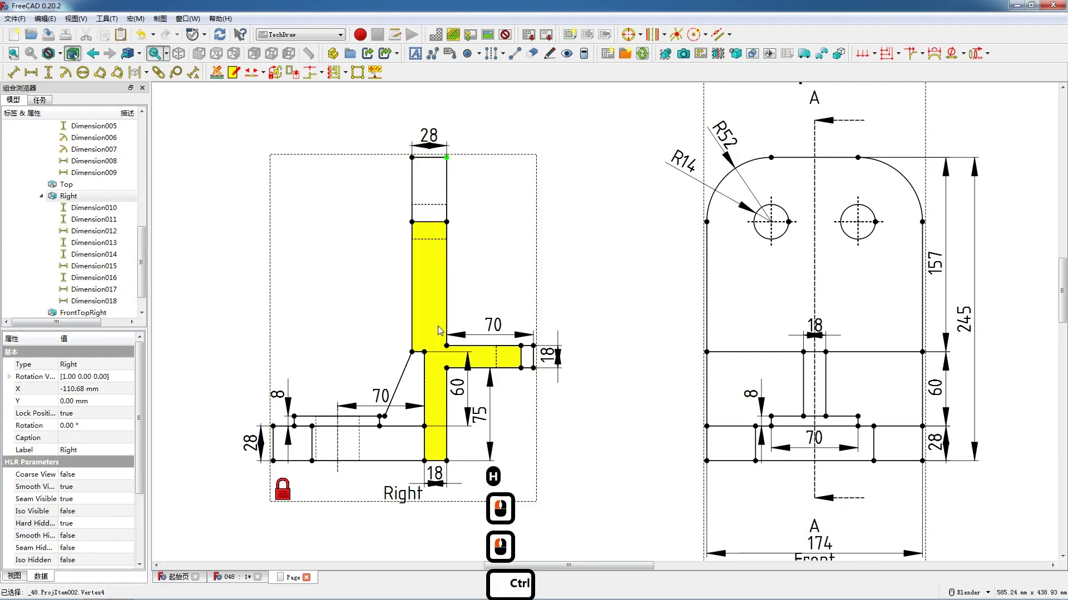
left_click(447, 346, "ctrl")
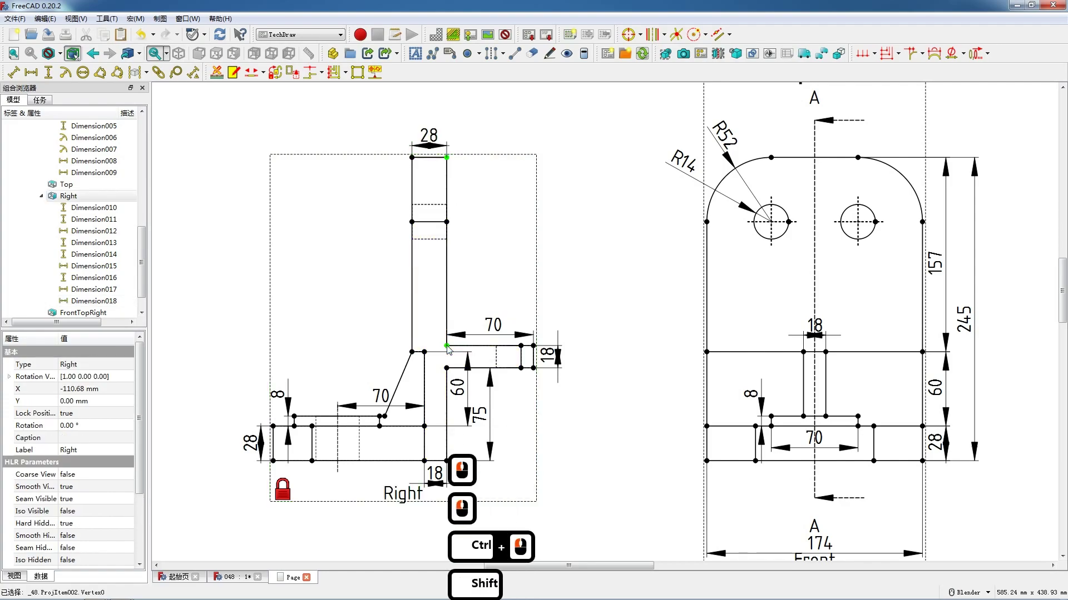
key("v")
left_click(453, 256)
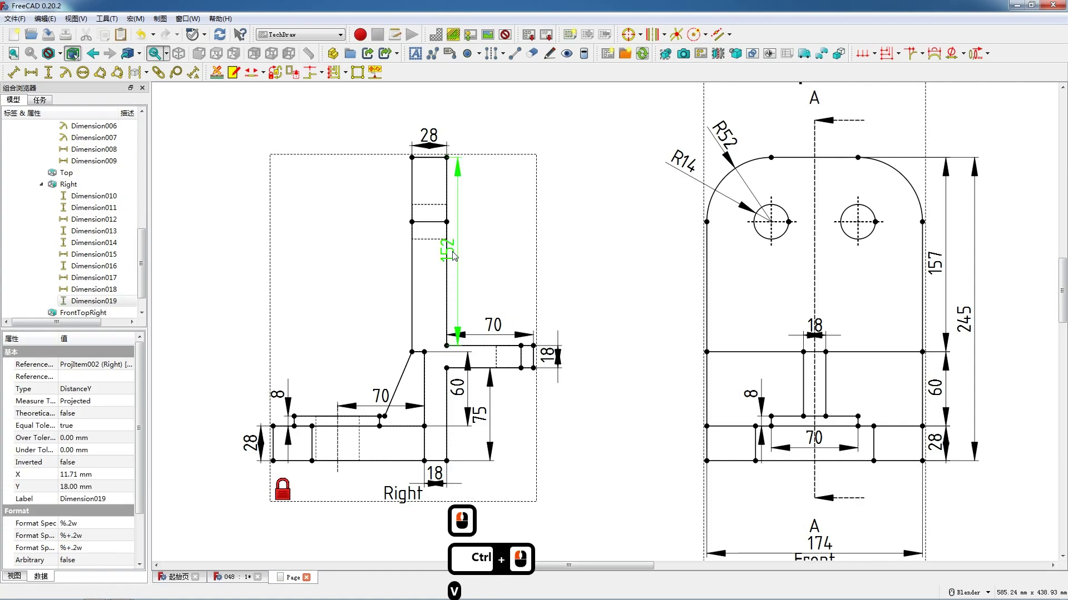
left_click_drag(453, 256, 463, 256)
Dimension the height from the rib's upper front corner to the plate's top in the Right view, placed in front of the plate.
left_click(413, 351)
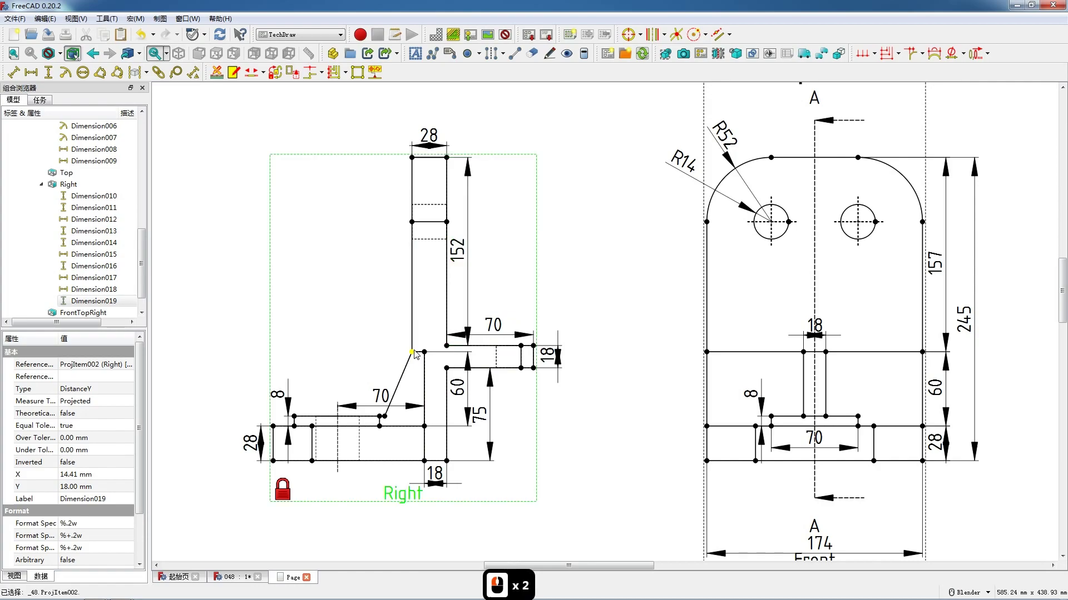
left_click(412, 159, "ctrl")
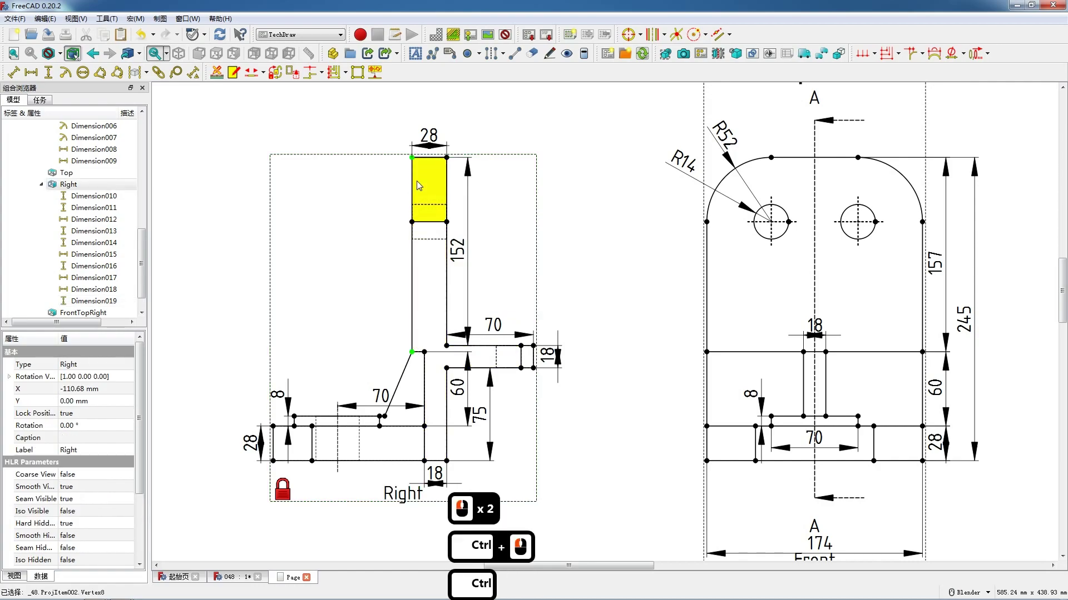
key("v")
left_click_drag(412, 255, 387, 257)
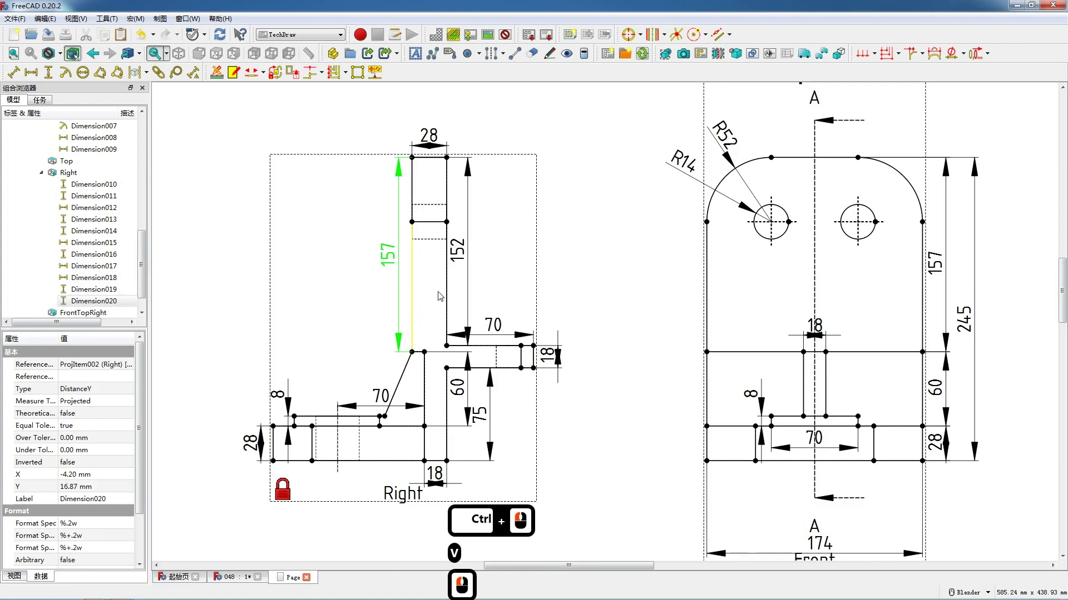
Add a radius dimension to the boss's outer circle in the Top view, with its text outside the base's rounded end.
scroll(512, 295, "down", 3)
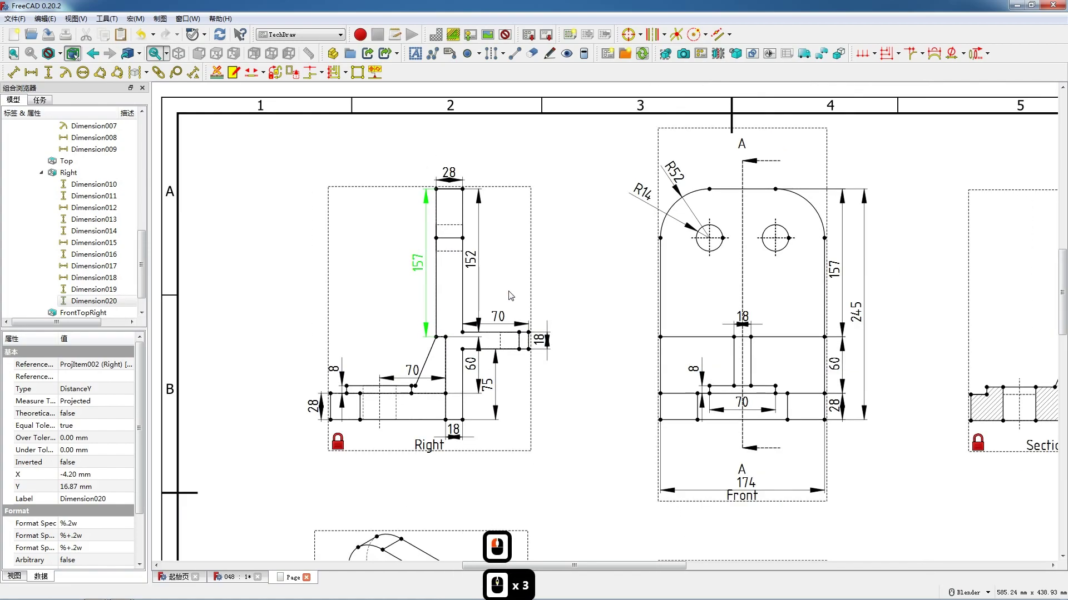
scroll(511, 295, "down", 2)
scroll(509, 287, "down", 6)
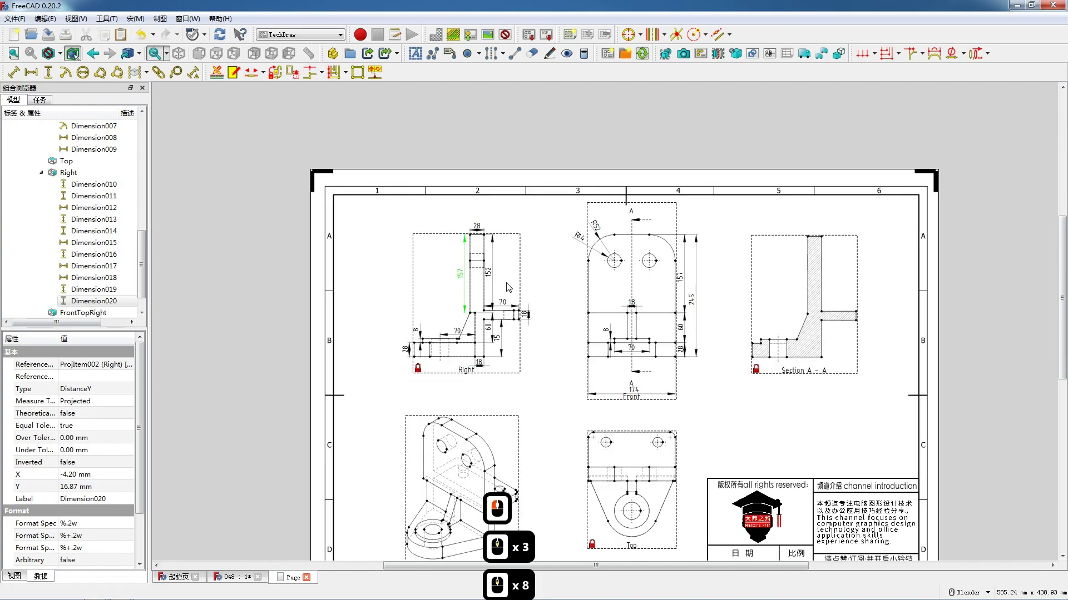
scroll(625, 519, "up", 7)
scroll(551, 446, "up", 13)
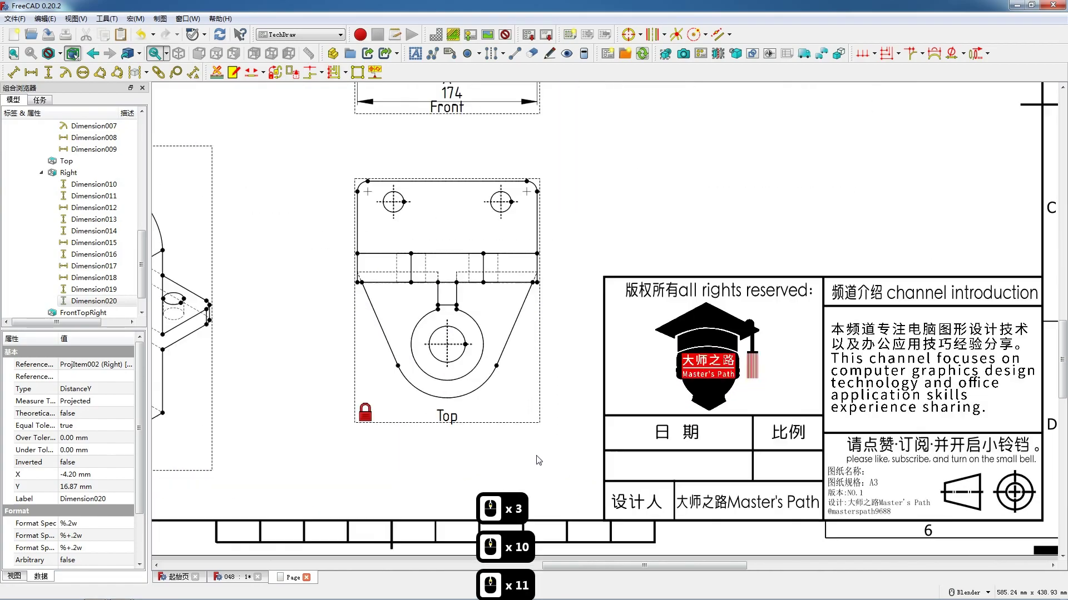
left_click(427, 371)
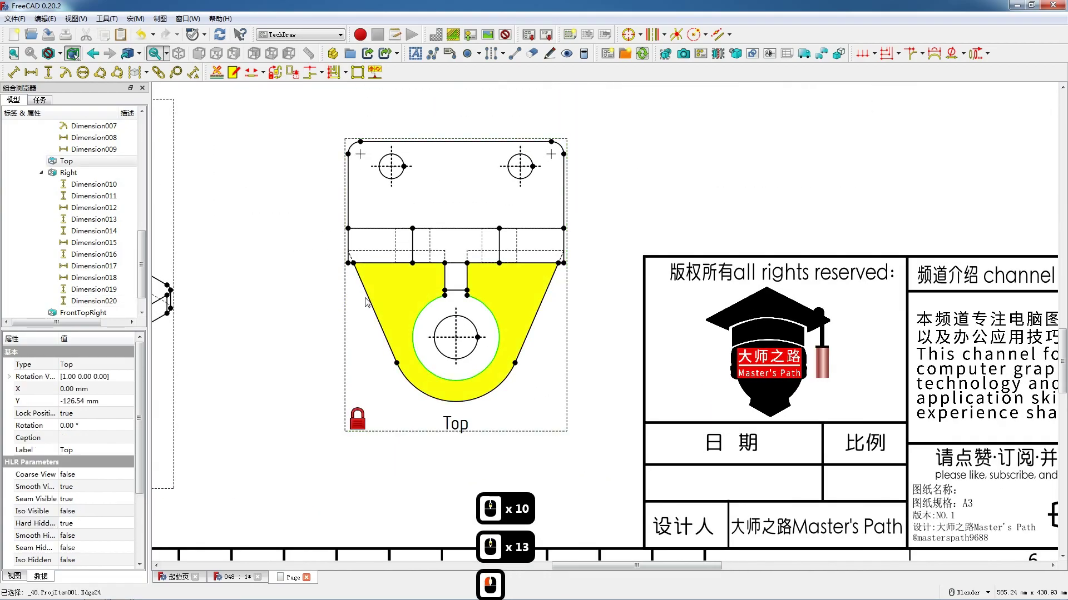
left_click(65, 72)
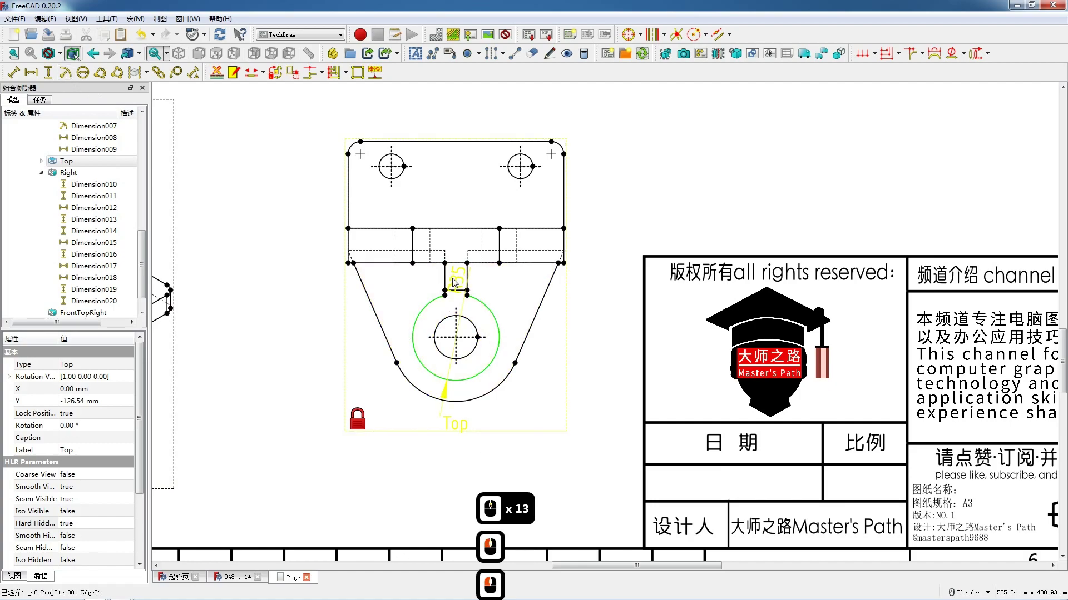
left_click_drag(488, 392, 534, 392)
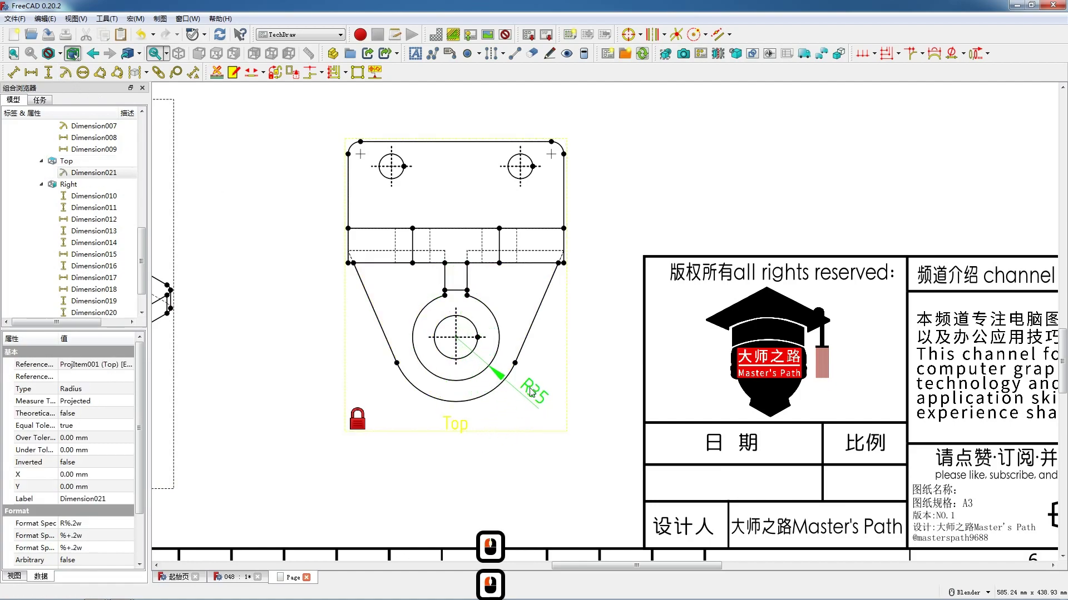
Add a radius dimension to the boss hole in the Top view, with its text below the base's rounded end.
left_click(462, 359)
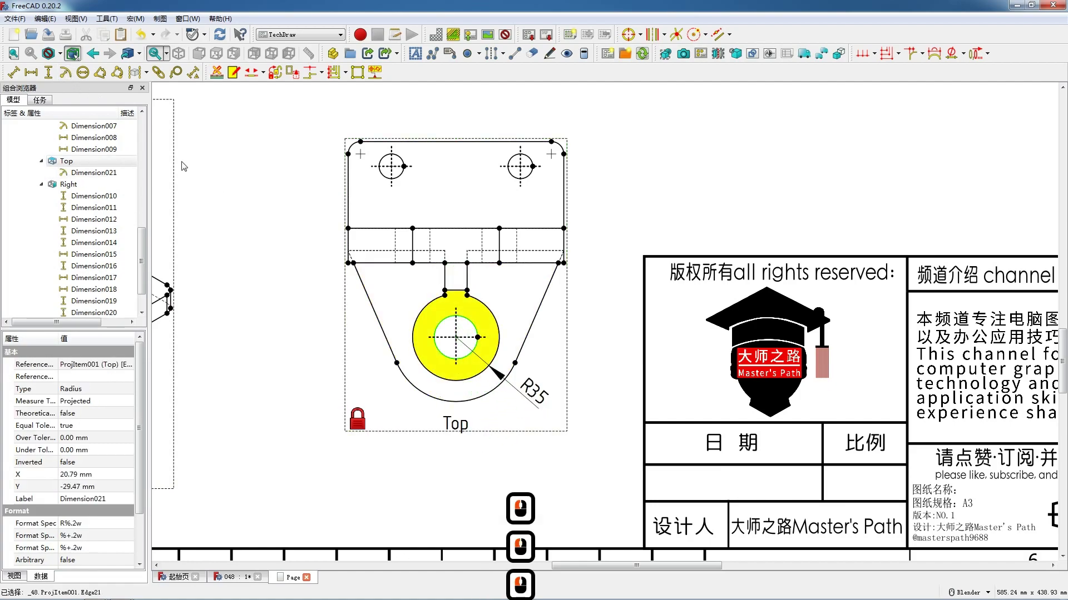
left_click(66, 73)
left_click_drag(462, 277, 511, 411)
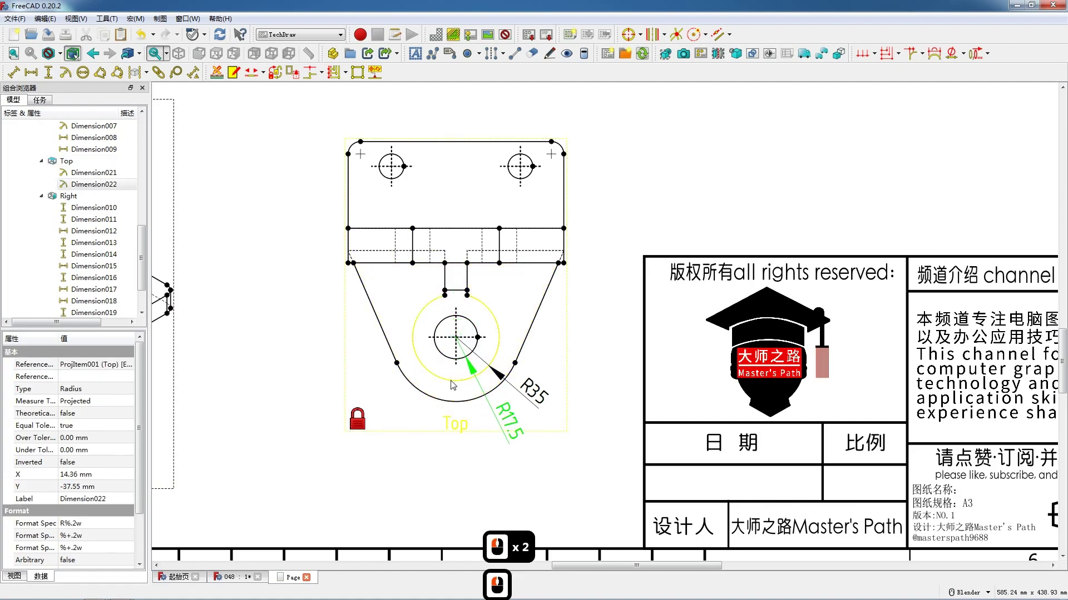
Add a radius dimension to the base's rounded end in the Top view, with its text outside the arc.
left_click(436, 399)
left_click(66, 73)
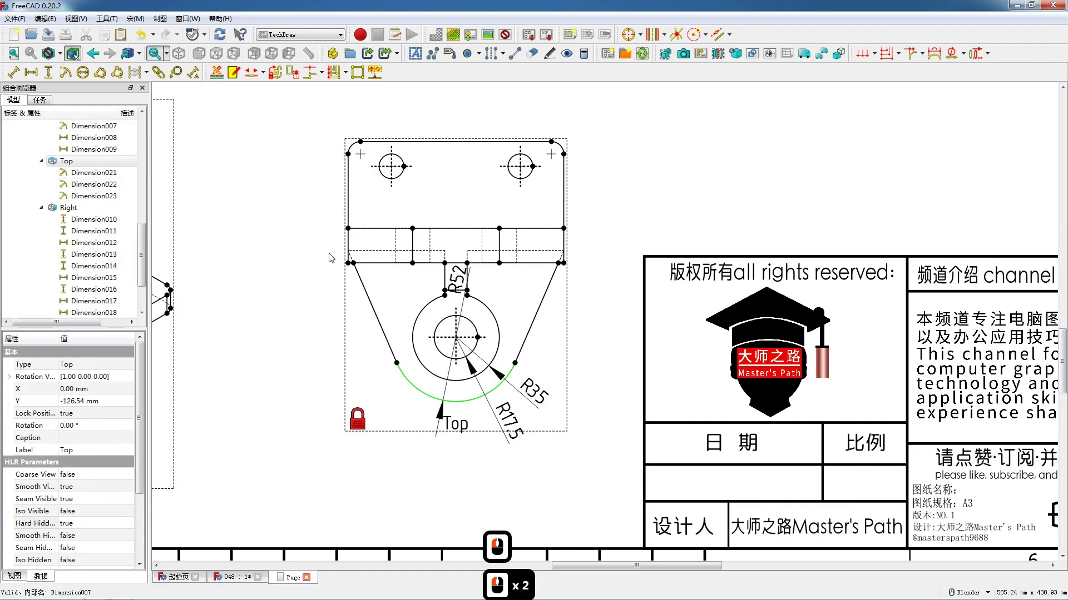
left_click_drag(398, 397, 397, 401)
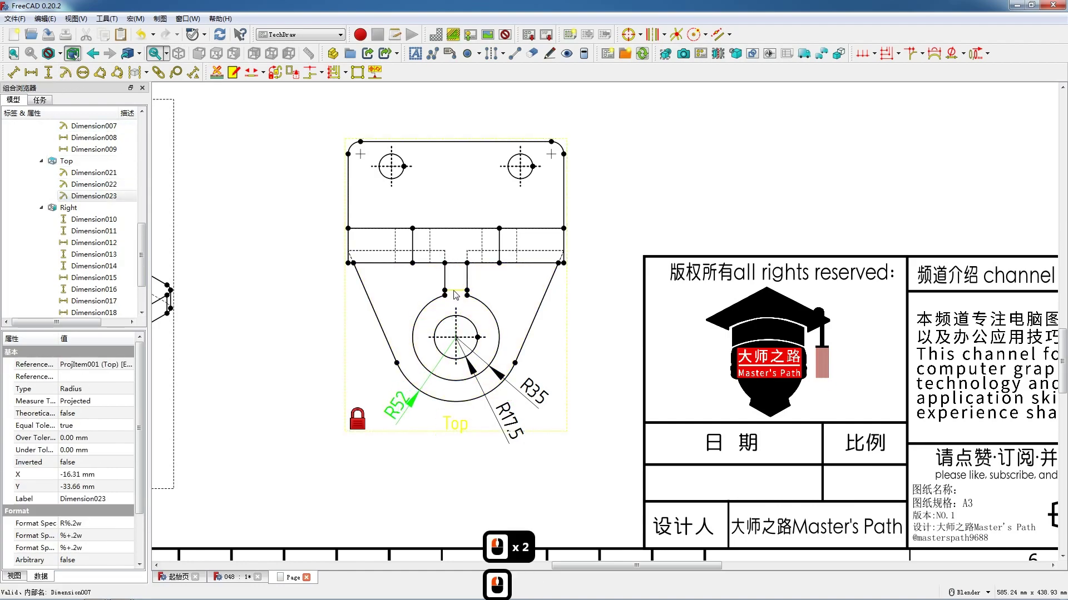
Dimension the rib's width in the Top view and move the text out beside the rib.
left_click(454, 290)
key("shift+h")
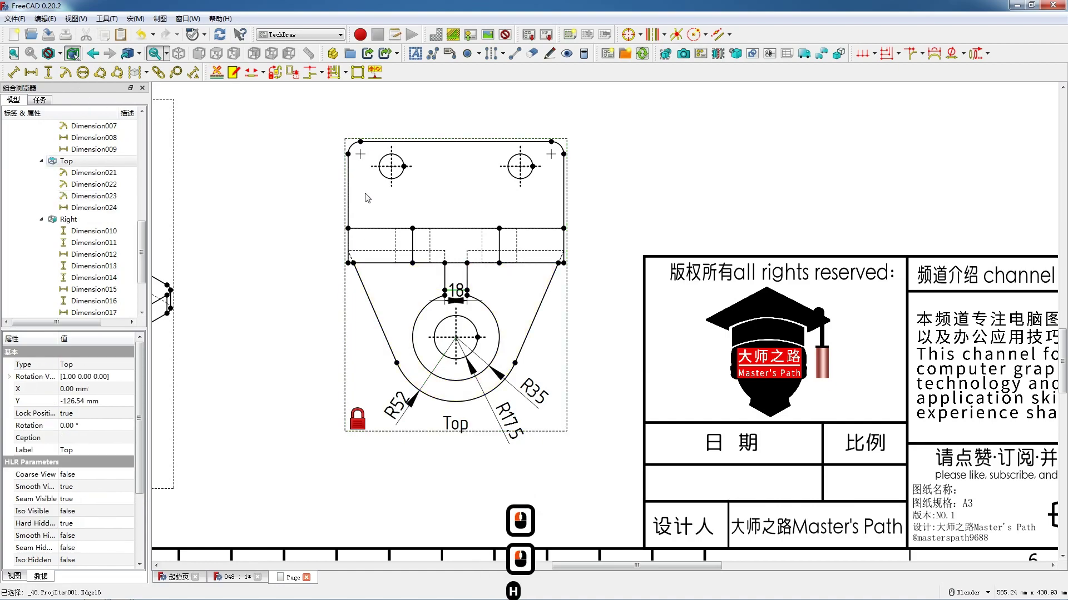
left_click_drag(469, 292, 500, 287)
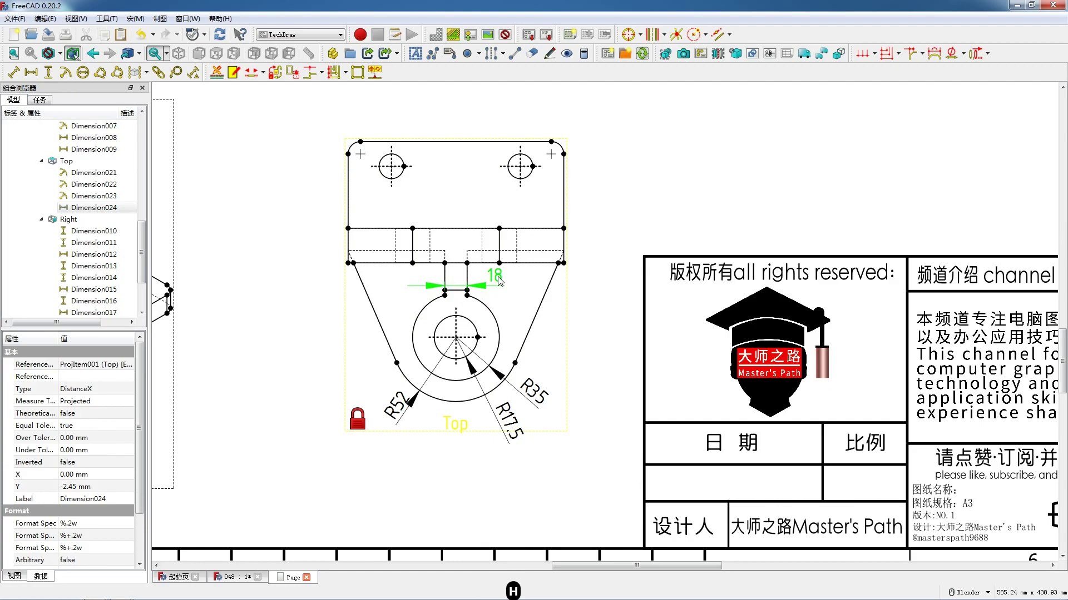
left_click_drag(498, 277, 498, 277)
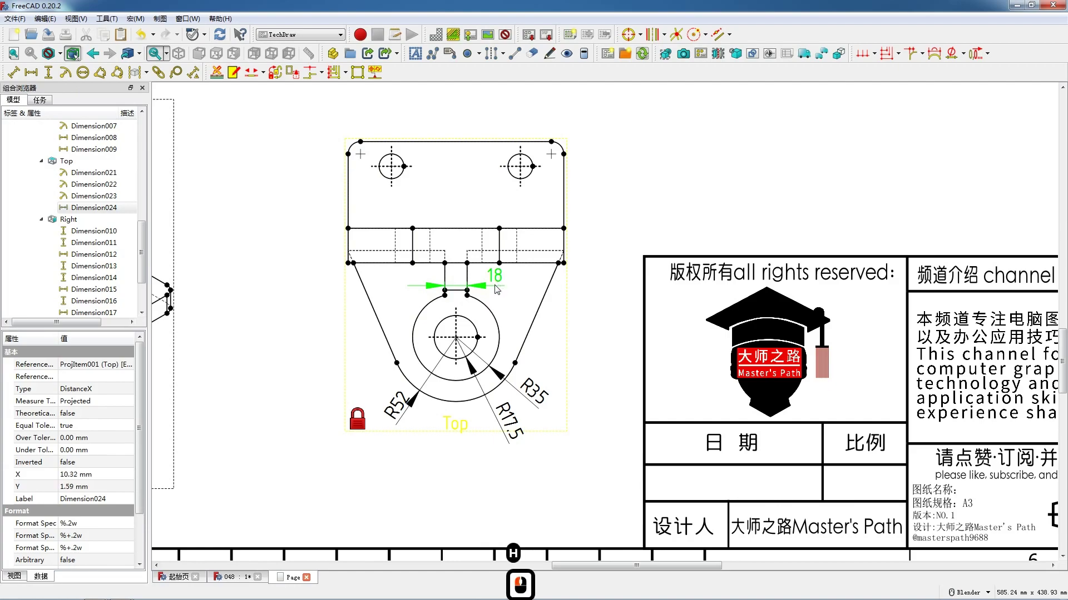
Dimension the vertical distance from the plate's hidden edge to the boss hole's centerline in the Top view, placed outside the view's outline.
left_click(401, 250)
left_click(441, 337, "ctrl")
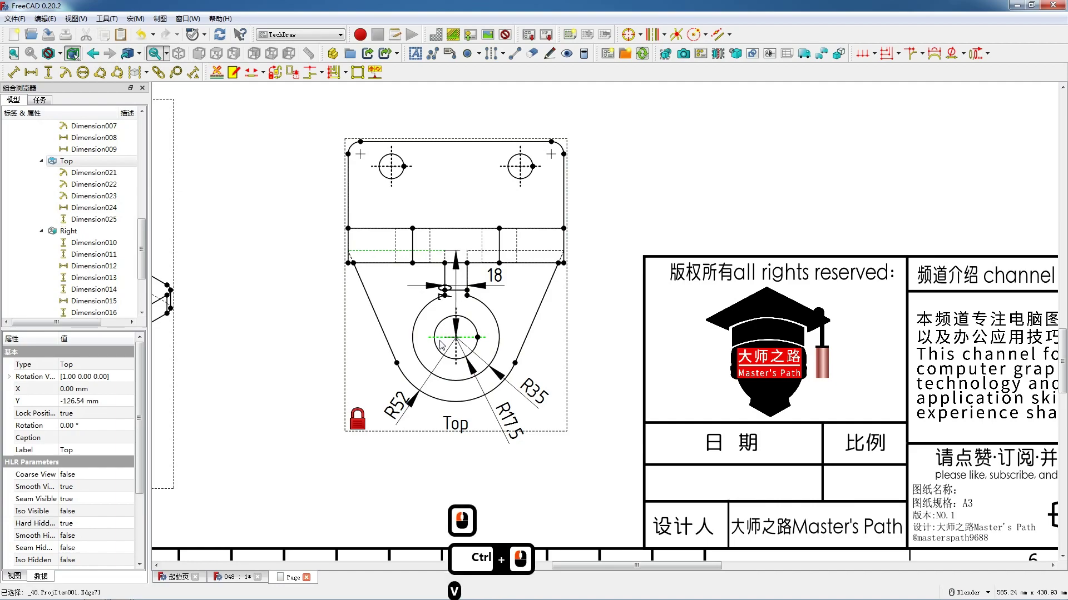
key("v")
left_click_drag(423, 298, 323, 304)
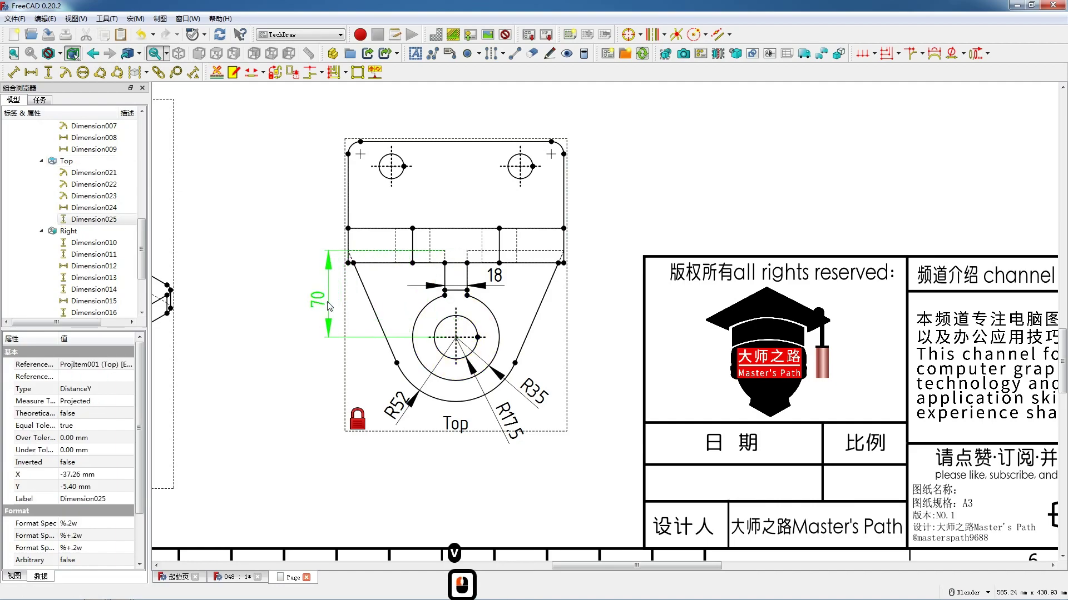
Dimension the vertical distance from the rib's end edge to the boss hole's centerline in the Top view, placed beside the boss.
left_click(455, 290)
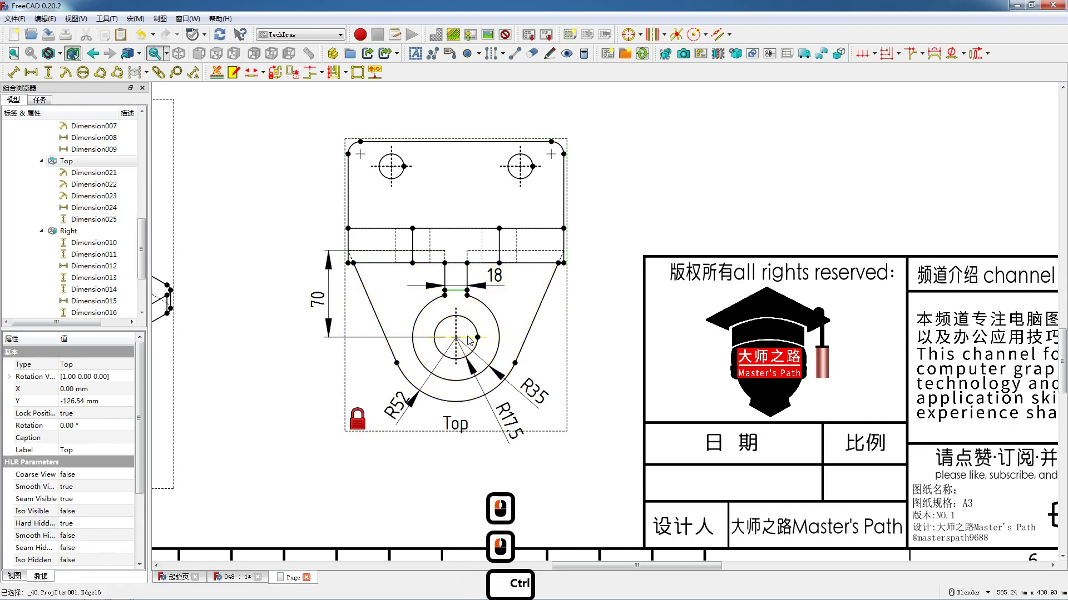
left_click(468, 336, "ctrl")
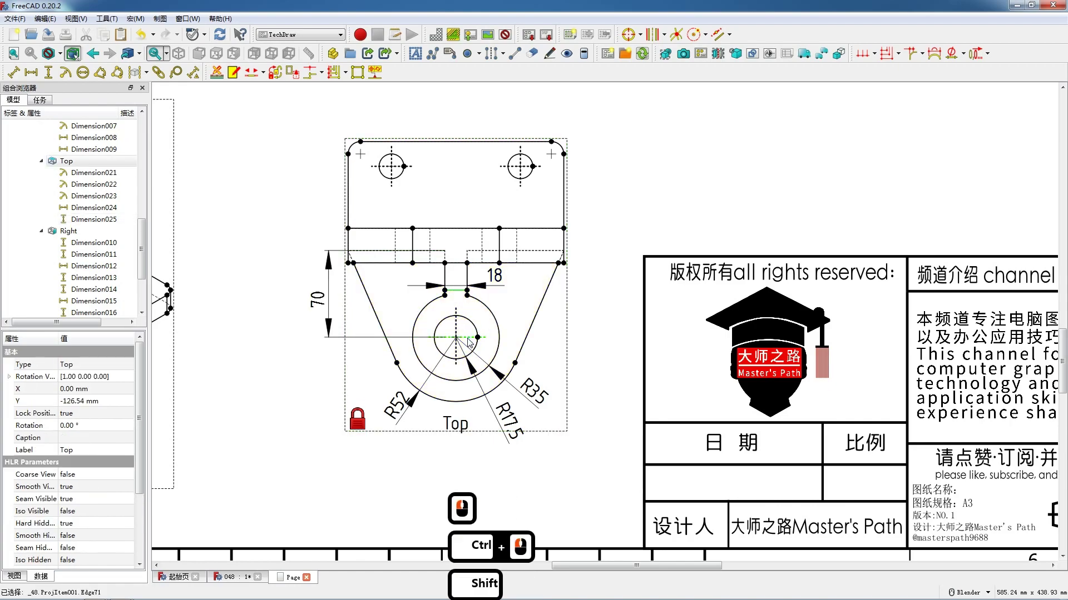
key("v")
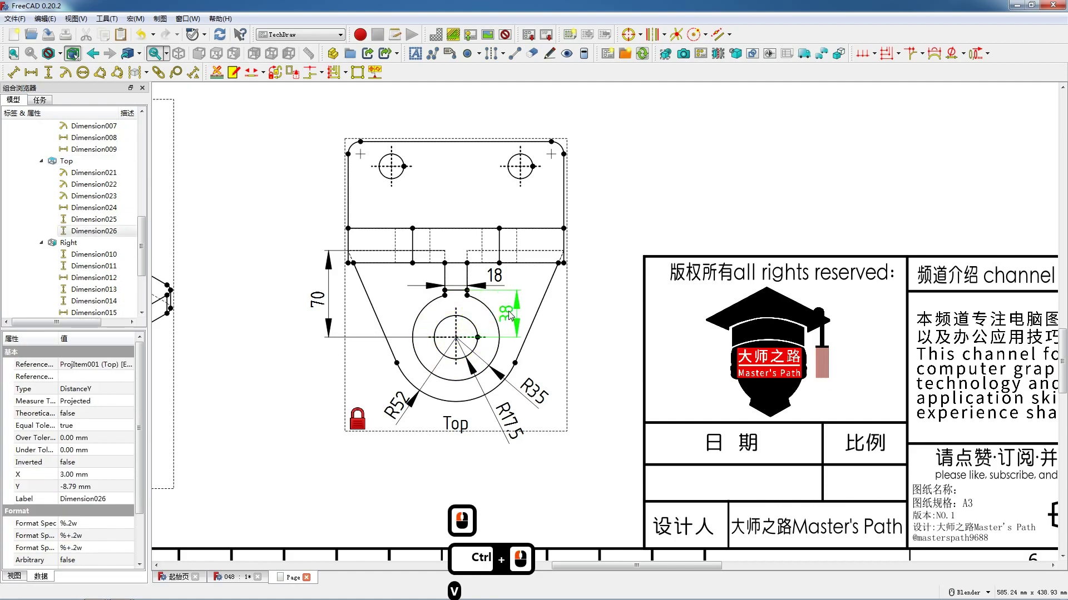
left_click_drag(510, 315, 510, 314)
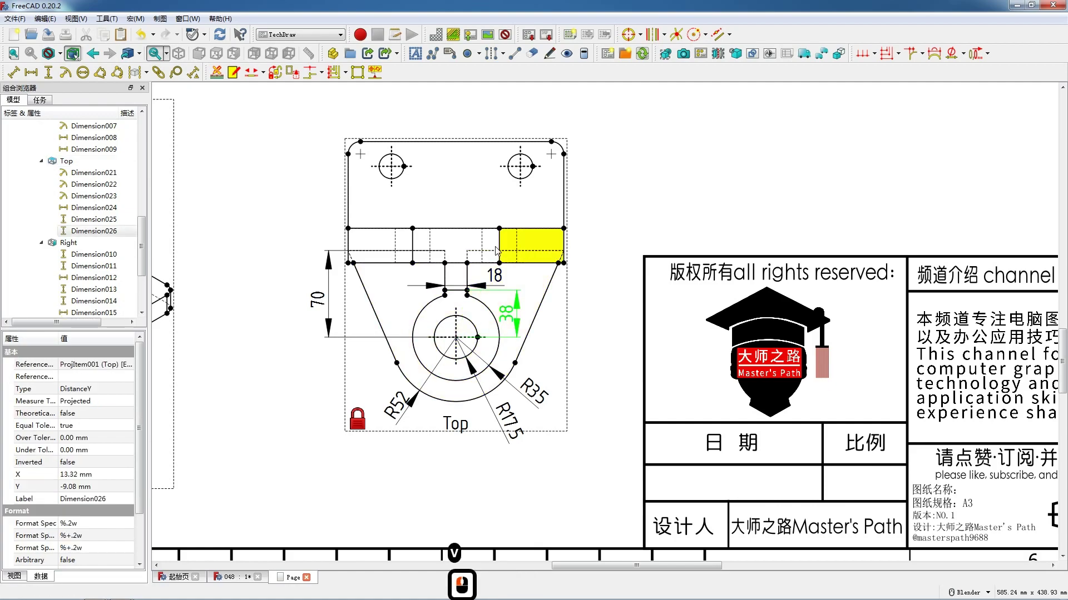
Dimension the vertical distance between the plate's hidden edge and its rear edge in the Top view, placed outside the view's outline.
left_click(438, 251)
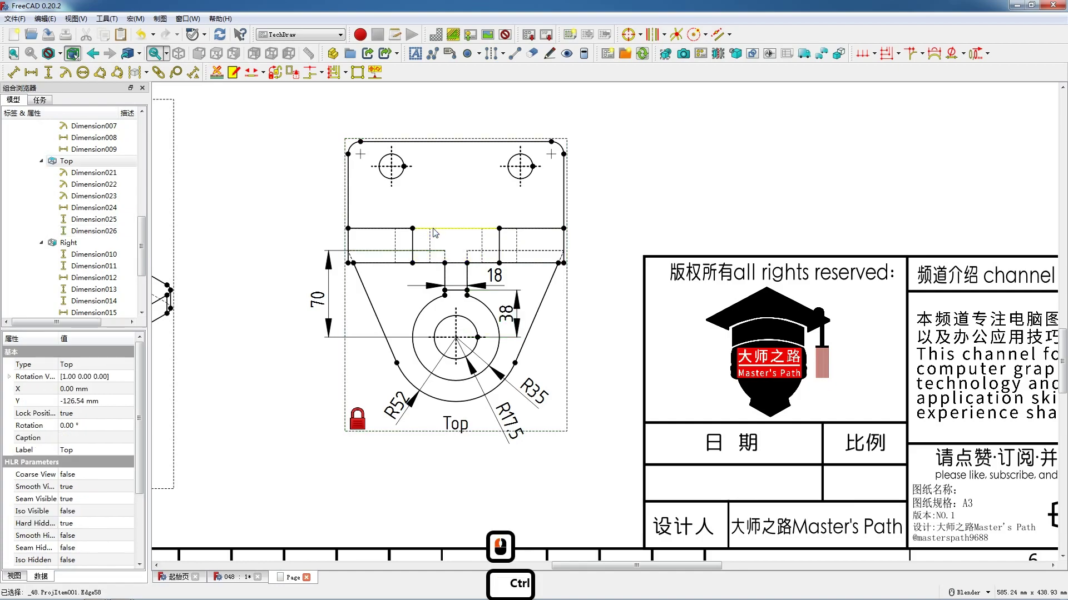
left_click(434, 233, "ctrl")
key("shift+v")
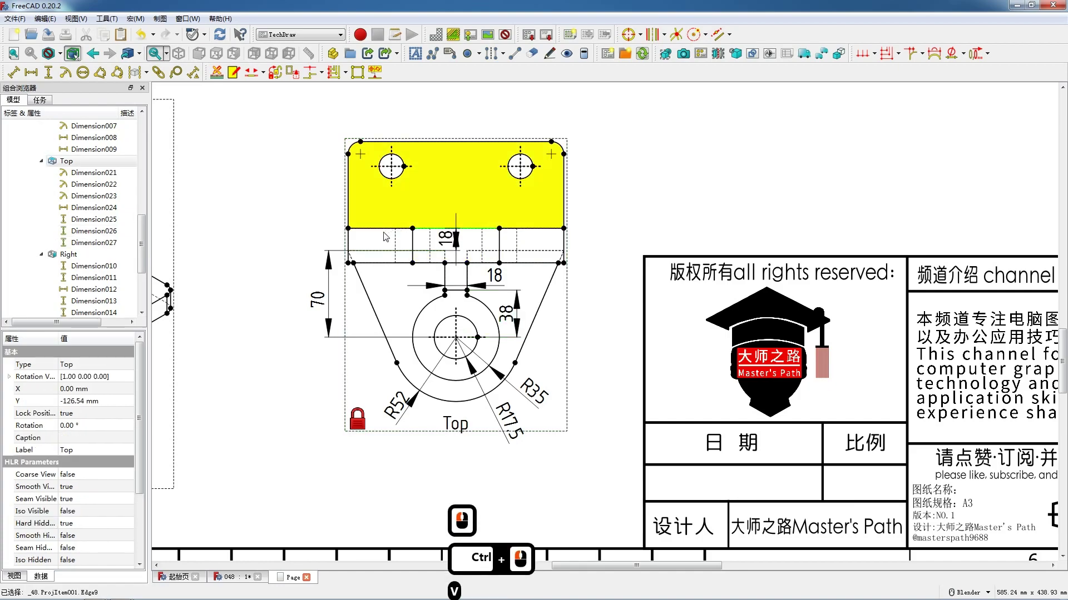
left_click_drag(449, 242, 582, 247)
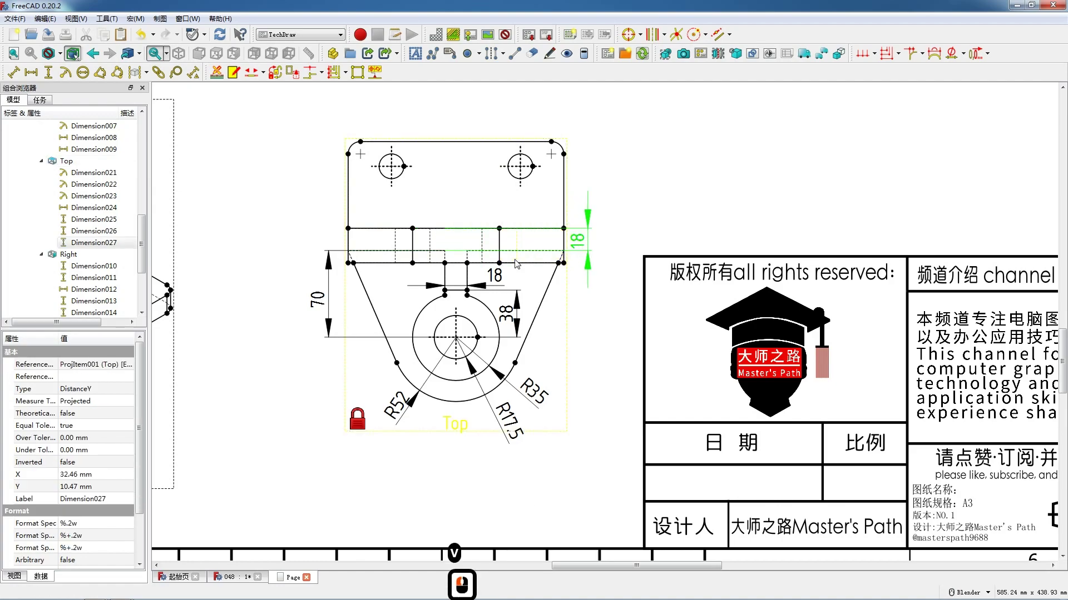
Dimension the rear shelf's depth in the Top view from the plate's rear corner to the shelf's outer edge, placed beyond the neighbouring vertical dimension.
left_click(563, 228)
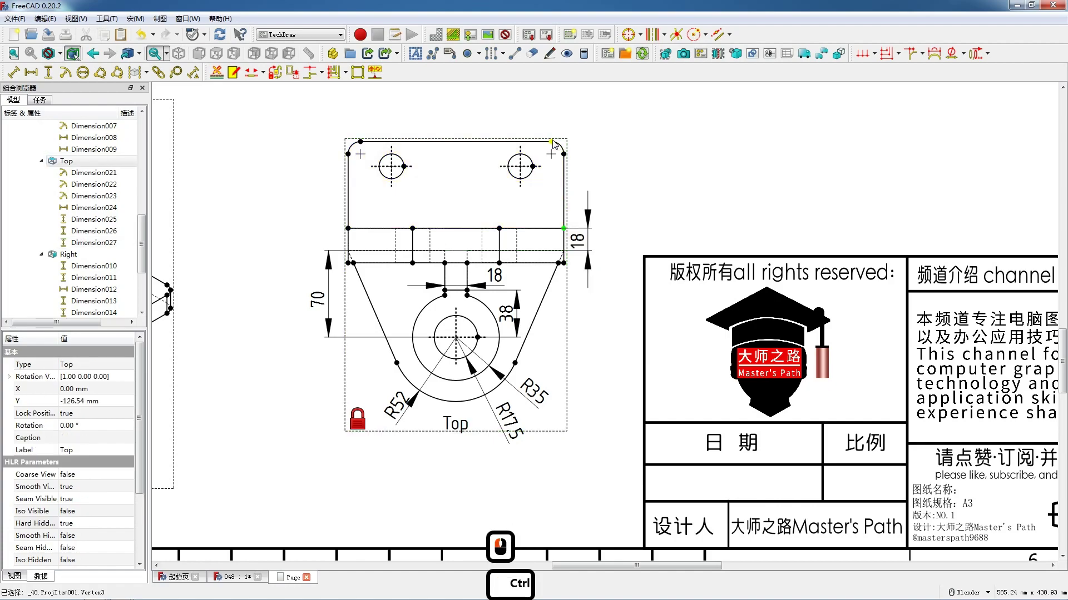
left_click(552, 143, "ctrl")
key("v")
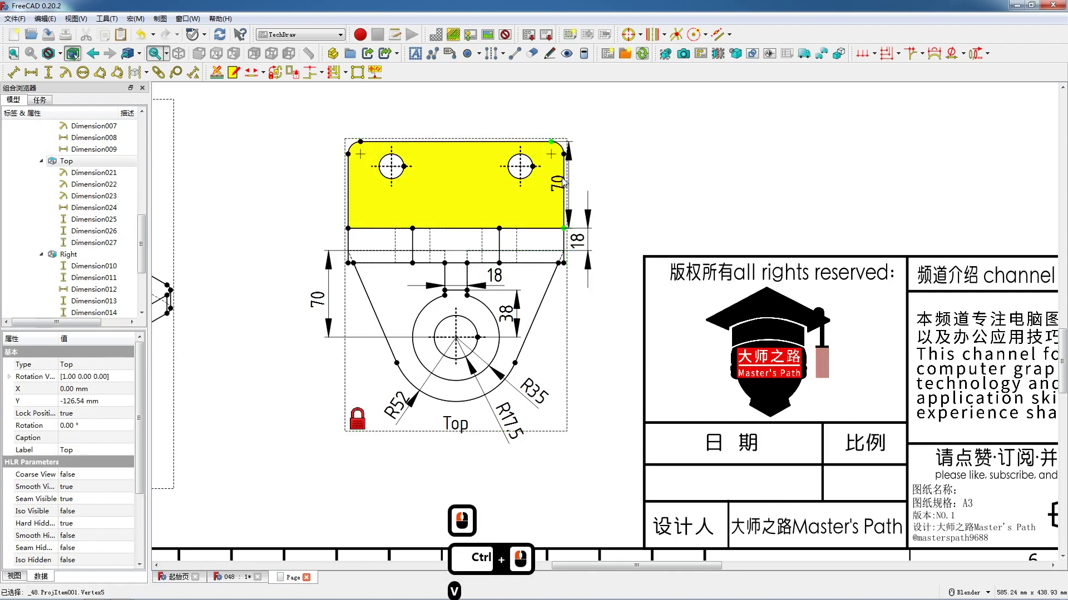
left_click_drag(557, 185, 603, 187)
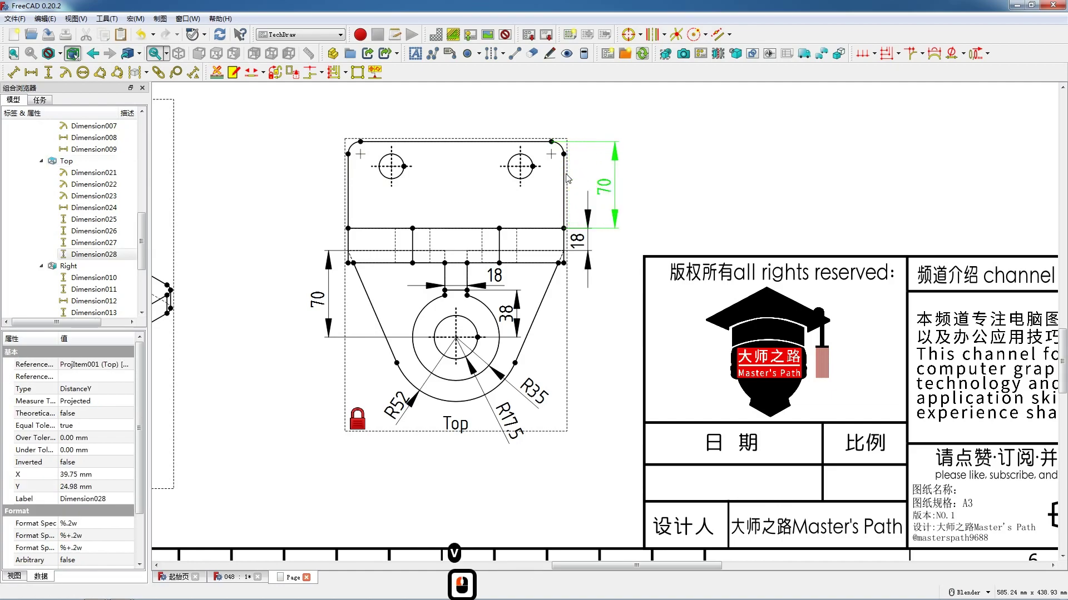
Add radius dimensions to the shelf's rounded corner and the hole nearest it in the Top view, with both texts outside the outline.
left_click(354, 144)
left_click(65, 73)
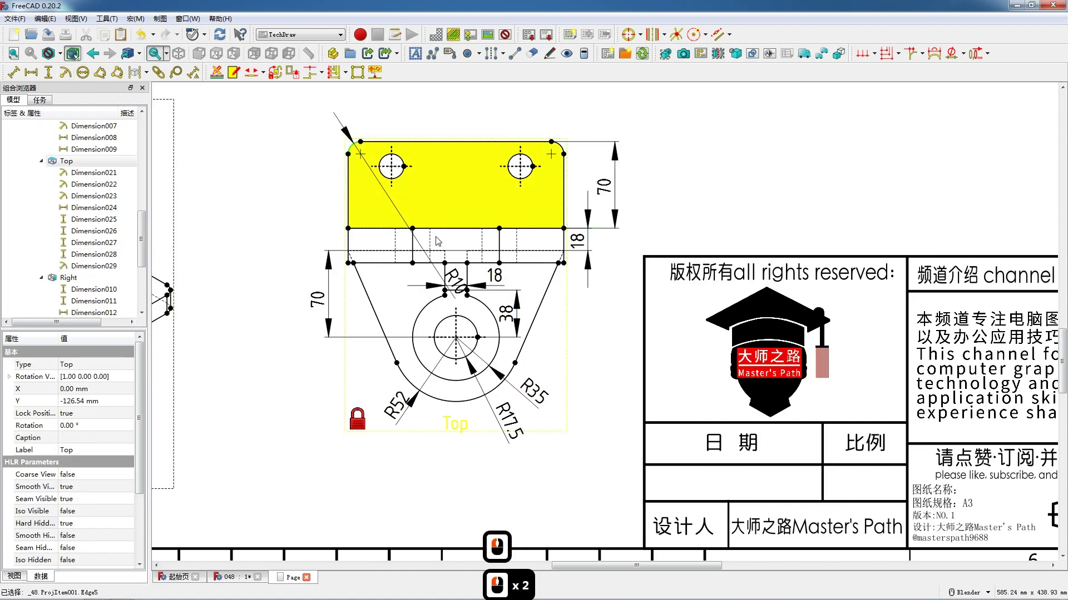
left_click_drag(456, 288, 342, 118)
left_click(397, 156)
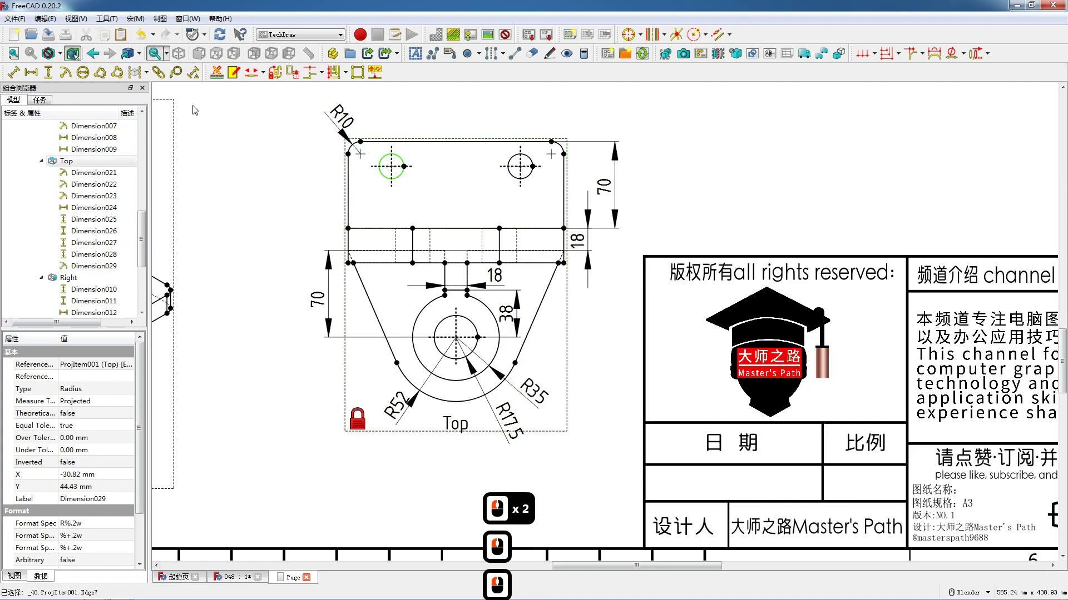
left_click(65, 72)
mouse_move(463, 283)
left_mouse_down()
mouse_move(380, 121)
mouse_move(388, 114)
left_mouse_up()
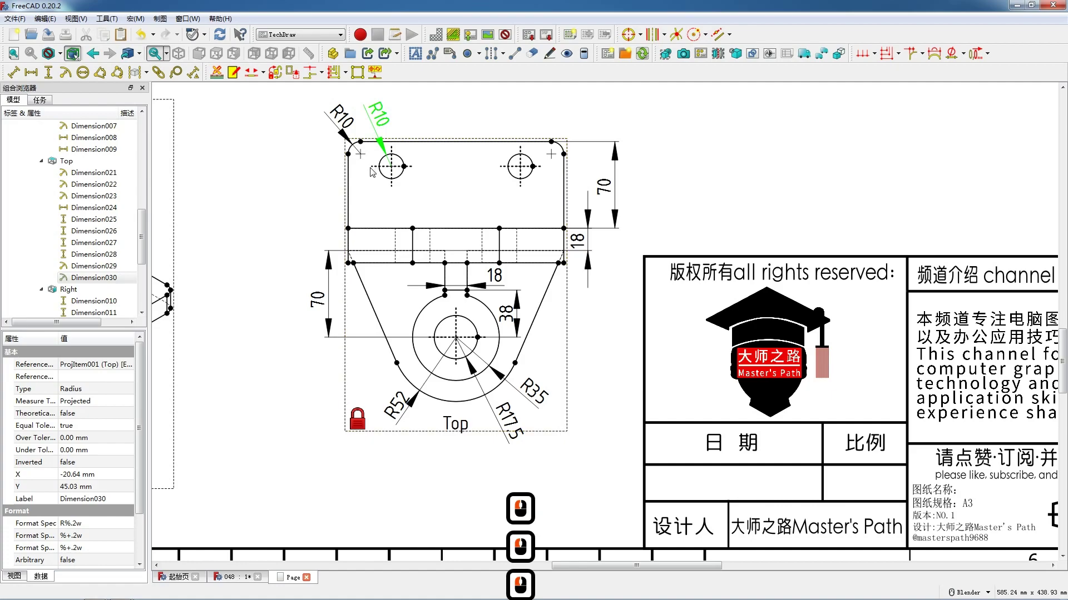
Dimension the shelf's overall width between its two side edges in the Top view and position the text just above the outline.
left_click(349, 207)
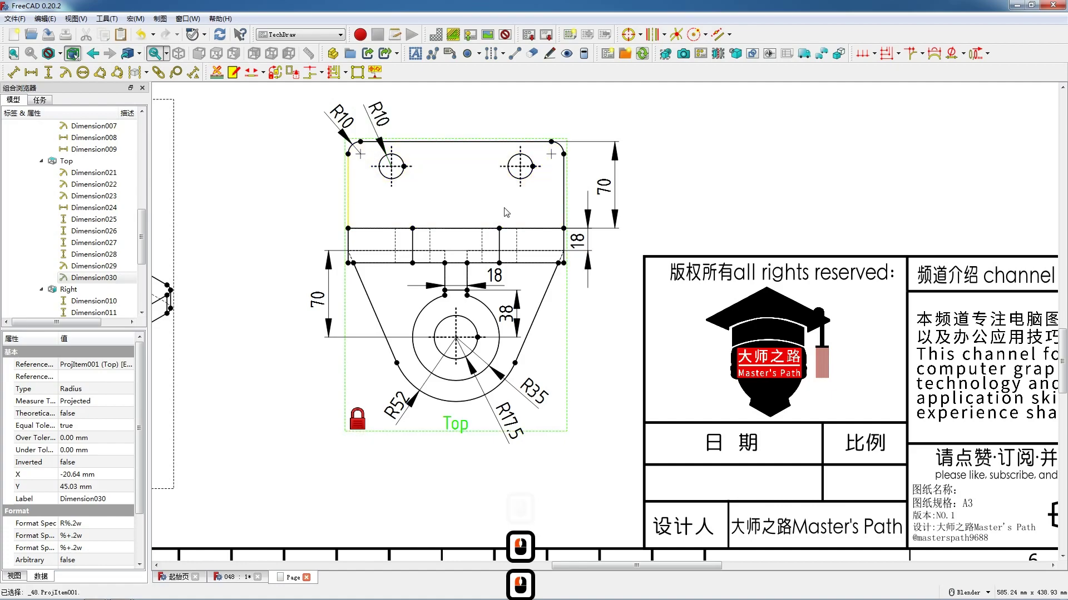
left_click(564, 199, "ctrl")
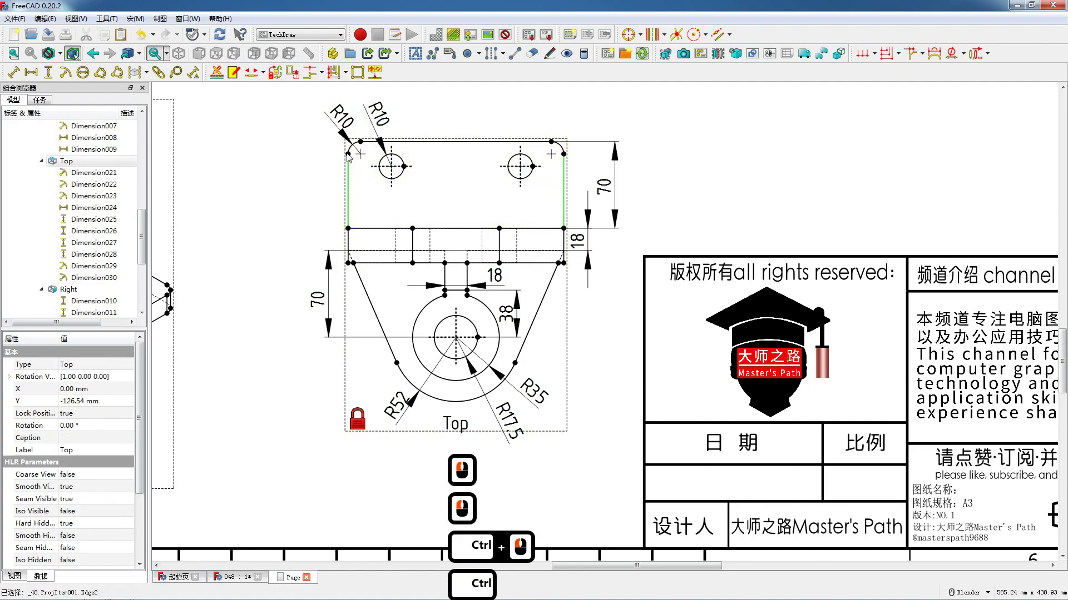
key("h")
scroll(450, 183, "down", 3)
left_click_drag(457, 194, 449, 90)
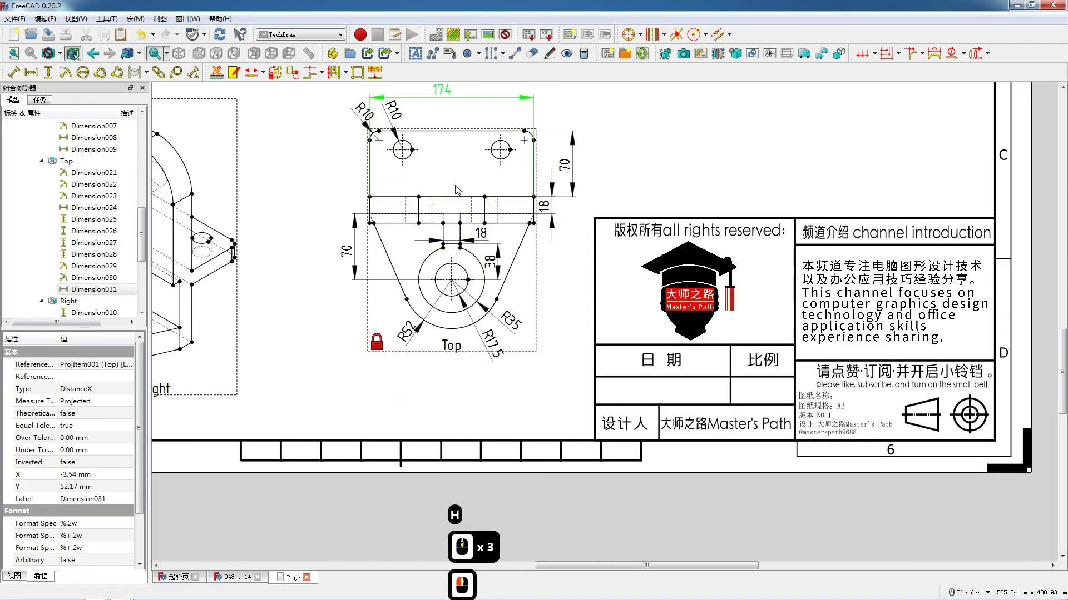
scroll(450, 90, "down", 4)
left_click_drag(449, 159, 451, 175)
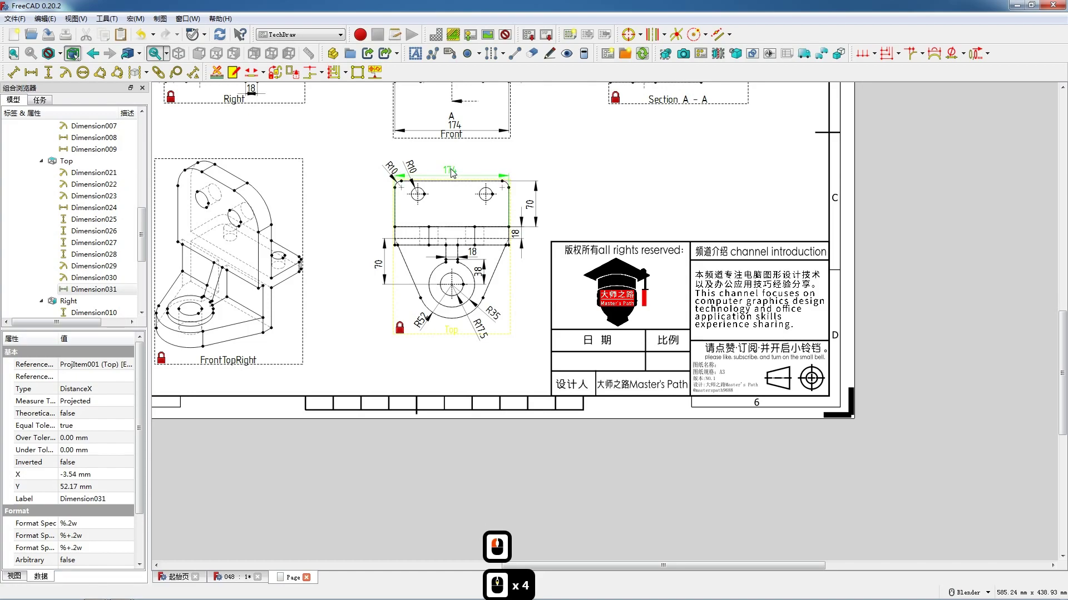
Shift the corner and hole radius texts in the Top view outward, clear of the shelf's width dimension.
left_click(384, 166)
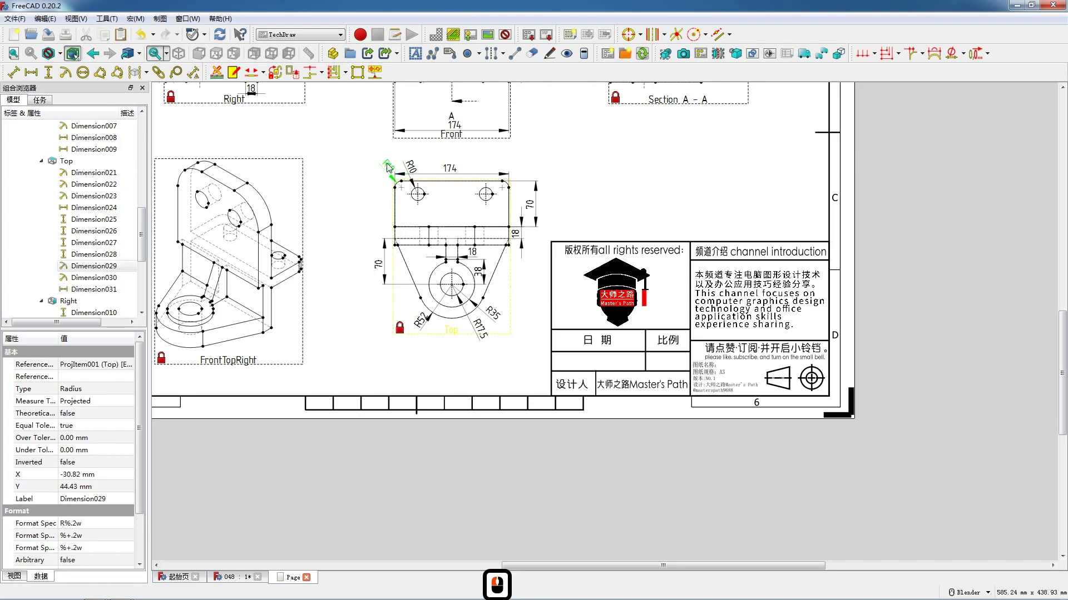
left_click_drag(383, 162, 382, 161)
left_click(412, 166)
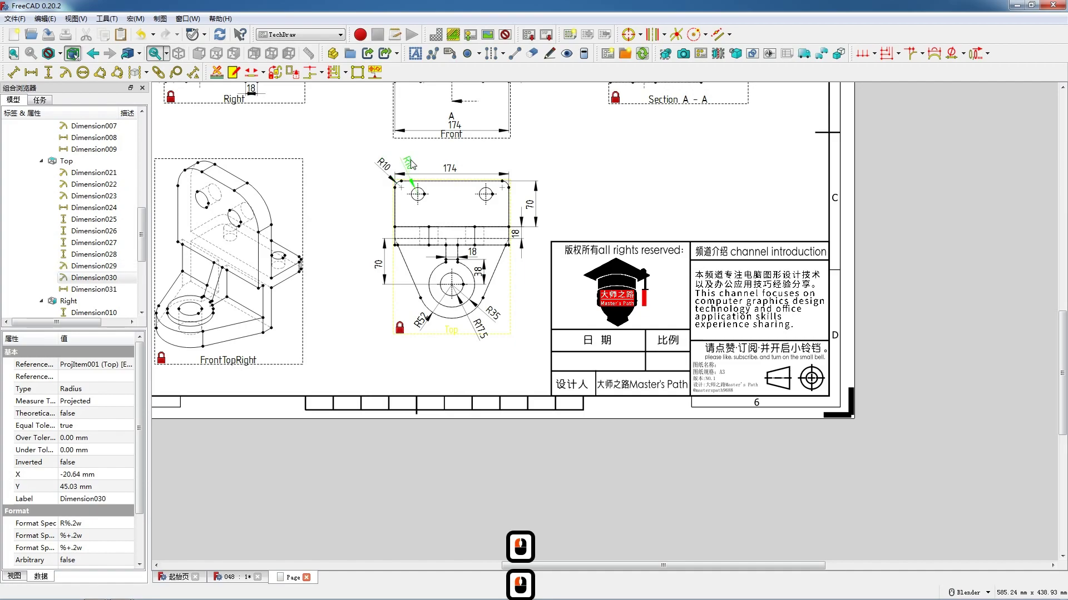
scroll(495, 272, "down", 2)
scroll(495, 272, "down", 5)
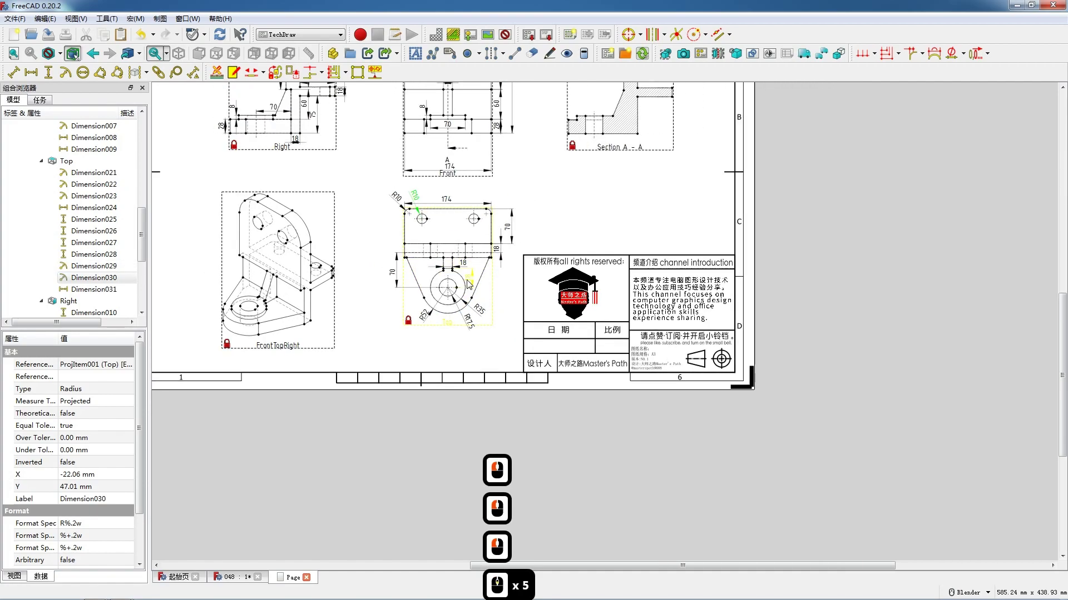
Dimension the base's edge height and the boss's step height in Section A - A, placing both texts outside the profile.
scroll(589, 145, "up", 12)
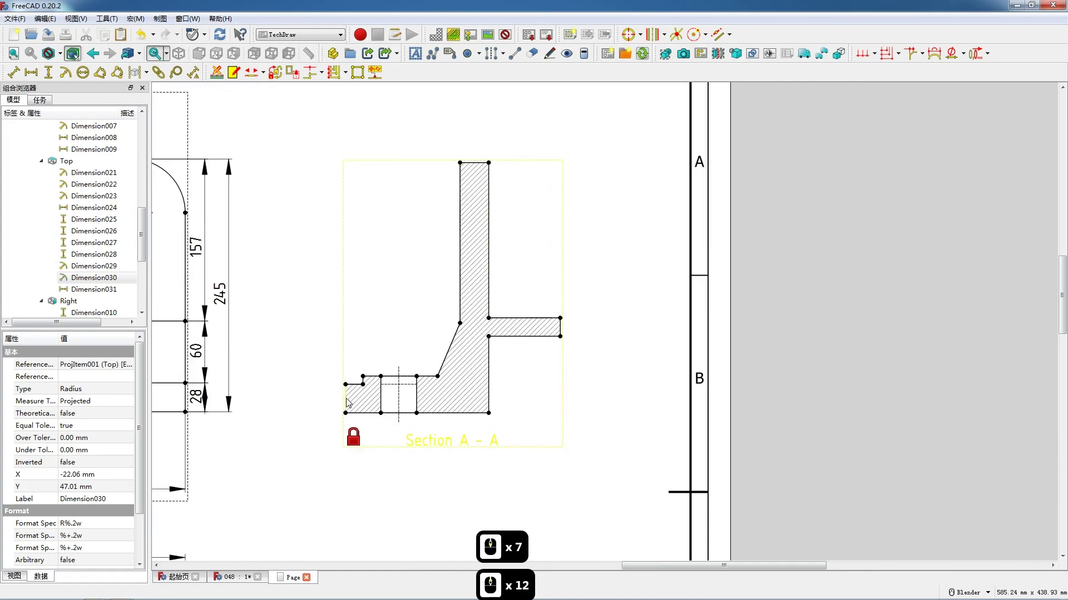
left_click(346, 399)
key("v")
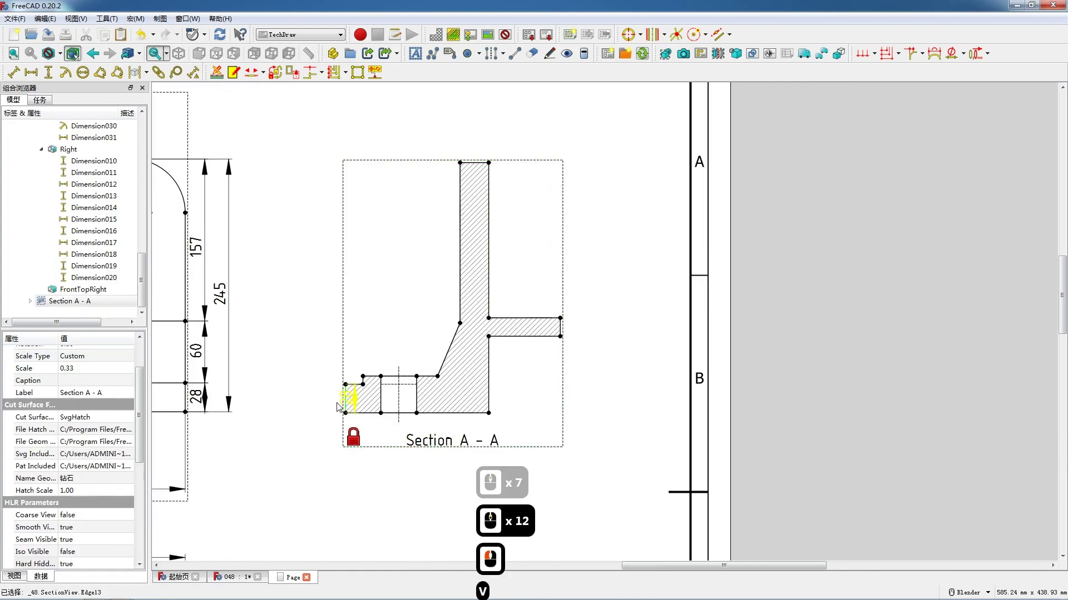
left_click_drag(353, 399, 333, 393)
left_click(363, 381)
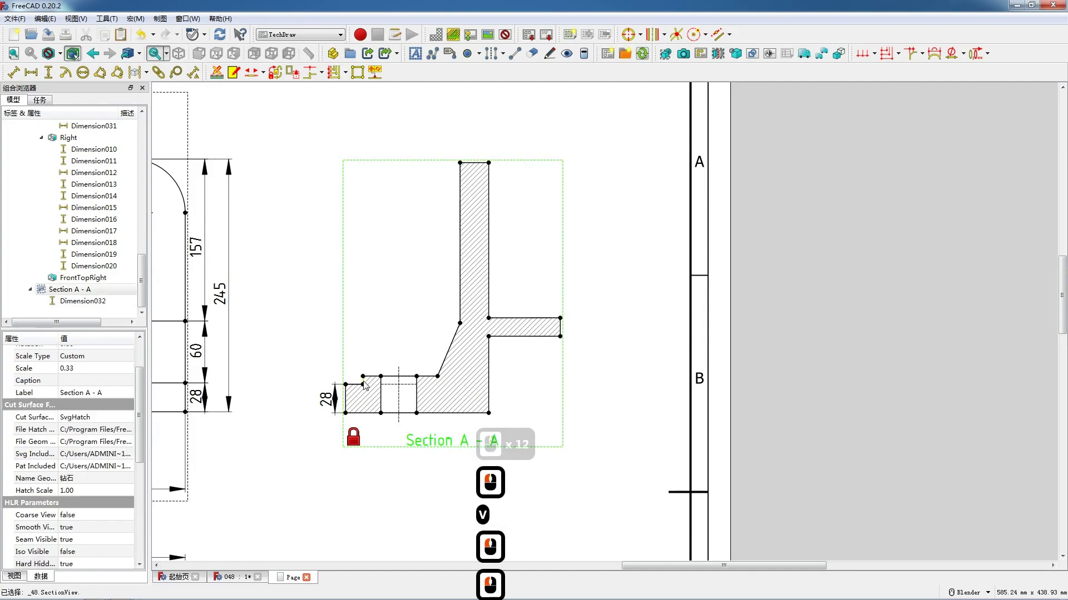
key("v")
left_click_drag(353, 383, 347, 359)
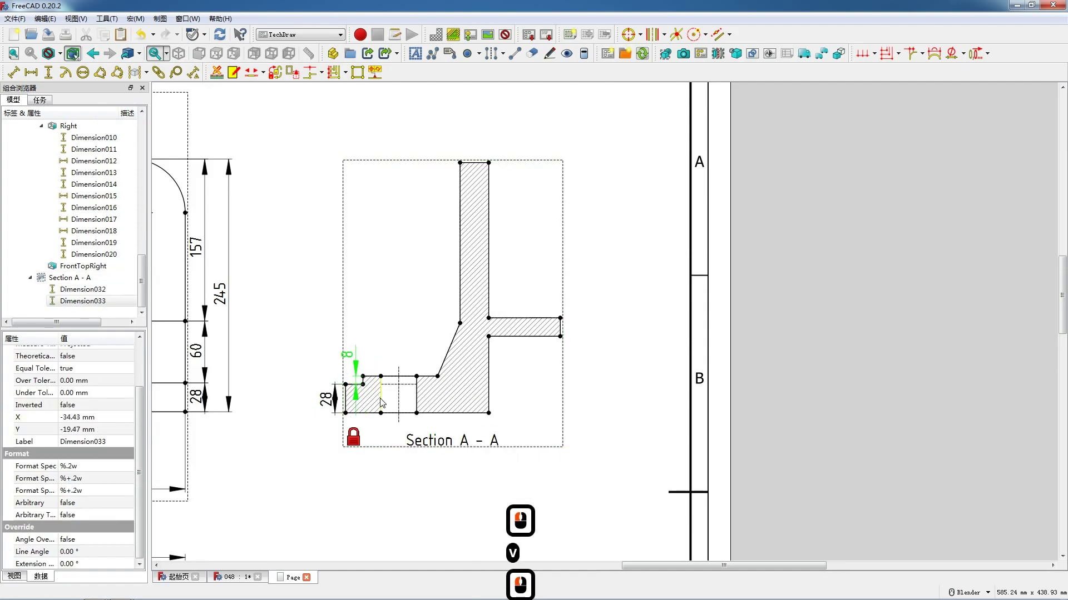
Dimension the plate's rear height below the shelf and the shelf's thickness in Section A - A, placed outside the profile.
left_click(489, 389)
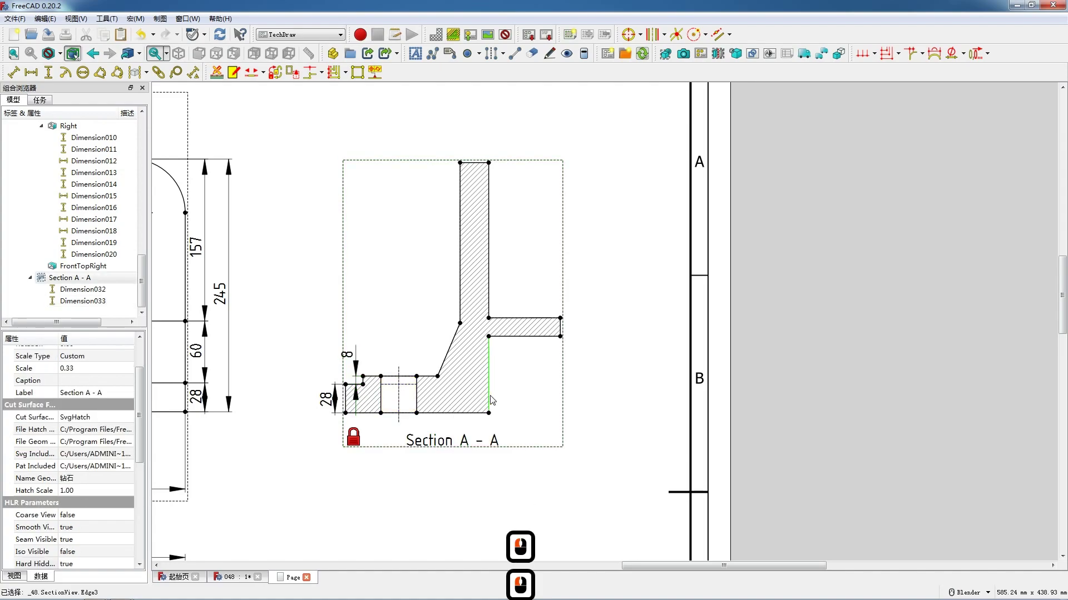
key("v")
left_click_drag(493, 384, 504, 385)
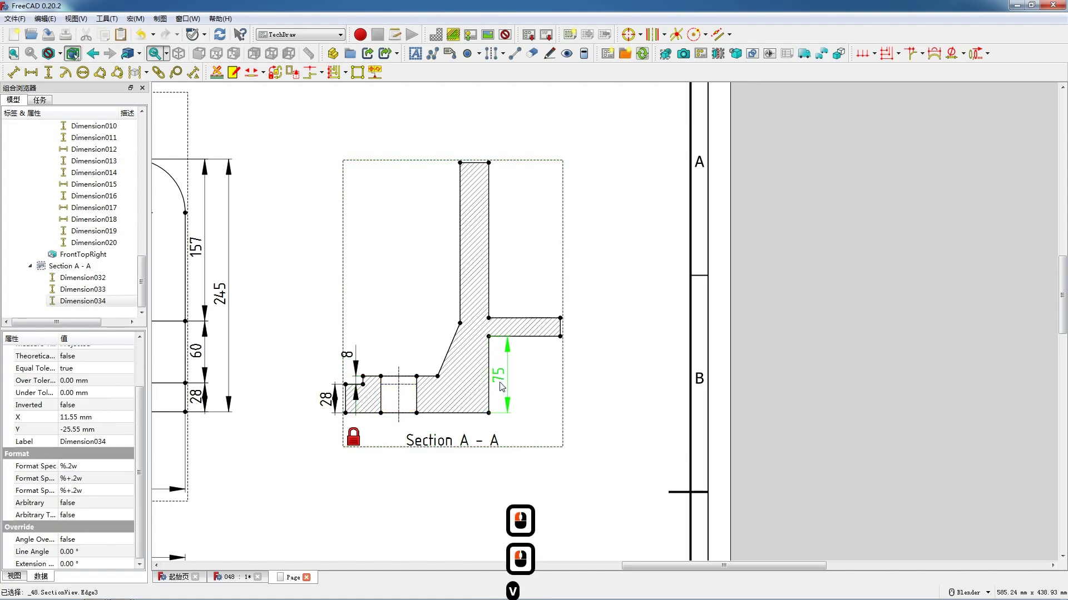
left_click(561, 334)
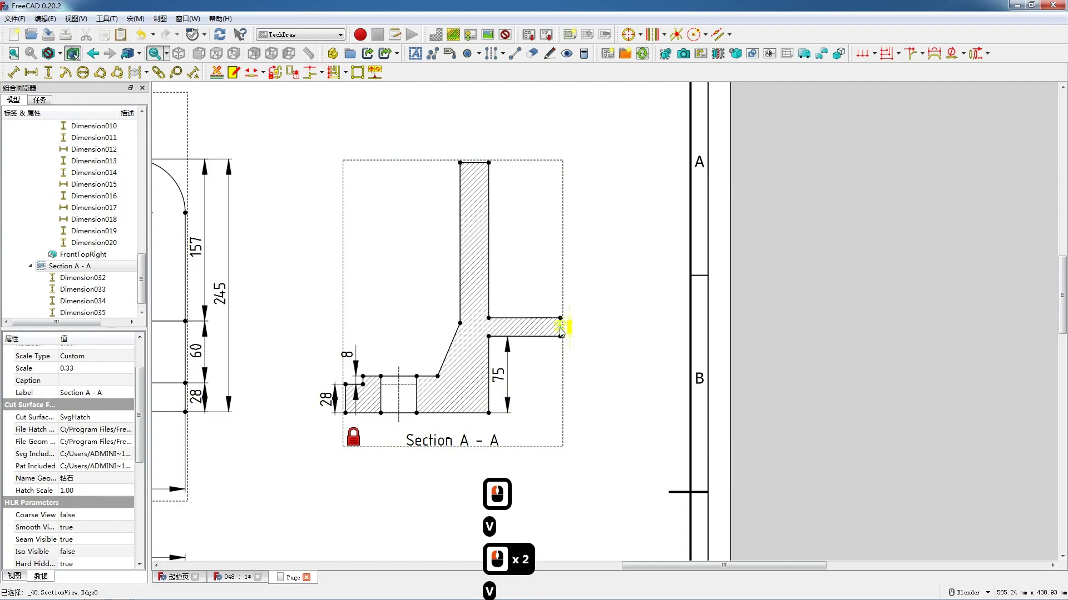
key("v")
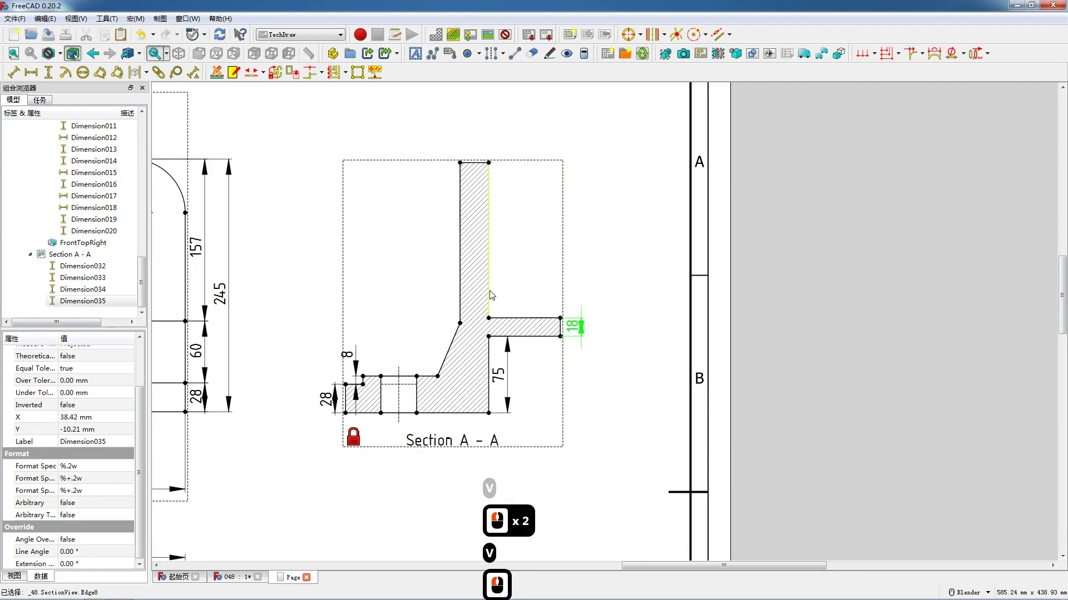
Add vertical dimensions in Section A - A to the plate's rear face above the shelf and its front face above the rib.
left_click(490, 295)
key("v")
left_click_drag(496, 248, 437, 254)
left_click(460, 266)
key("v")
Dimension the shelf's horizontal length along its lower edge in Section A - A, with the text below the shelf.
left_click(453, 347)
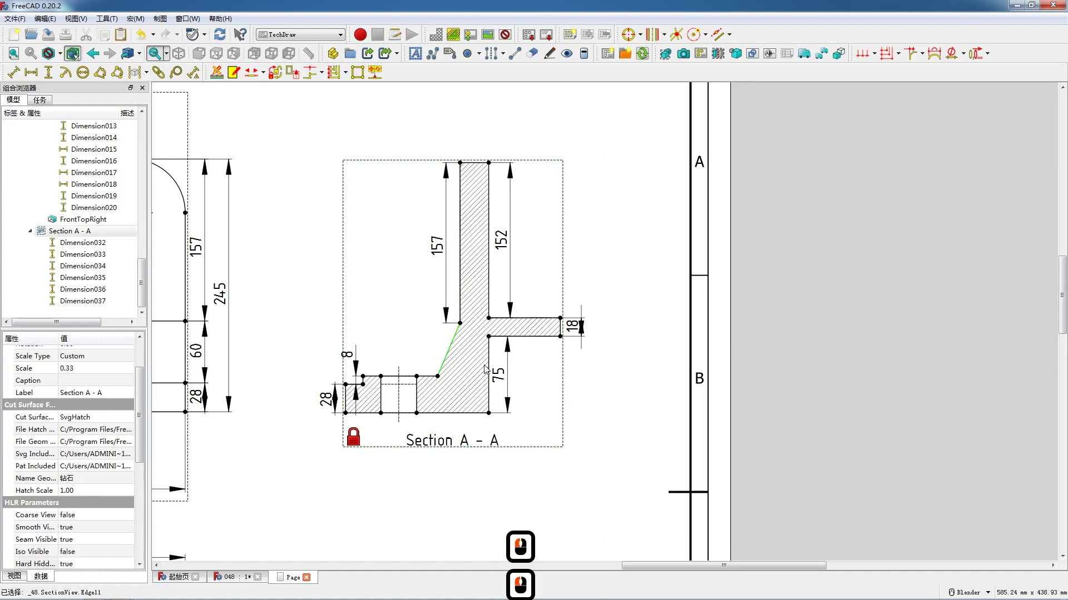
left_click(534, 336)
key("shift+h")
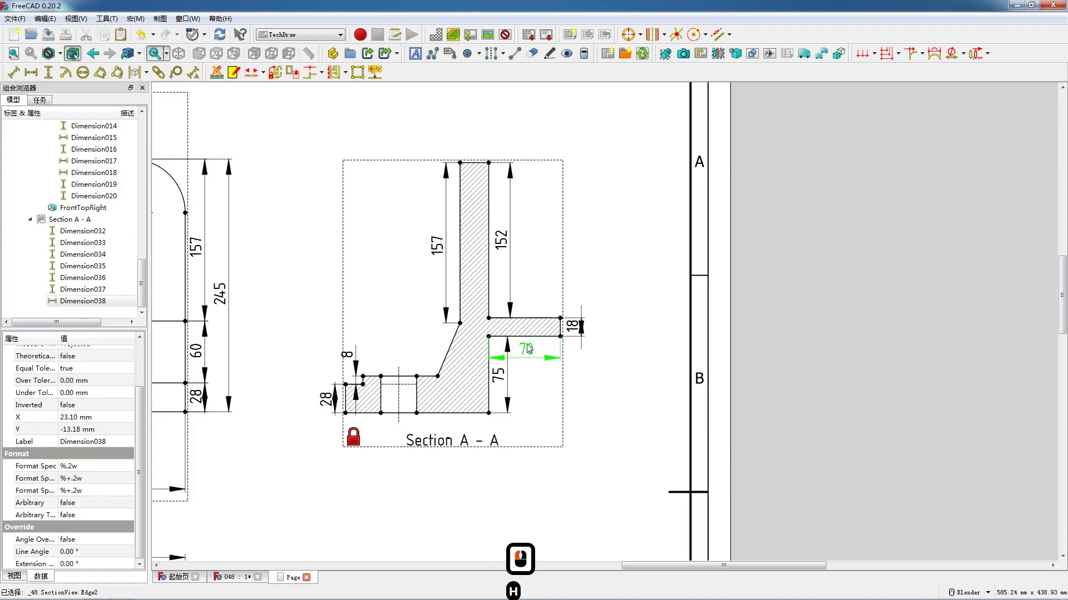
left_click(527, 348)
Dimension the overall height in Section A - A between the rear bottom and top corners, placed beyond the shelf's thickness dimension.
left_click(489, 413)
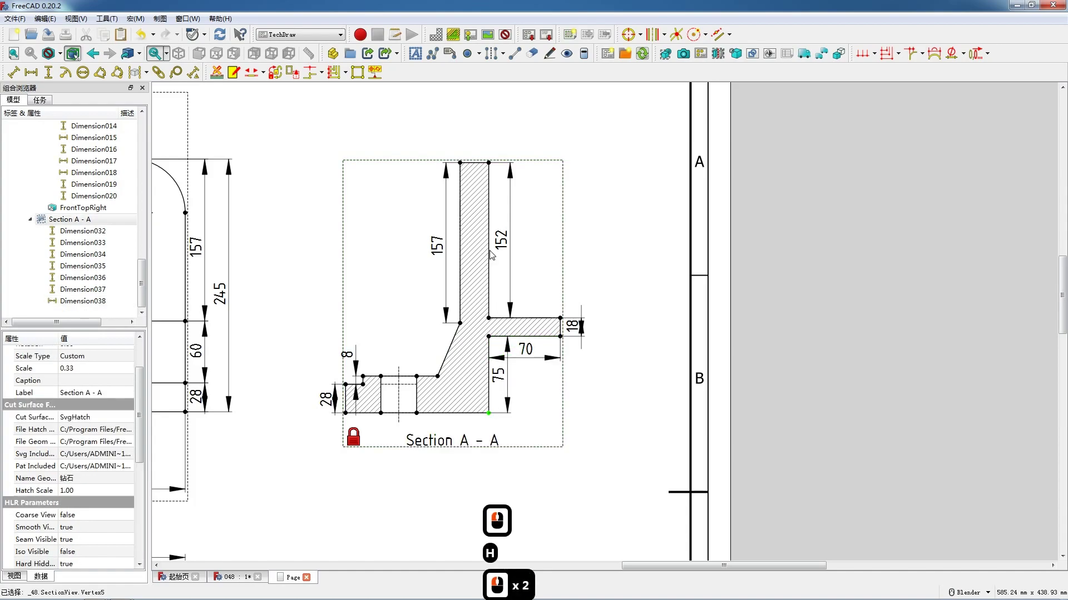
left_click(490, 164, "ctrl")
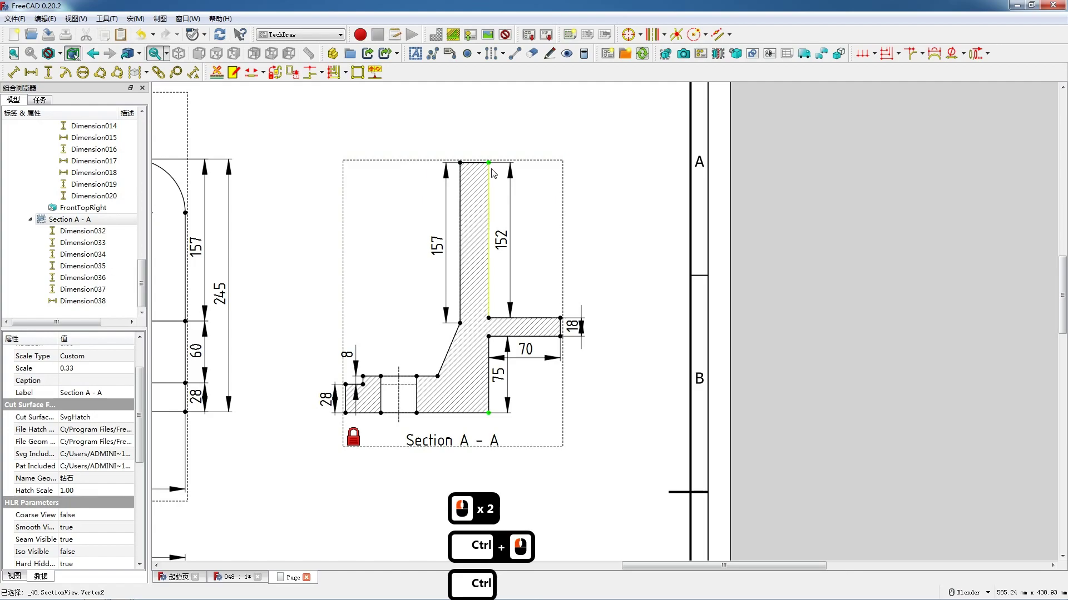
key("v")
left_click_drag(499, 298, 599, 315)
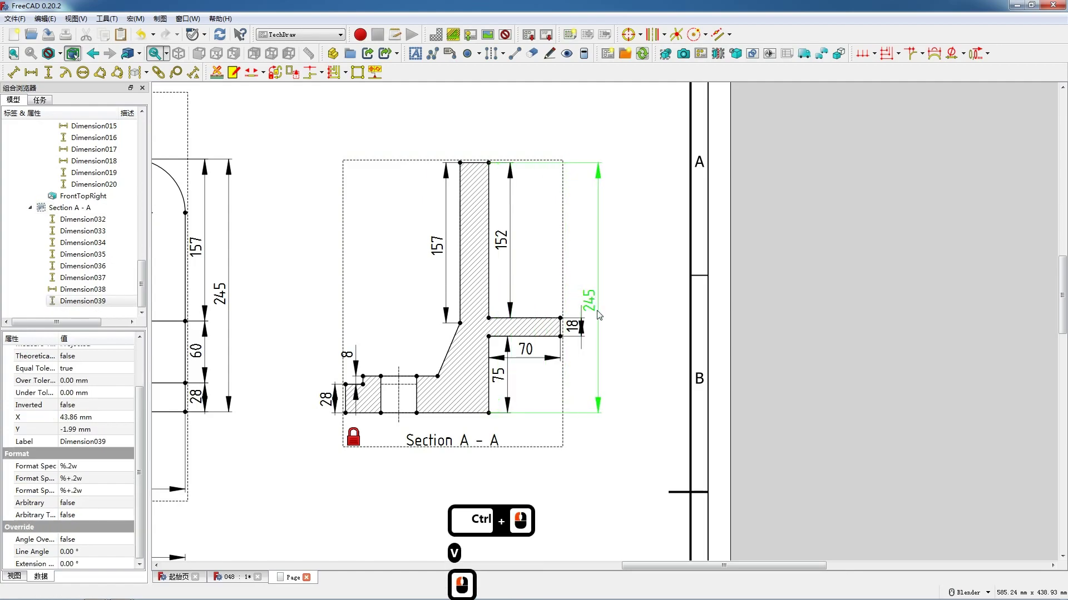
Add a text annotation to the drawing page and replace its default text with "前视图".
scroll(608, 347, "down", 11)
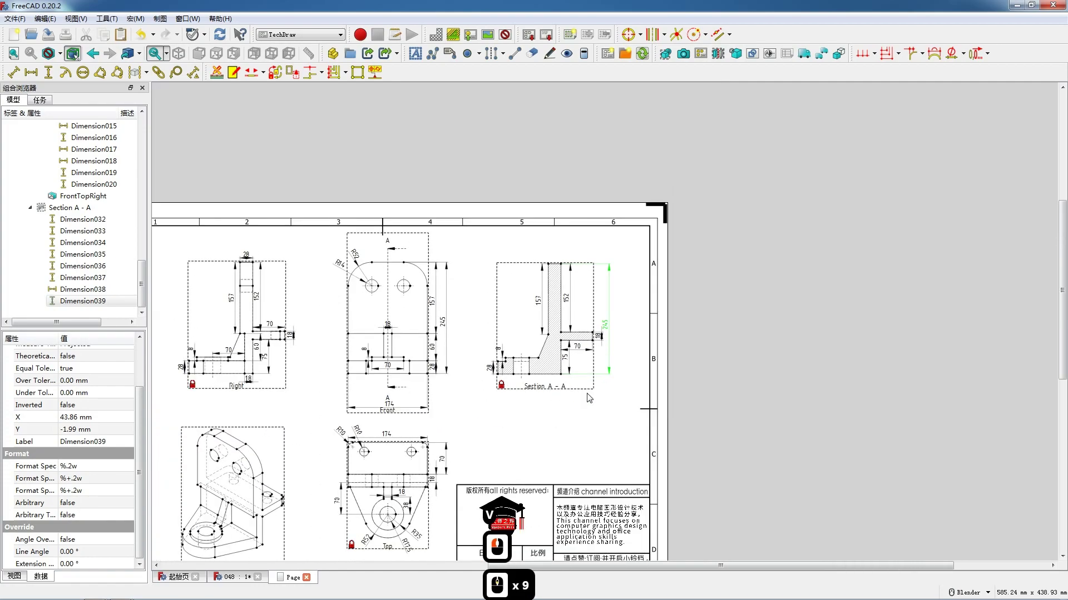
scroll(648, 343, "down", 1)
scroll(494, 486, "up", 3)
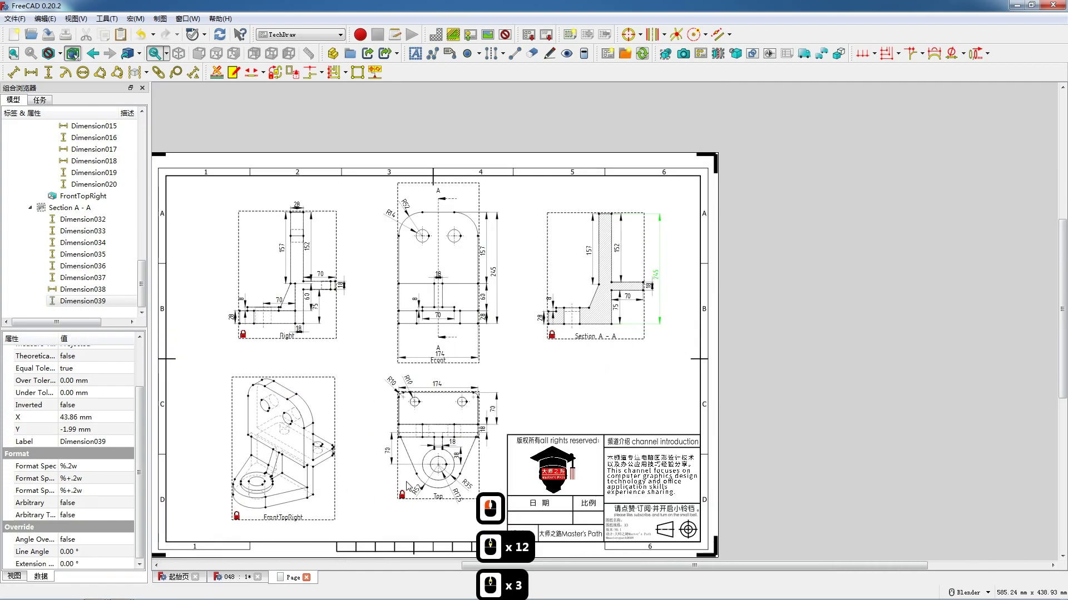
left_click(416, 53)
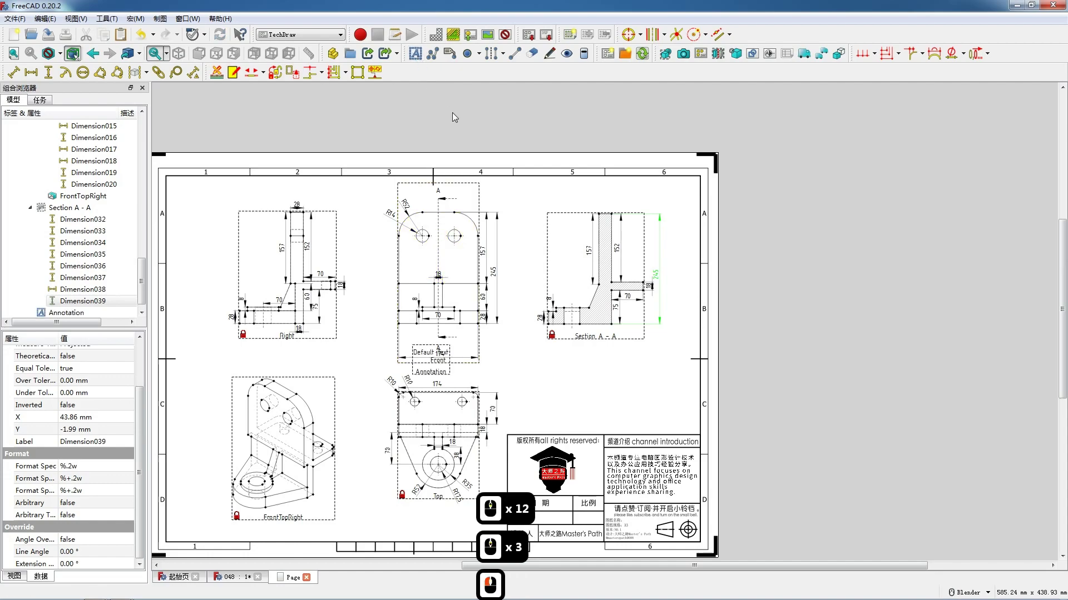
double_click(426, 361)
left_click_drag(509, 247, 484, 257)
type("qi")
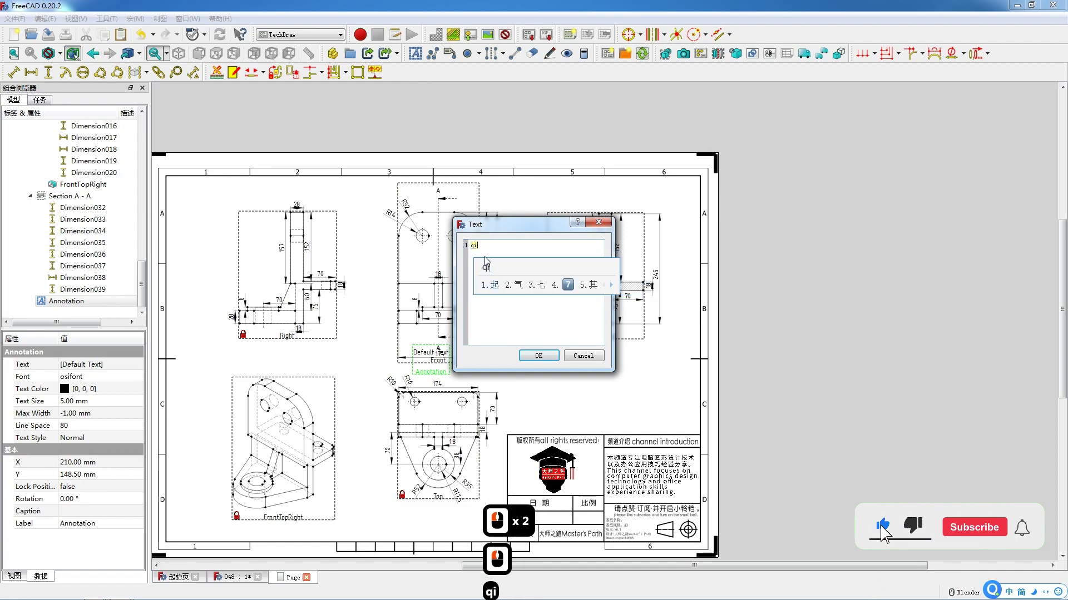
type("anshitu")
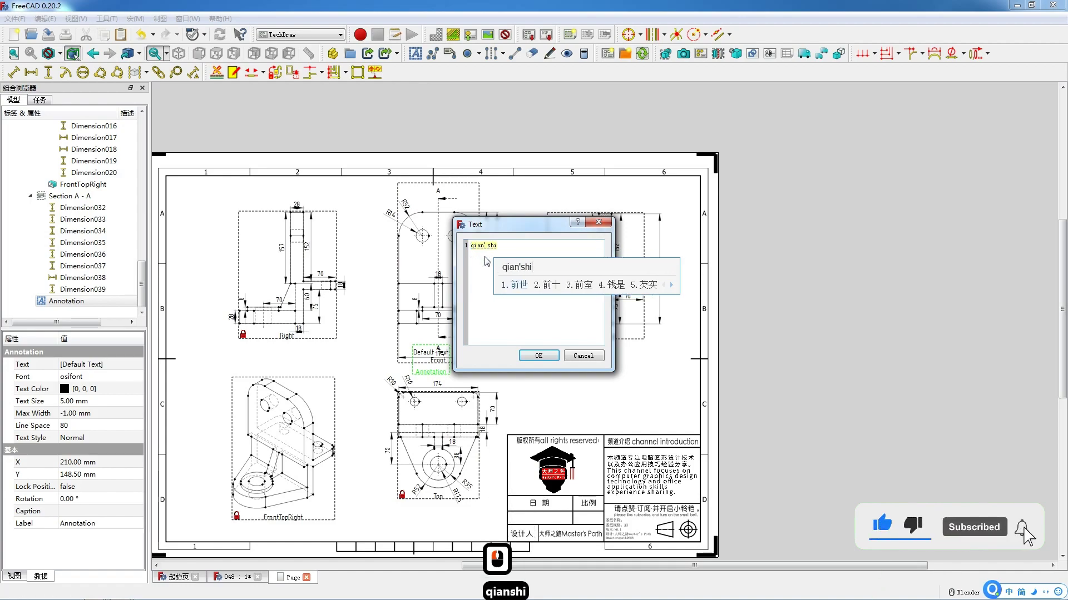
key("space")
left_click(538, 356)
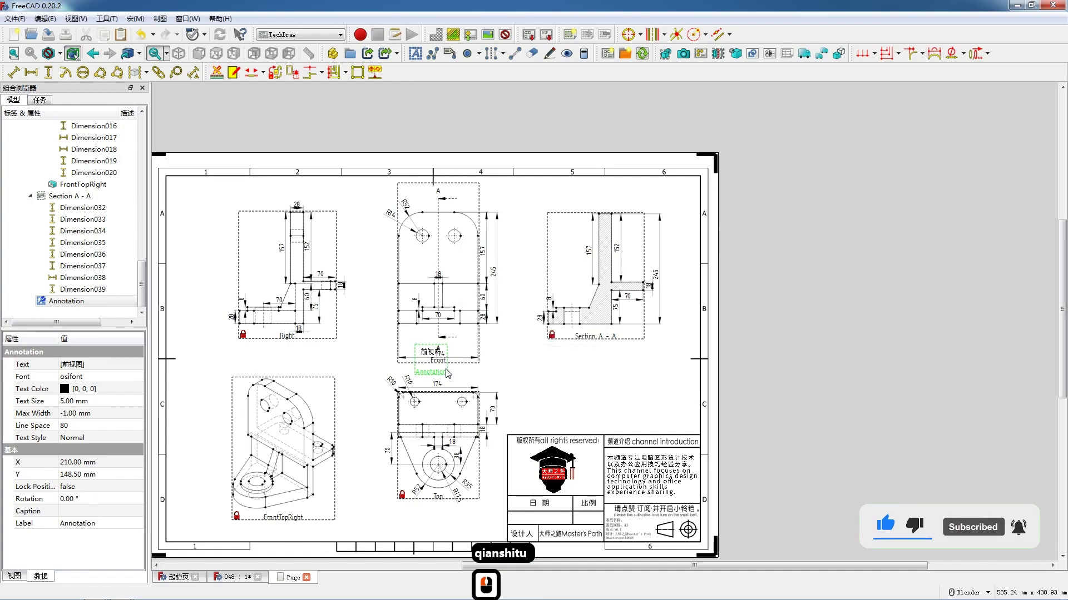
Move the "前视图" label below the front view, then add a "顶视图" text annotation below the top view.
left_click_drag(431, 353, 441, 370)
left_click(415, 53)
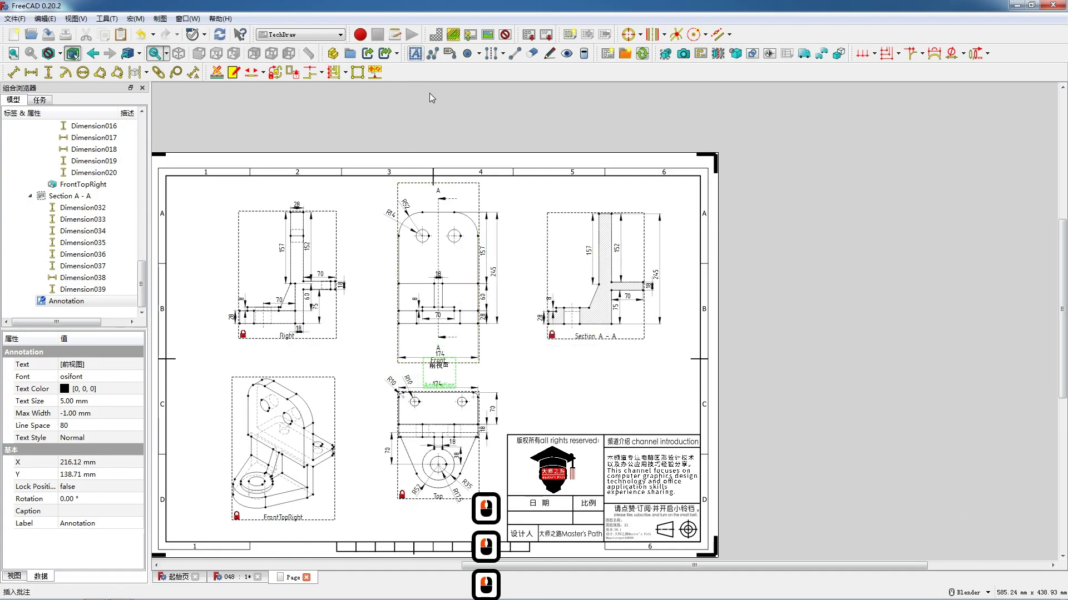
double_click(431, 352)
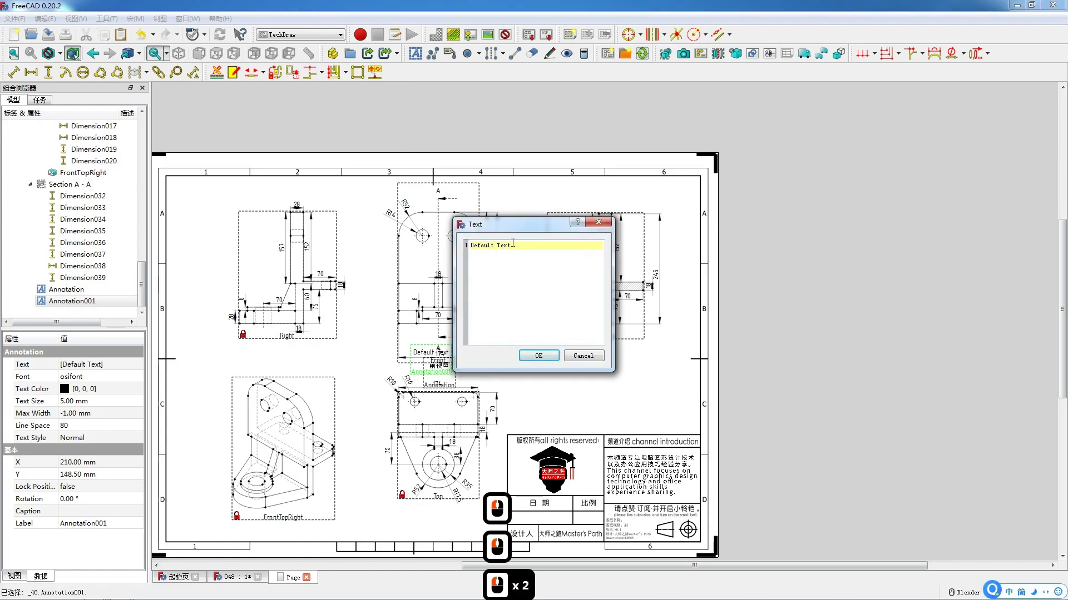
left_click(472, 260)
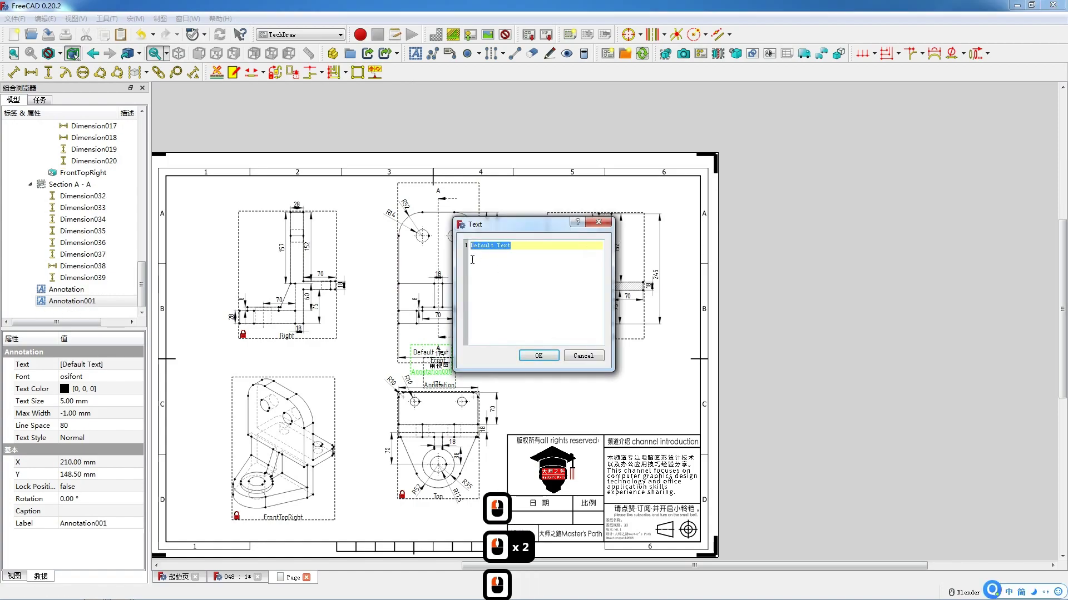
type("ding")
type("shitu")
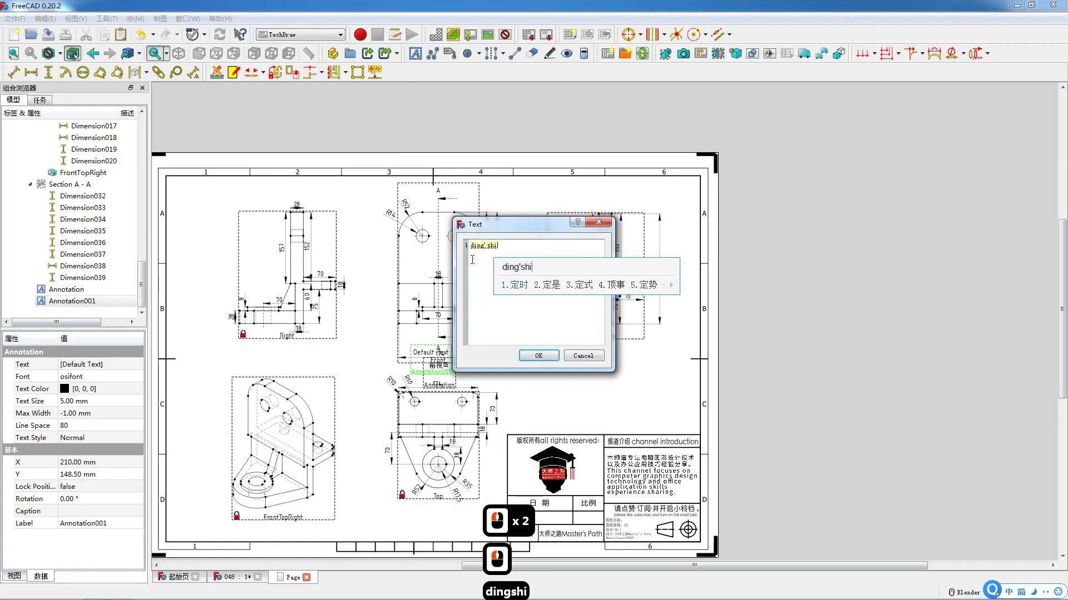
key("space")
left_click(538, 356)
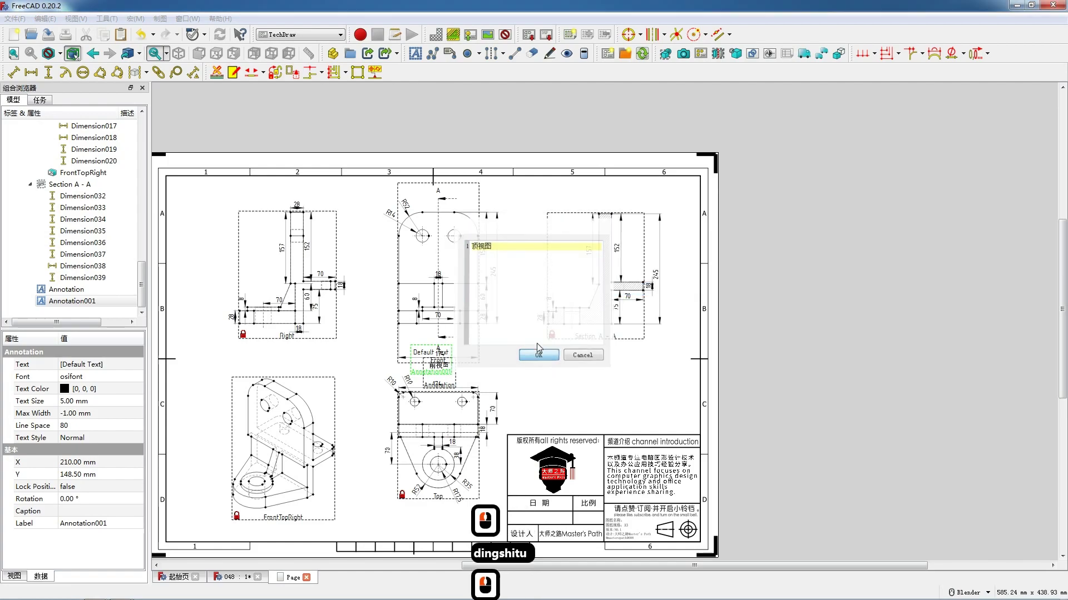
mouse_move(428, 393)
left_mouse_down()
mouse_move(417, 523)
mouse_move(435, 549)
left_mouse_up()
Add a text annotation reading "左视图" and place it below the Right view.
left_click(415, 54)
double_click(431, 353)
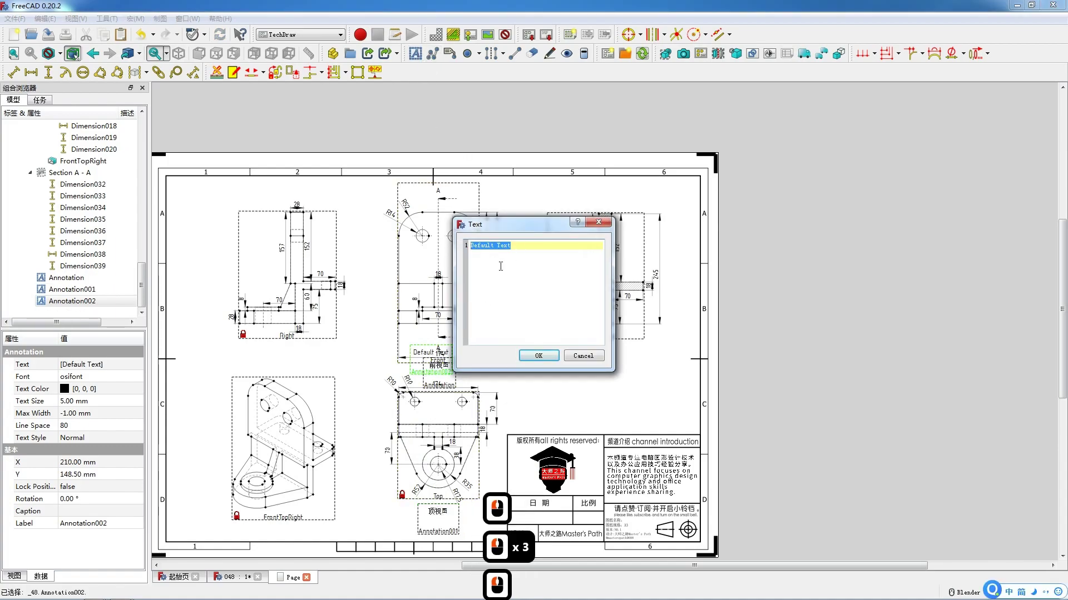
type("zuoshi")
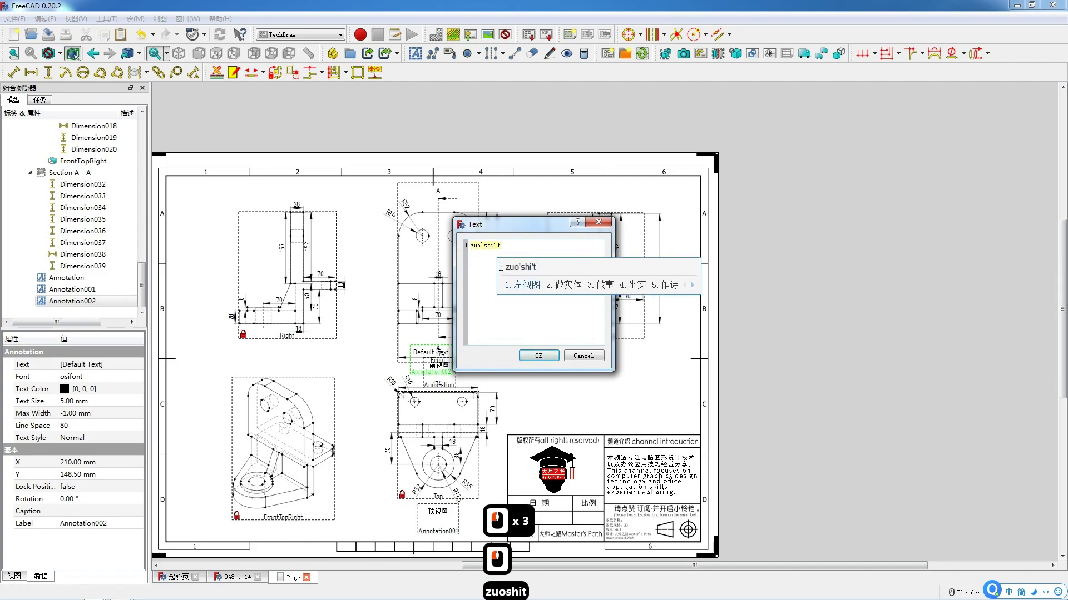
type("tu")
key("space")
left_click(539, 356)
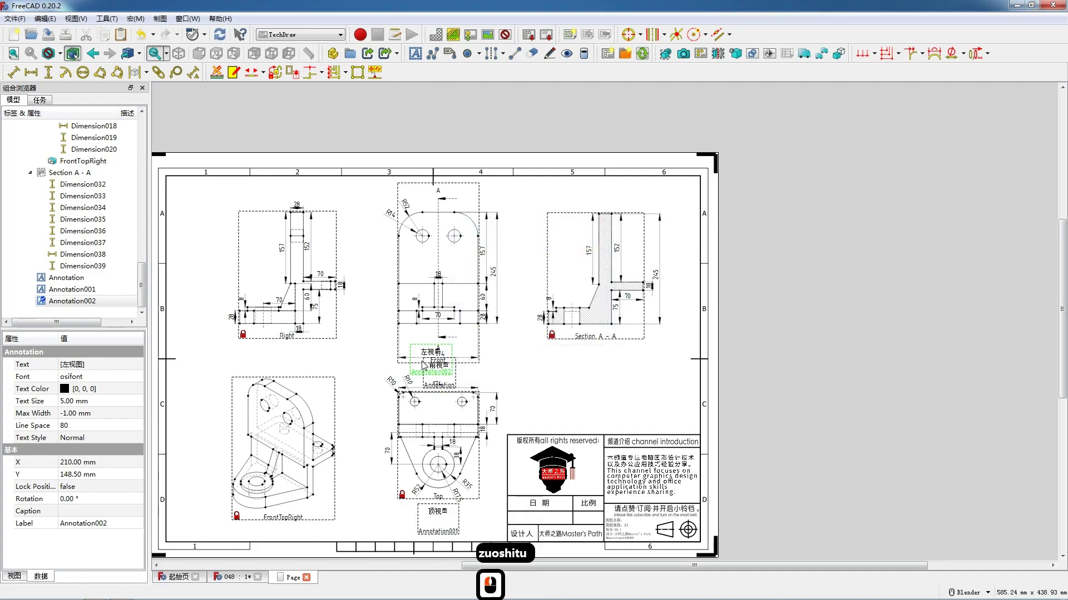
left_click_drag(428, 356, 285, 350)
Add another text annotation and replace its default text with a "剖面图" label for the section view.
left_click(415, 53)
double_click(431, 353)
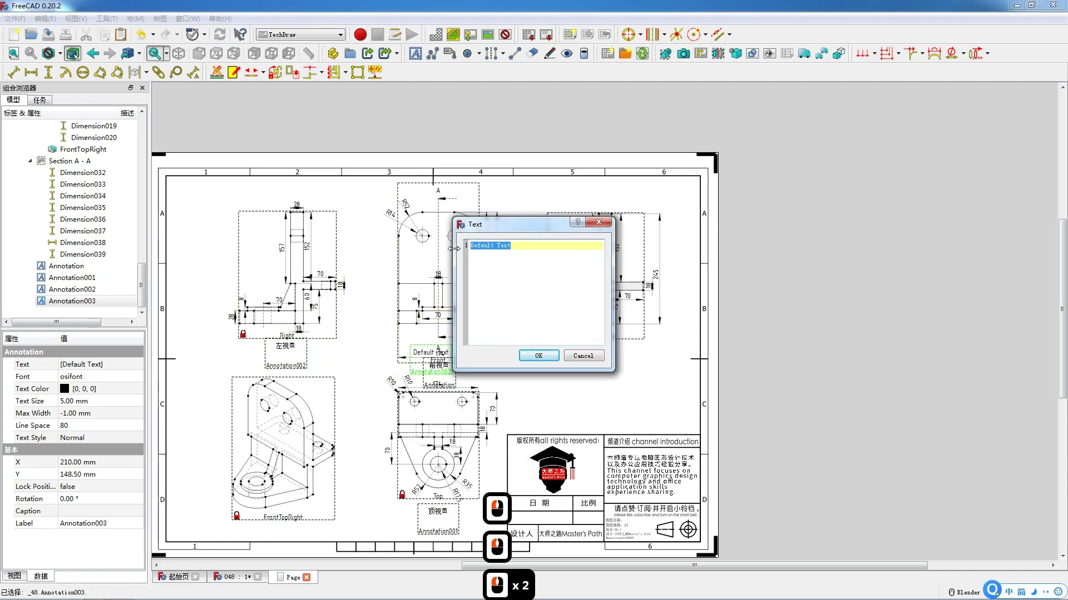
left_click(454, 249)
type("poumiantu")
key("space")
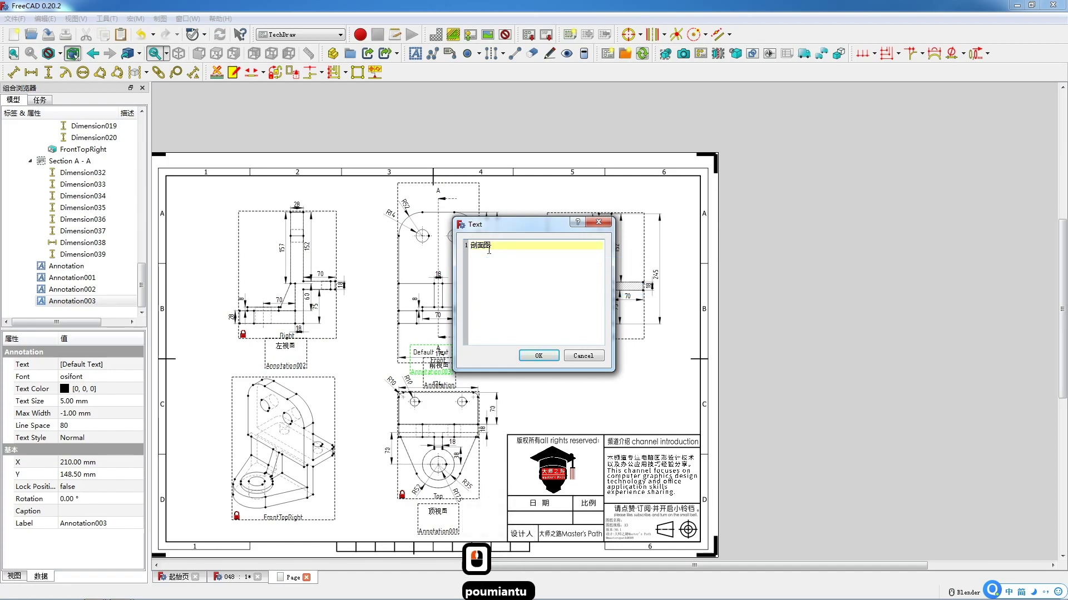
type("A")
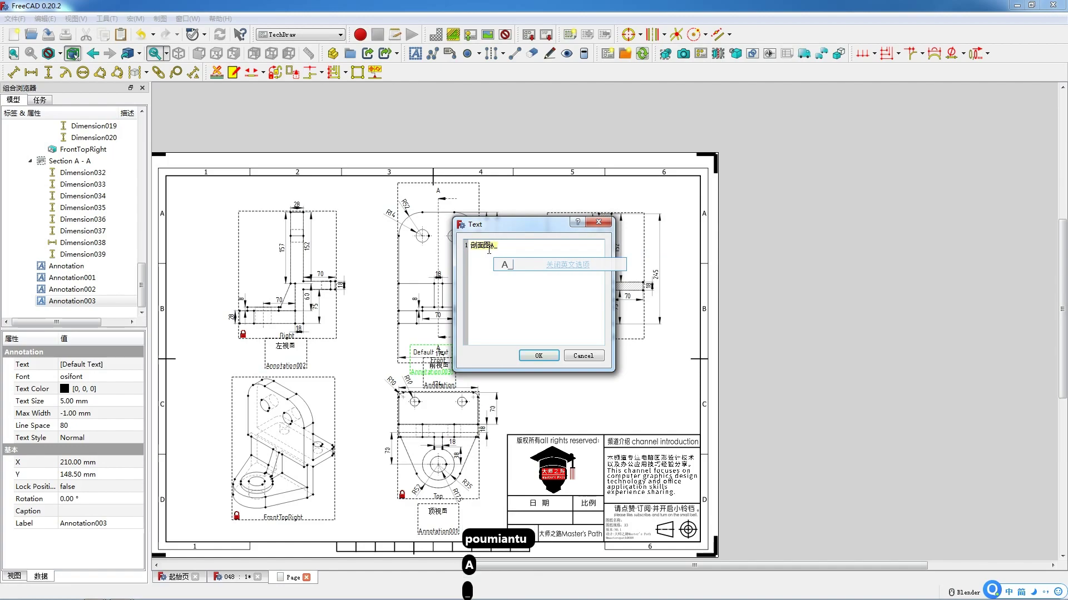
key("BackSpace")
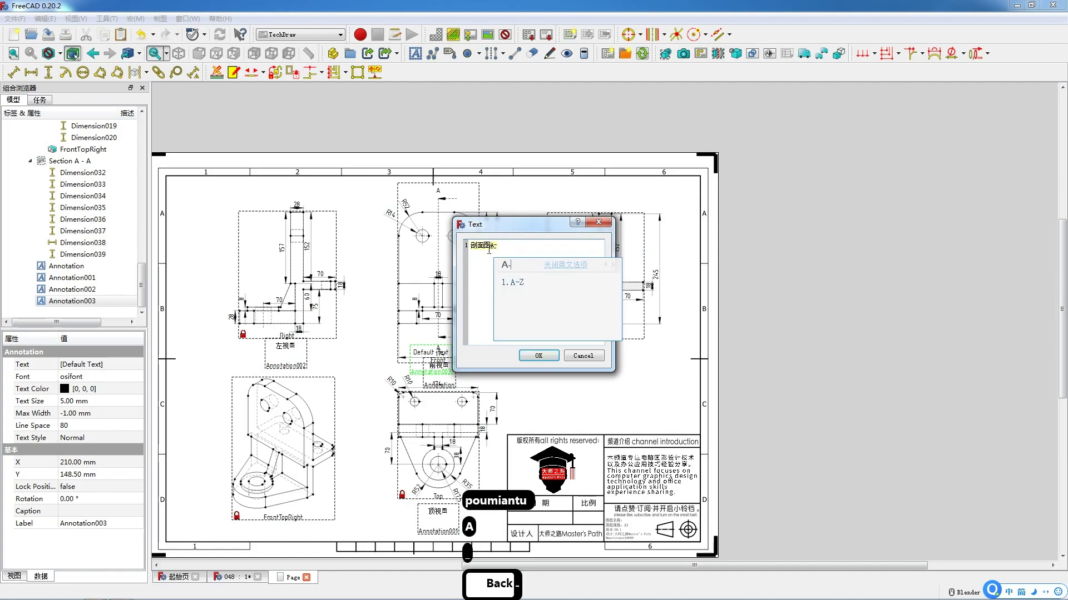
type("-A")
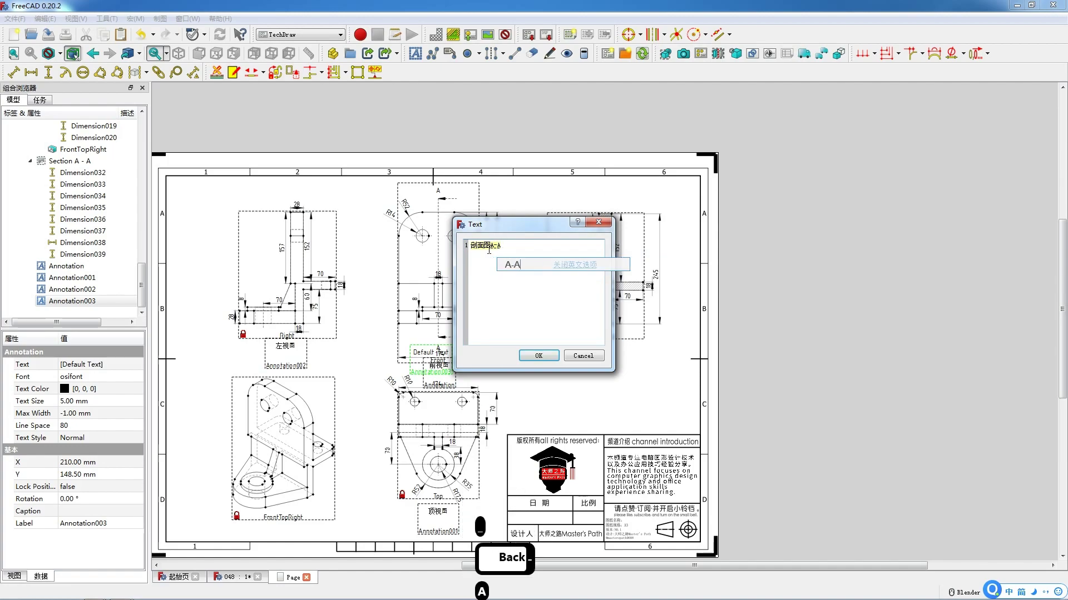
left_click(537, 359)
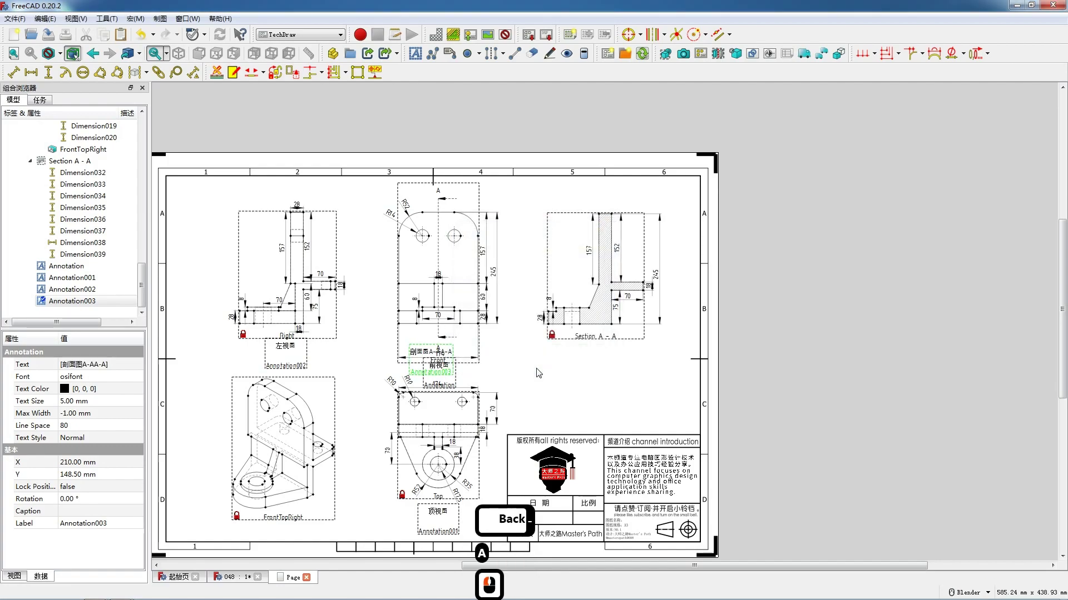
Correct the section label's text to "剖面图A-A" and place it below the Section A - A view.
double_click(439, 354)
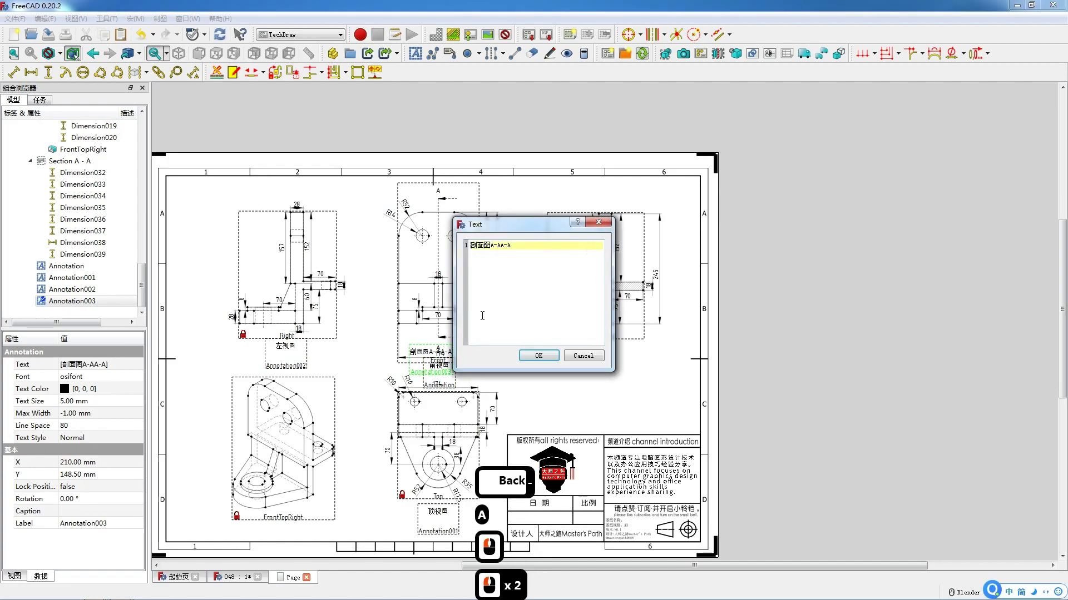
left_click(502, 244)
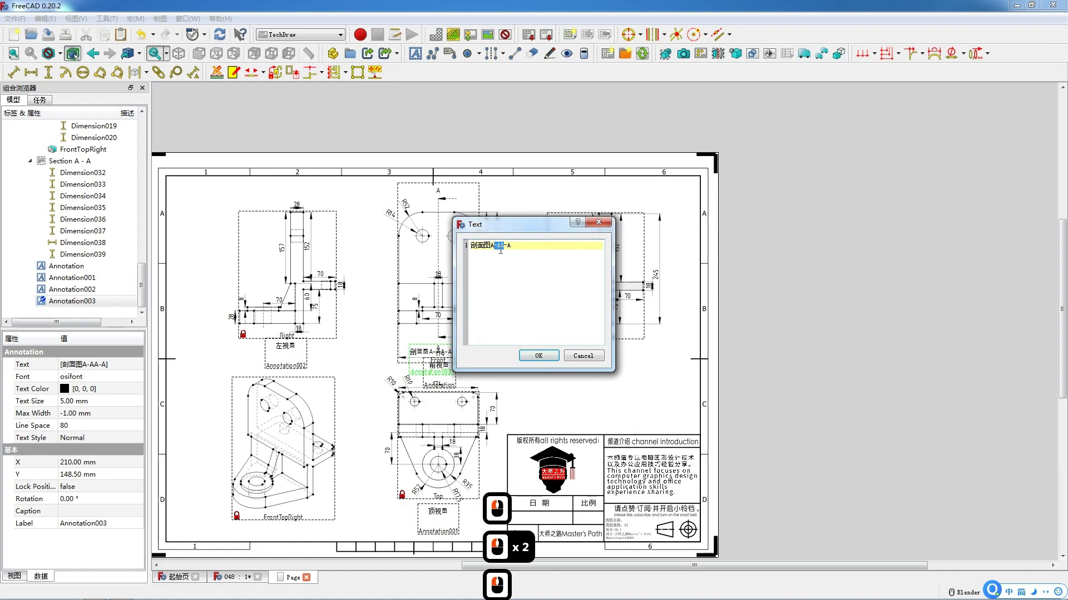
key("BackSpace")
left_click(539, 356)
mouse_move(429, 354)
left_mouse_down()
mouse_move(356, 442)
mouse_move(599, 342)
left_mouse_up()
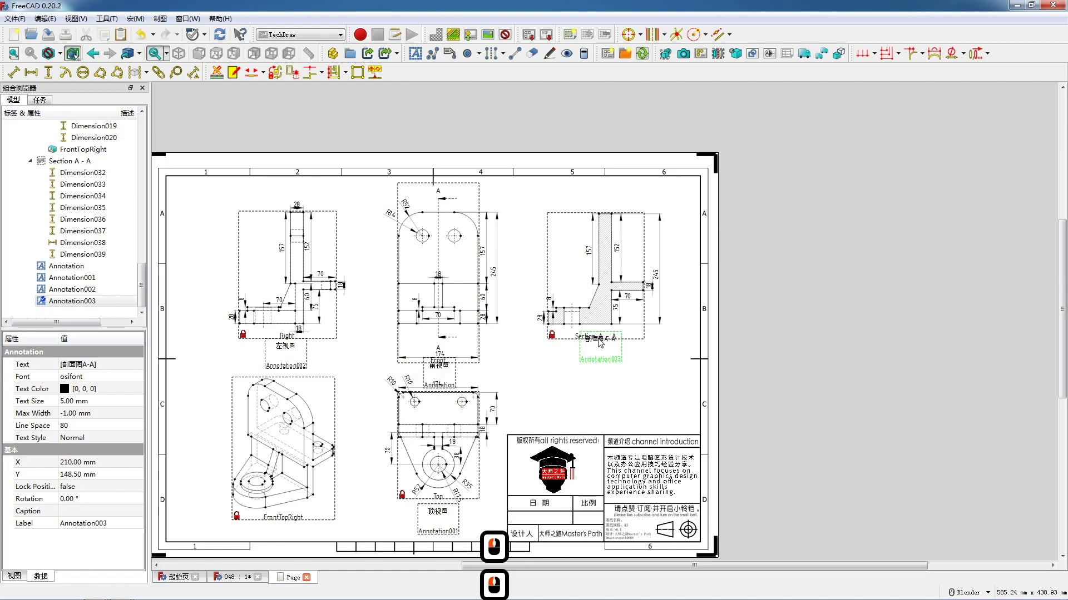
Add two text annotations, set one to "透视图" and place it below the FrontTopRight view.
double_click(415, 54)
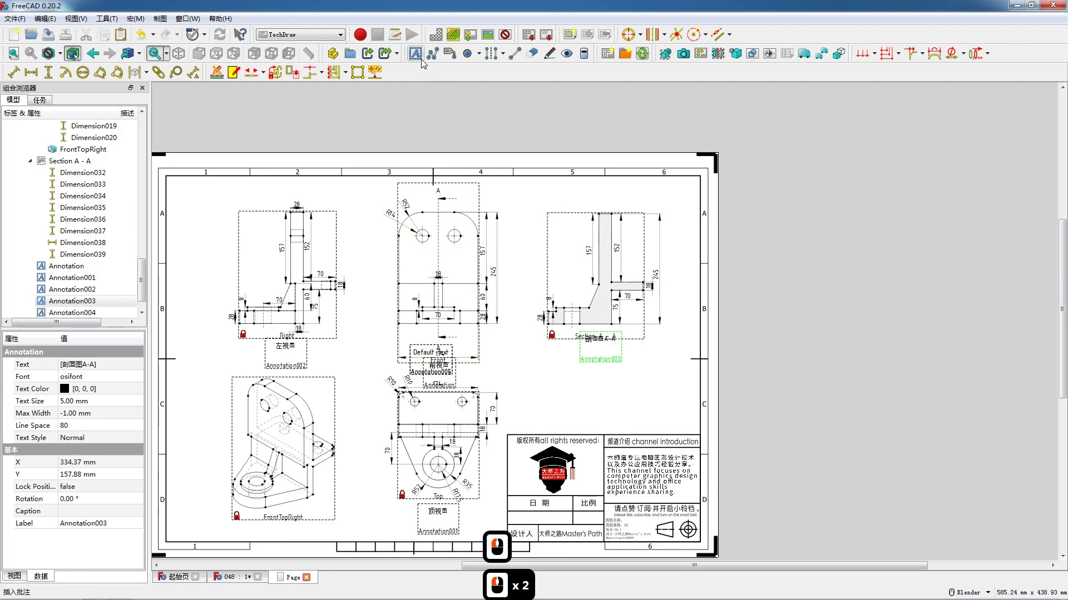
double_click(430, 354)
left_click(515, 249)
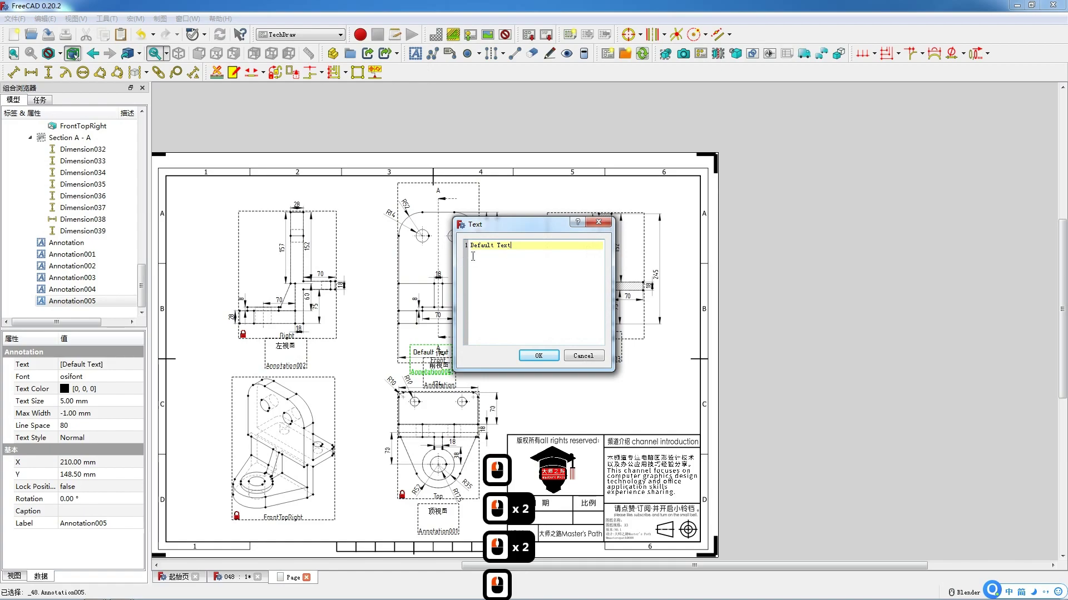
left_click_drag(518, 244, 470, 246)
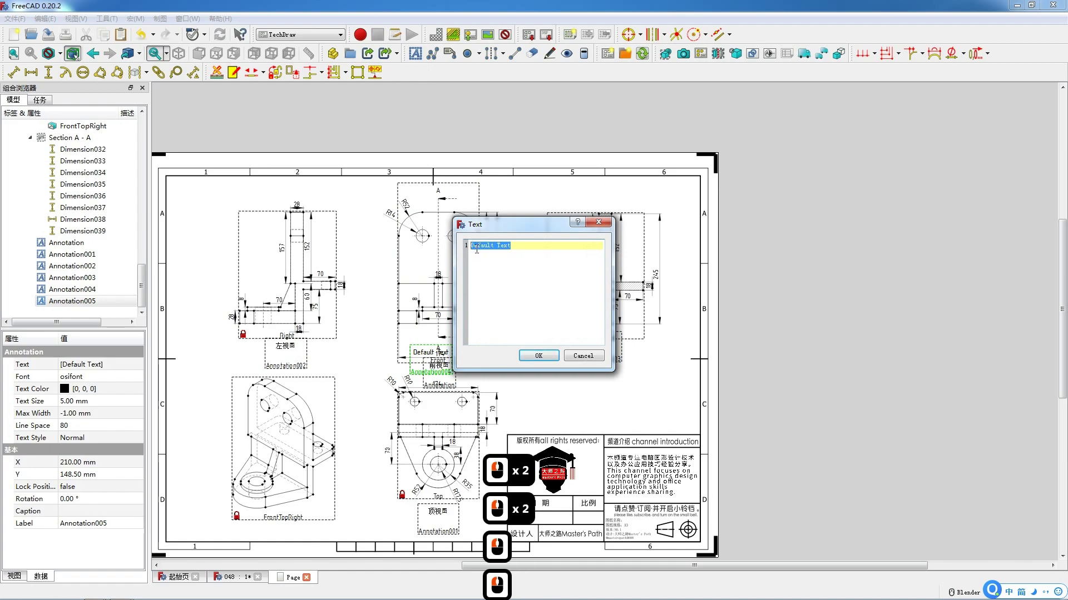
type("toushitu")
key("space")
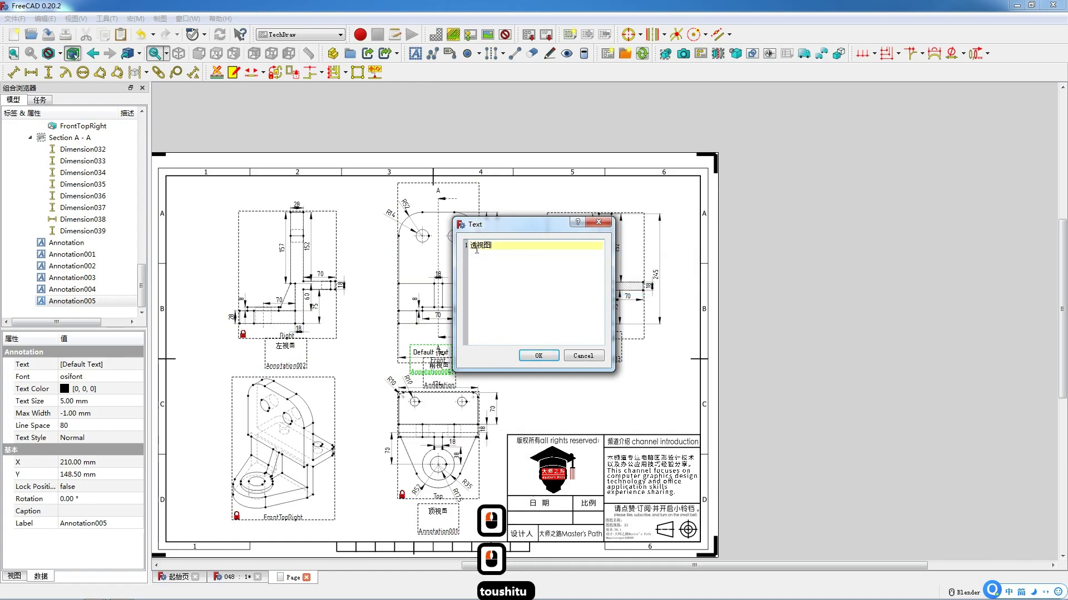
left_click(538, 356)
left_click_drag(427, 357, 289, 521)
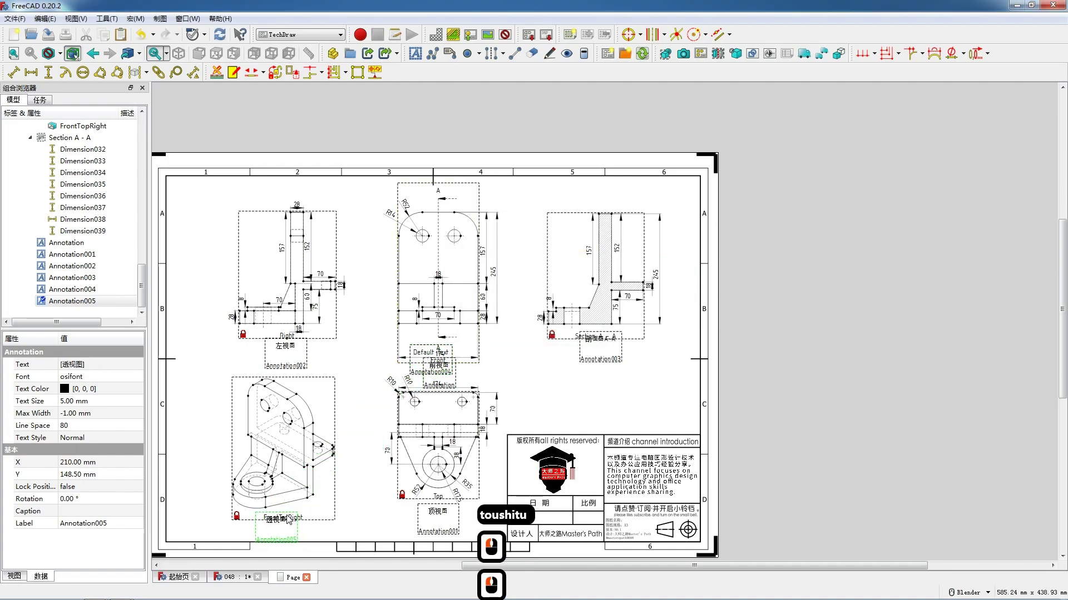
Replace the remaining default annotation's text with "2023.06.13" and place it in the title block's date cell.
double_click(431, 353)
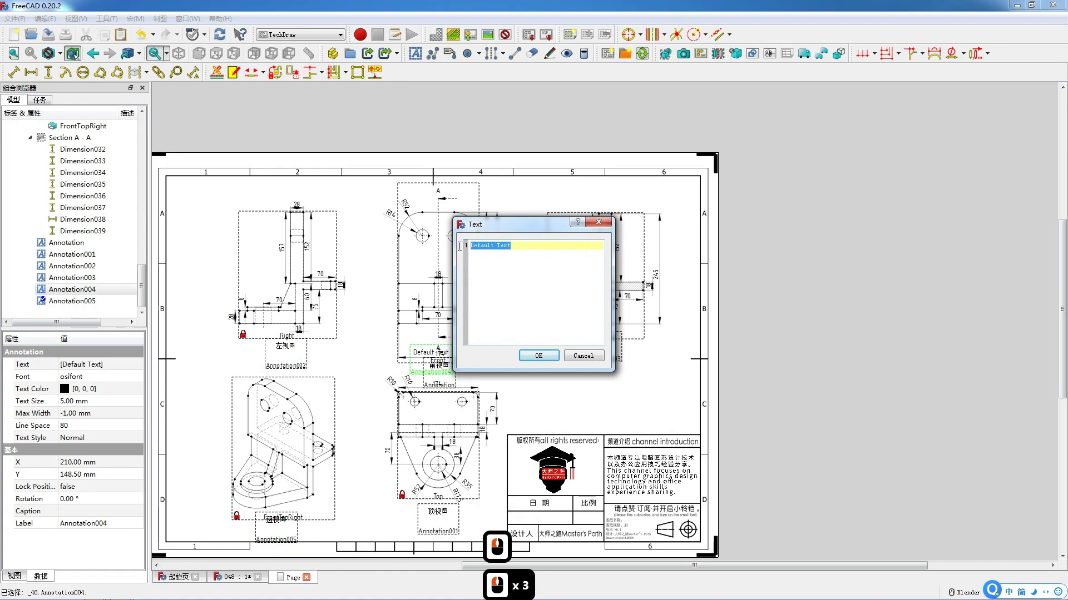
type("202")
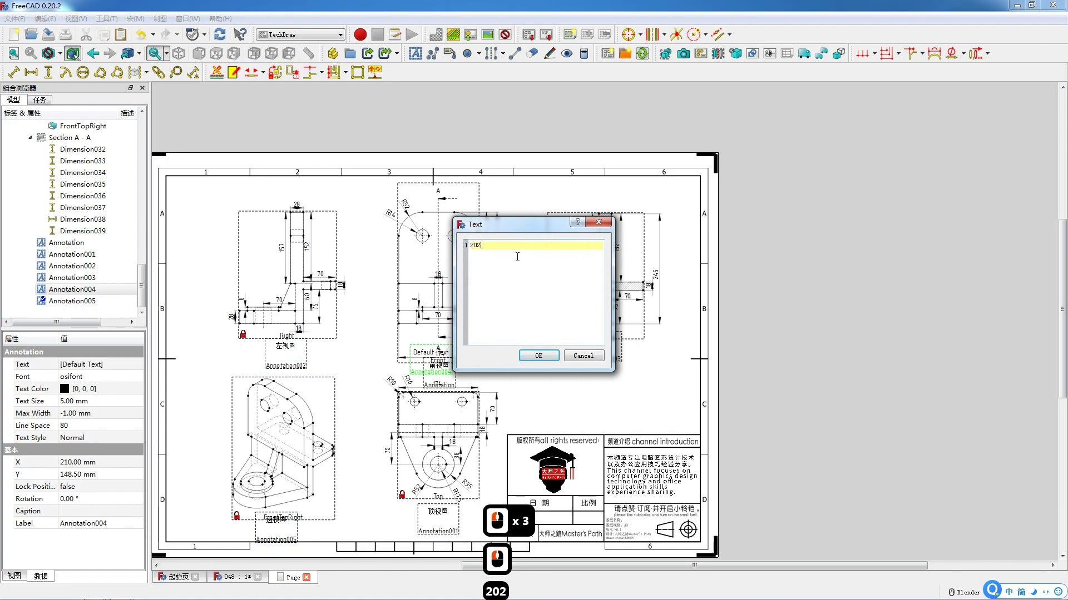
type("3恶")
key("BackSpace")
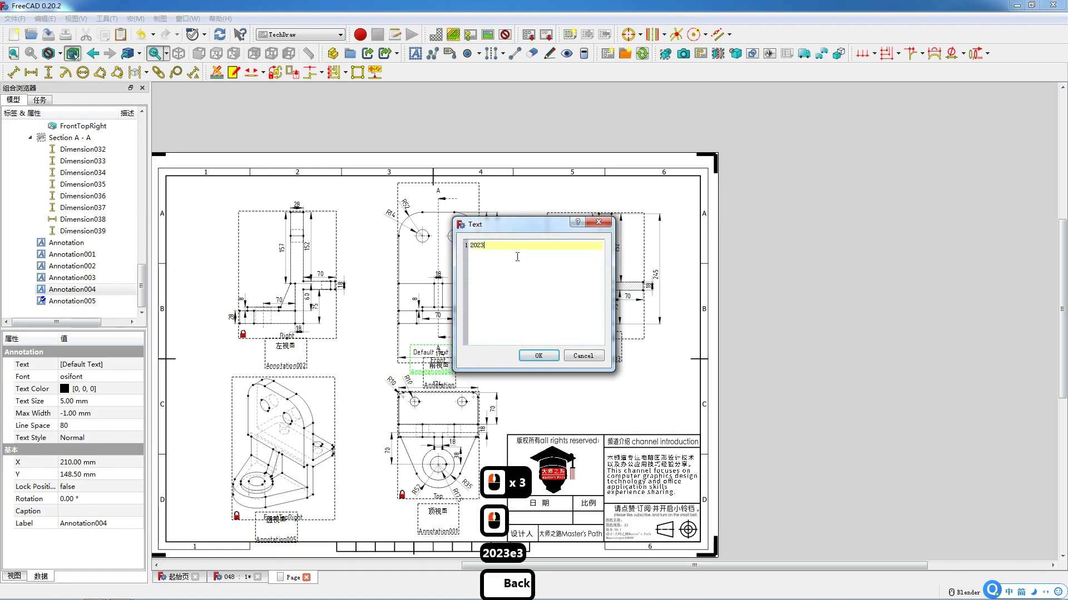
type("。")
key("BackSpace")
type("。")
key("BackSpace")
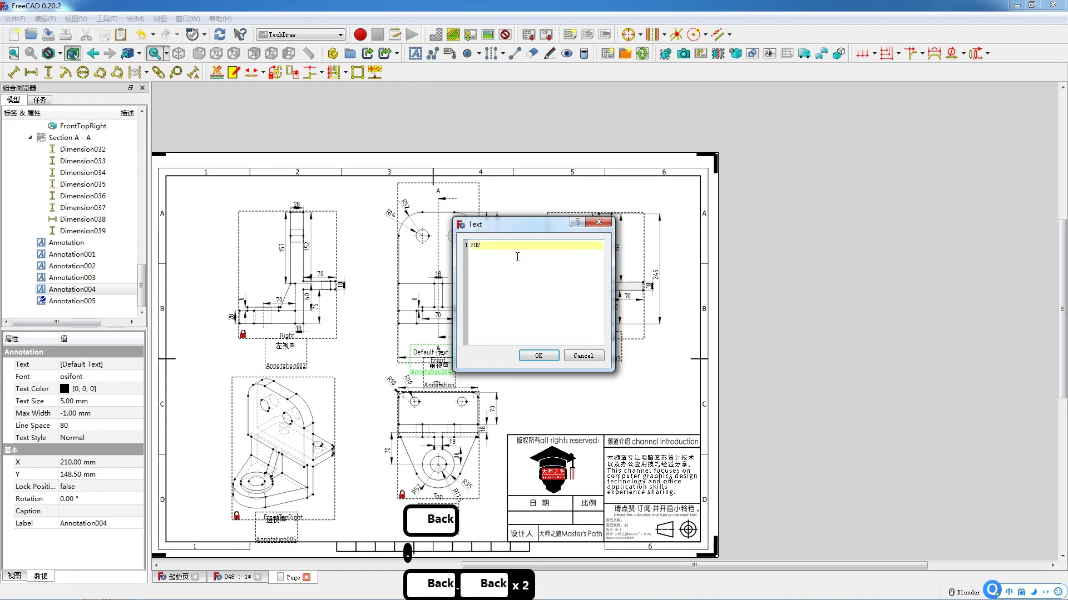
type("3.06. 13")
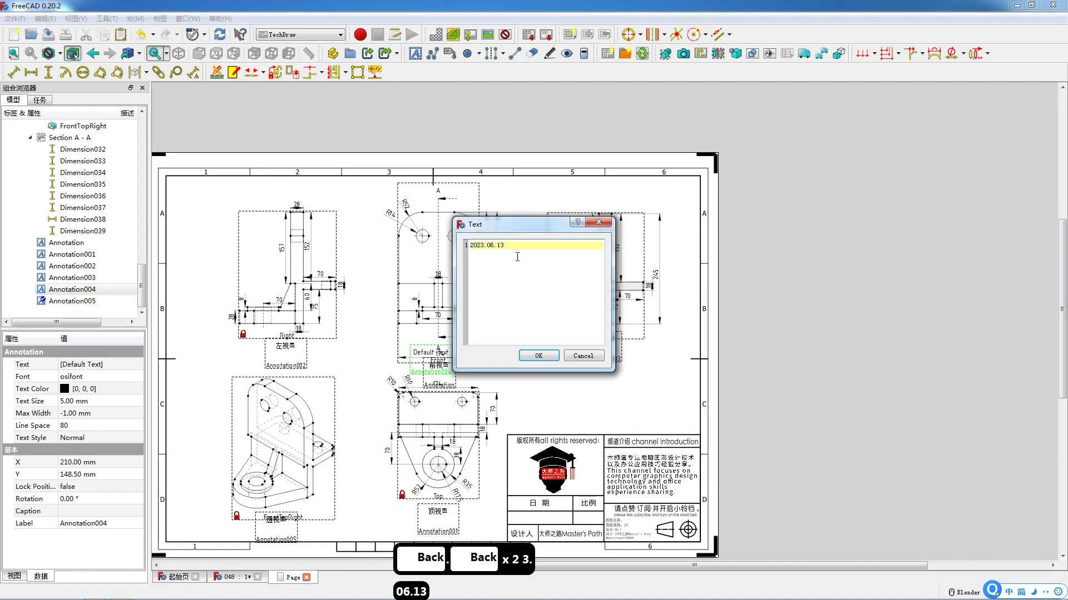
left_click(538, 356)
mouse_move(434, 361)
left_mouse_down()
mouse_move(538, 492)
mouse_move(539, 523)
left_mouse_up()
Add two more text annotations, set one to "1: 3" and place it in the title block's scale cell.
double_click(416, 54)
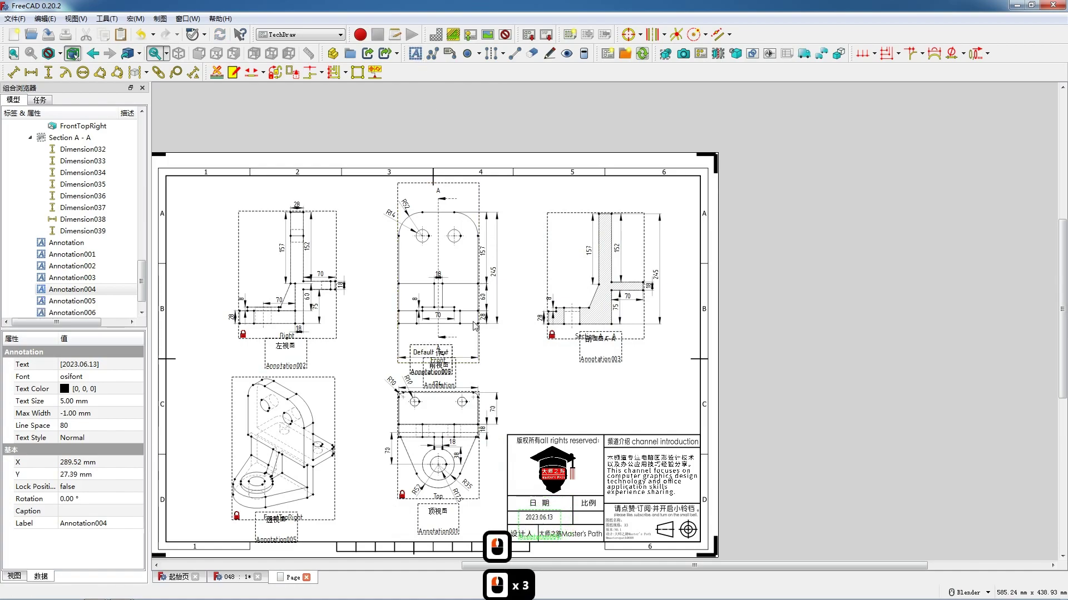
double_click(432, 358)
triple_click(484, 245)
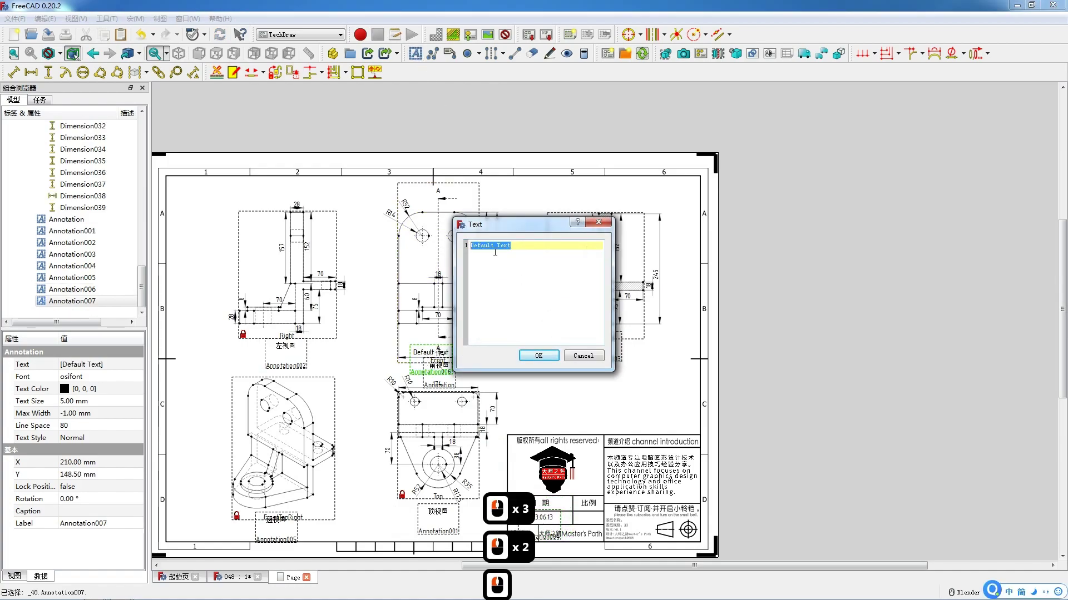
type("1: 3")
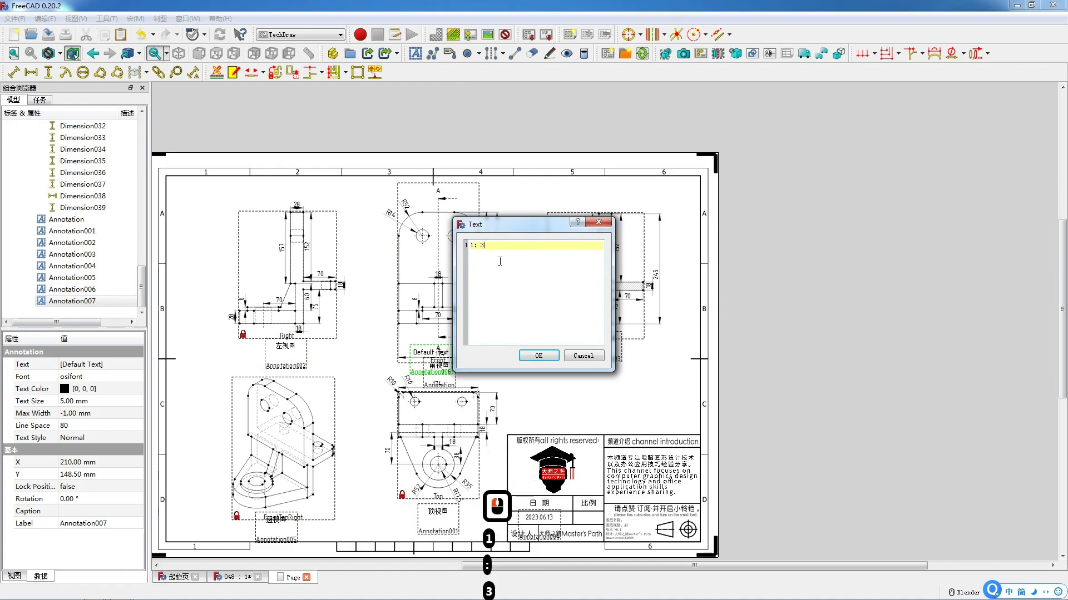
left_click(537, 356)
mouse_move(457, 380)
left_mouse_down()
mouse_move(553, 514)
mouse_move(591, 523)
left_mouse_up()
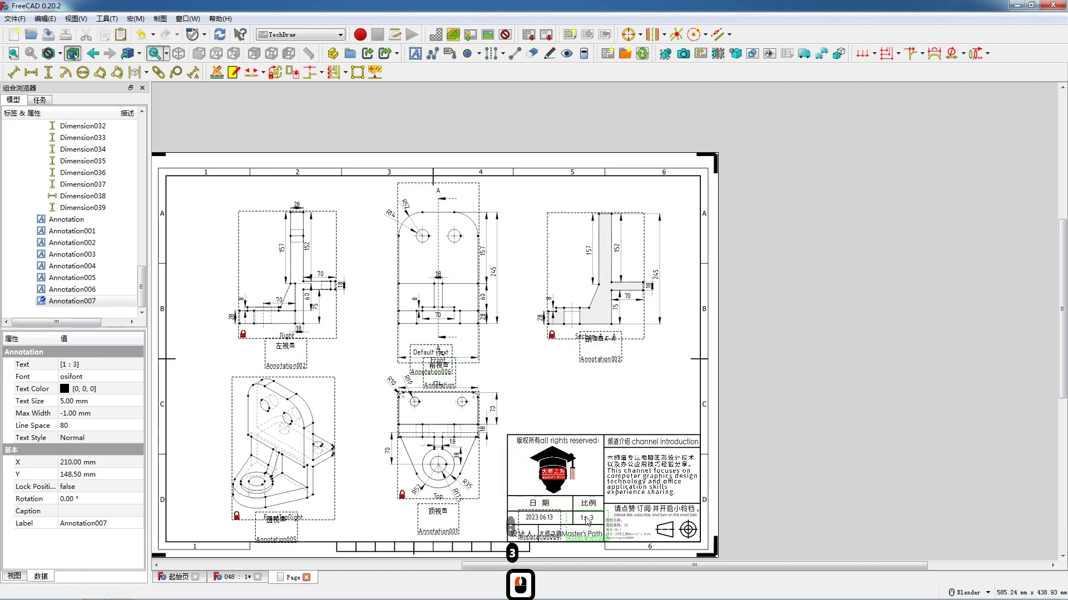
Replace the remaining default annotation's text below the front view with "机械产品零件048".
double_click(426, 352)
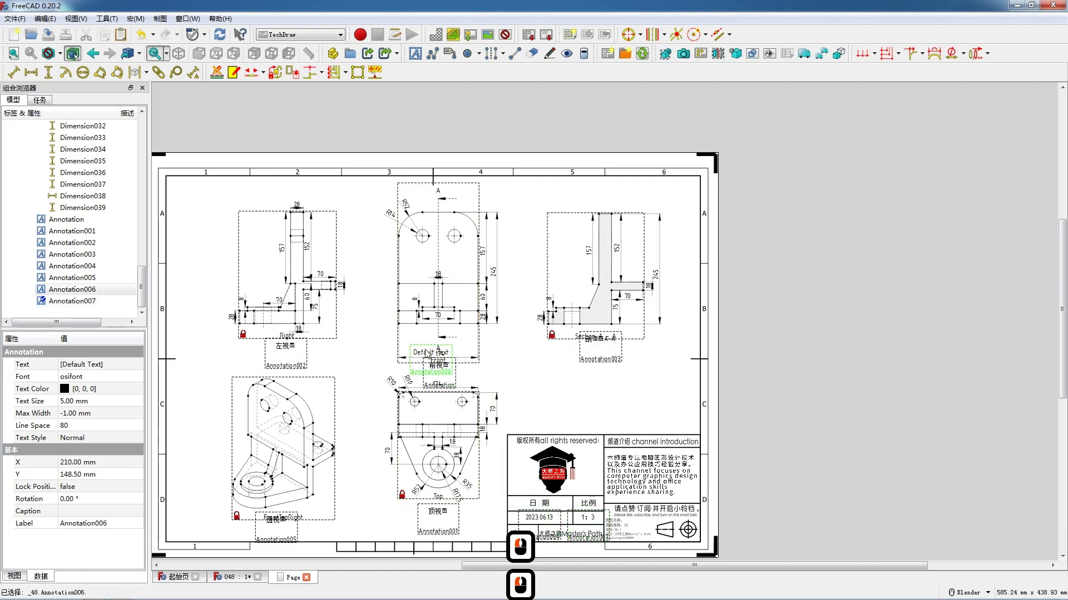
left_click_drag(517, 244, 453, 251)
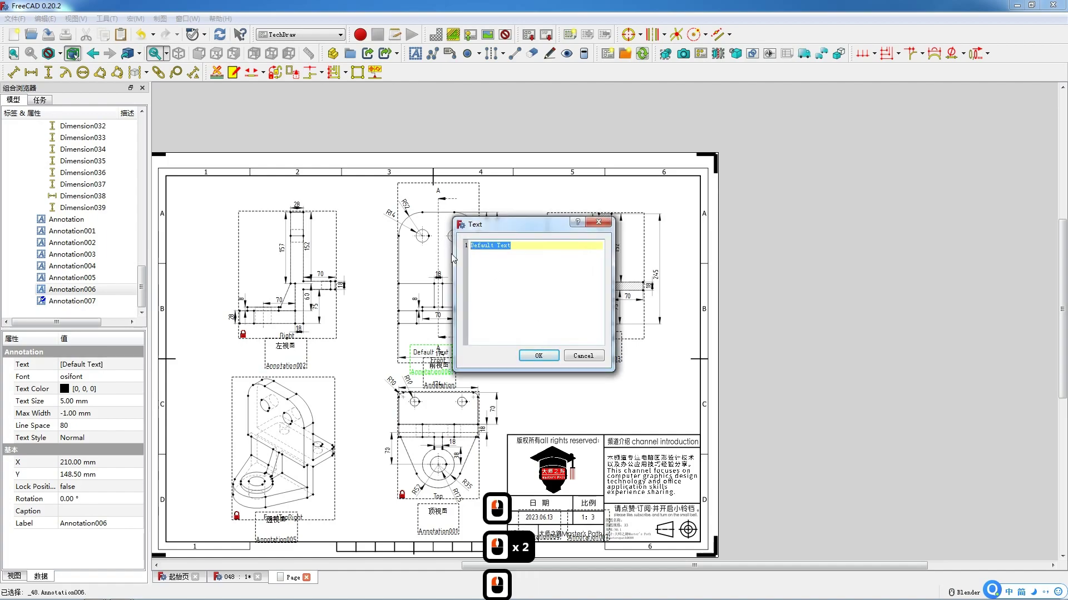
type("机械")
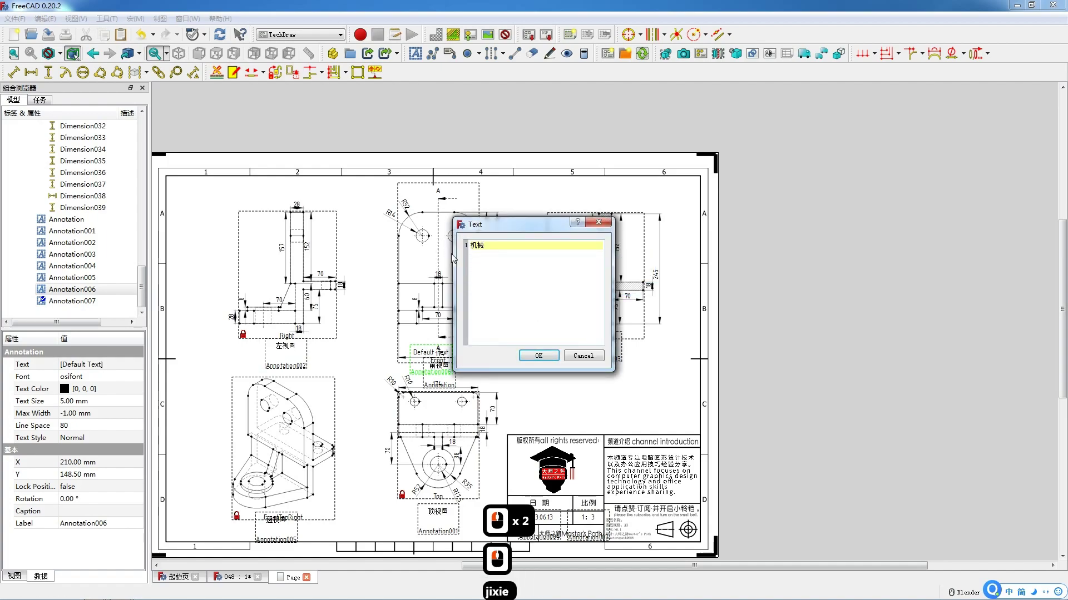
type("产品零件")
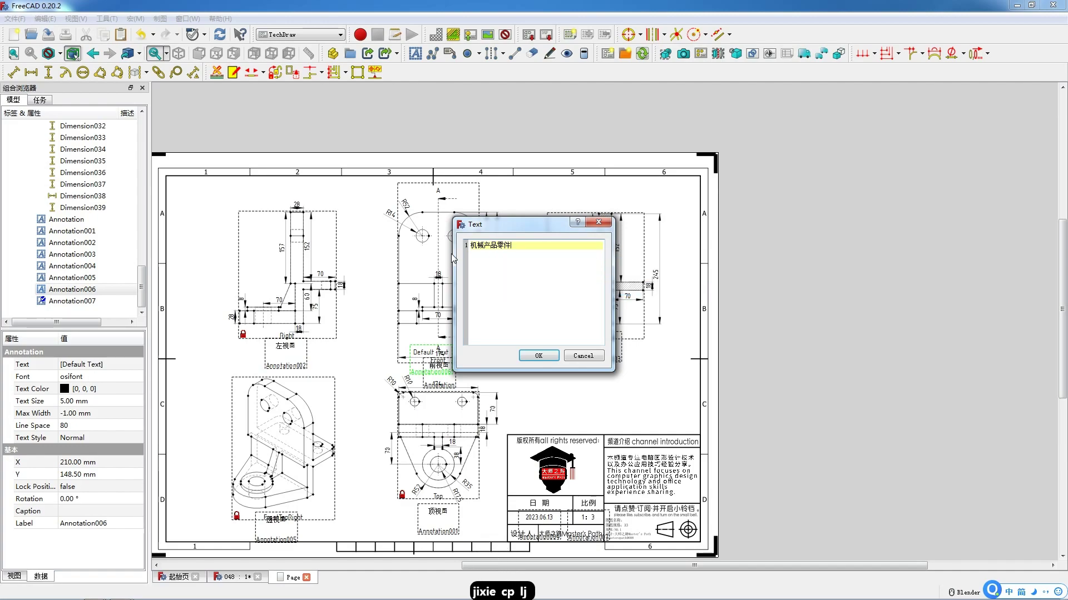
type("048")
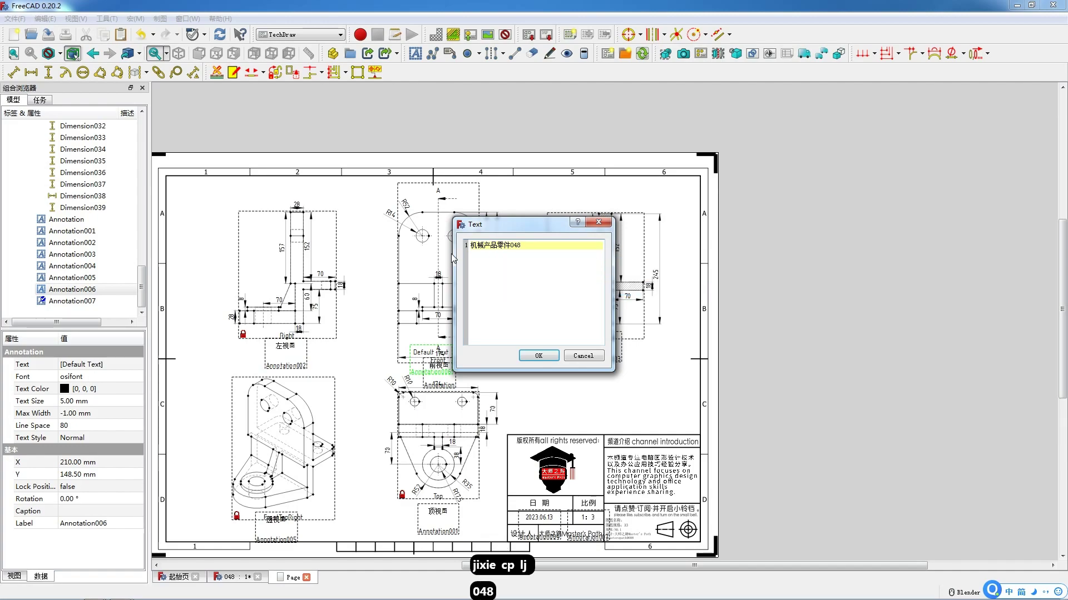
left_click(538, 355)
Set the part-name annotation's text size to 3 mm and place it in the title block's small-text cell beside the projection symbol.
double_click(96, 398)
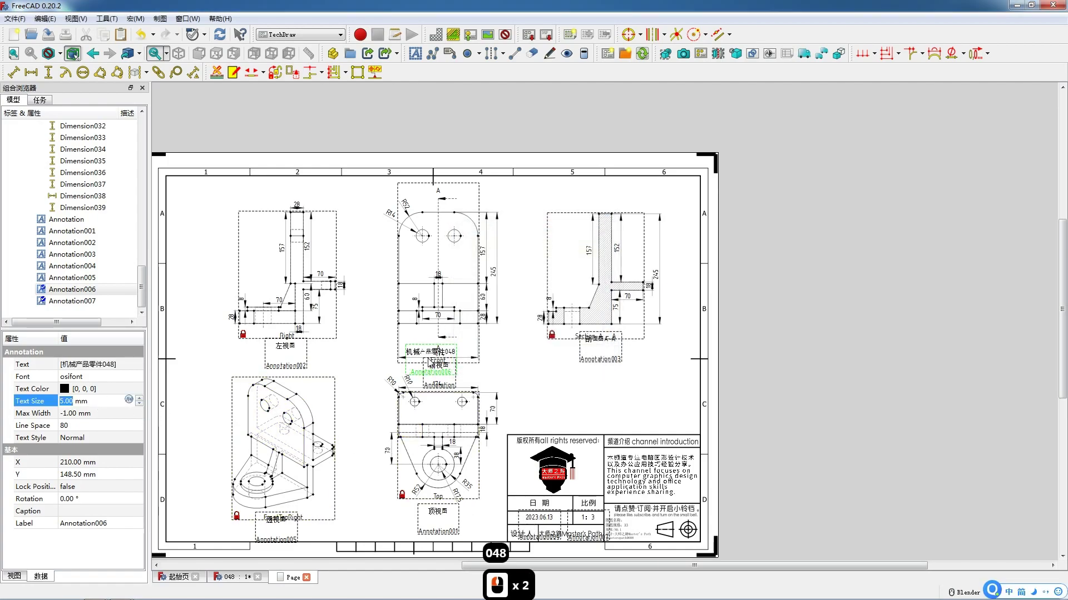
type("3")
mouse_move(443, 361)
left_mouse_down()
mouse_move(613, 515)
mouse_move(641, 523)
left_mouse_up()
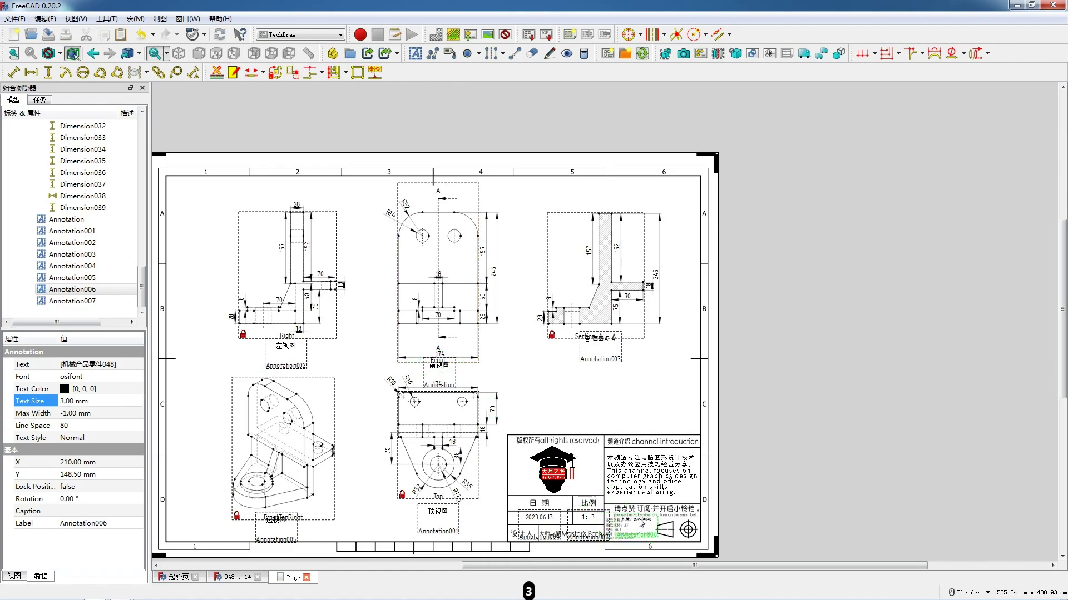
Turn off the view frames on the drawing page and check the finished sheet.
left_click(515, 382)
left_click(522, 386)
right_click(520, 381)
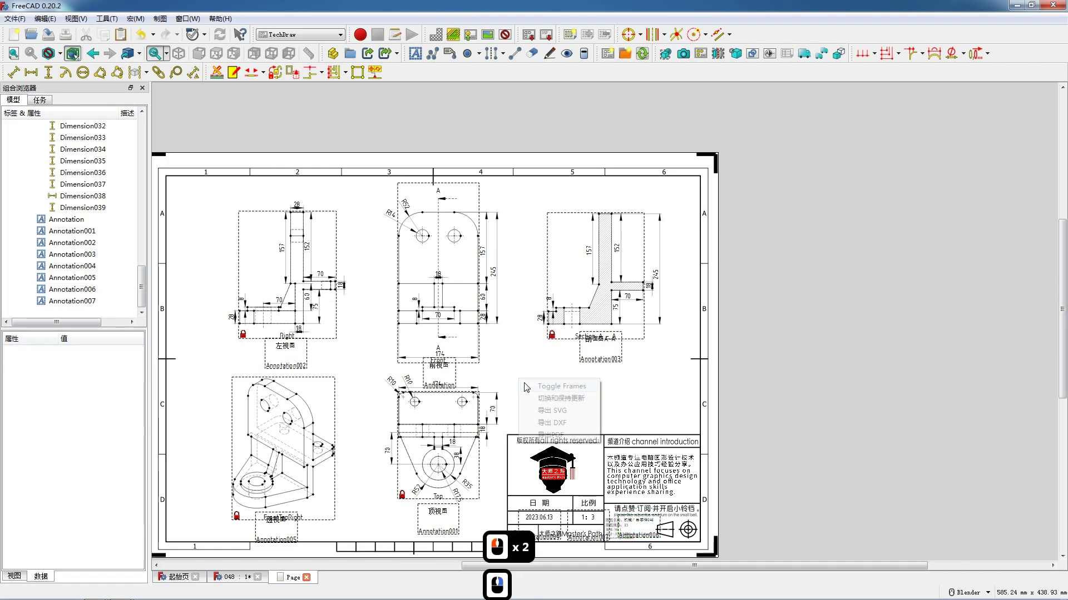
left_click(553, 387)
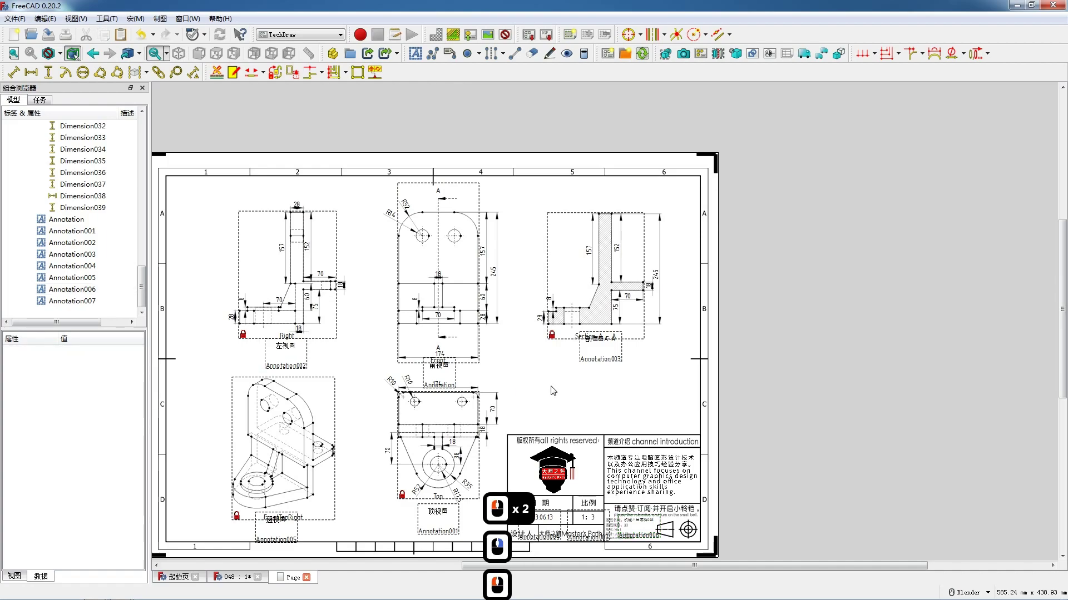
scroll(442, 407, "down", 3)
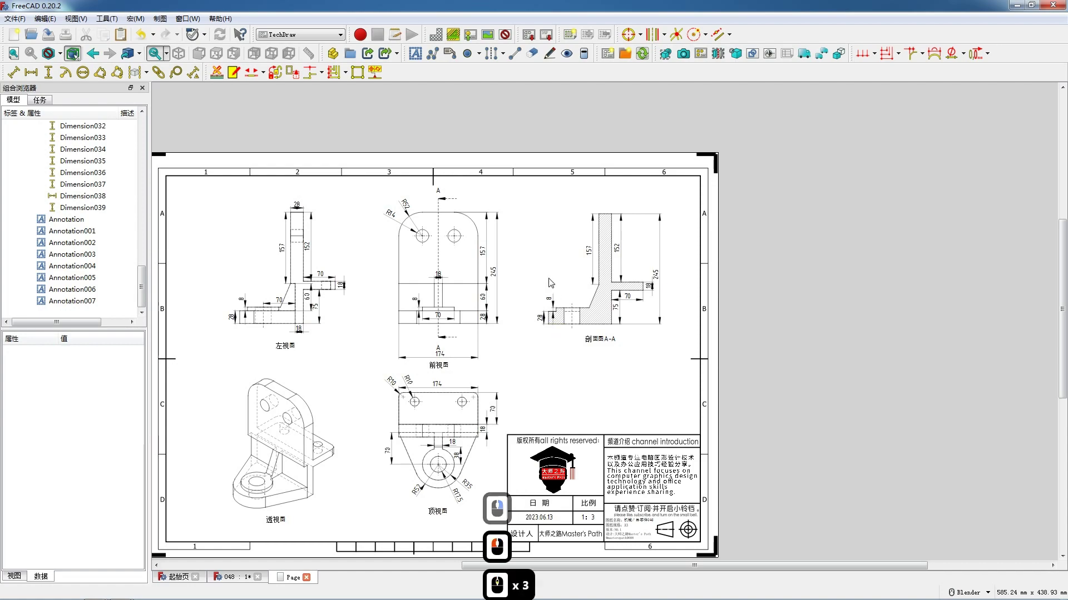
scroll(442, 408, "up", 2)
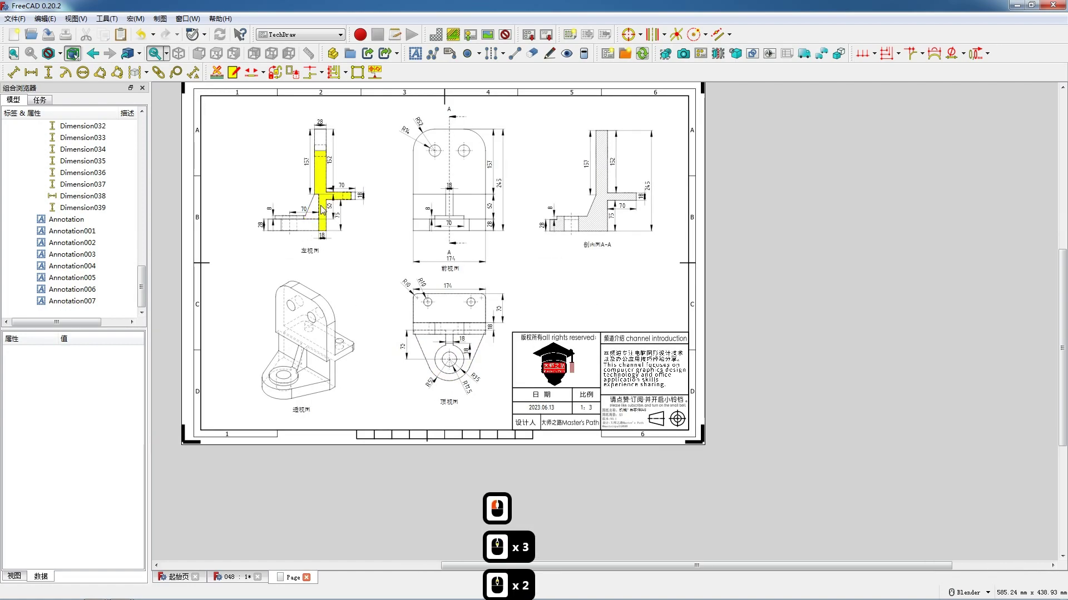